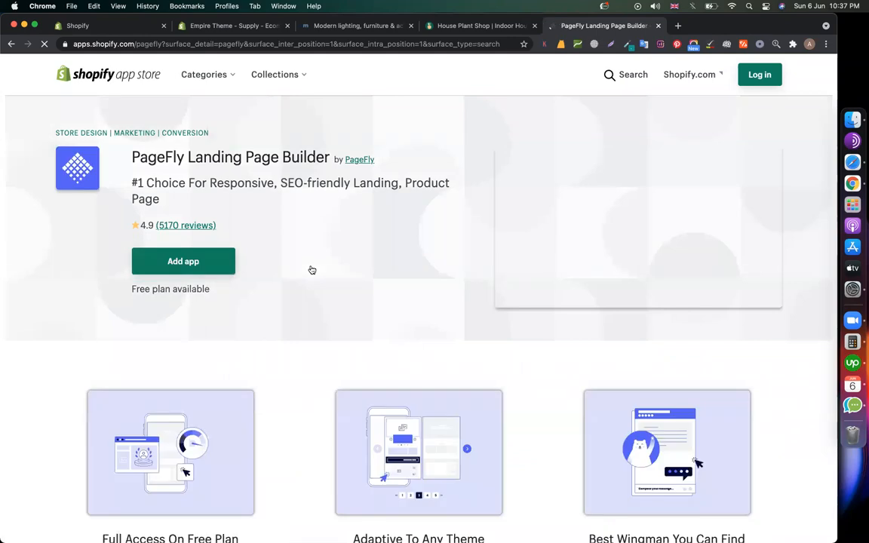
- Start adding the PageFly Landing Page Builder app and log in to the weaffiliators.myshopify.com store with its matching account
click(194, 260)
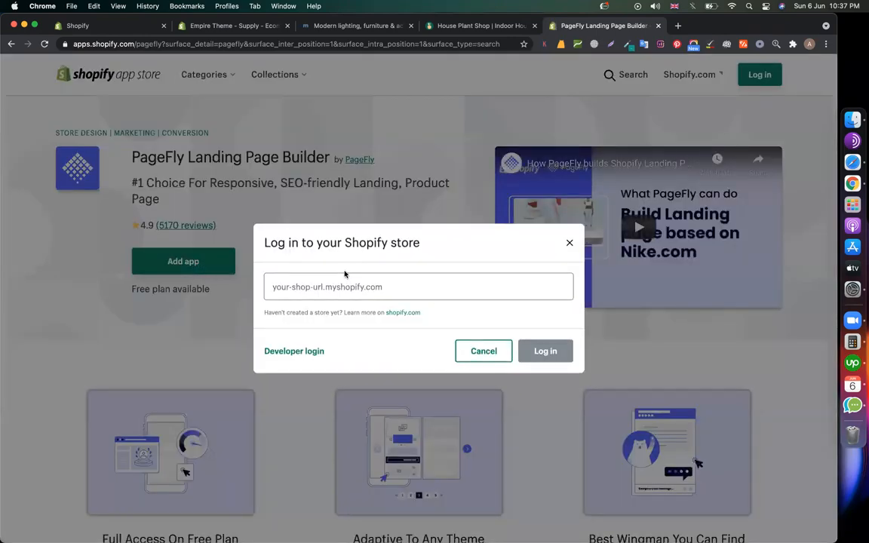
click(357, 285)
click(329, 312)
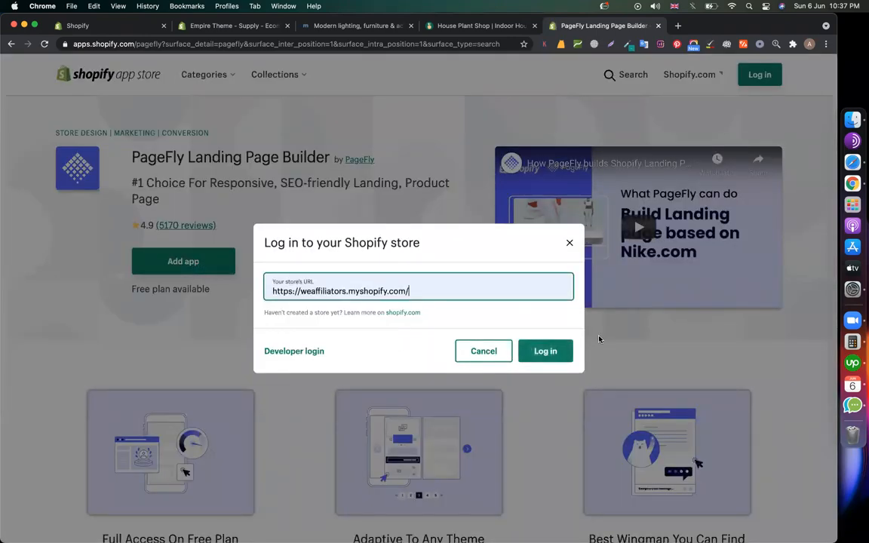
click(542, 350)
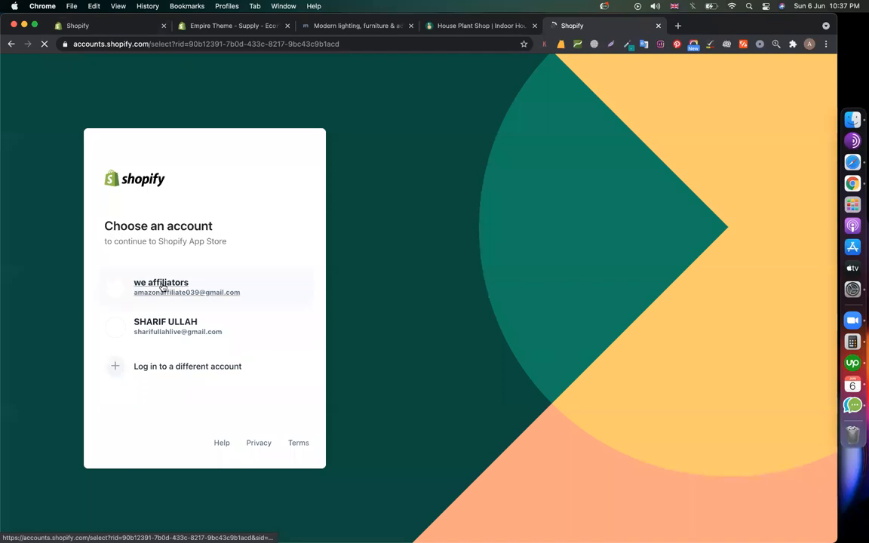
click(162, 288)
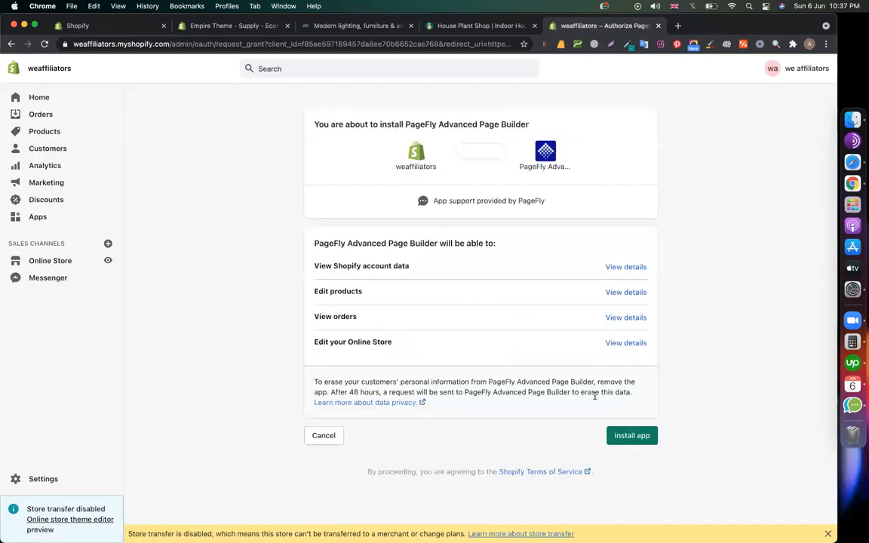
- Install PageFly Advanced Page Builder on the store and dismiss the referral program notice
click(626, 434)
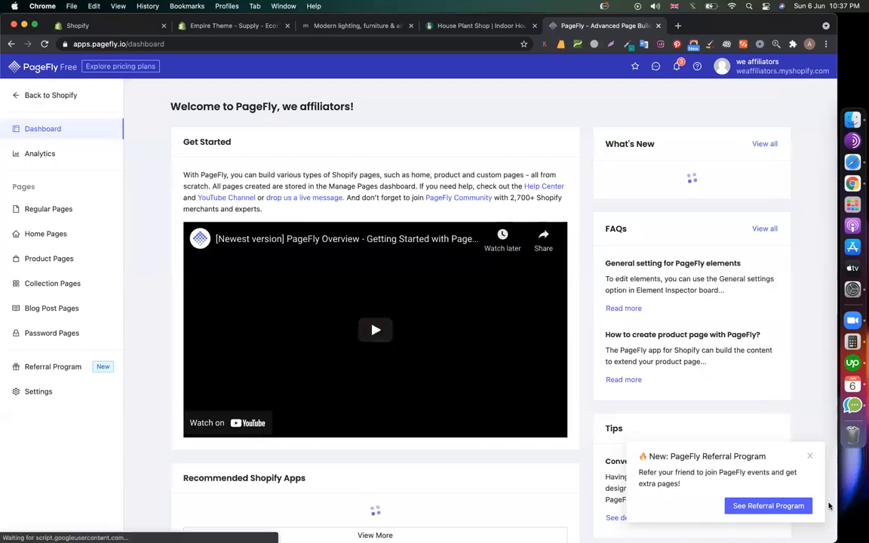
click(810, 456)
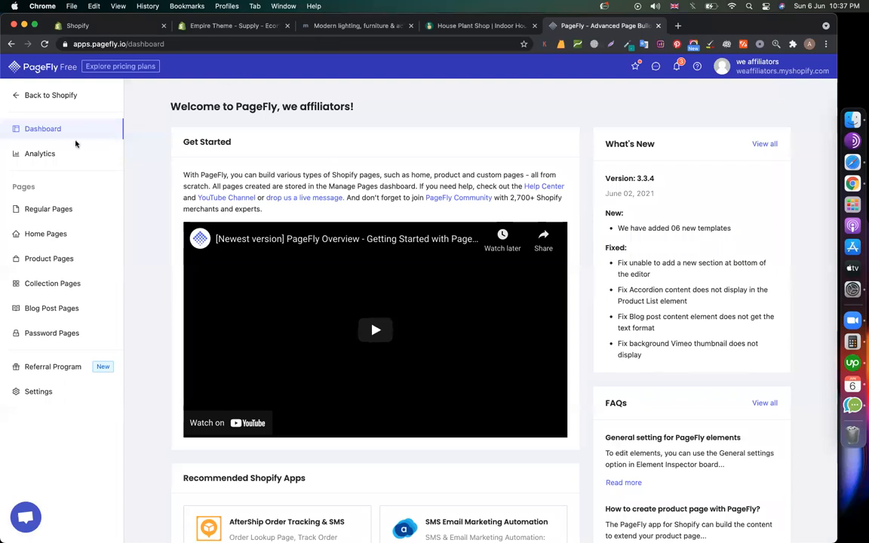
- Look through the regular, home and product page lists and delete the iPhone Collection page from the collection pages
click(58, 215)
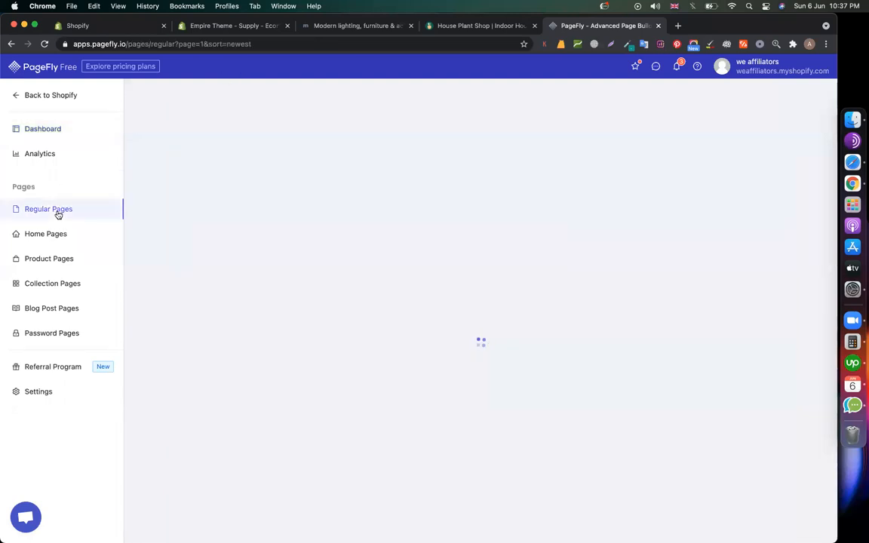
click(53, 236)
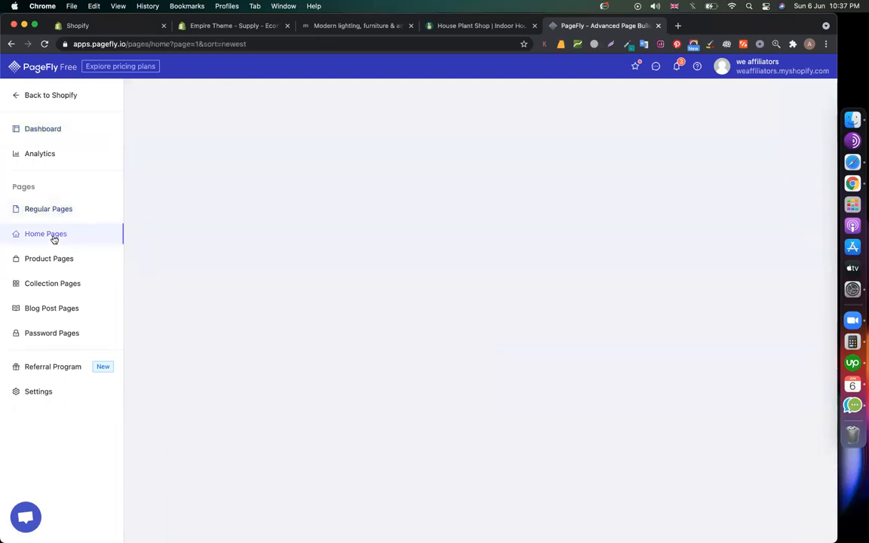
click(58, 258)
click(60, 284)
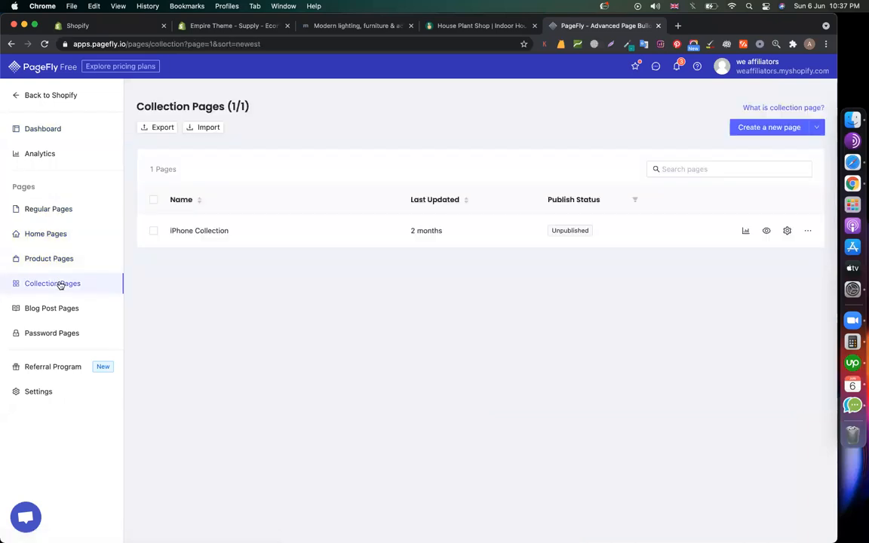
click(154, 230)
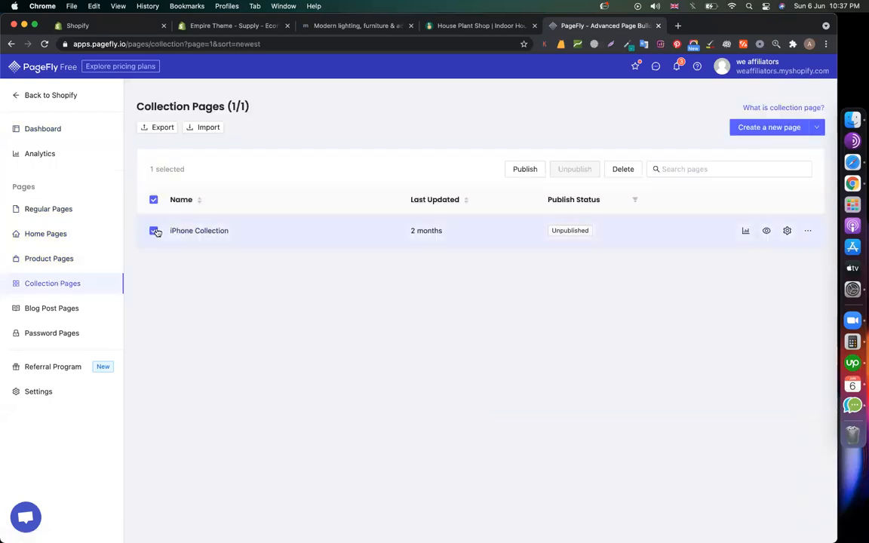
click(808, 232)
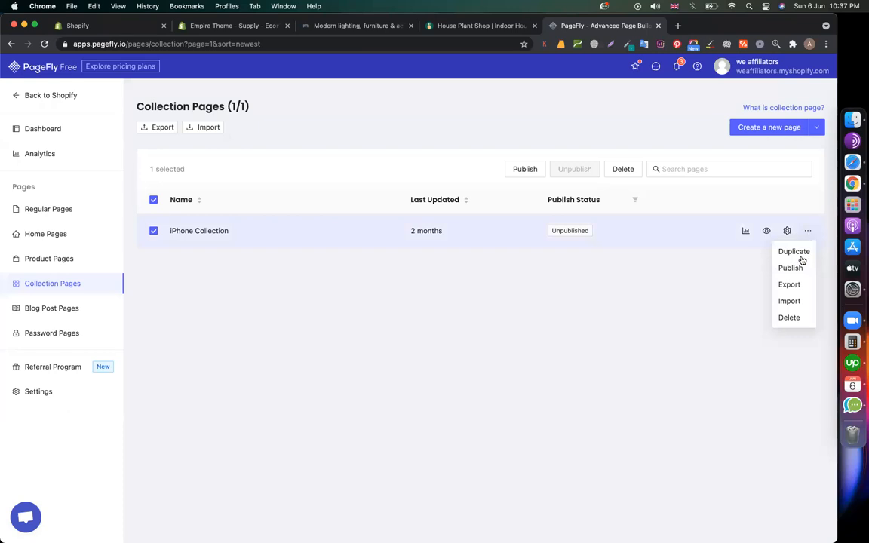
click(793, 317)
click(527, 338)
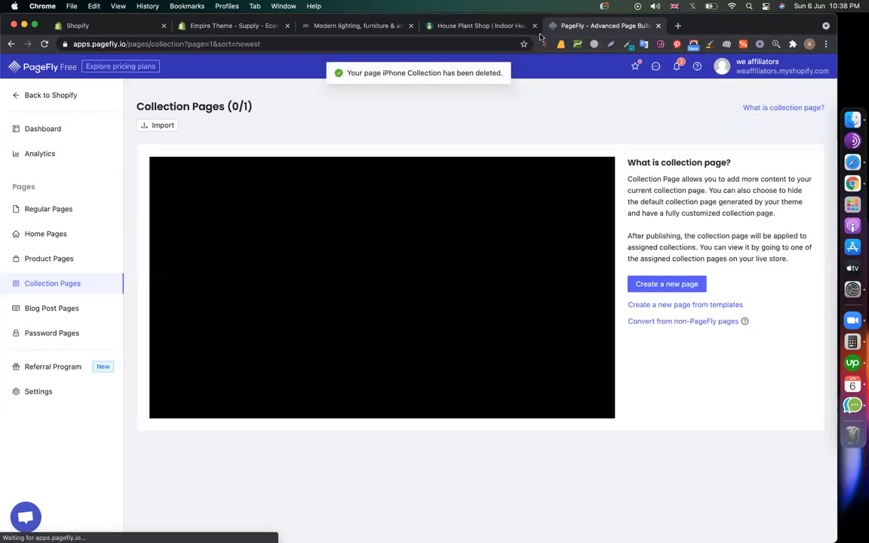
- Delete the landing page from the regular pages and confirm its removal
click(68, 210)
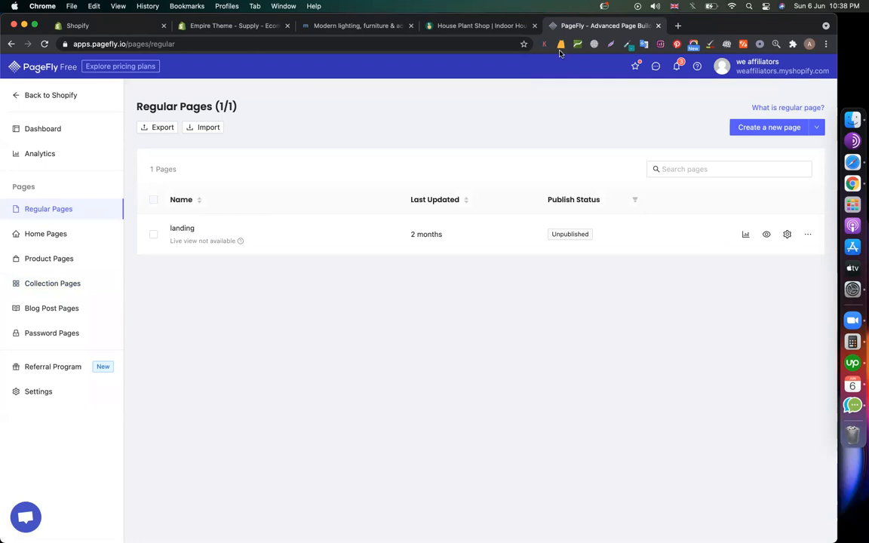
click(808, 235)
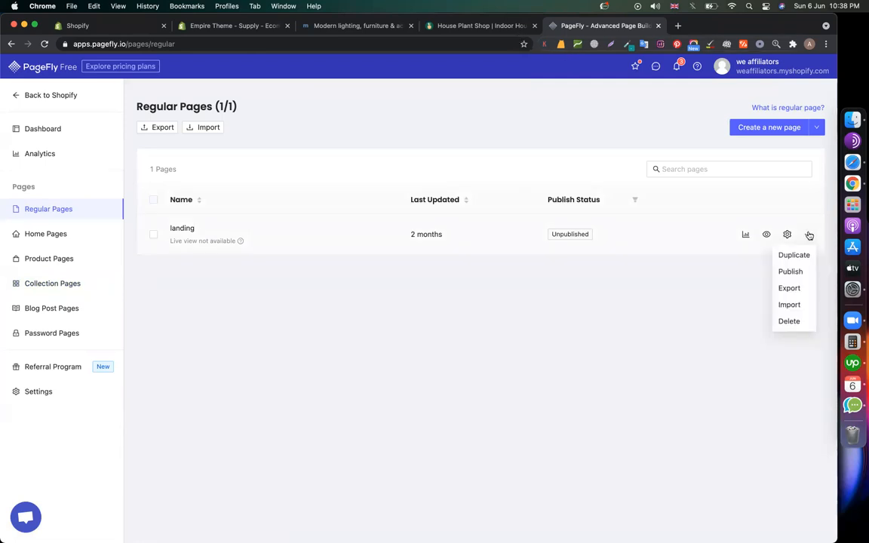
click(788, 321)
click(482, 303)
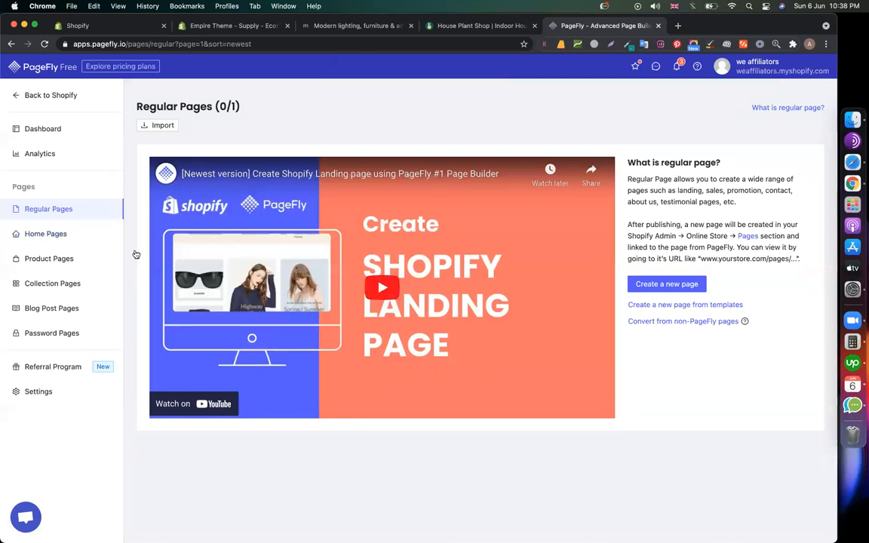
- Delete the published page named home from the home pages and confirm its removal
click(70, 234)
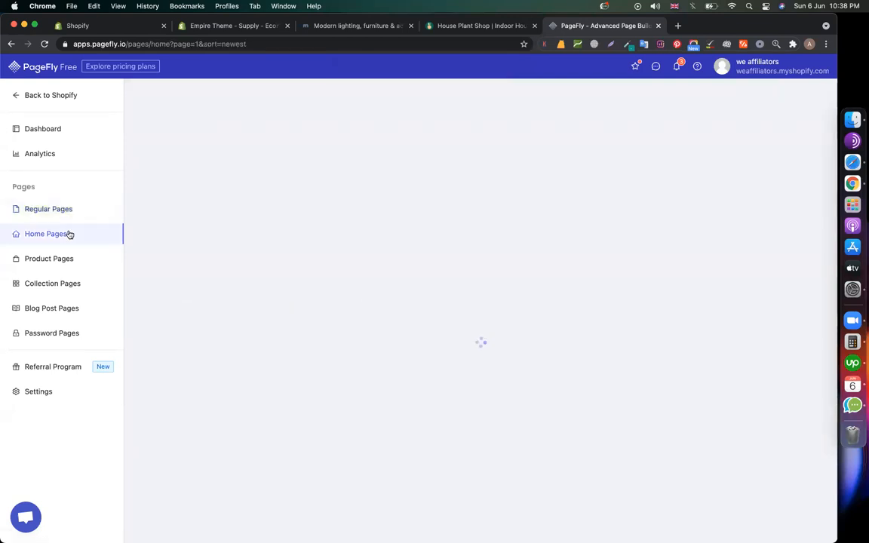
click(807, 231)
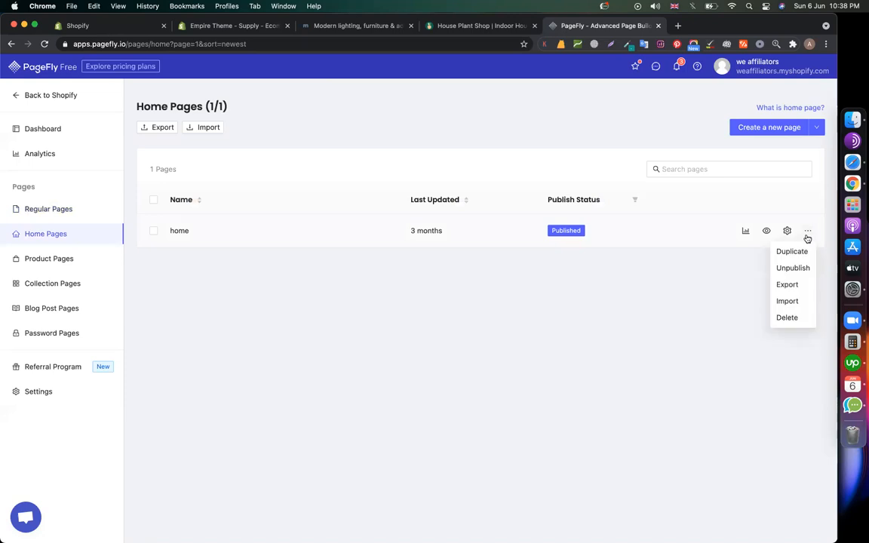
click(796, 316)
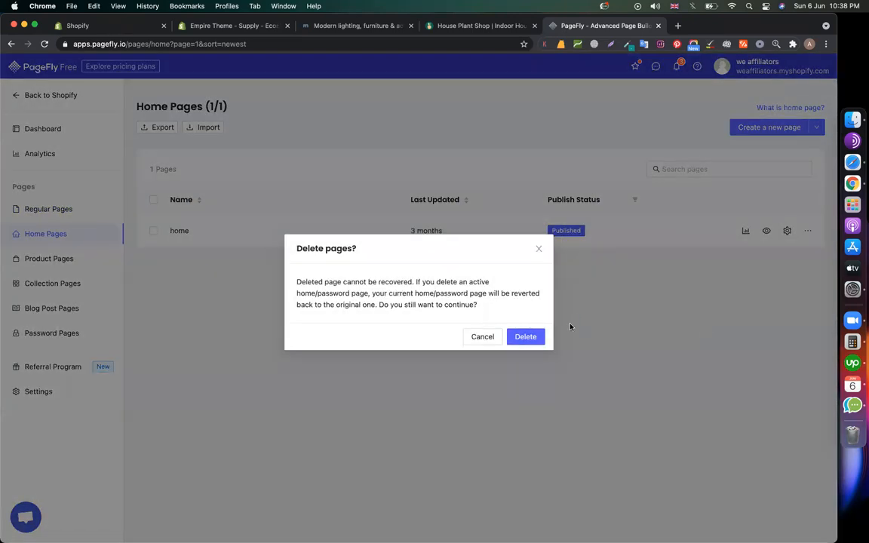
click(532, 336)
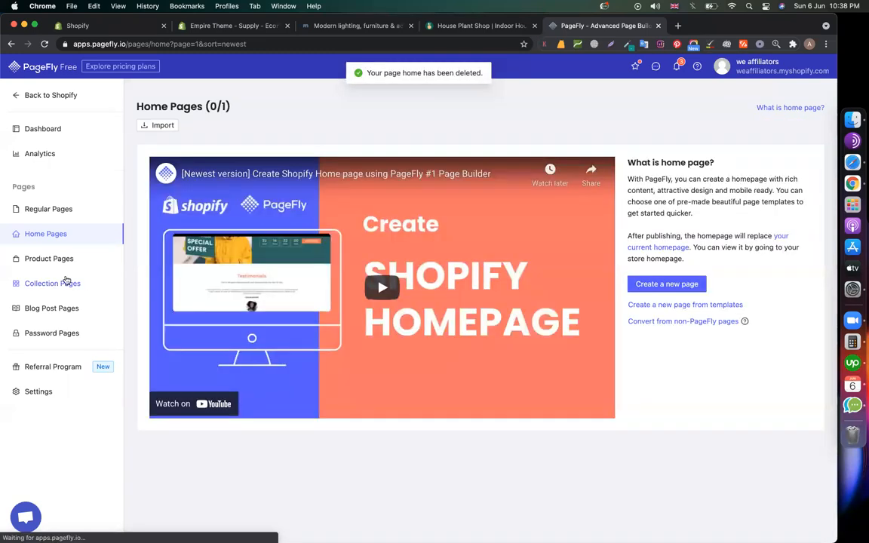
- Delete the product page template from the product pages and confirm its removal
click(30, 265)
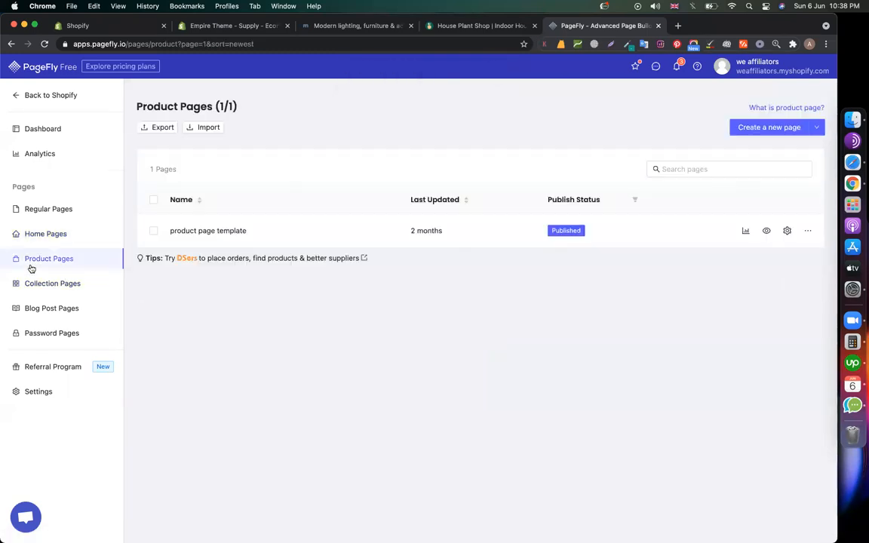
click(806, 231)
click(784, 317)
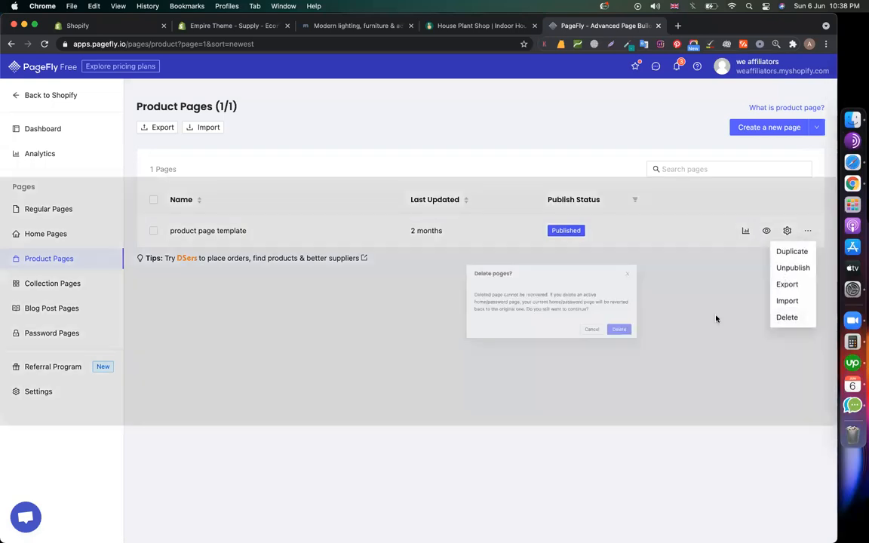
click(527, 338)
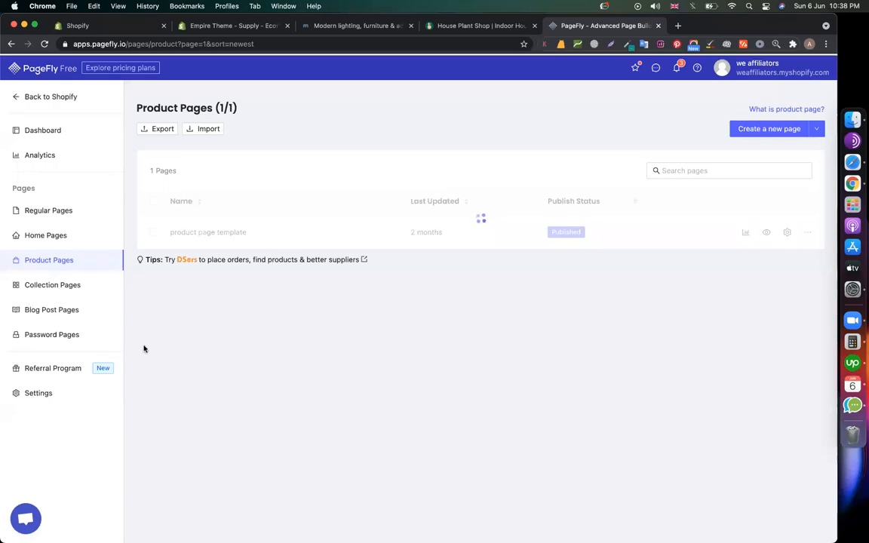
- Check the regular, home, product and collection page lists for leftover pages
click(55, 211)
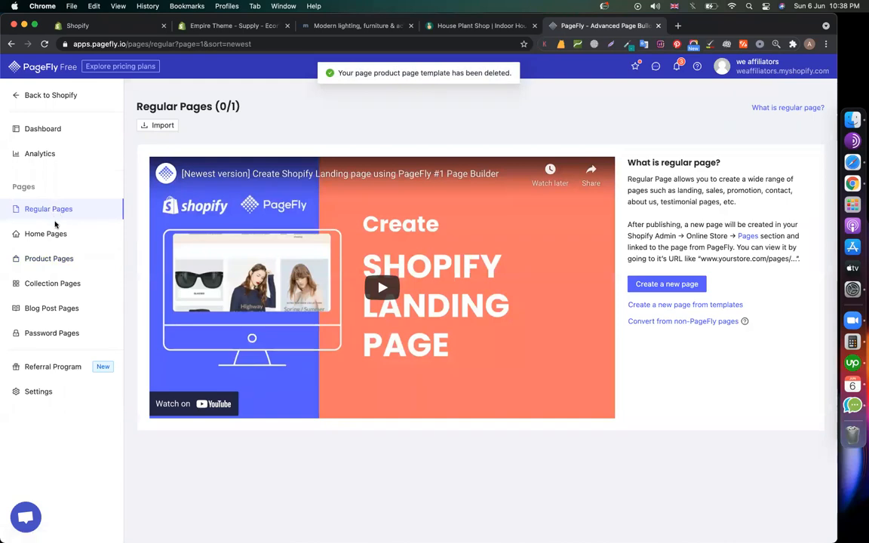
click(56, 234)
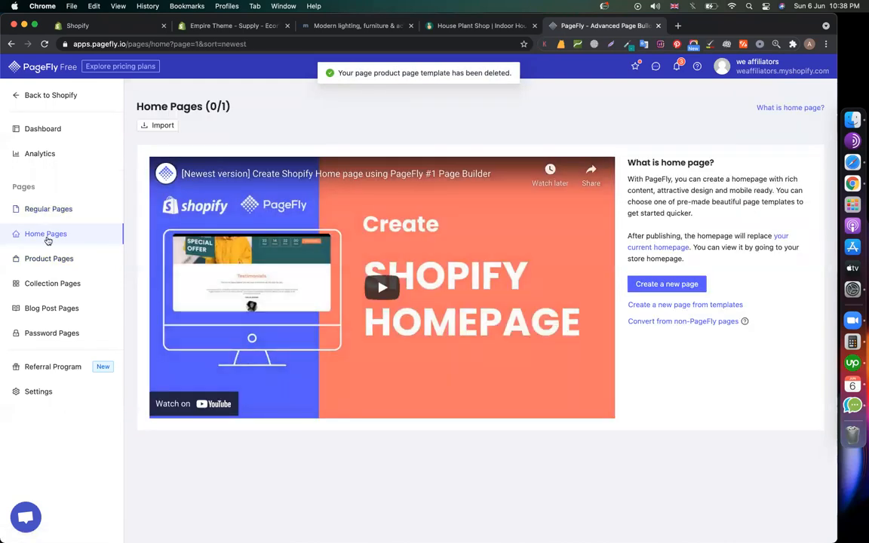
click(49, 259)
click(49, 279)
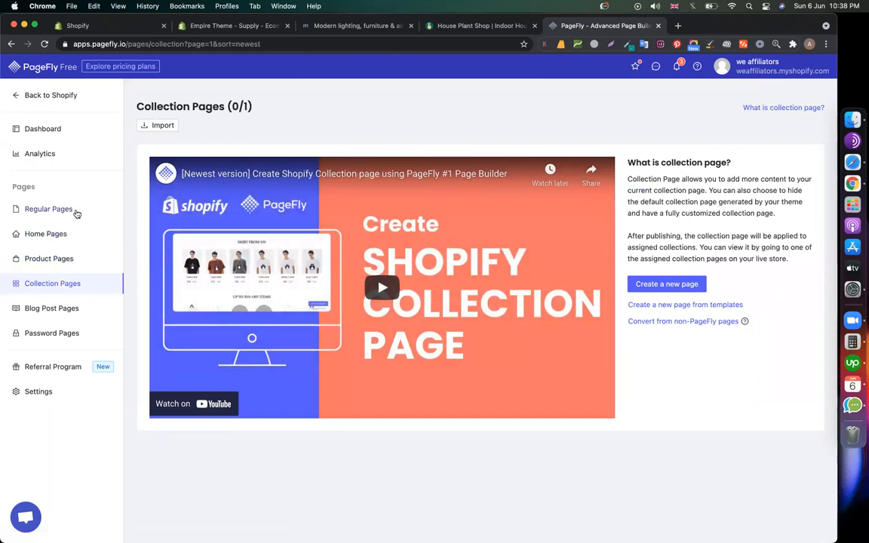
click(48, 209)
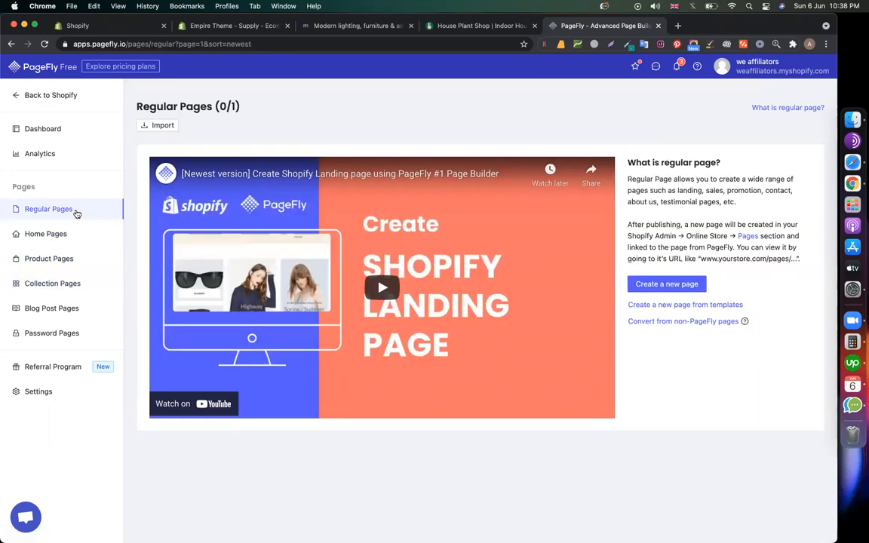
click(68, 240)
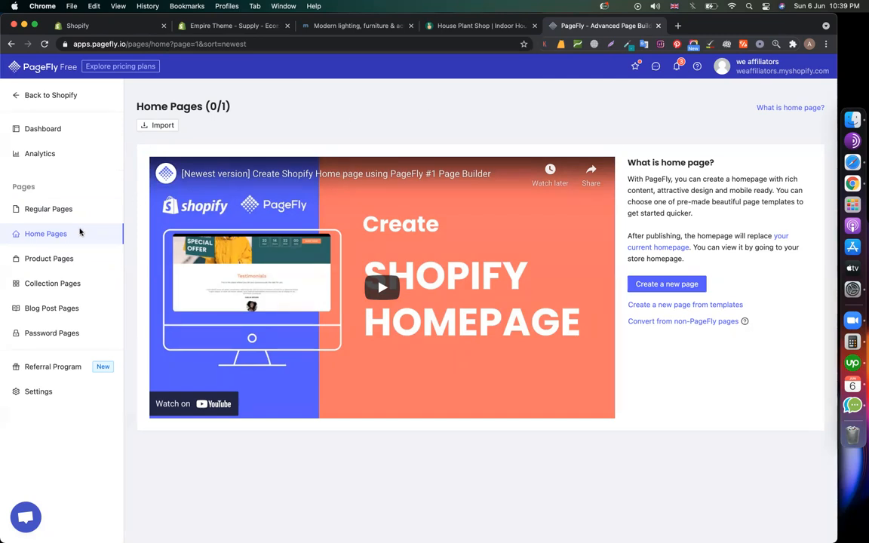
- Create a new blank regular page, accepting the use of the Free plan's page slot
double_click(43, 211)
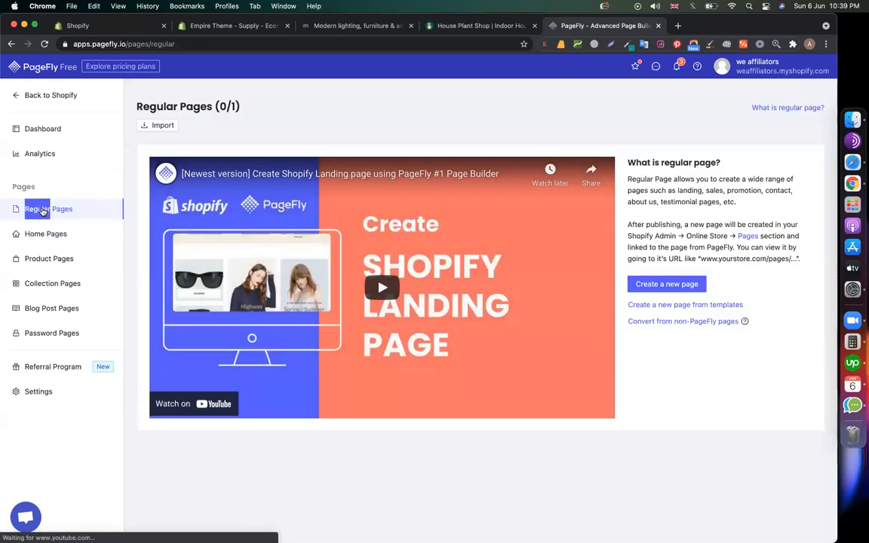
click(688, 283)
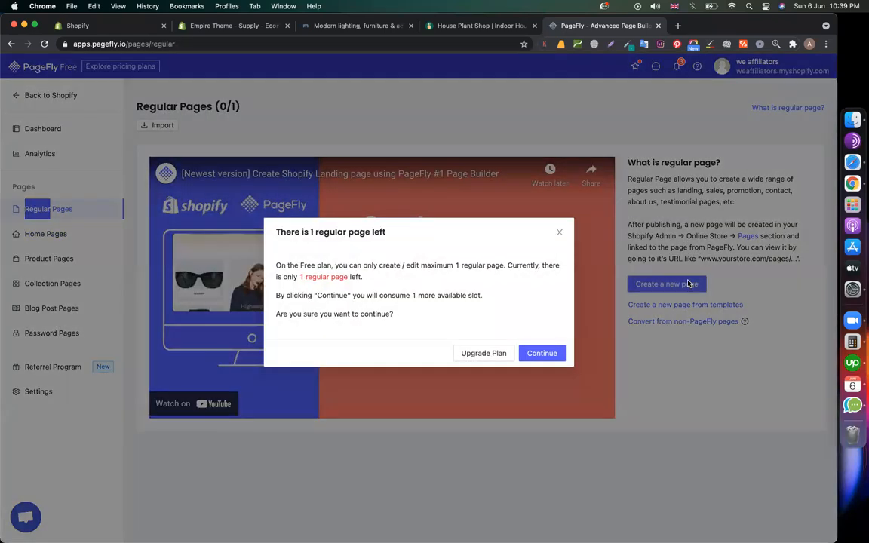
click(536, 354)
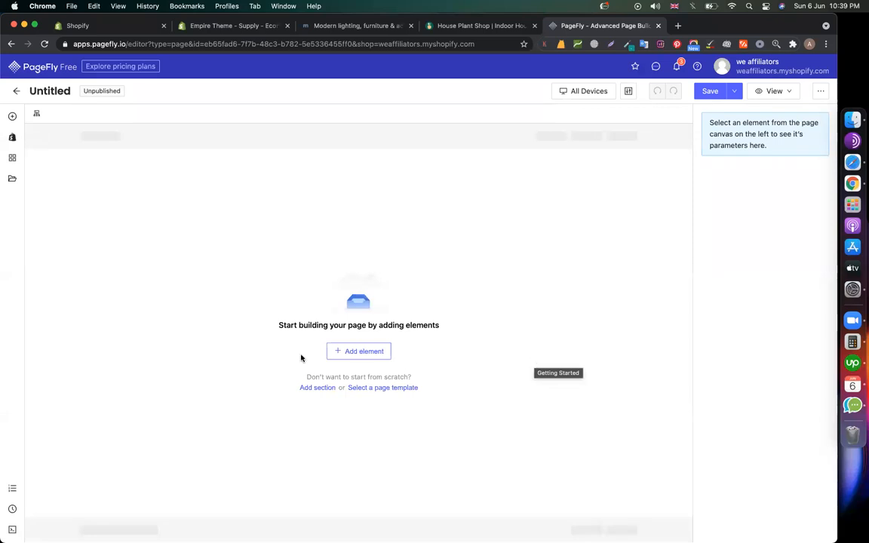
- Examine the third-party element list and the standard element list, covering containers, basic, media, social and advanced elements
click(12, 158)
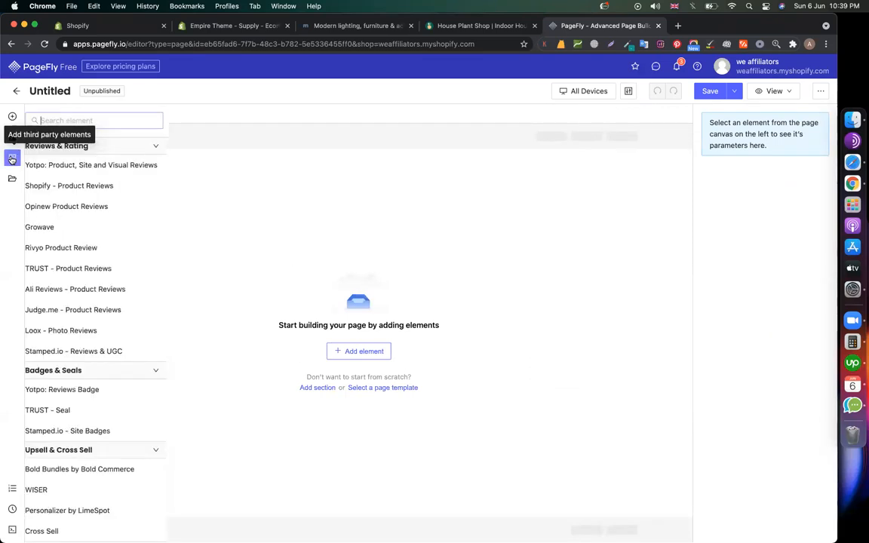
click(225, 238)
click(14, 123)
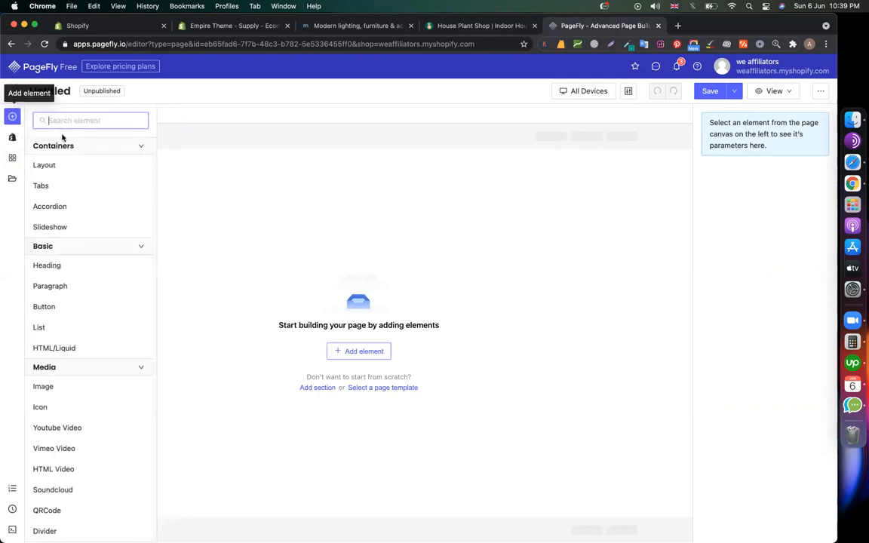
scroll(84, 316, down, 3)
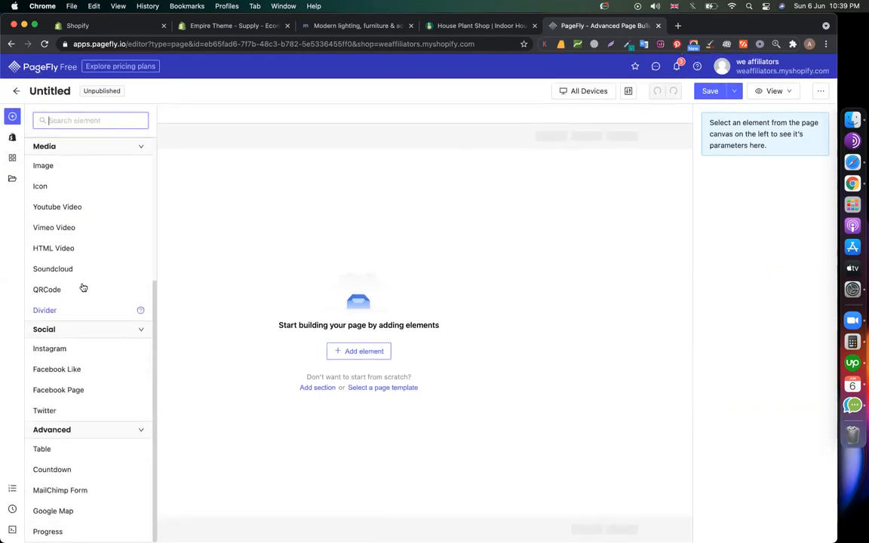
scroll(79, 279, up, 3)
click(164, 170)
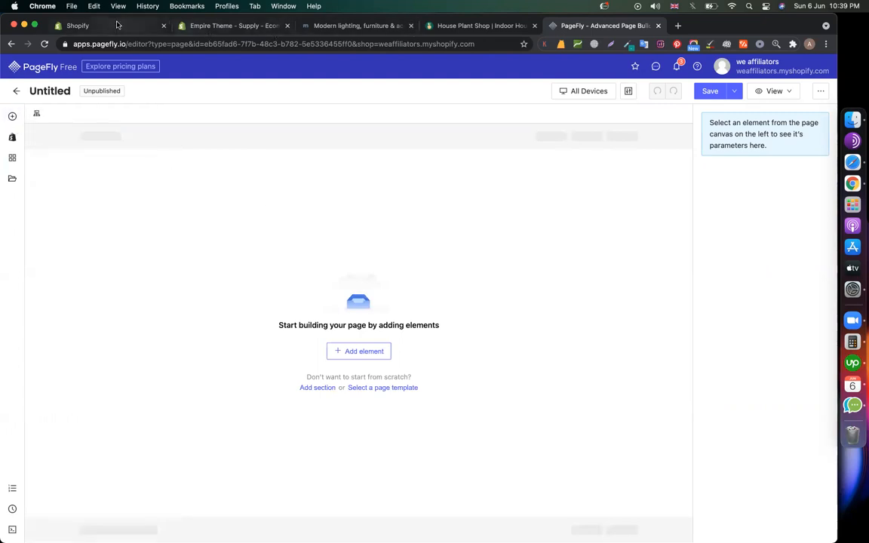
- Examine the Shopify product, collection and form elements, and the third-party review, badge, upsell and subscription elements
click(12, 136)
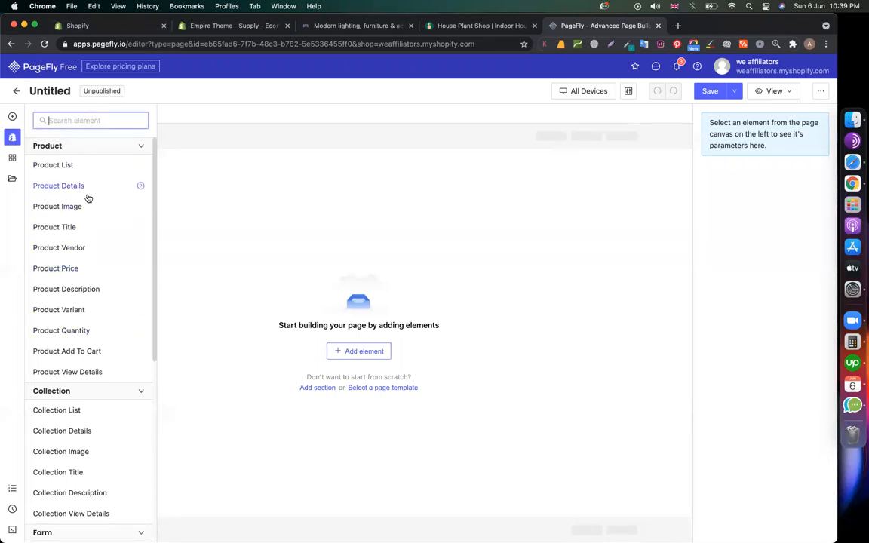
scroll(85, 377, down, 8)
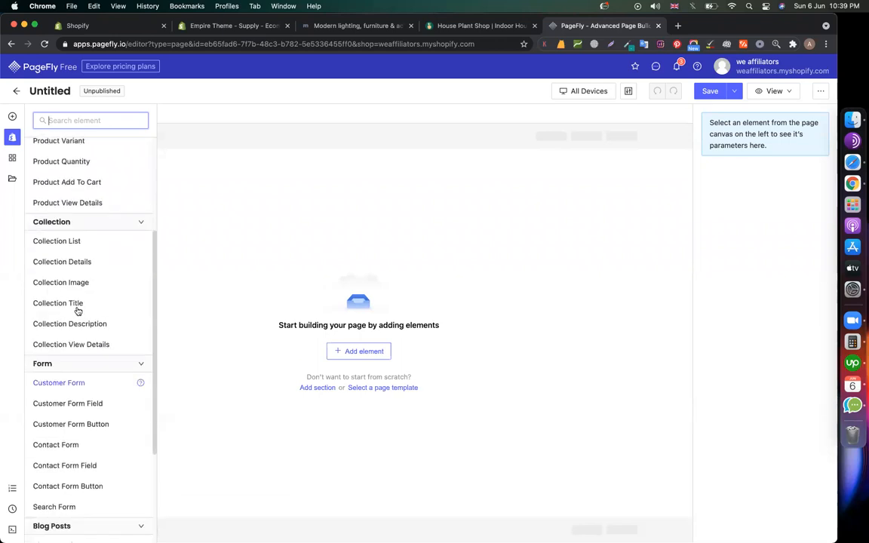
scroll(95, 344, up, 8)
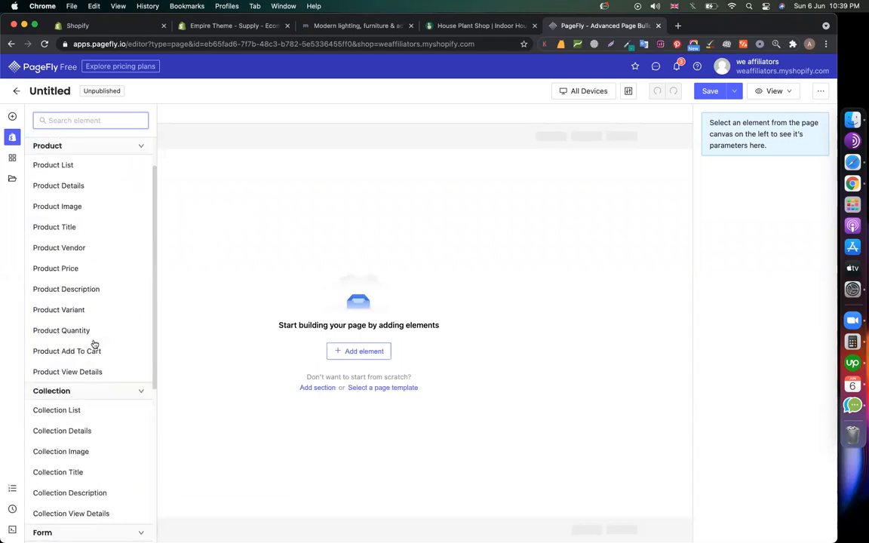
click(13, 159)
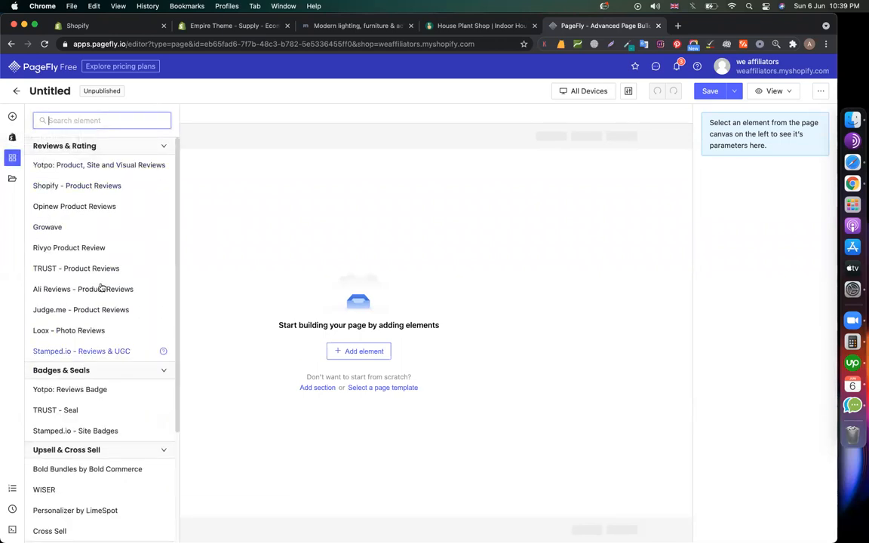
scroll(120, 335, down, 4)
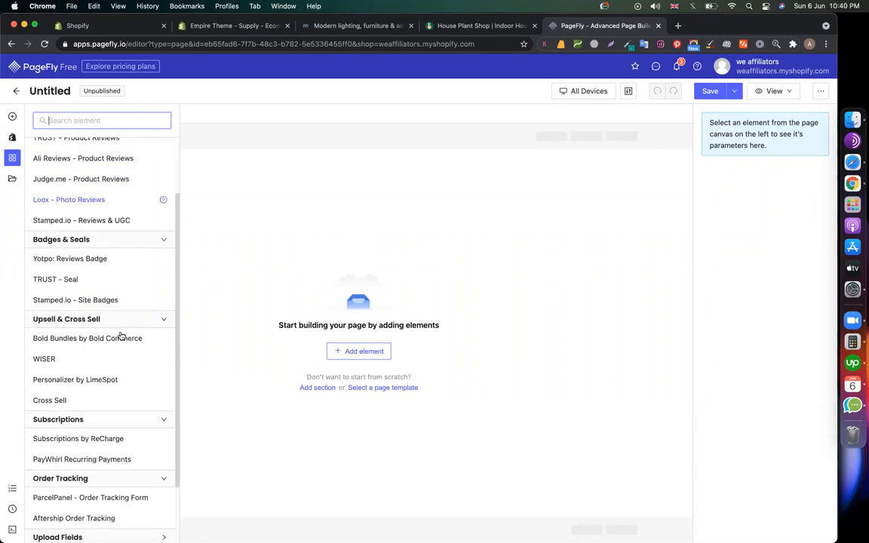
scroll(125, 293, up, 4)
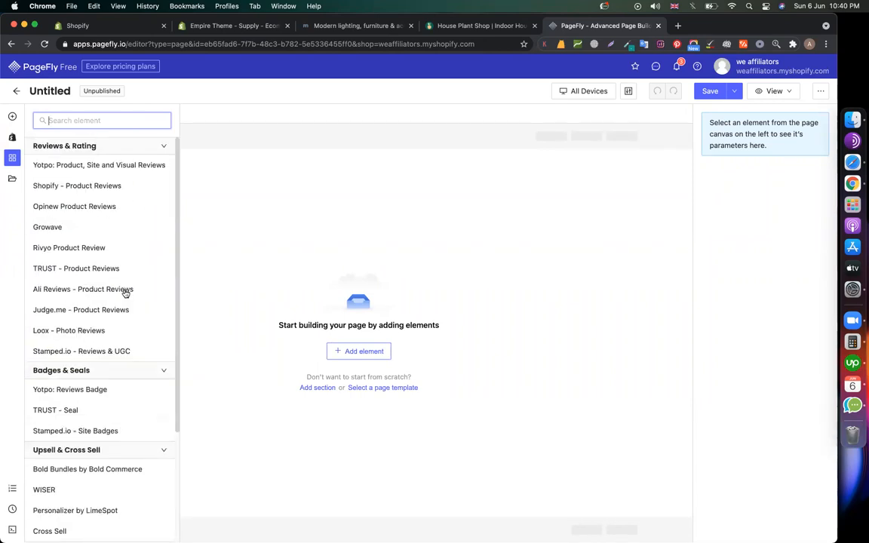
- Browse the ready-made page sections for page introductions, featured products, collection suggestions, product suggestions and product information
click(14, 181)
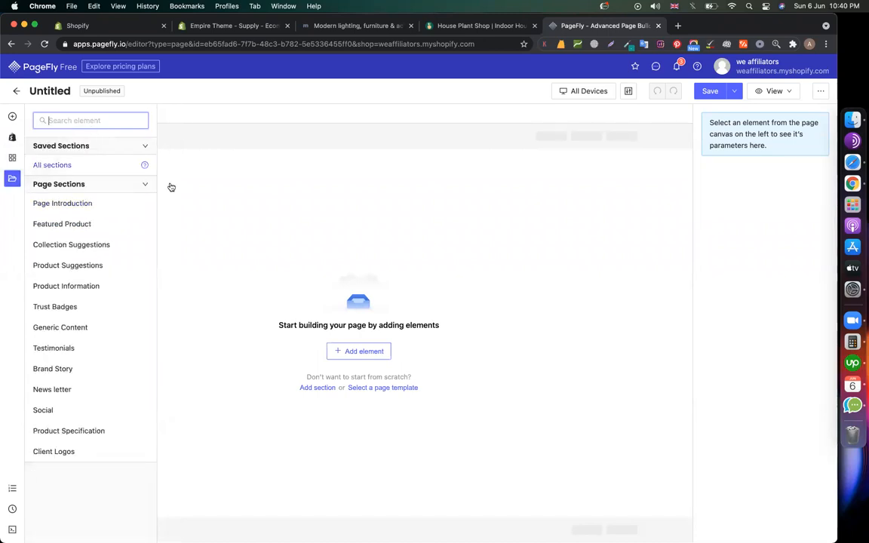
click(13, 180)
click(76, 205)
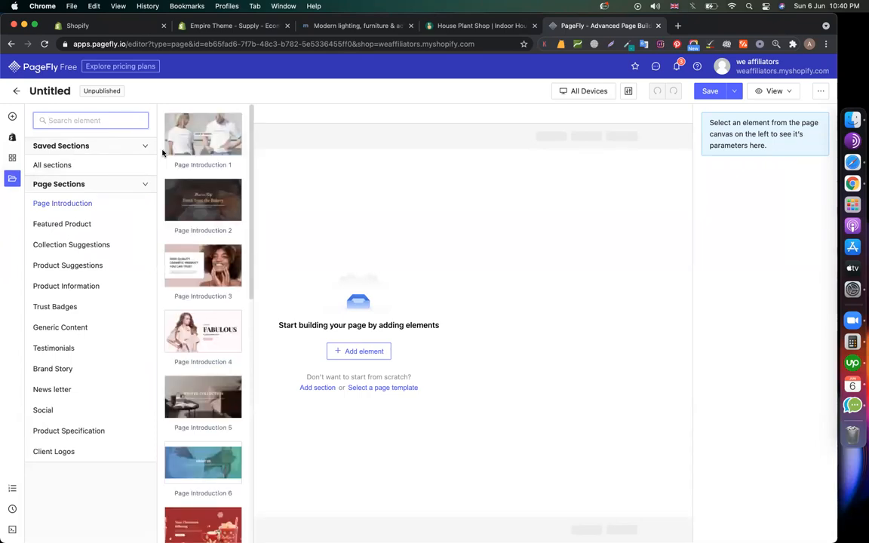
scroll(207, 375, down, 5)
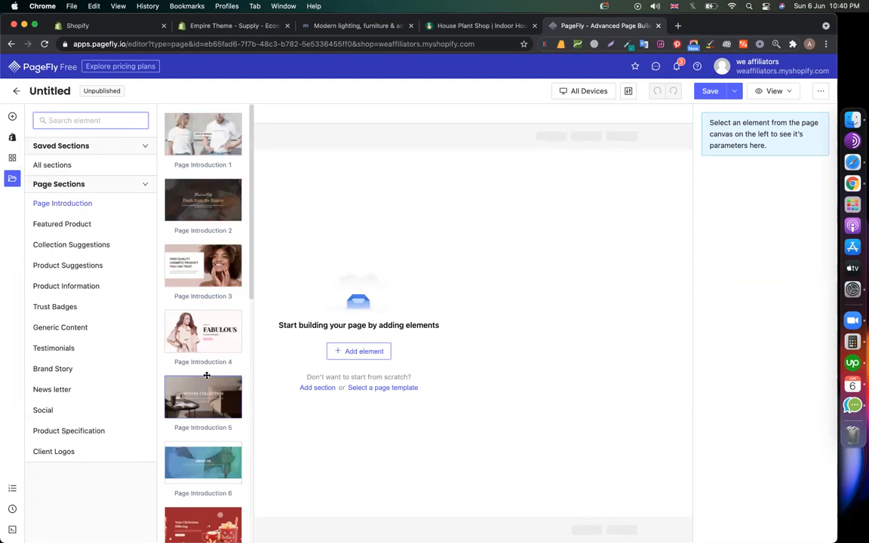
click(72, 224)
click(80, 245)
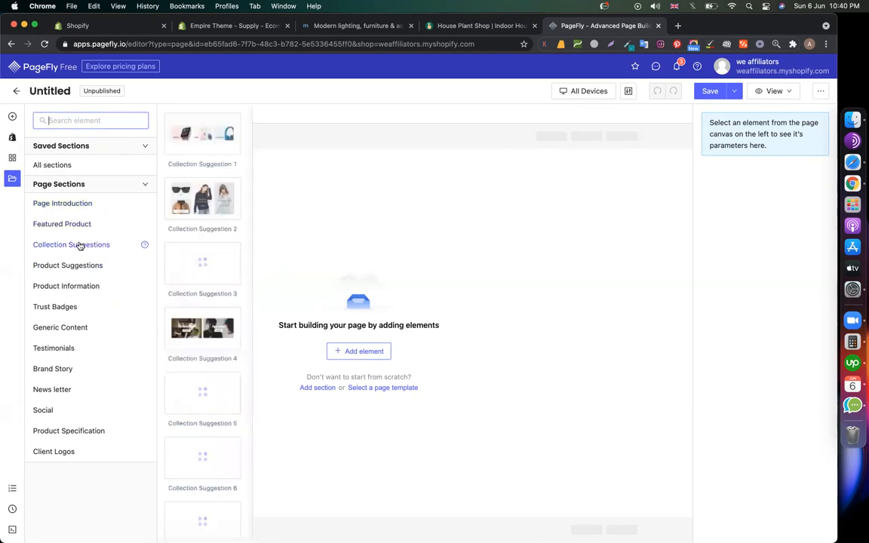
click(78, 266)
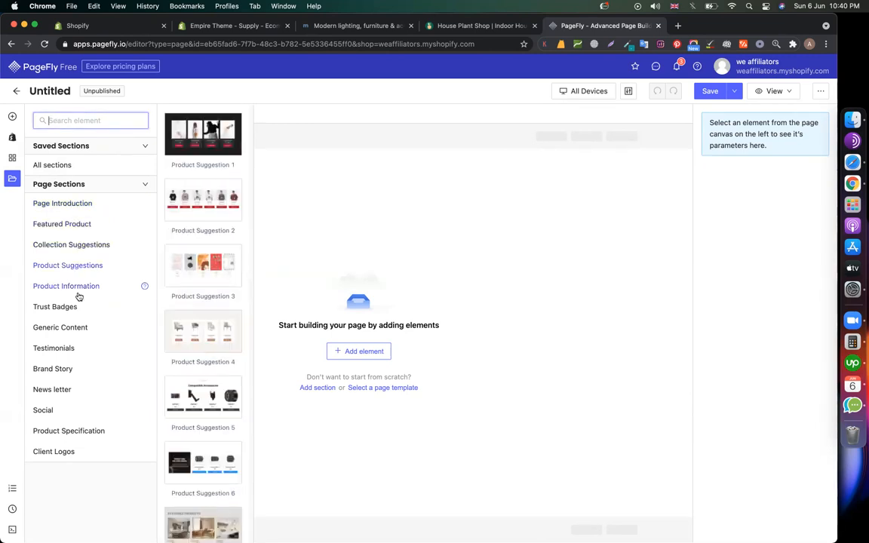
click(78, 292)
click(391, 269)
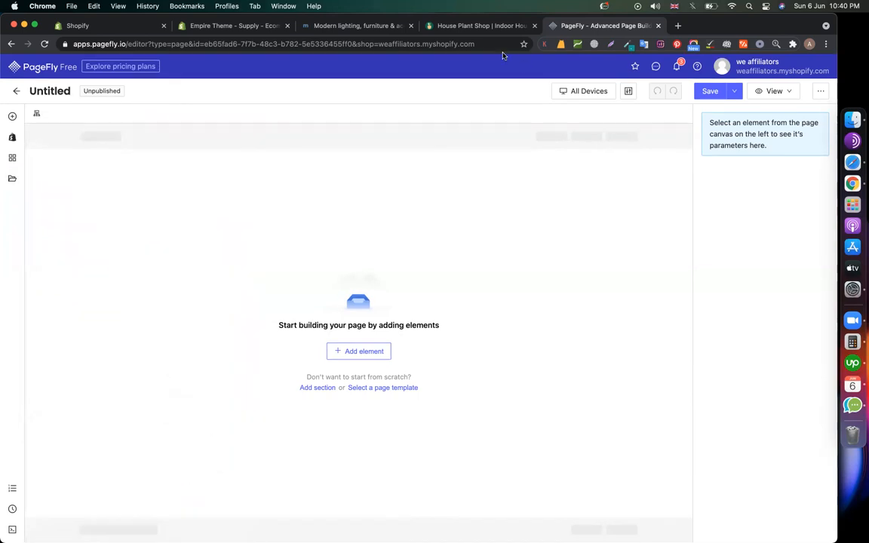
- Switch to the themodernshop.com store and examine its homepage layout, from the promotional banners to the favourites and Instagram sections
click(477, 28)
click(358, 27)
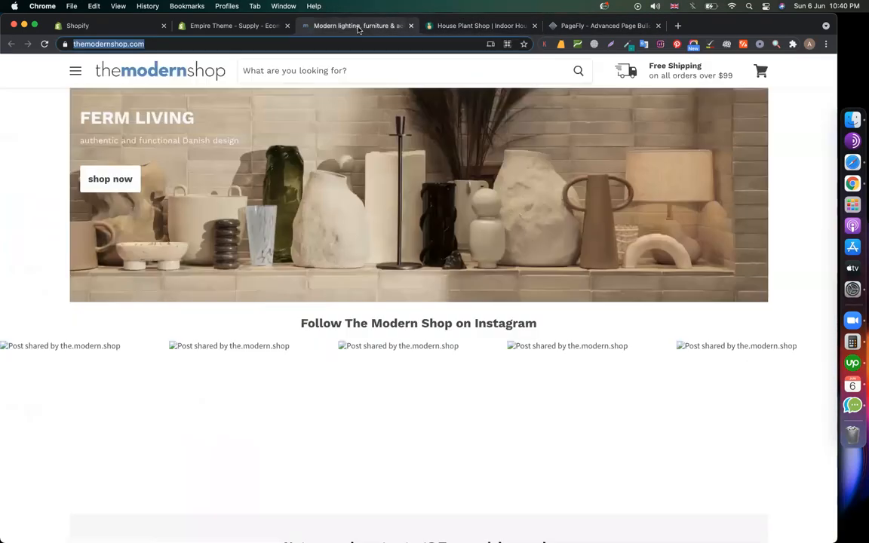
scroll(317, 230, down, 5)
scroll(437, 287, down, 5)
scroll(393, 291, up, 5)
scroll(393, 291, down, 3)
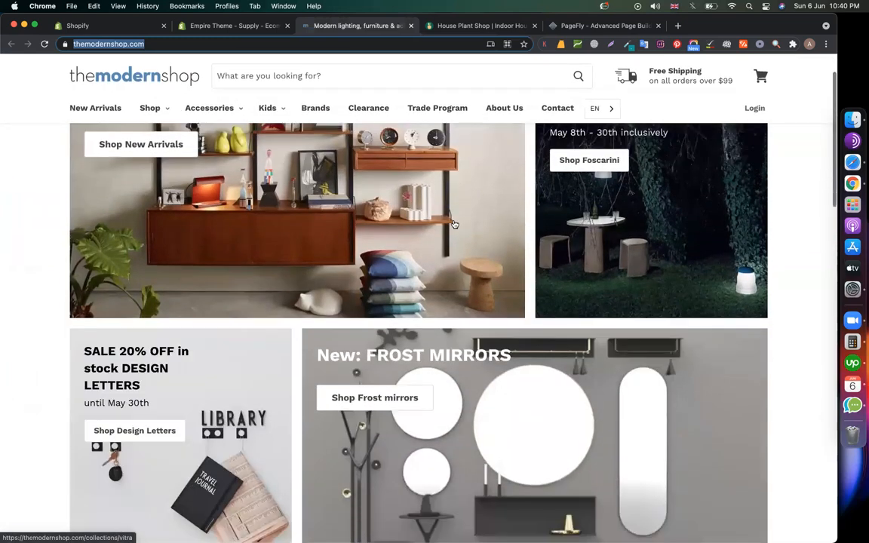
scroll(427, 298, down, 4)
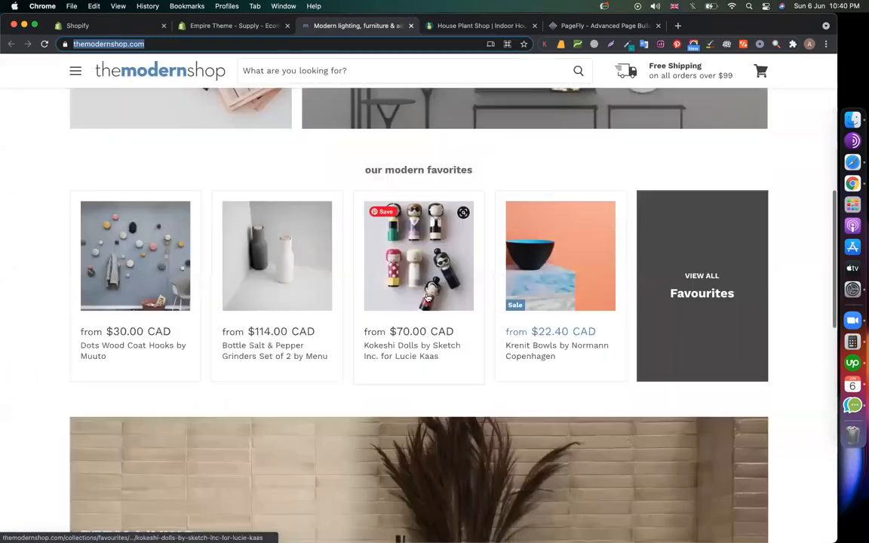
scroll(426, 296, up, 3)
scroll(426, 297, down, 5)
scroll(426, 297, down, 4)
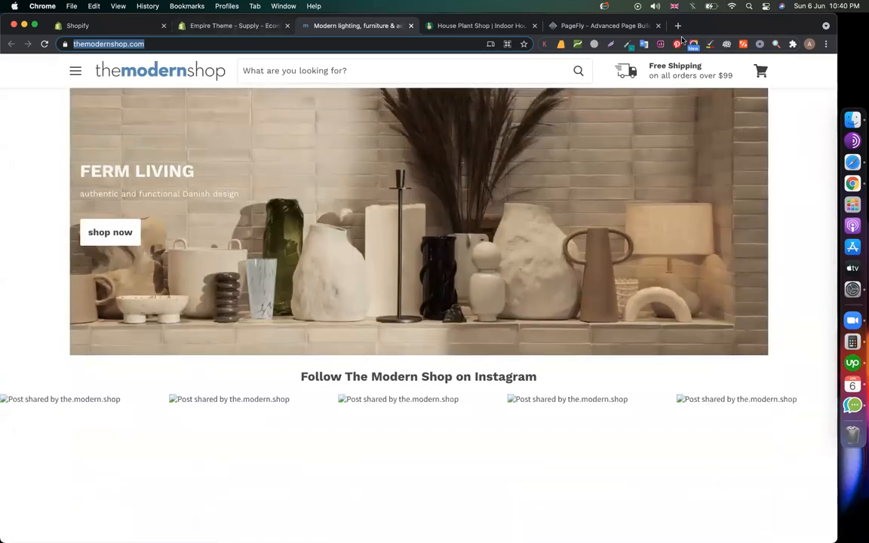
- Return to the PageFly editor and view the available Slideshow layouts among the container elements
click(603, 25)
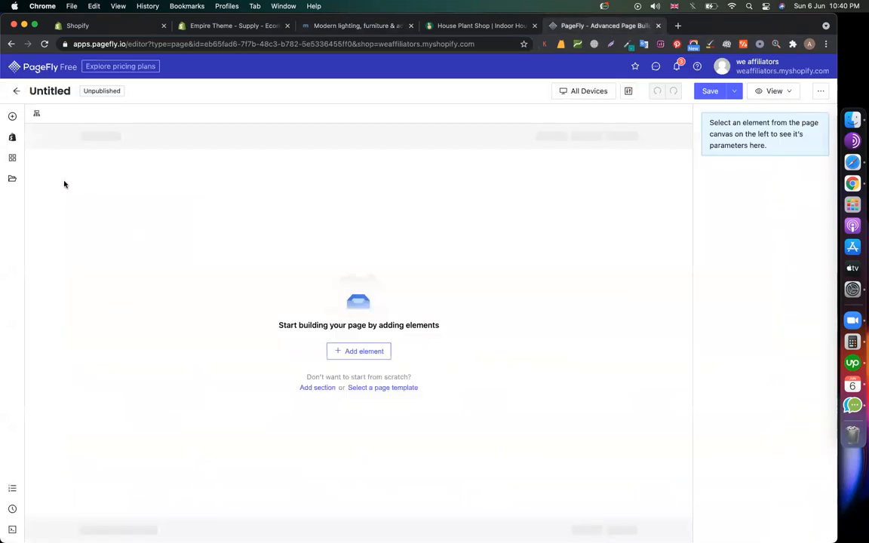
click(19, 120)
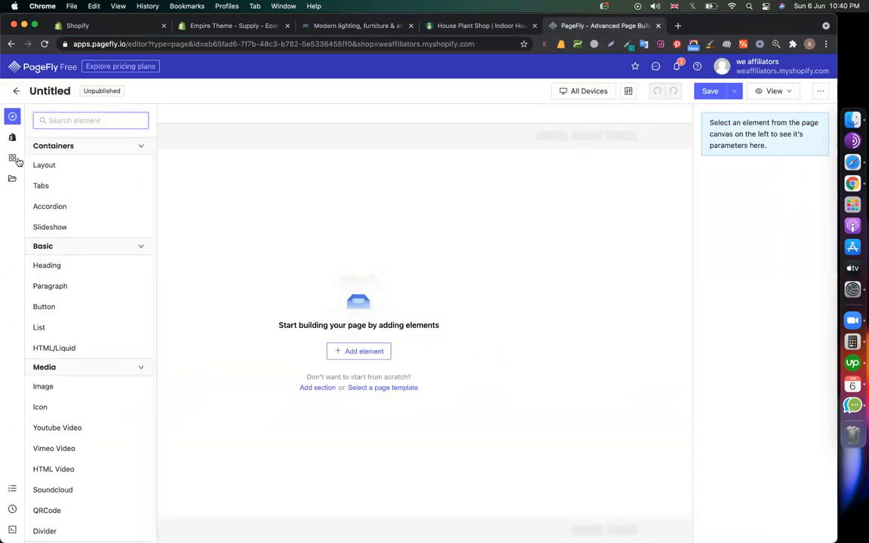
mouse_move(54, 228)
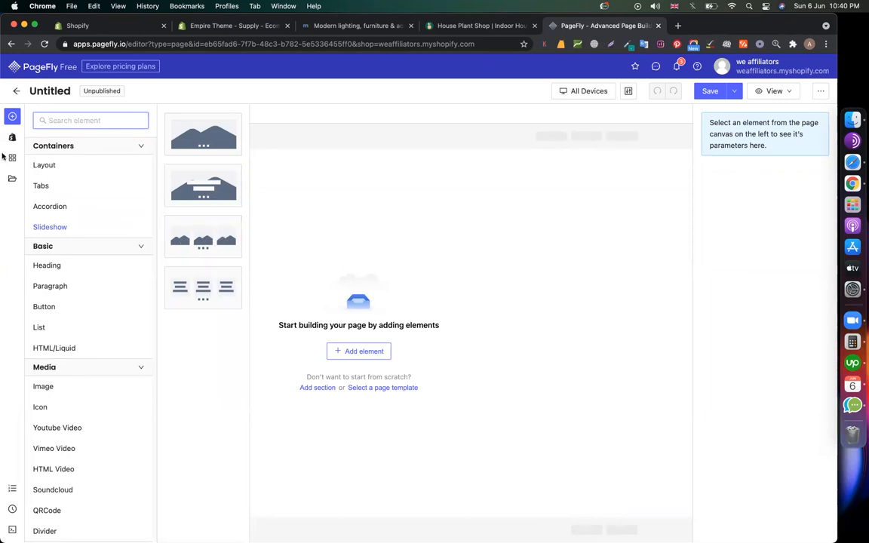
- Add the Page Introduction 9 section with the layered cake and purple background to the empty page
click(12, 178)
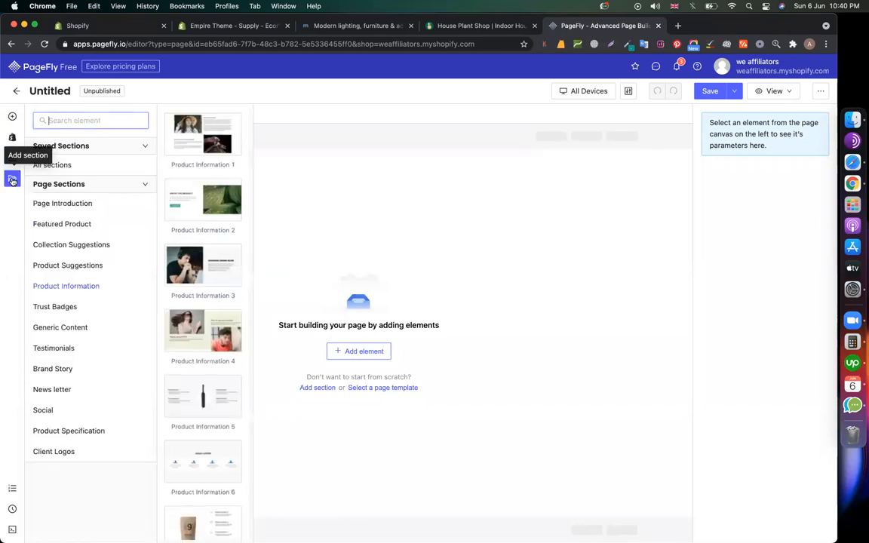
click(65, 167)
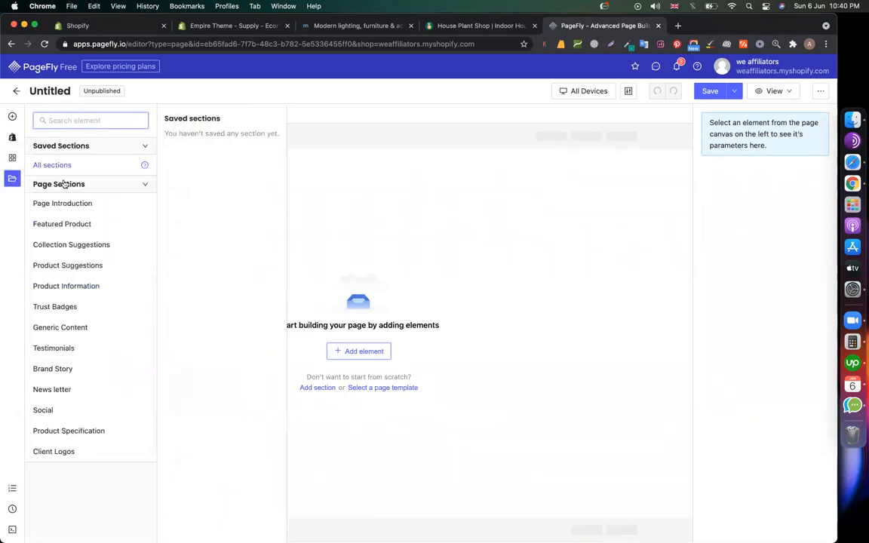
click(66, 204)
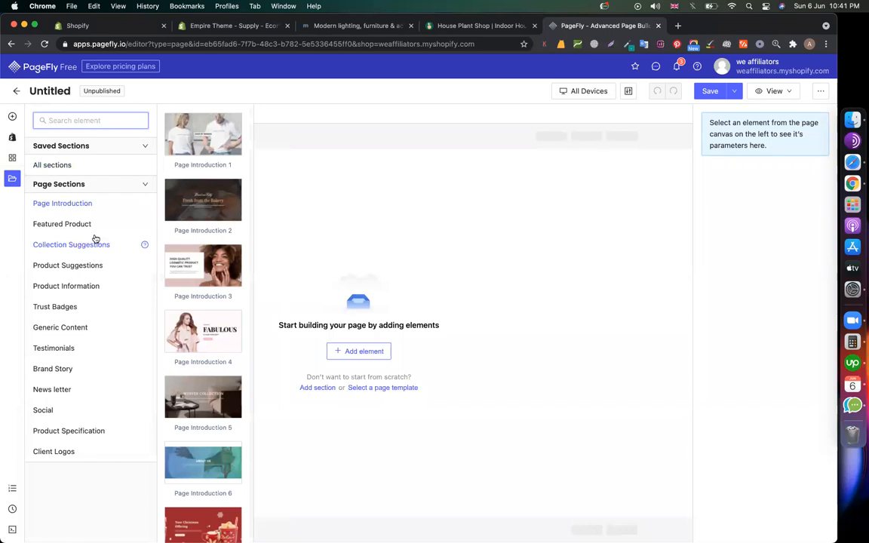
scroll(218, 306, down, 1)
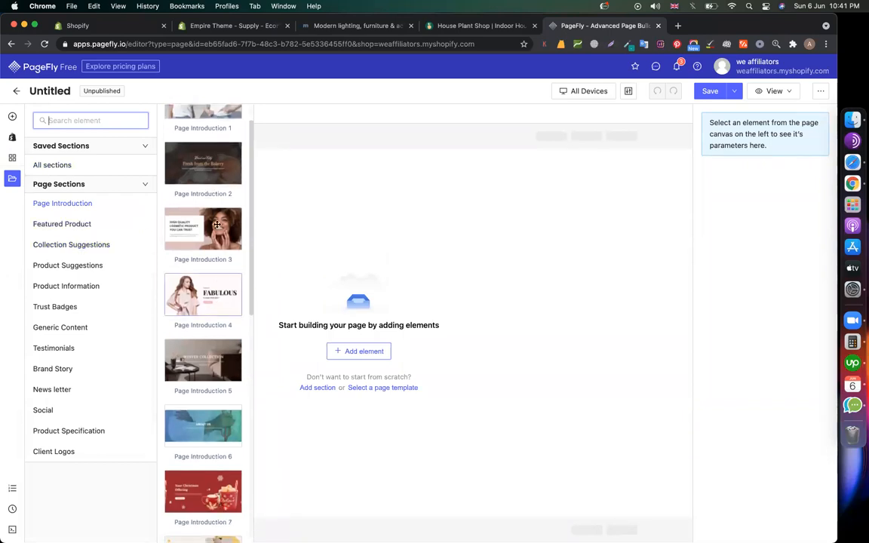
scroll(217, 309, down, 5)
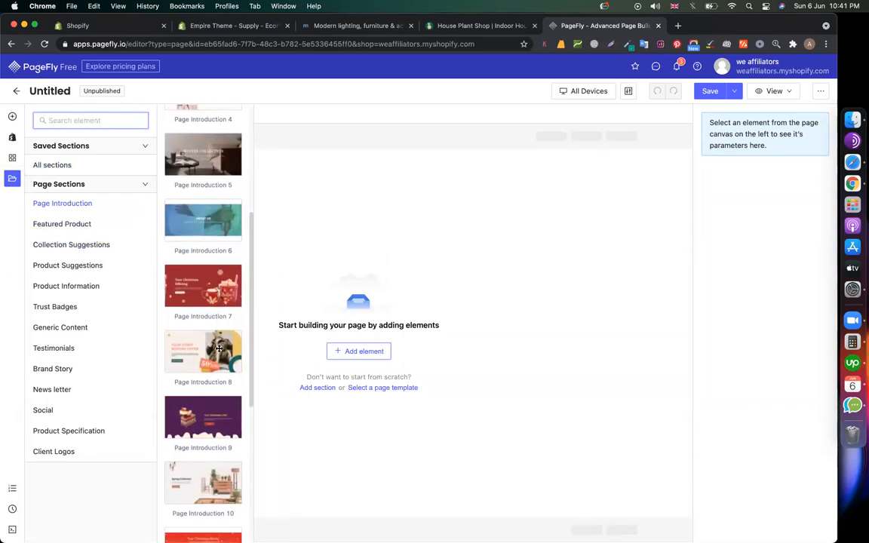
scroll(216, 313, down, 3)
click(206, 312)
drag(207, 312, 361, 225)
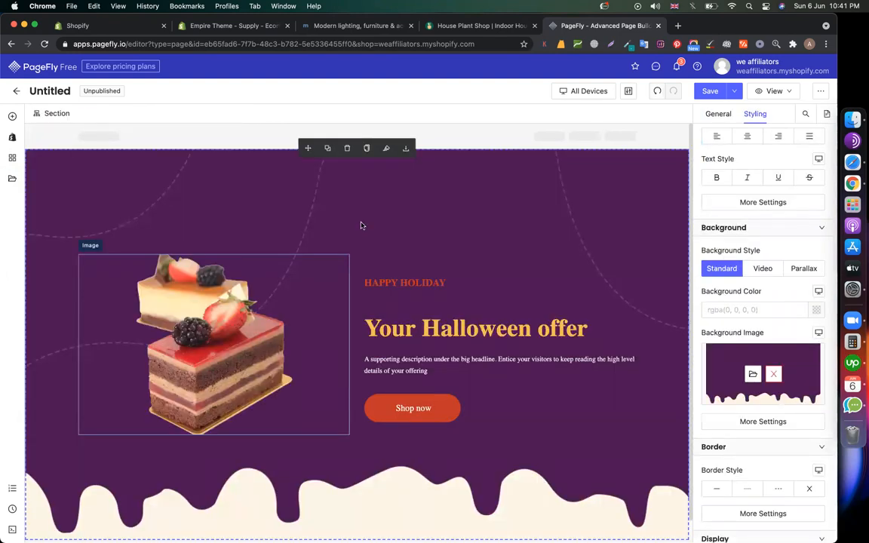
scroll(376, 290, down, 2)
scroll(369, 301, up, 2)
- Review the themodernshop.com homepage and the Empire theme page, and move the PageFly browser tab directly after the Shopify tab
click(361, 27)
scroll(354, 236, up, 5)
scroll(355, 236, down, 4)
scroll(354, 236, up, 11)
click(251, 27)
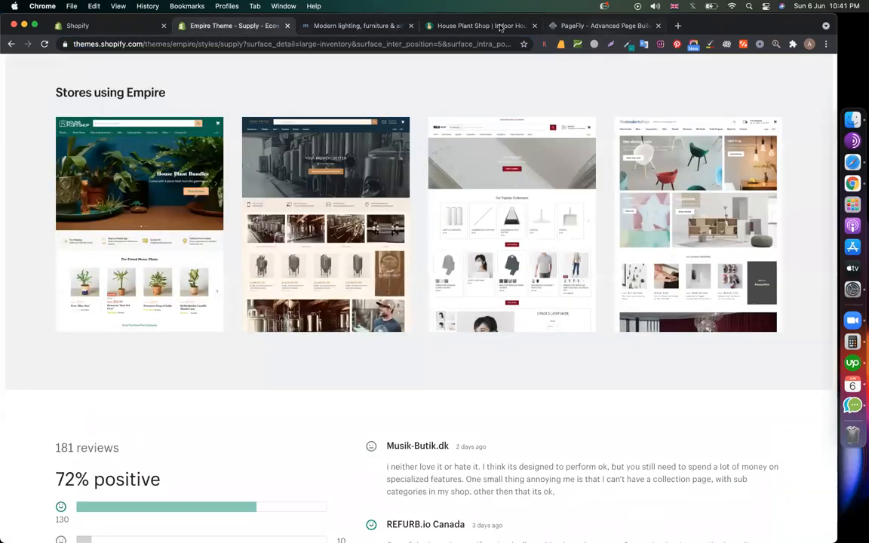
drag(558, 25, 218, 32)
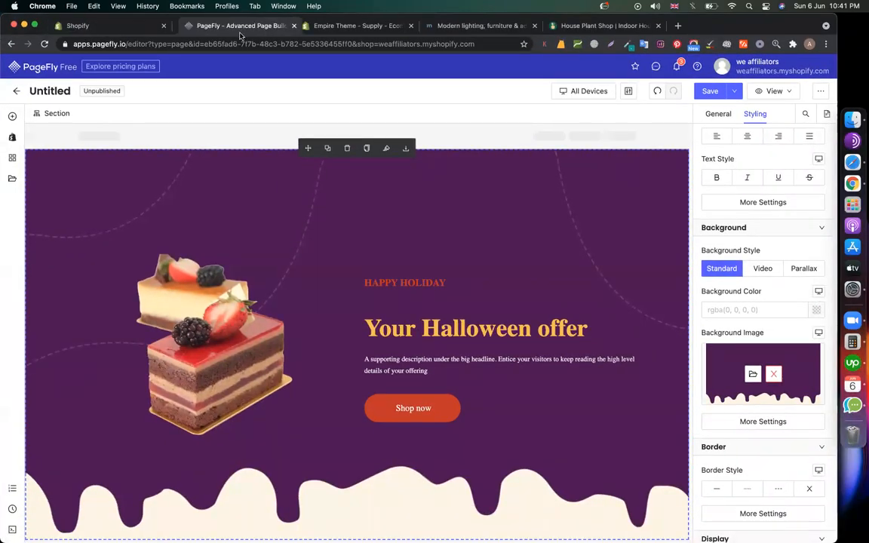
- Select the cake image in the page introduction section and examine its General and Styling settings
click(239, 309)
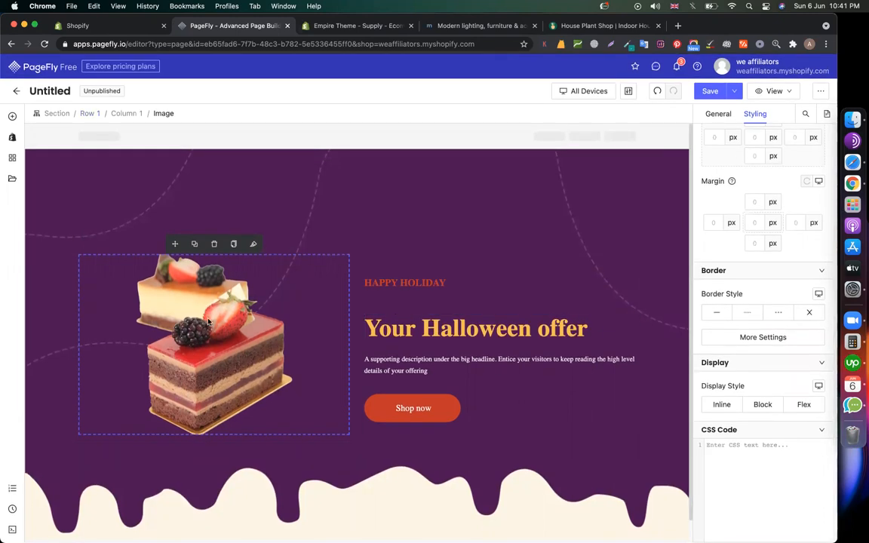
click(708, 115)
click(751, 115)
click(727, 115)
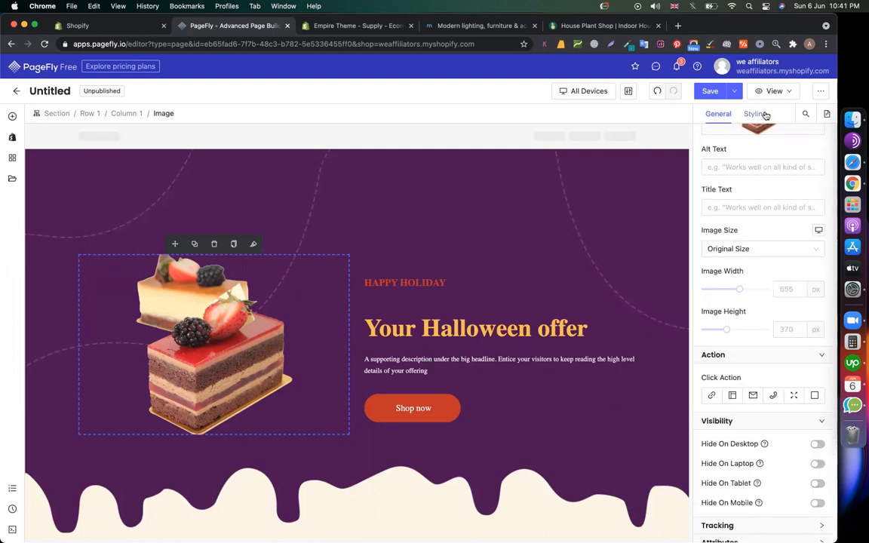
click(754, 115)
click(718, 114)
click(752, 114)
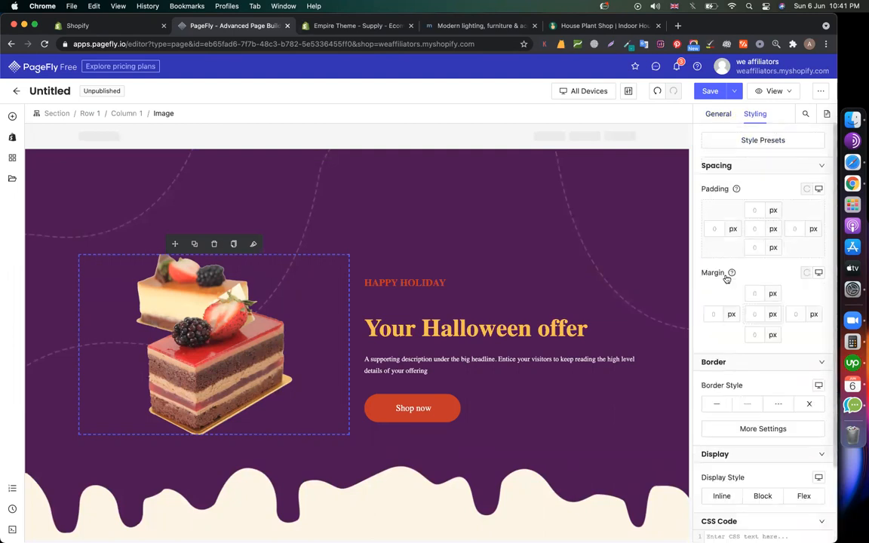
click(718, 117)
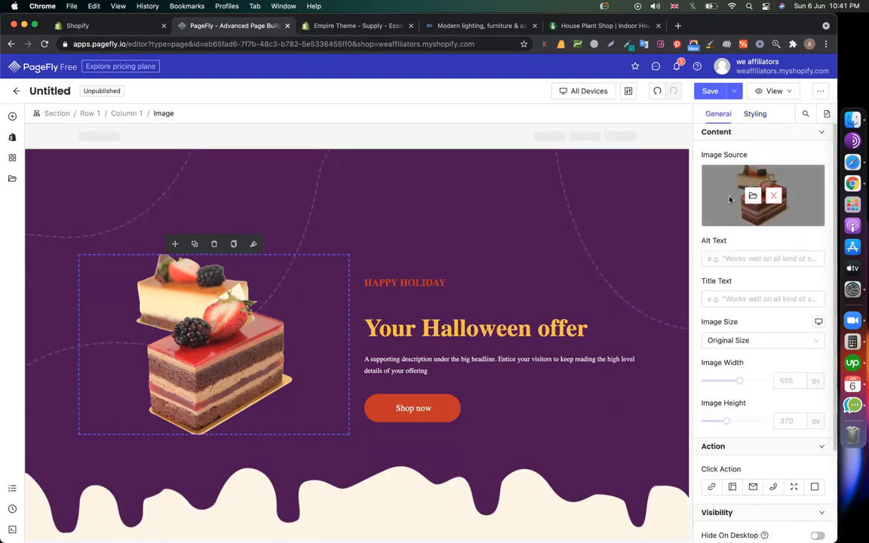
- Review the cake image's General settings and open the Image Manager to reselect its image source
scroll(729, 203, down, 3)
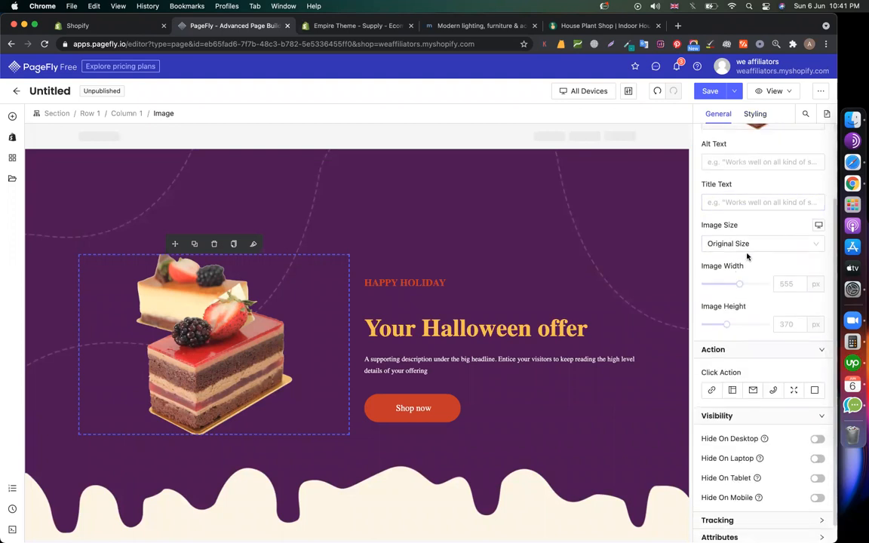
mouse_move(737, 286)
scroll(738, 317, down, 1)
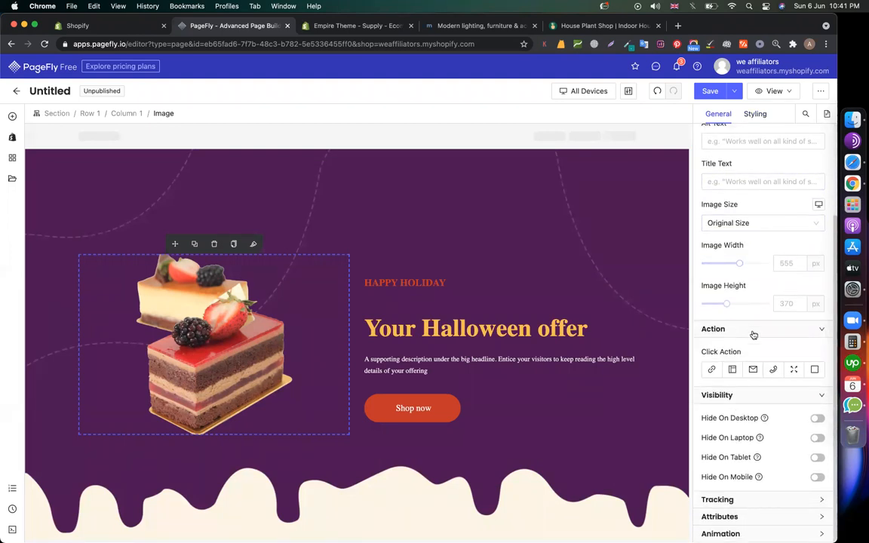
scroll(752, 334, up, 4)
mouse_move(751, 202)
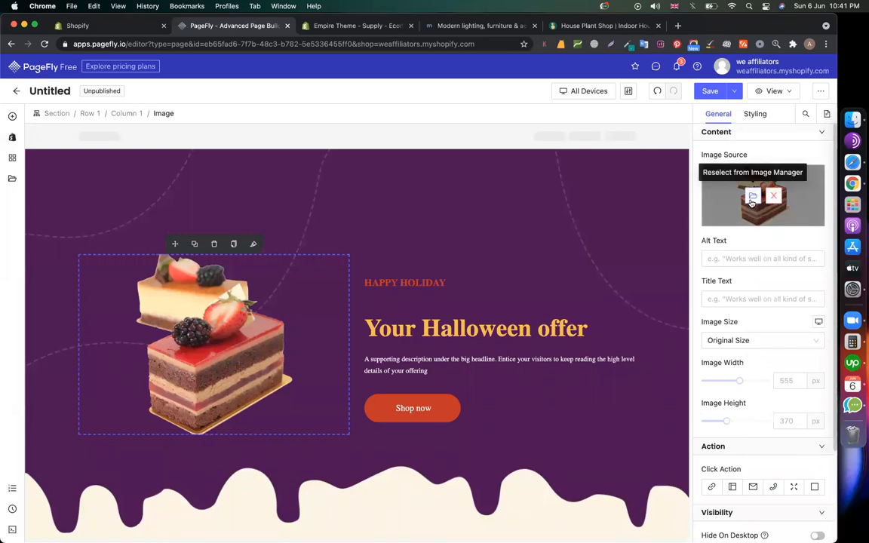
click(751, 201)
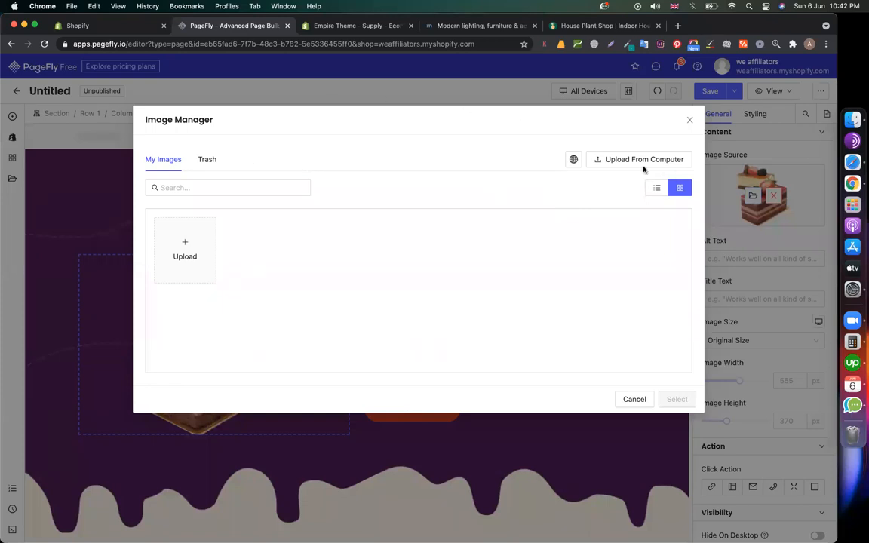
- Search Google Images for "iphone" in a new browser tab and preview the Apple iPhone 11 Pro picture
click(678, 28)
text(iphone)
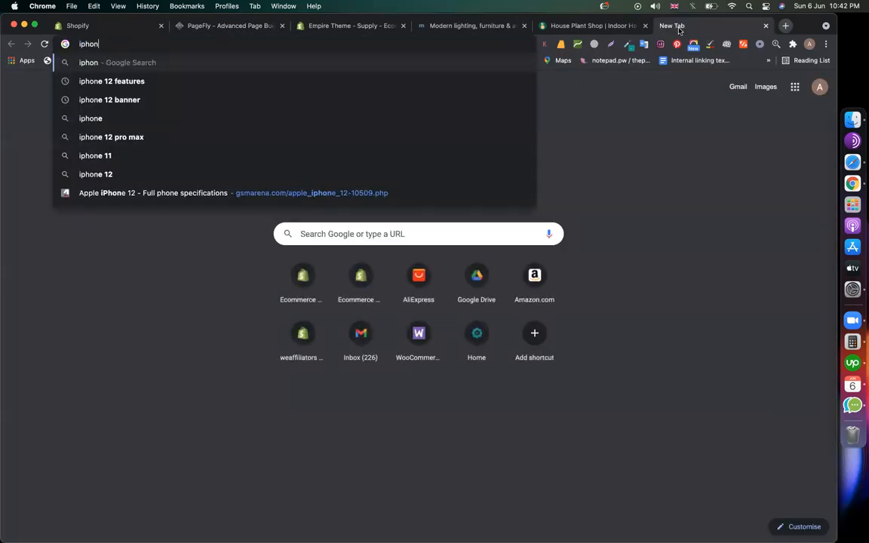
key(Return)
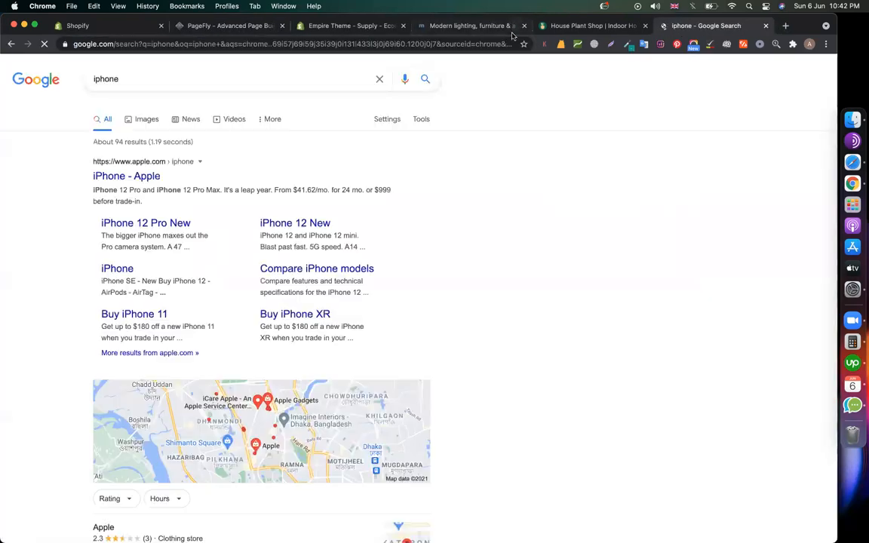
click(146, 120)
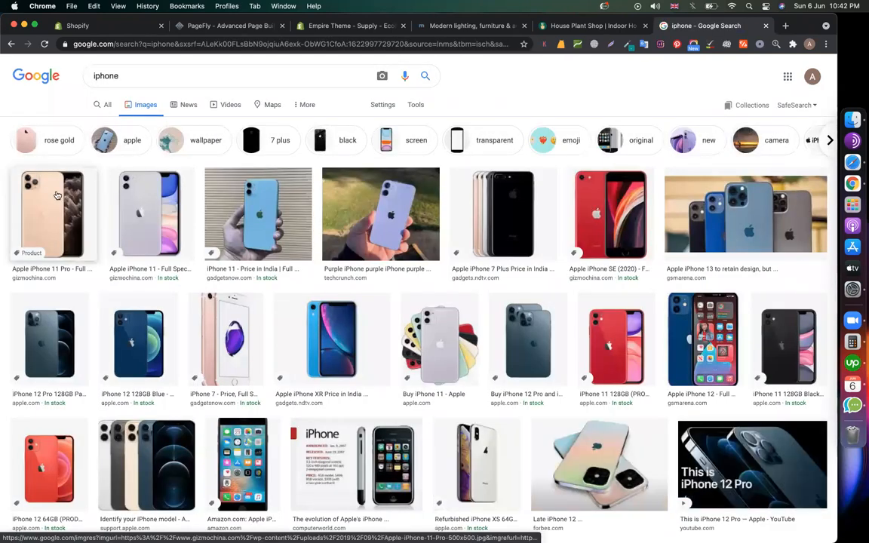
click(58, 195)
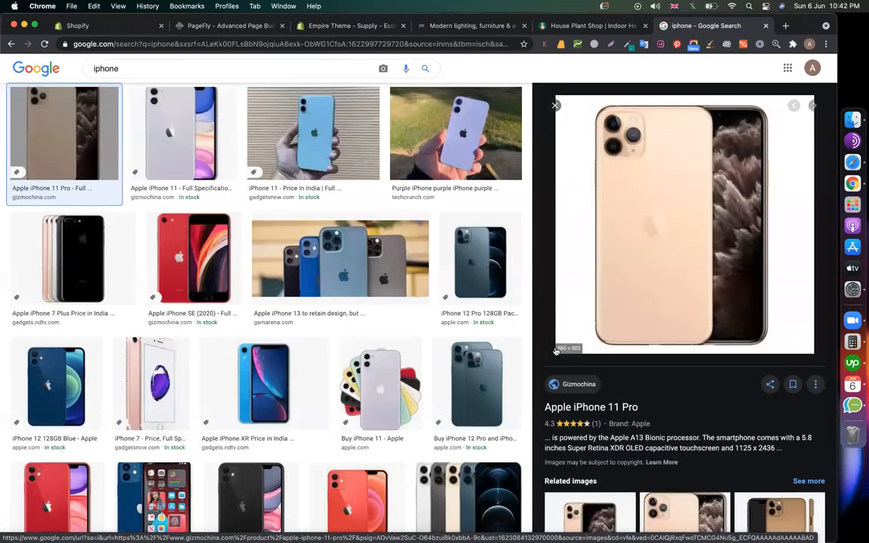
- Refine the image search to "iphone png"
click(320, 67)
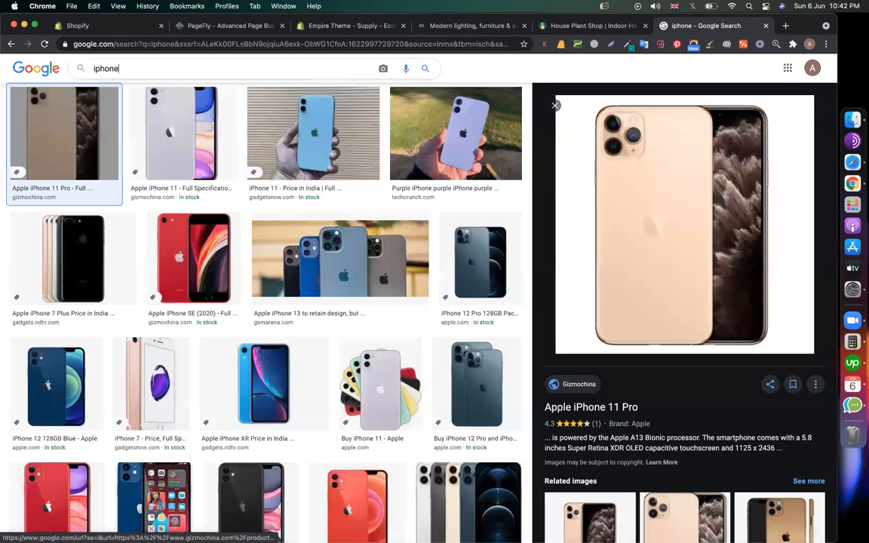
text(png)
key(Return)
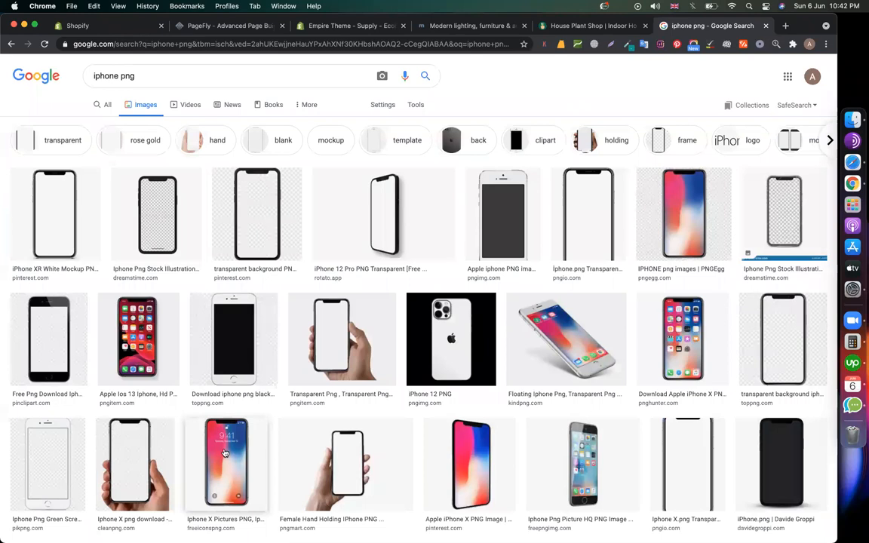
- Try to save the FreeIconsPNG iPhone X picture from the image results to the Desktop as "ip"
click(229, 483)
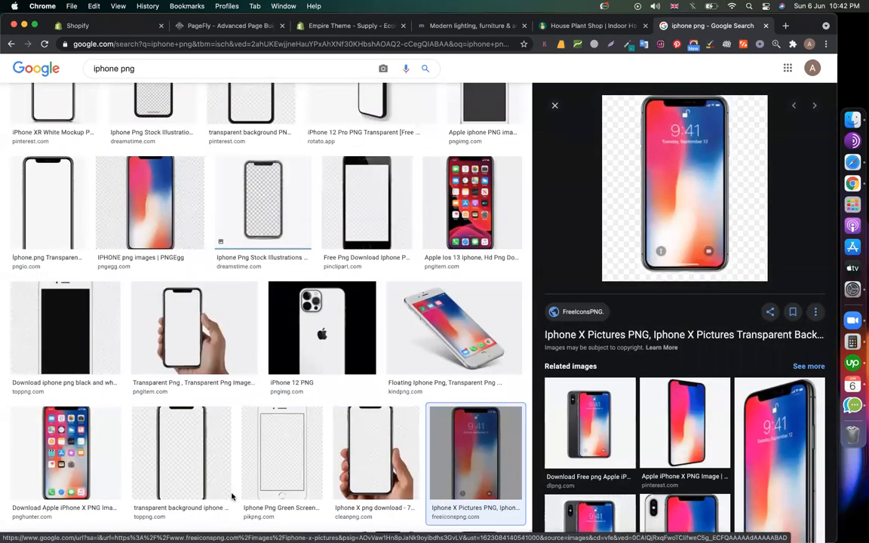
right_click(666, 217)
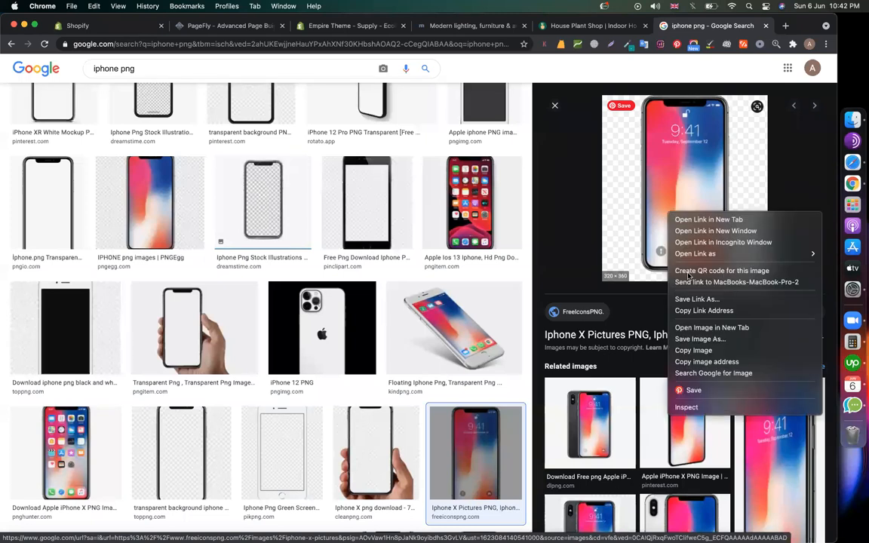
click(708, 344)
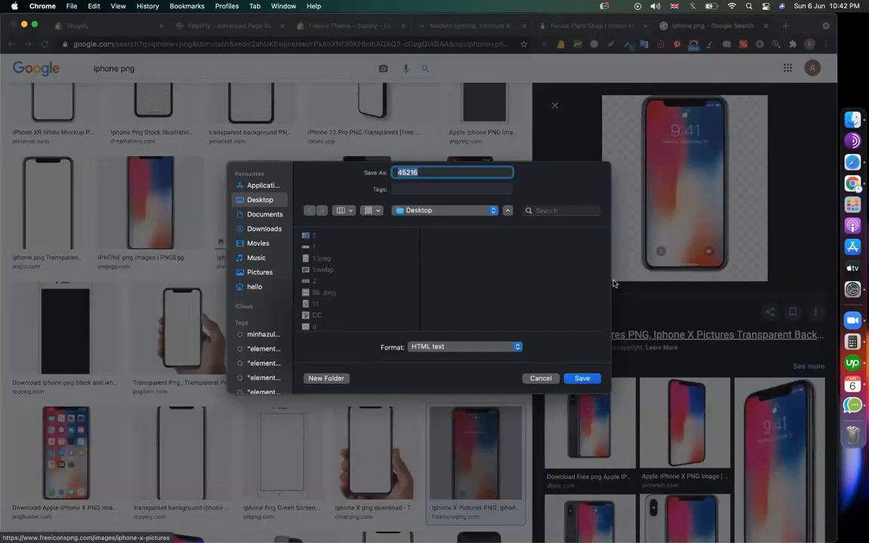
text(ip)
key(Return)
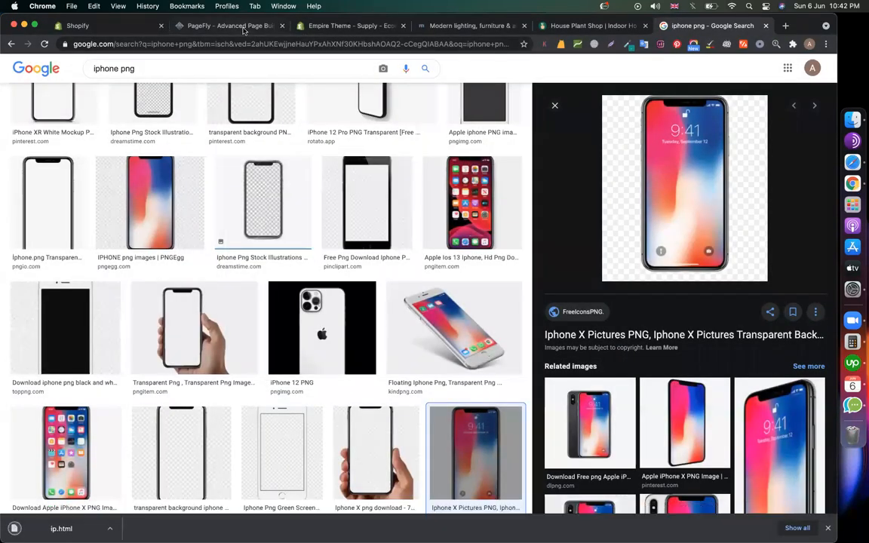
- Return to the PageFly editor, inspect the downloaded ip.html file and close its browser tab
click(227, 25)
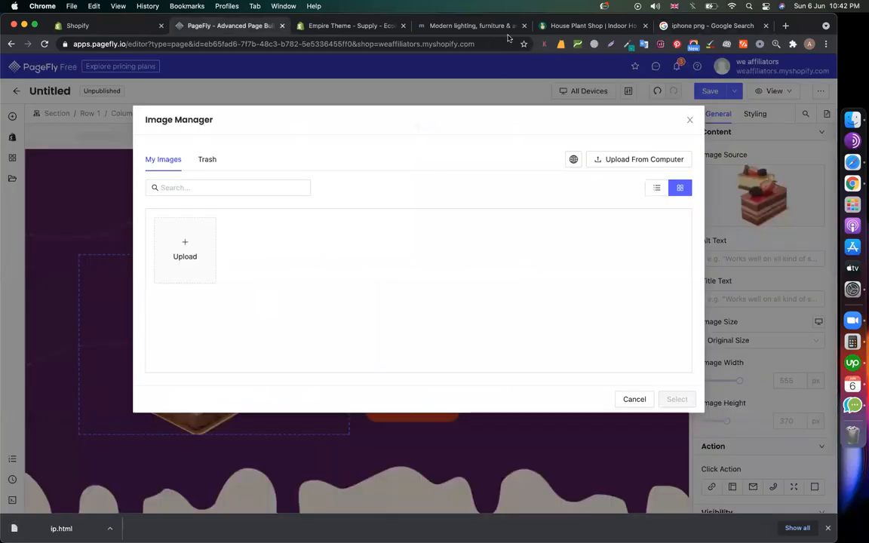
click(61, 529)
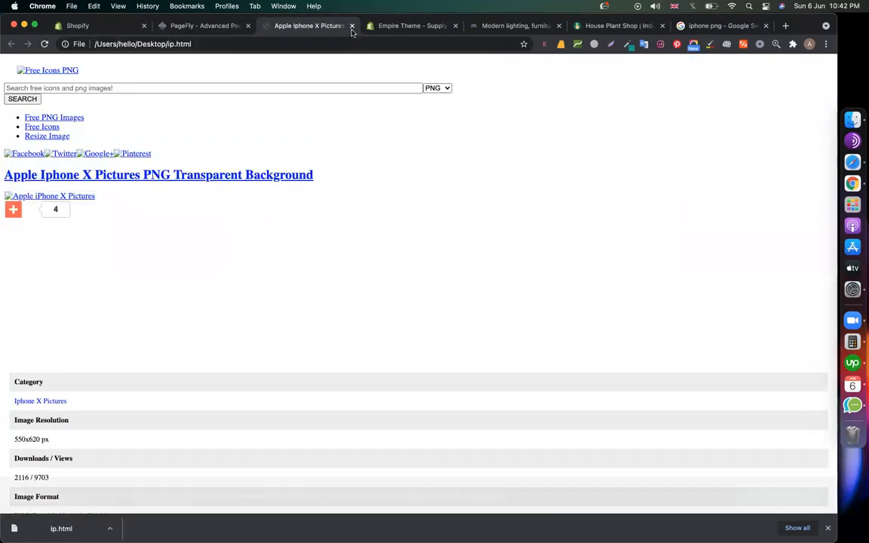
key(super+w)
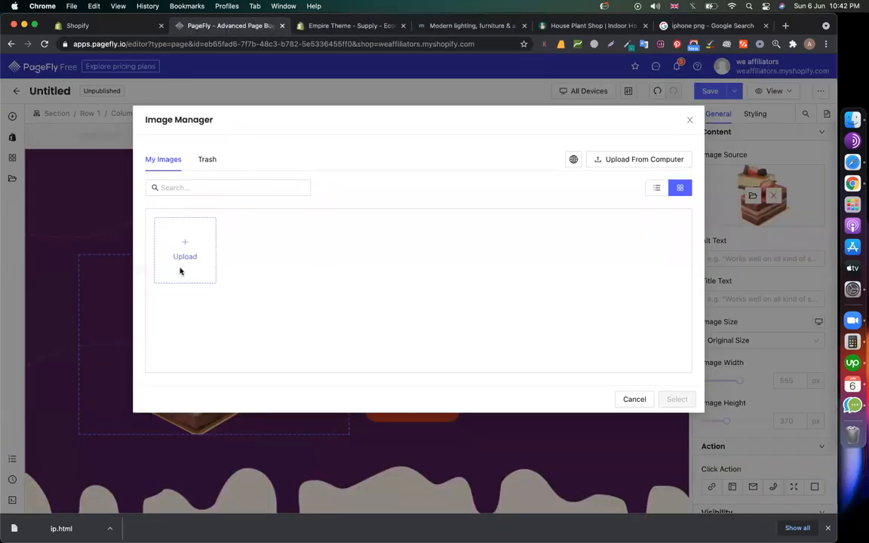
click(181, 260)
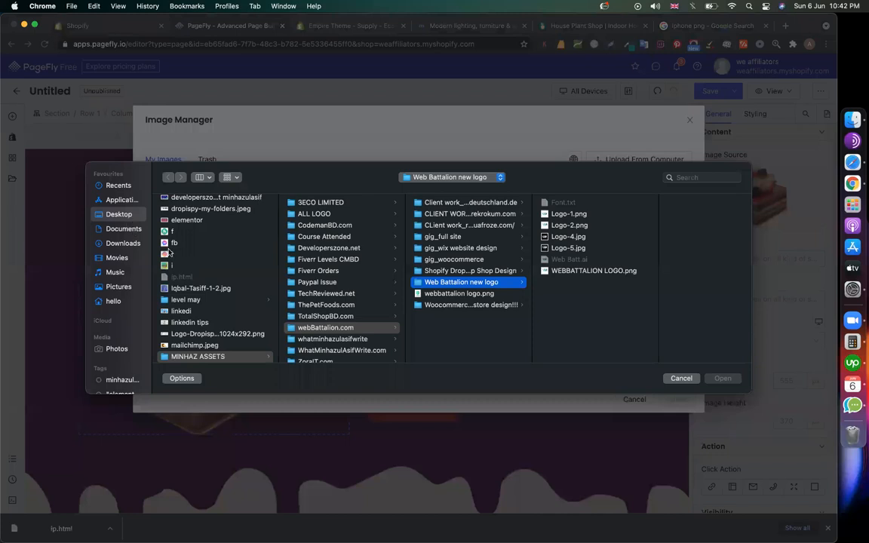
click(181, 310)
key(i)
click(181, 310)
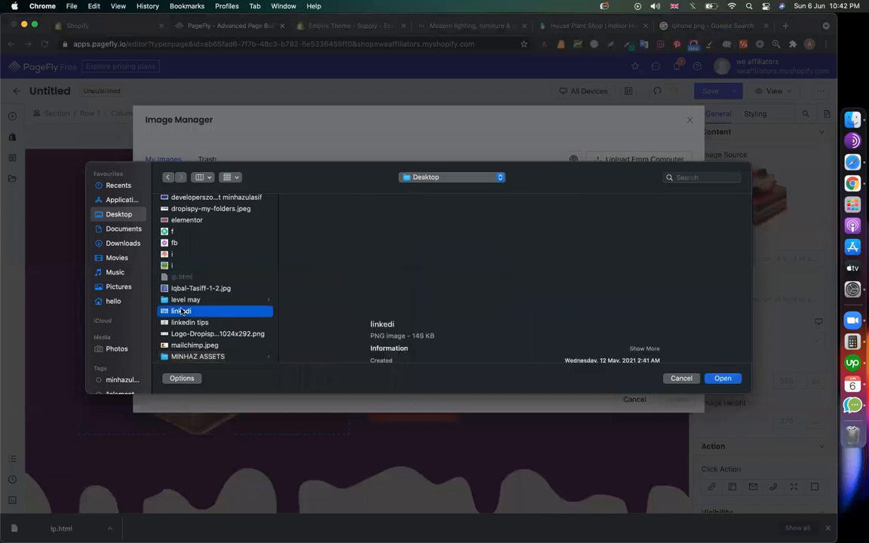
text(ip)
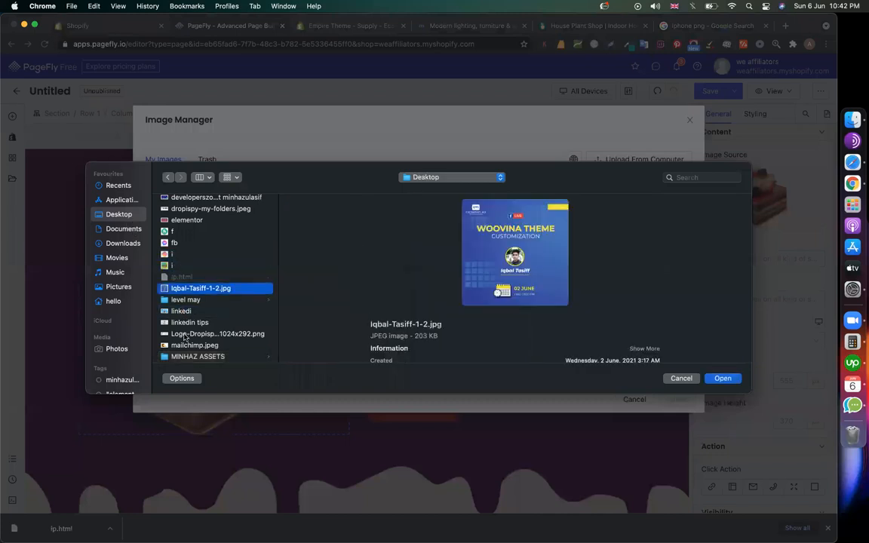
scroll(185, 313, down, 7)
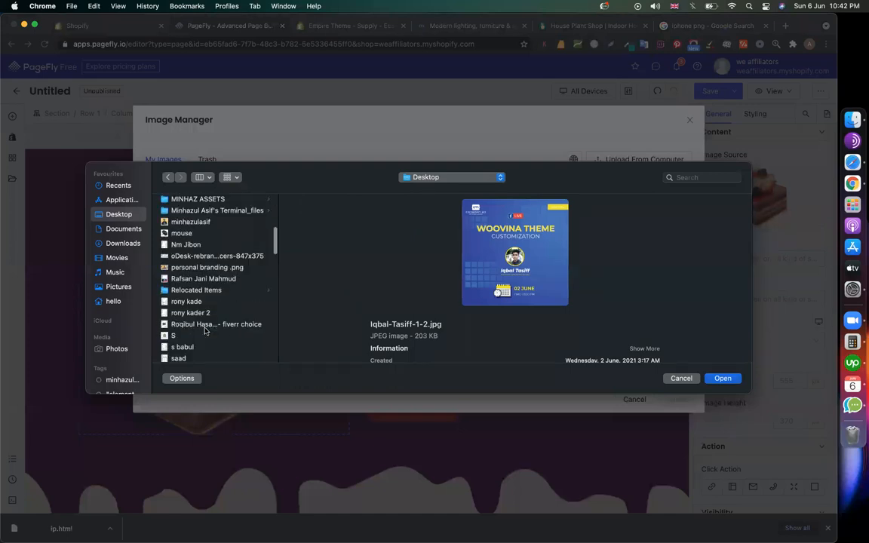
click(116, 243)
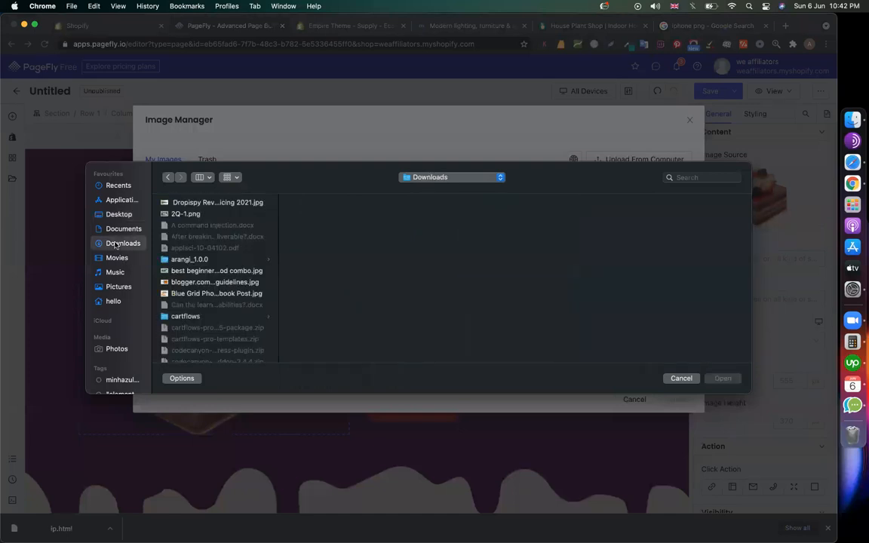
text(ip)
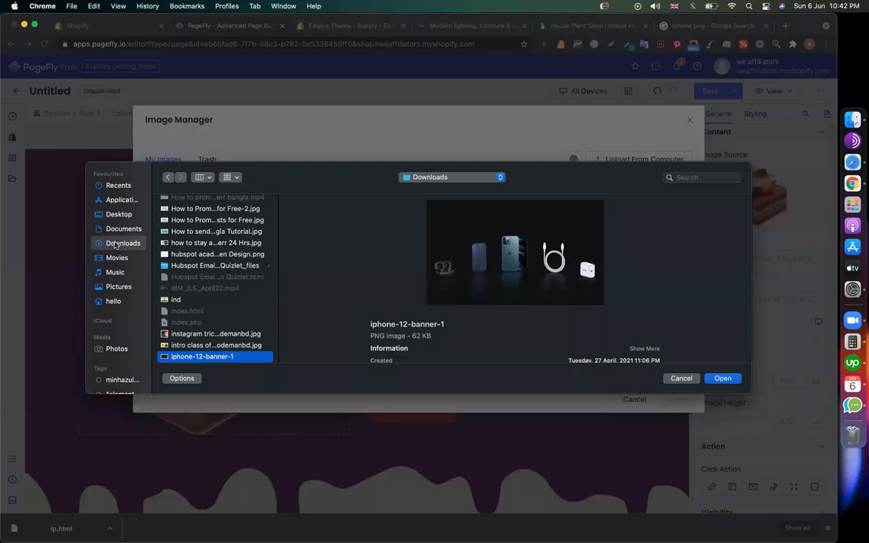
key(Down)
key(Down)
key(Down)
key(Down)
key(Down)
key(Down)
key(Down)
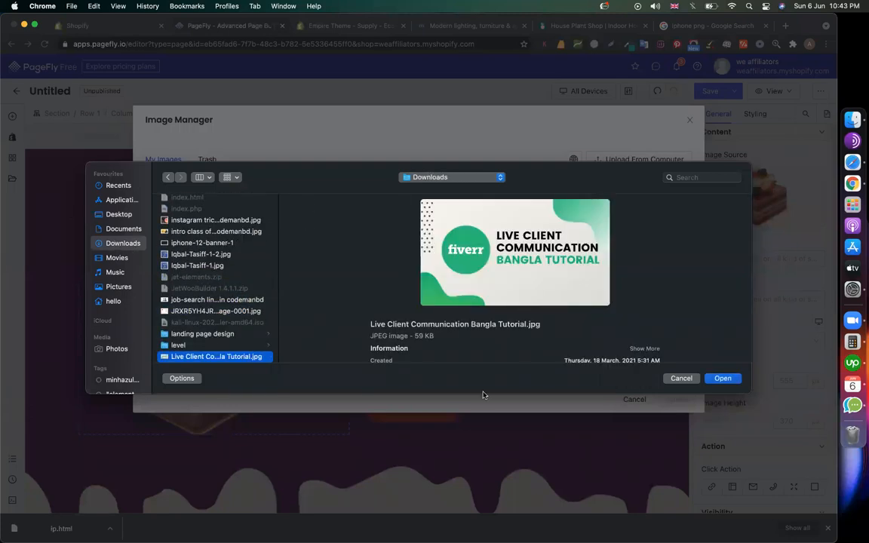
click(682, 380)
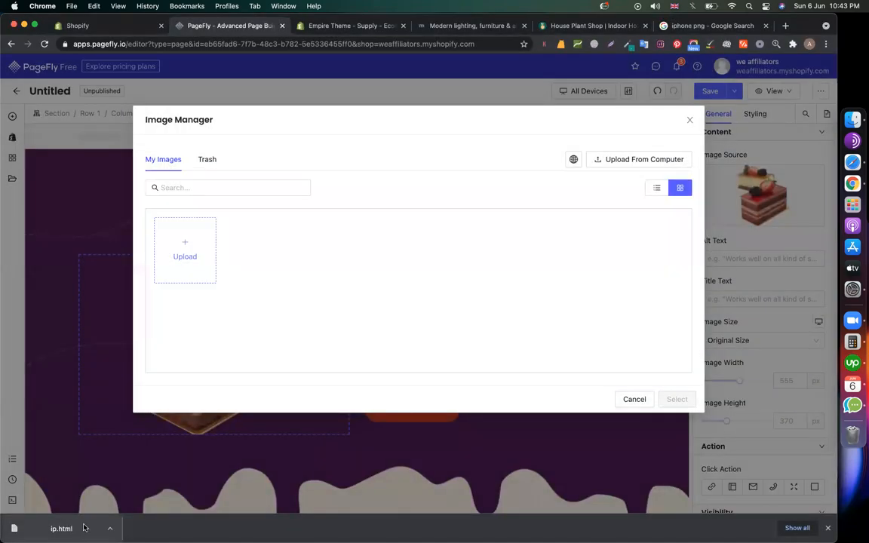
- From the "iphone png" image results, save the DLPNG.com iPhone X picture to the Desktop as a PNG named "iphone"
click(717, 29)
scroll(590, 324, down, 3)
click(589, 315)
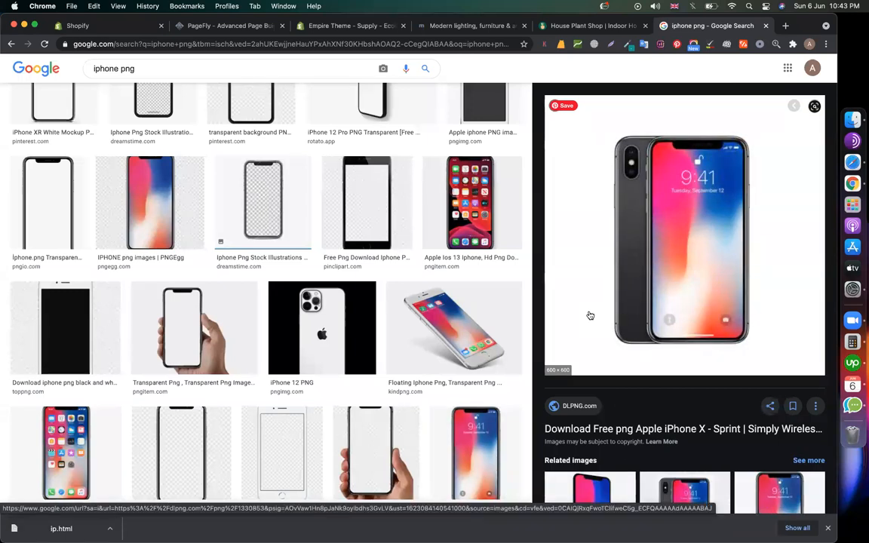
right_click(635, 285)
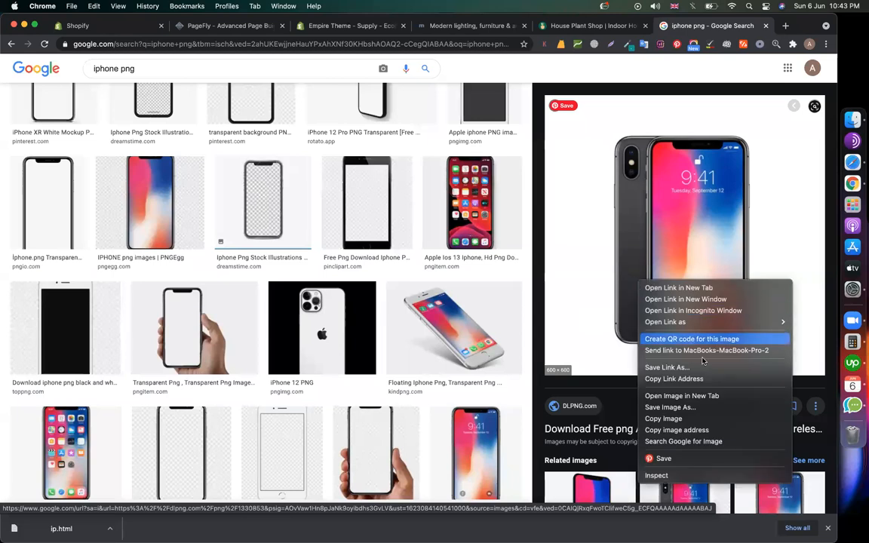
click(688, 407)
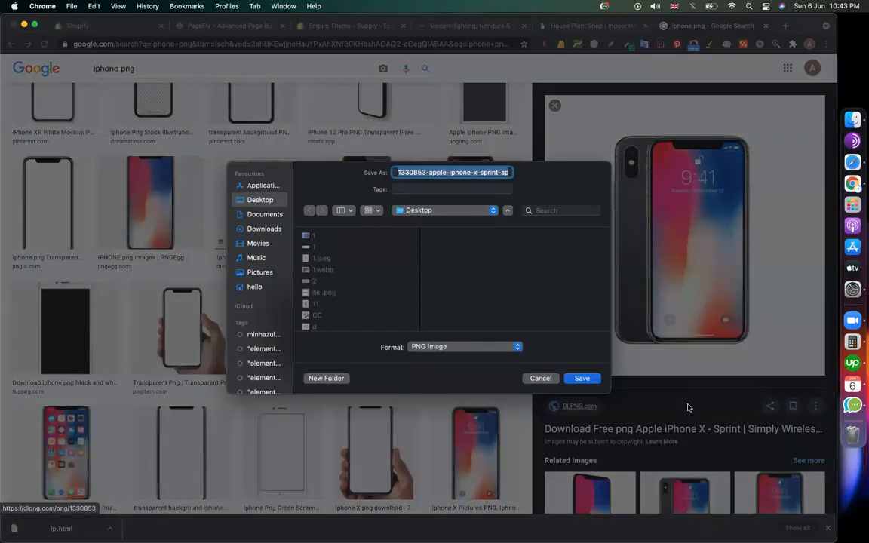
text(iphone)
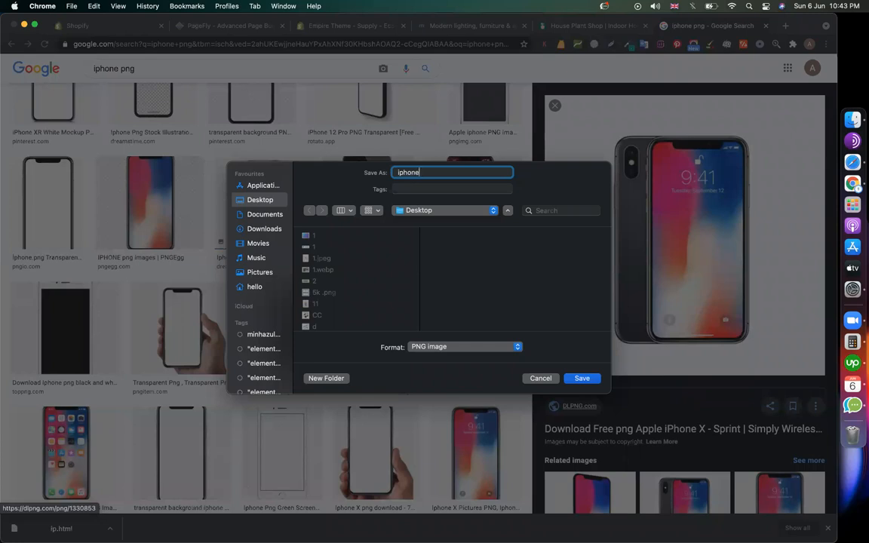
key(Return)
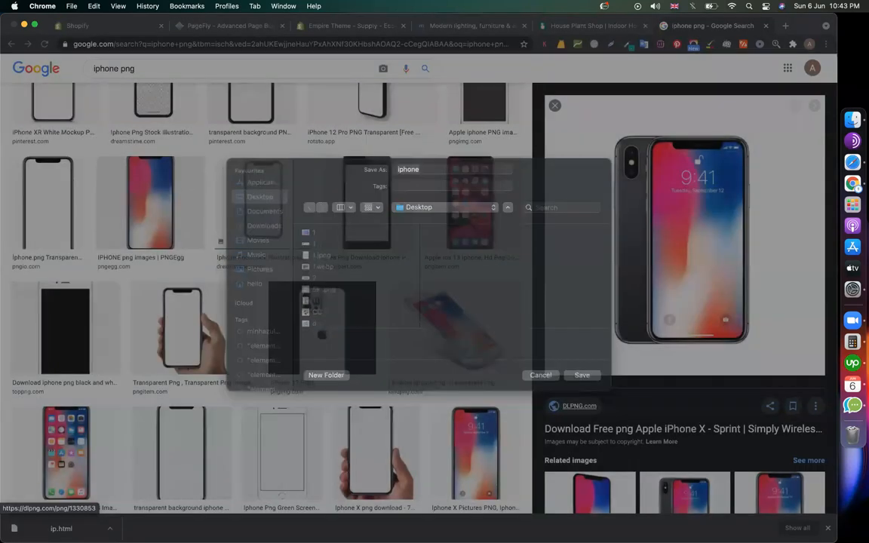
- Upload iphone.png from the Desktop to PageFly's Image Manager and use it to replace the cake image
click(216, 29)
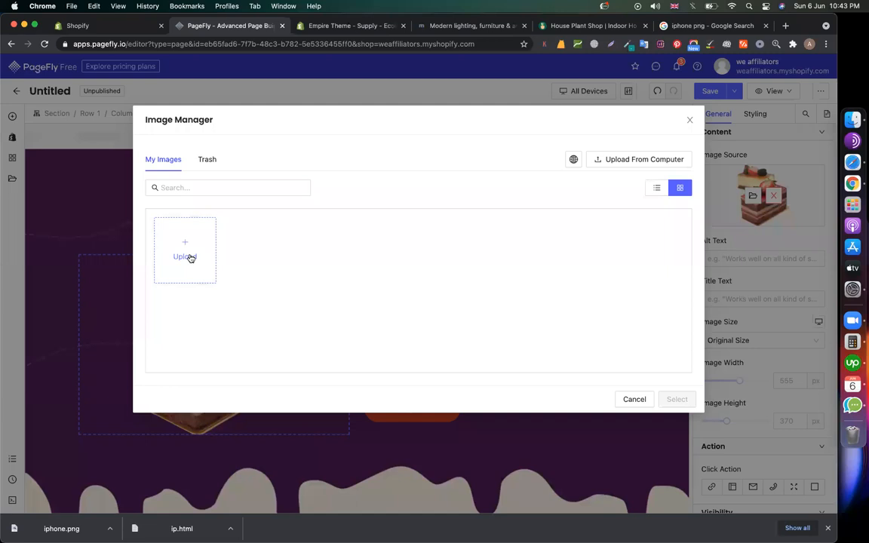
click(190, 257)
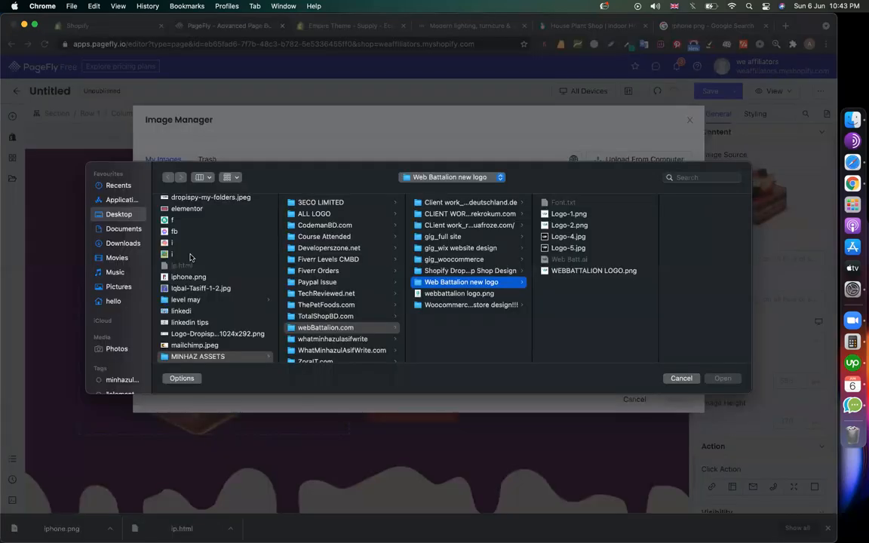
double_click(186, 279)
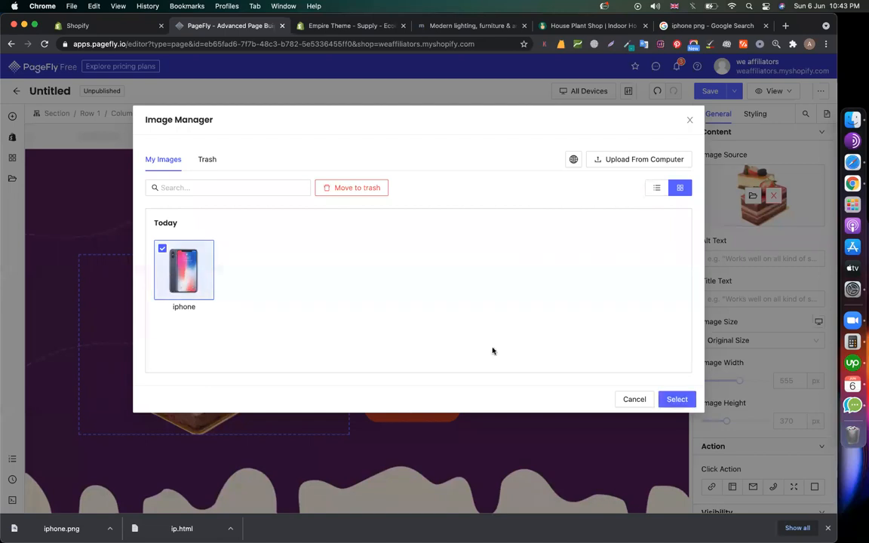
click(678, 402)
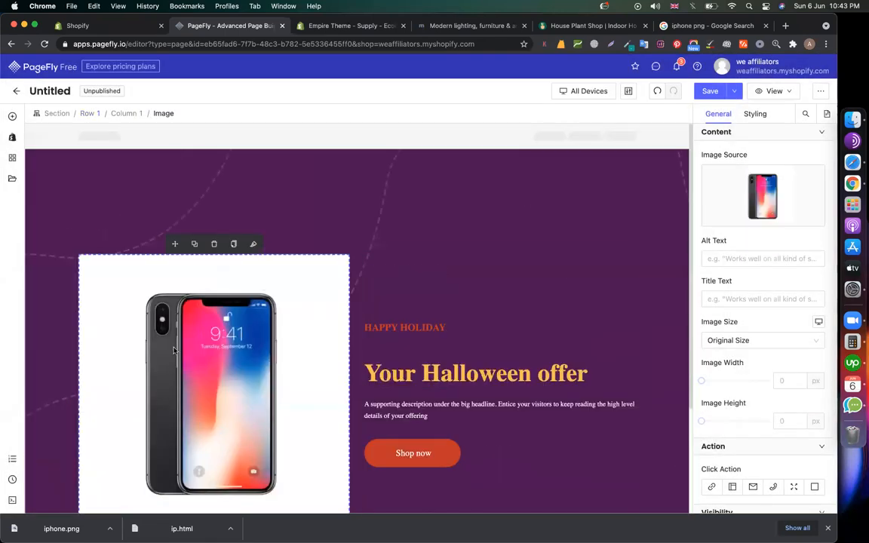
scroll(264, 298, down, 3)
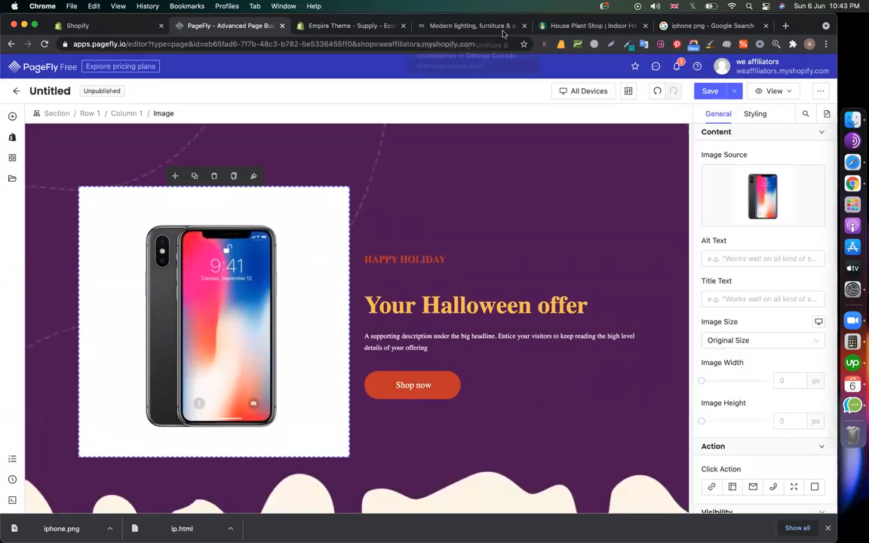
- Replace the "HAPPY HOLIDAY" heading text with "iPhone 12 max pro"
click(398, 260)
drag(783, 206, 699, 209)
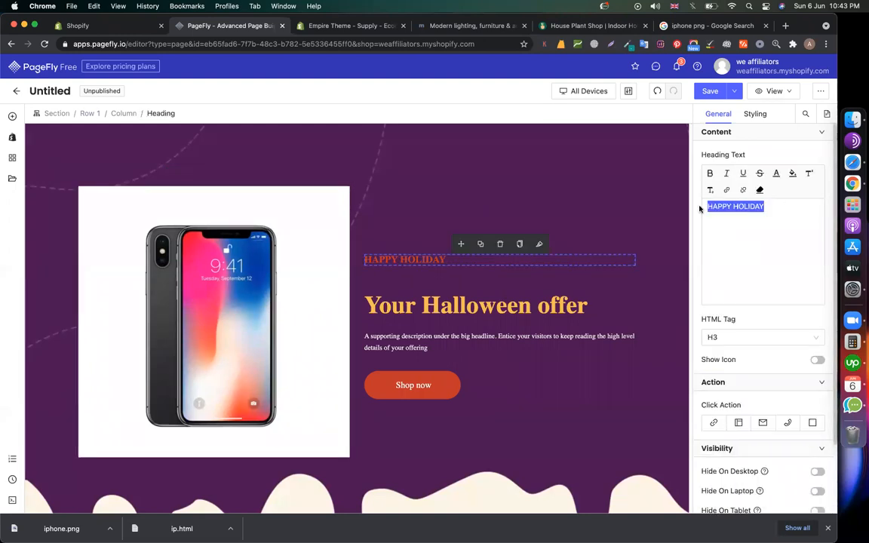
text(iP)
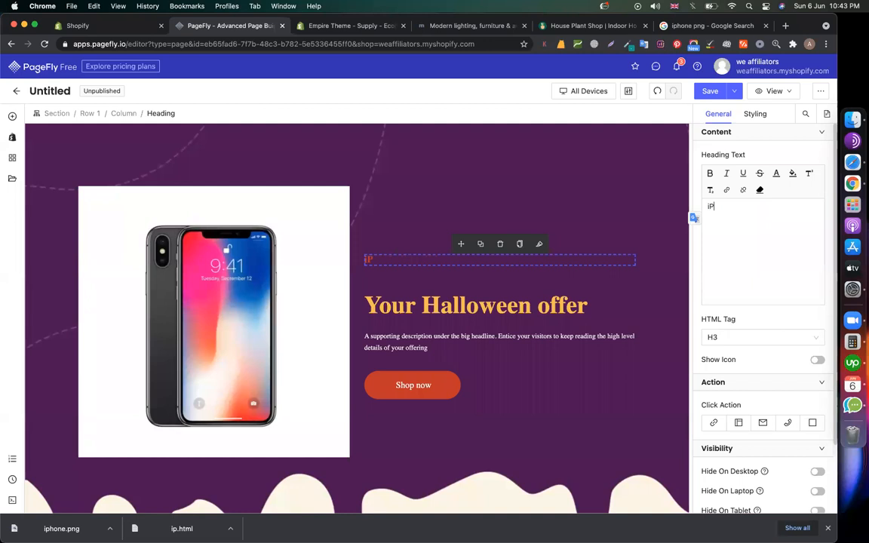
text(hone 12 max por)
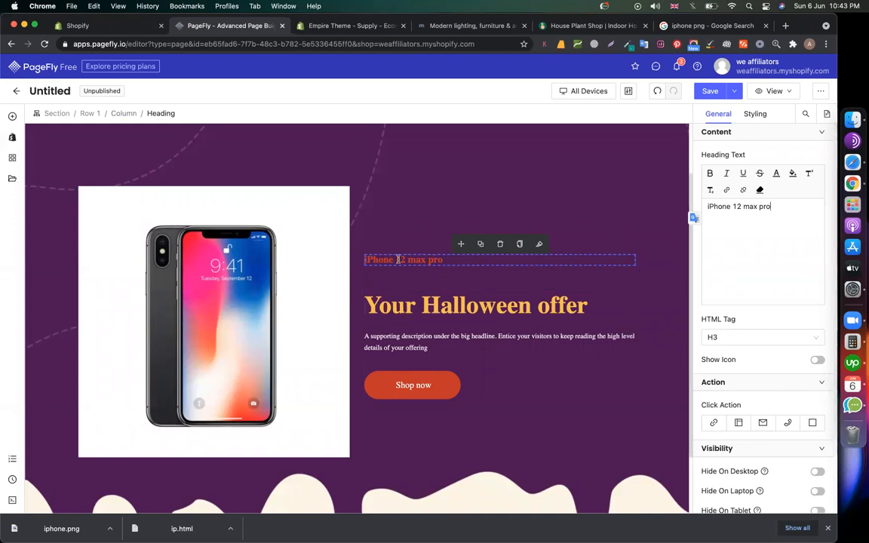
- Change the HTML tag of the "iPhone 12 max pro" heading to H1
scroll(768, 228, down, 2)
scroll(769, 229, down, 1)
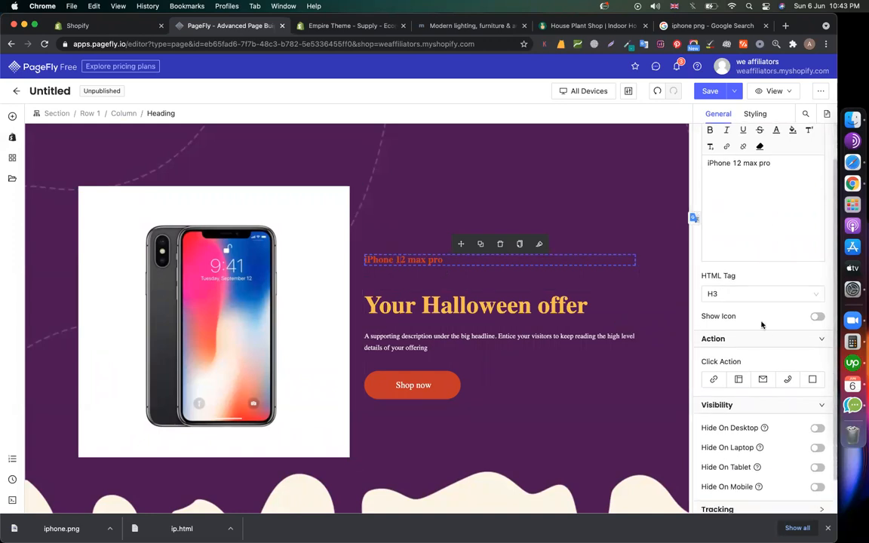
click(754, 295)
click(738, 315)
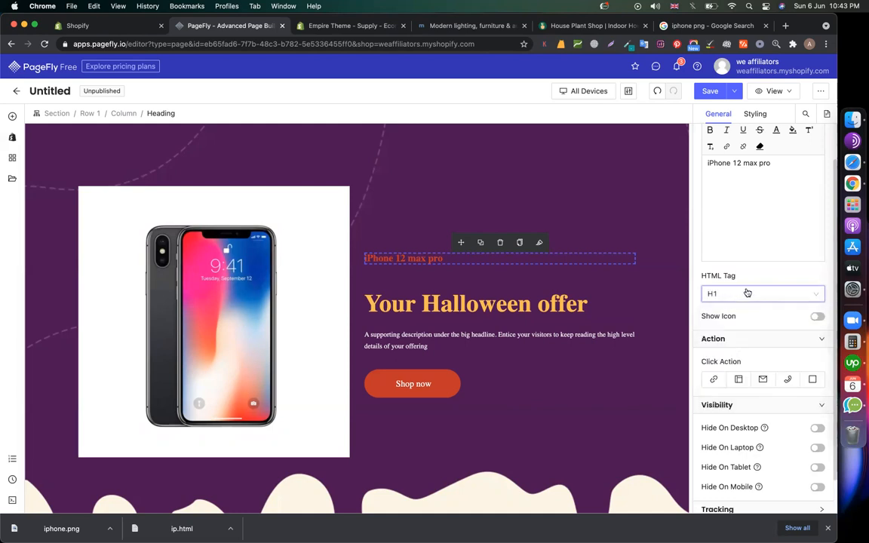
scroll(747, 293, down, 1)
- Set the content color of the "iPhone 12 max pro" heading to white, rgb(255, 255, 255)
scroll(749, 363, up, 2)
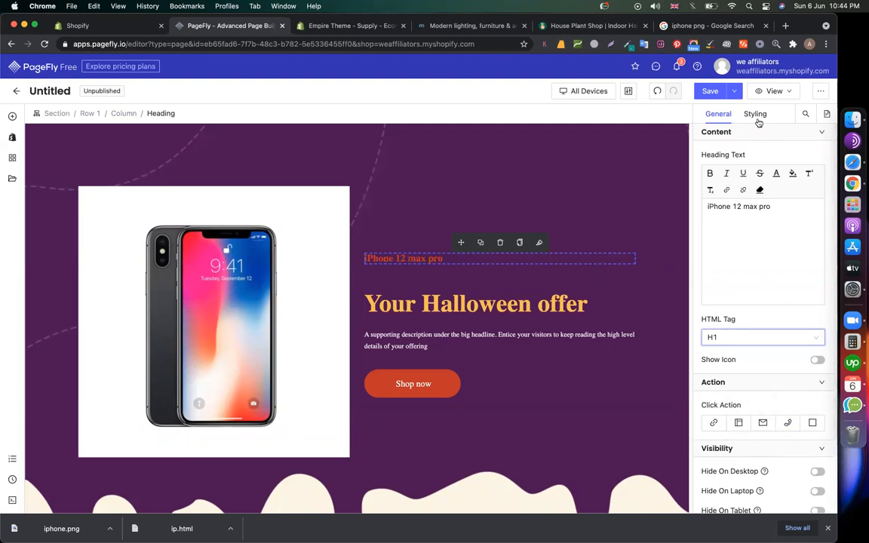
click(755, 114)
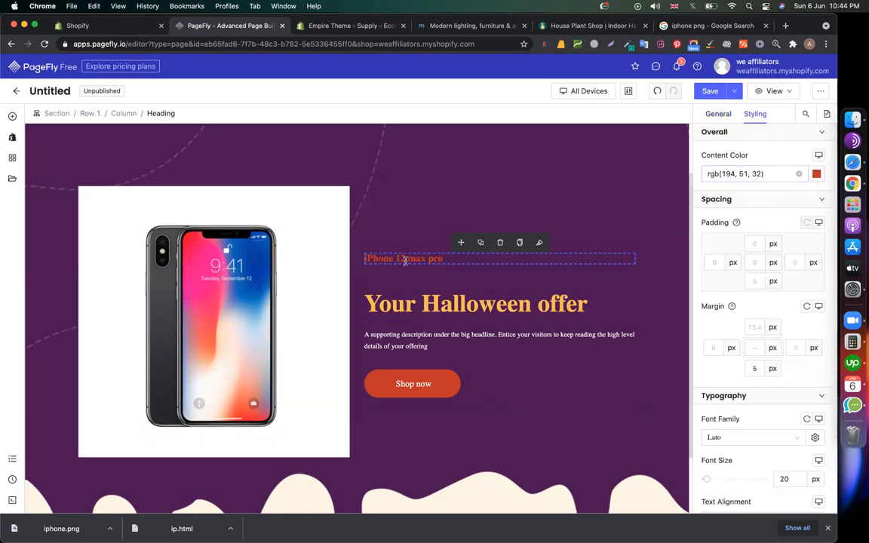
click(816, 175)
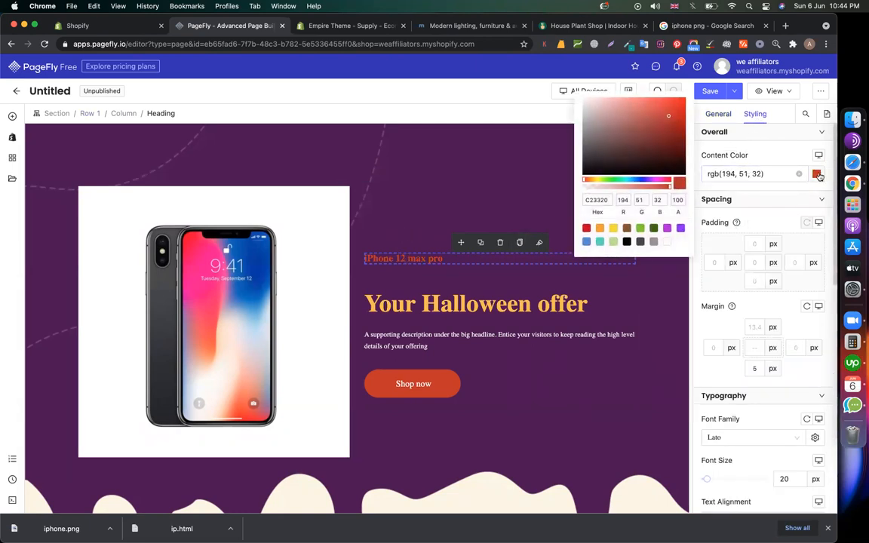
click(666, 242)
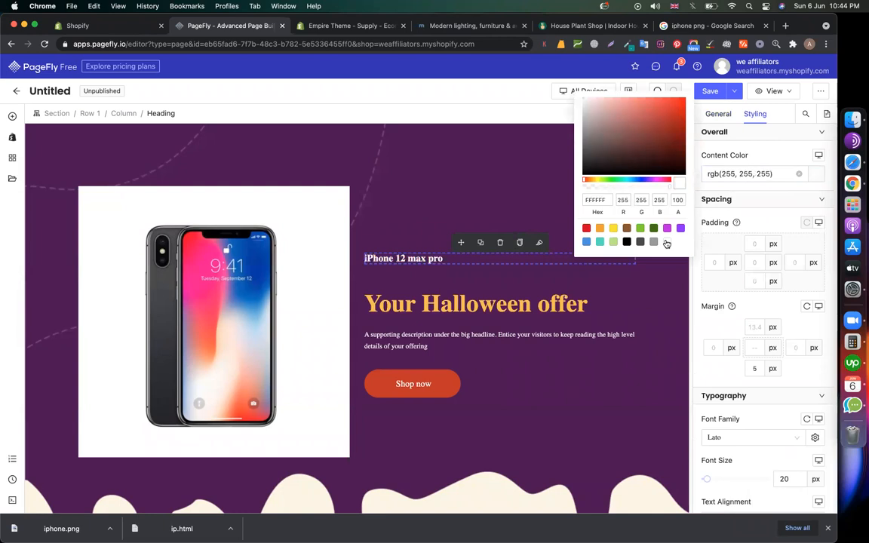
click(736, 175)
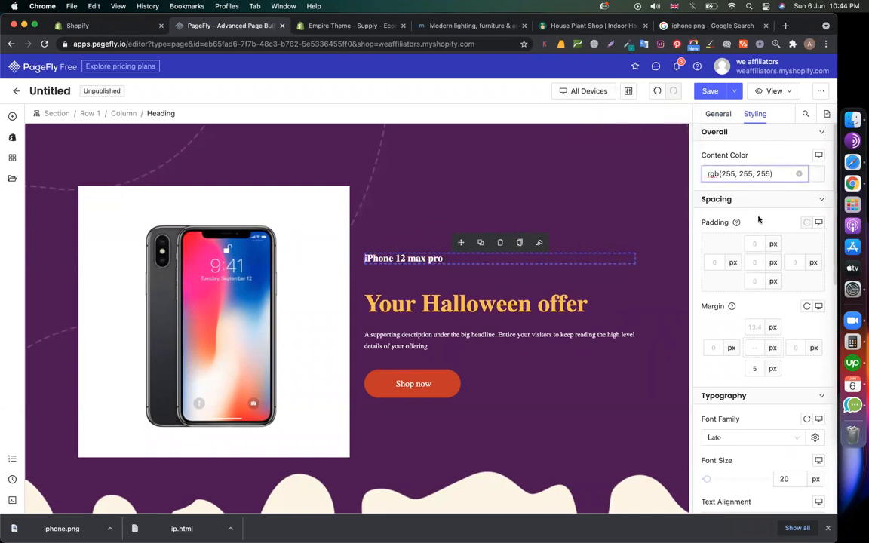
- Set the "iPhone 12 max pro" heading's font family to Poppins and its font size to 34 px
scroll(747, 306, down, 2)
click(747, 373)
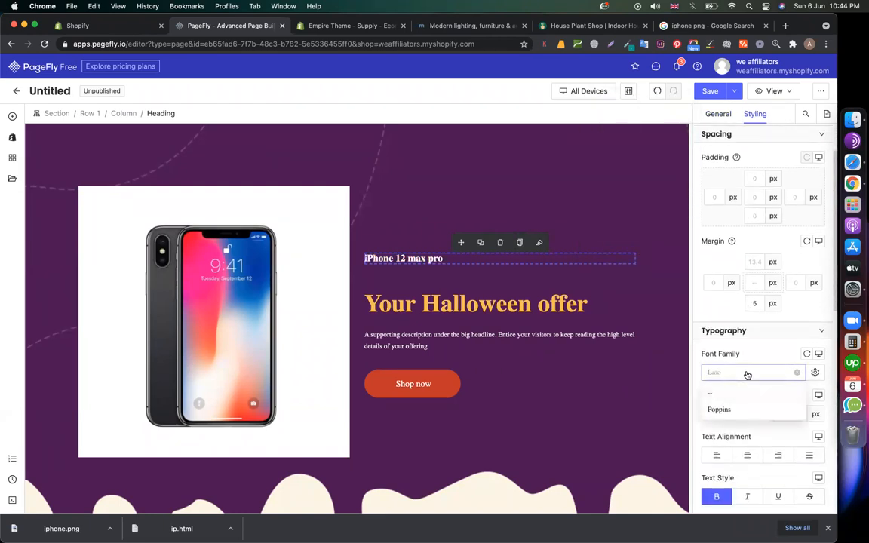
click(735, 409)
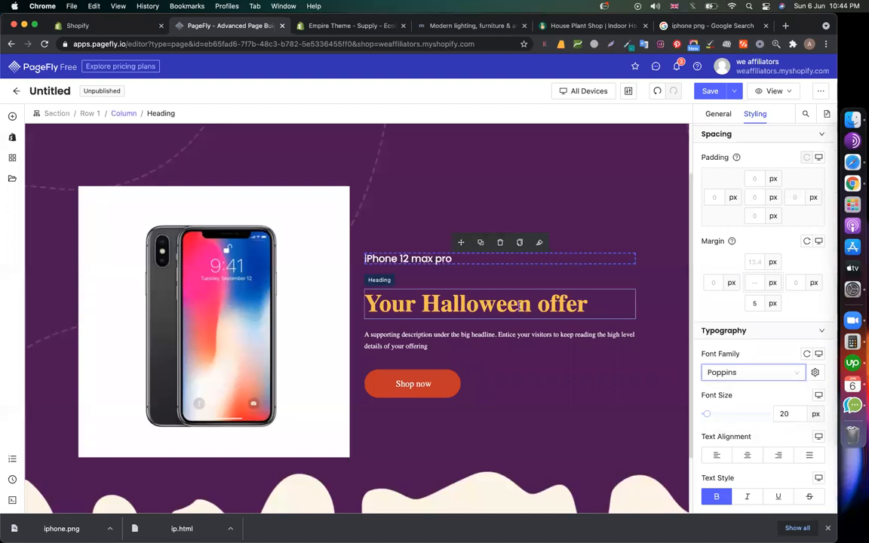
scroll(732, 340, down, 2)
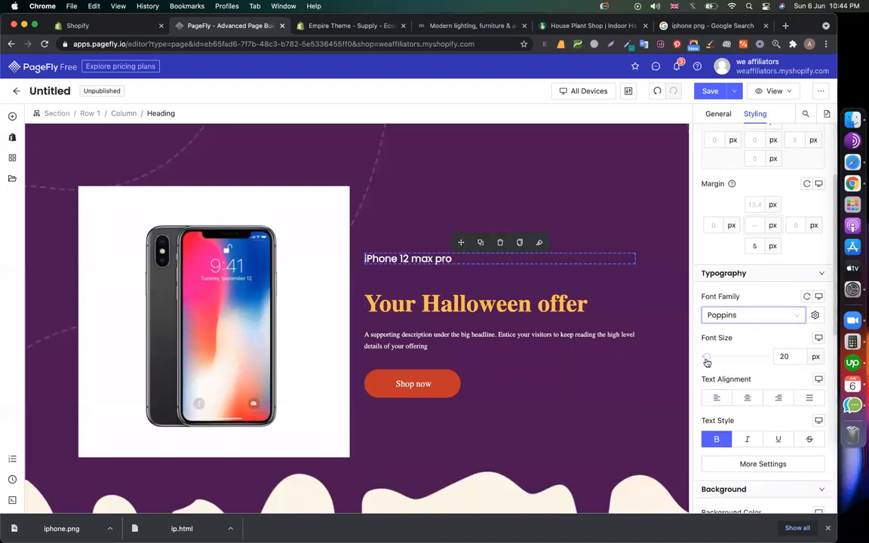
mouse_move(708, 358)
drag(707, 358, 714, 359)
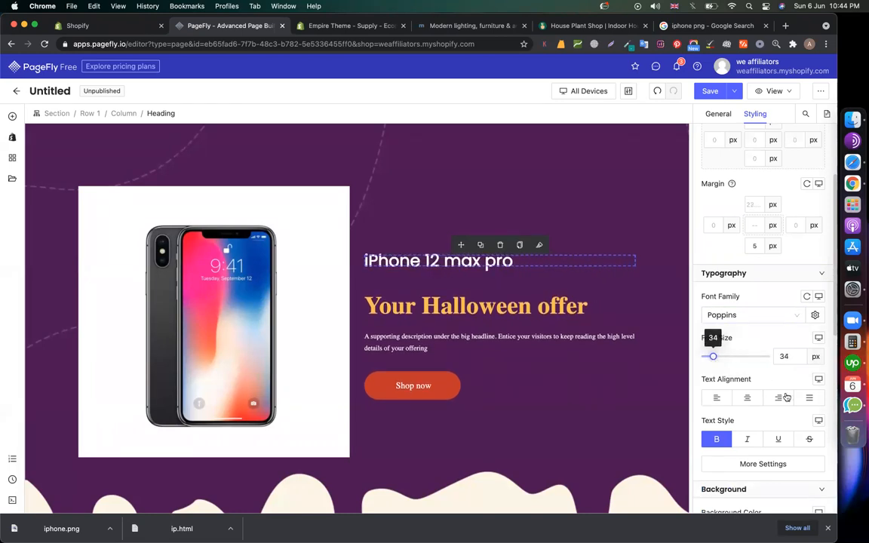
- Replace the "Your Halloween offer" heading with "best iphone with fast delivery" and delete the supporting description paragraph beneath it
scroll(786, 397, down, 3)
click(508, 298)
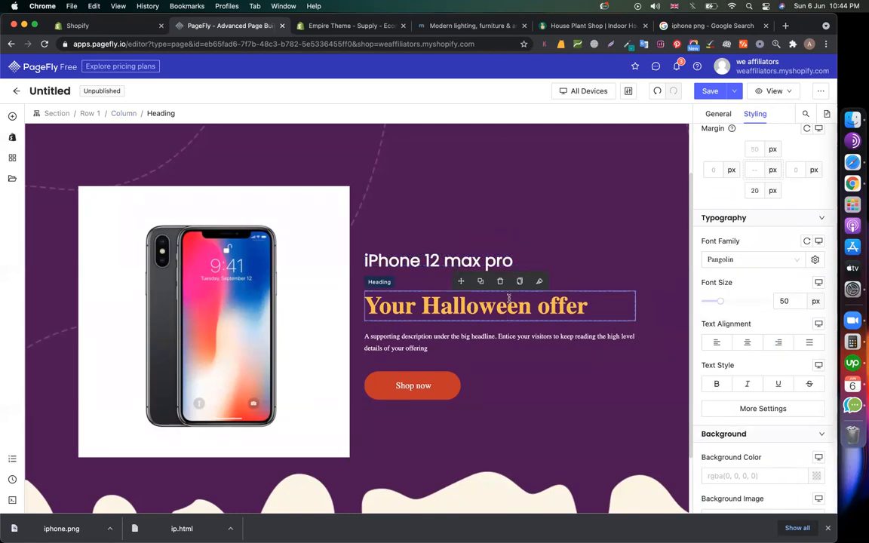
triple_click(508, 298)
text(bst)
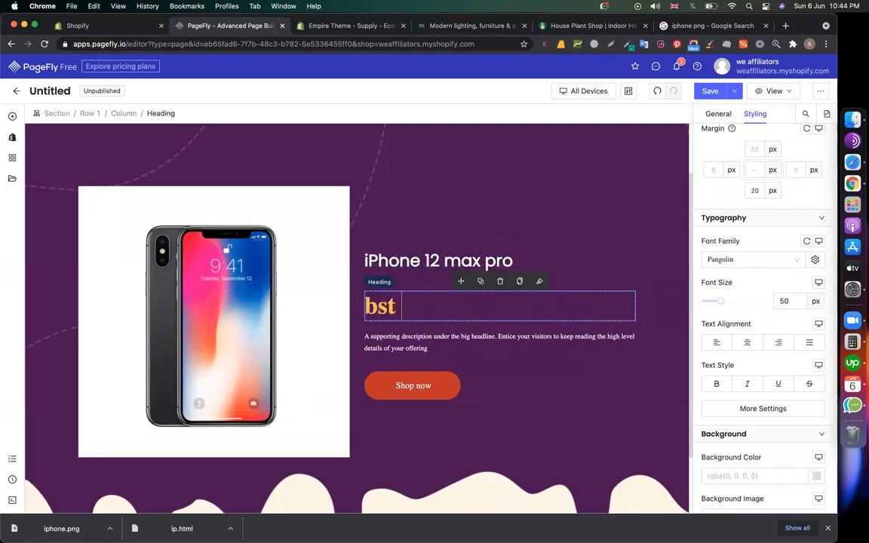
text(st )
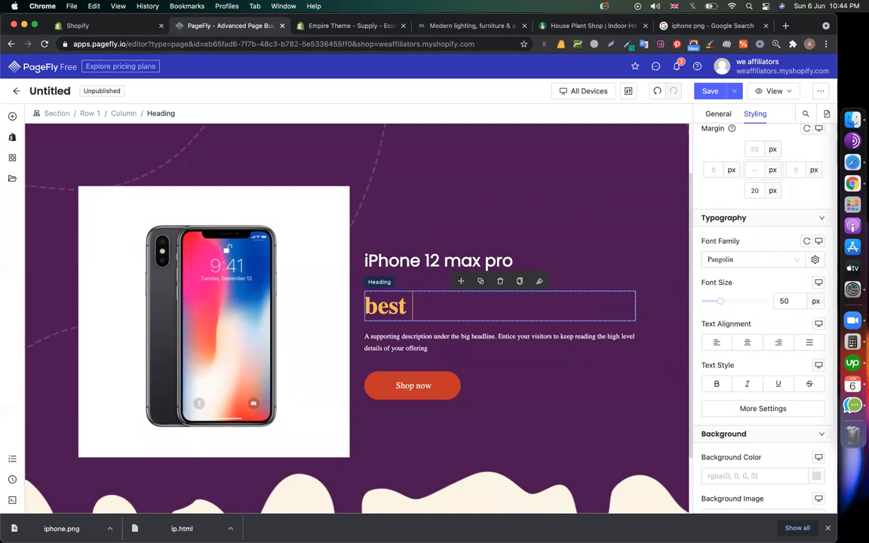
text(iphone wit)
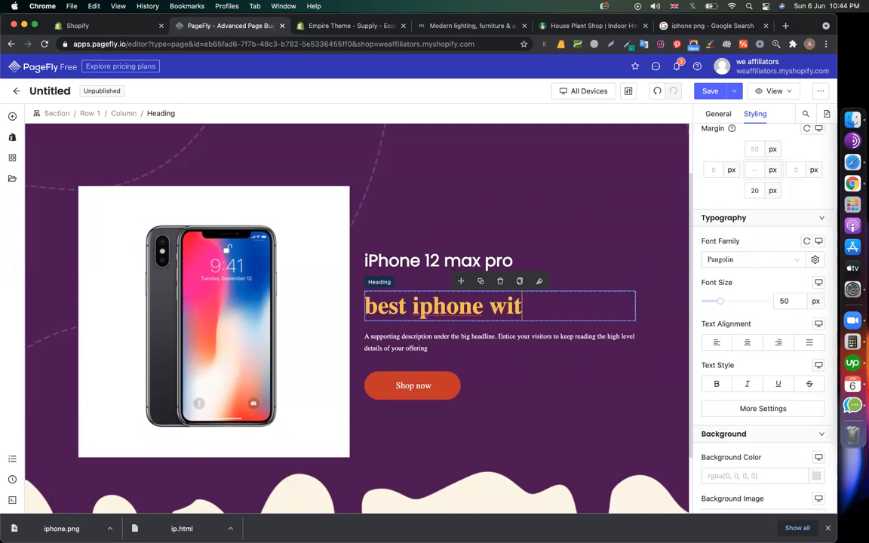
text(h fast delivery)
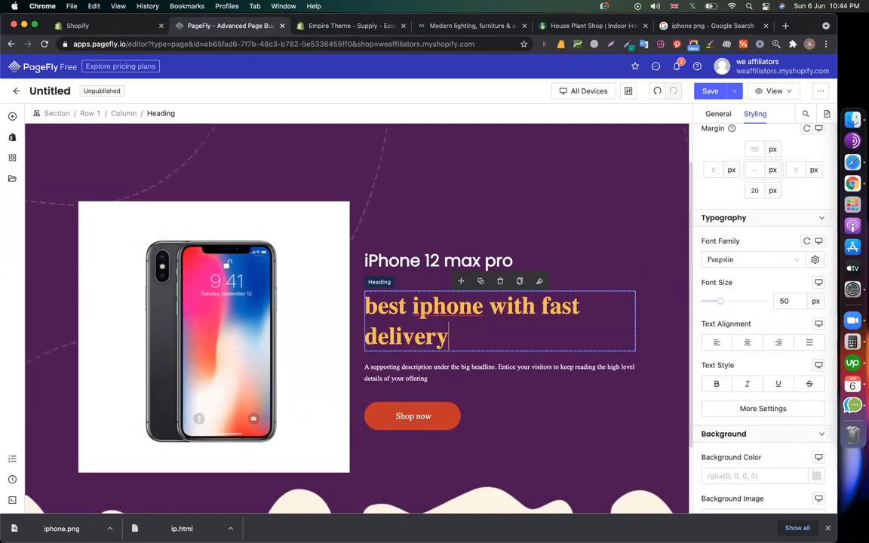
click(417, 371)
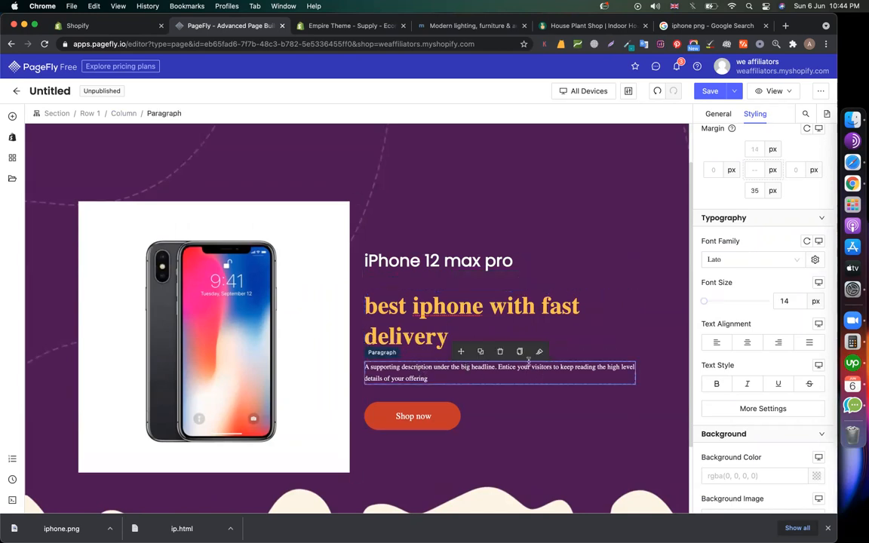
click(500, 357)
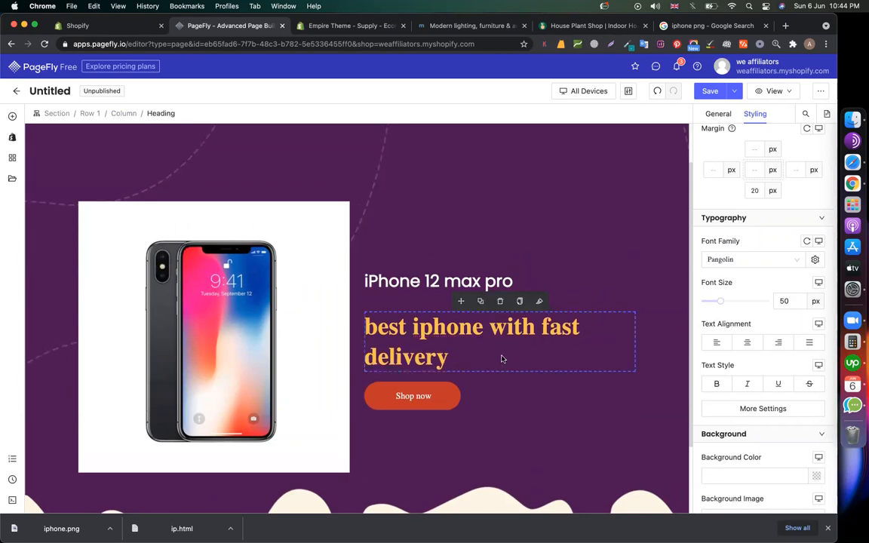
- Change the text of the "Shop now" button to "Buy Now"
click(431, 397)
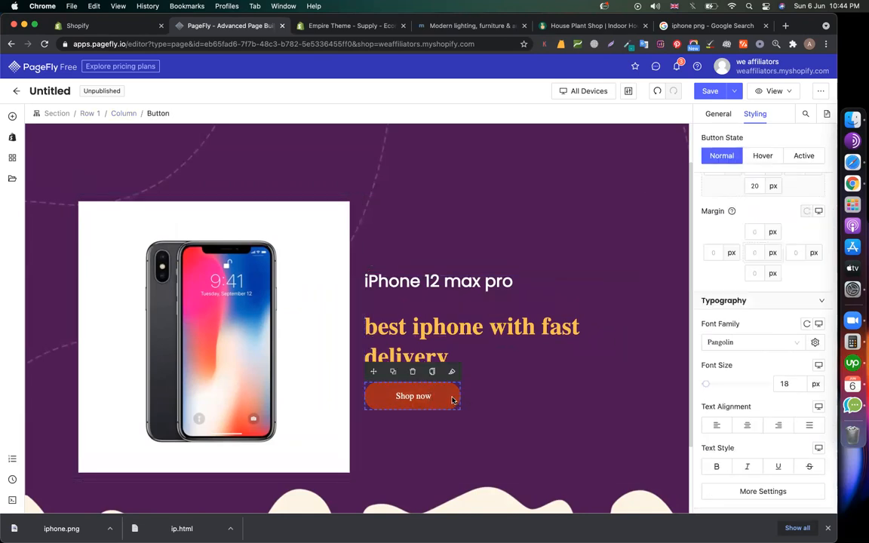
click(718, 114)
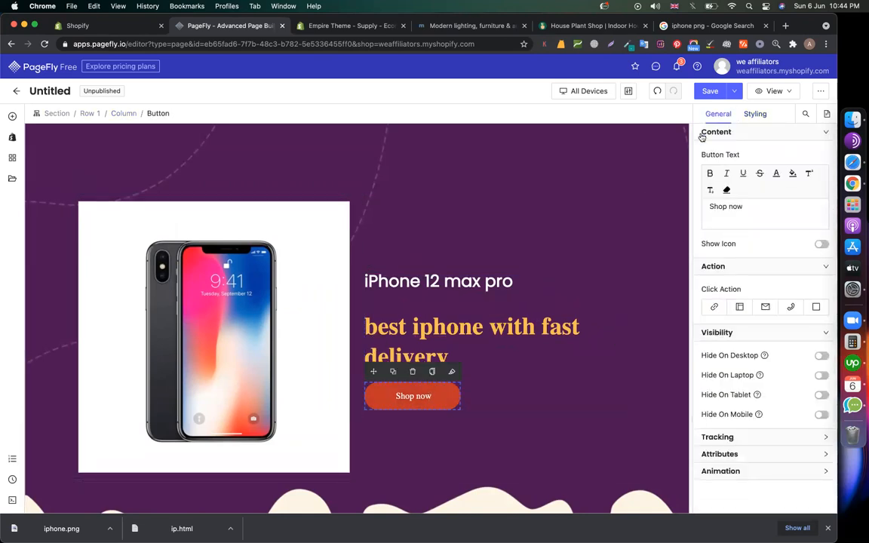
drag(752, 206, 688, 209)
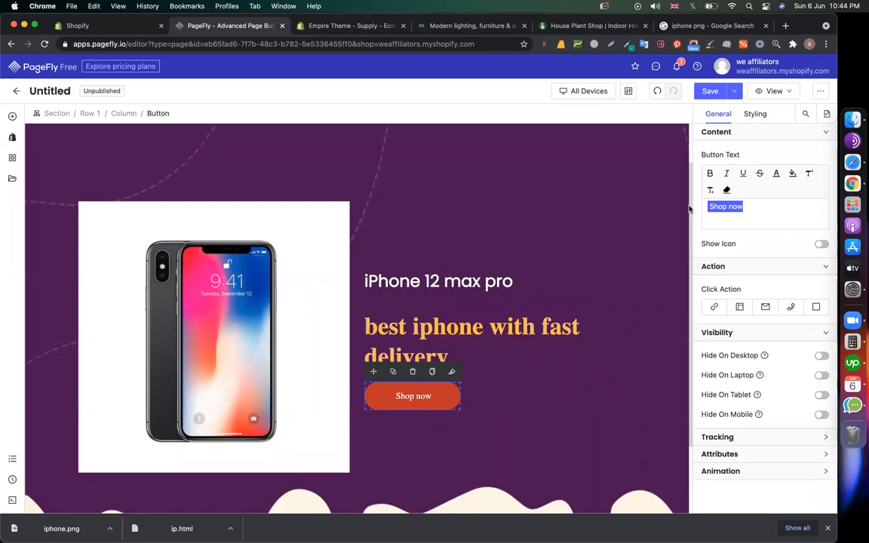
text(Buy Now)
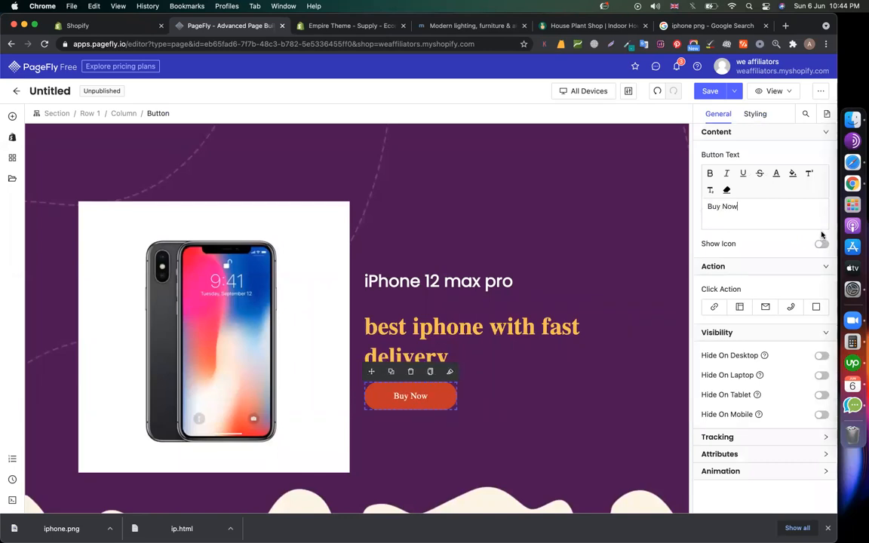
- Link the "Buy Now" button to the iPhone 12 Collection page
click(711, 308)
click(724, 347)
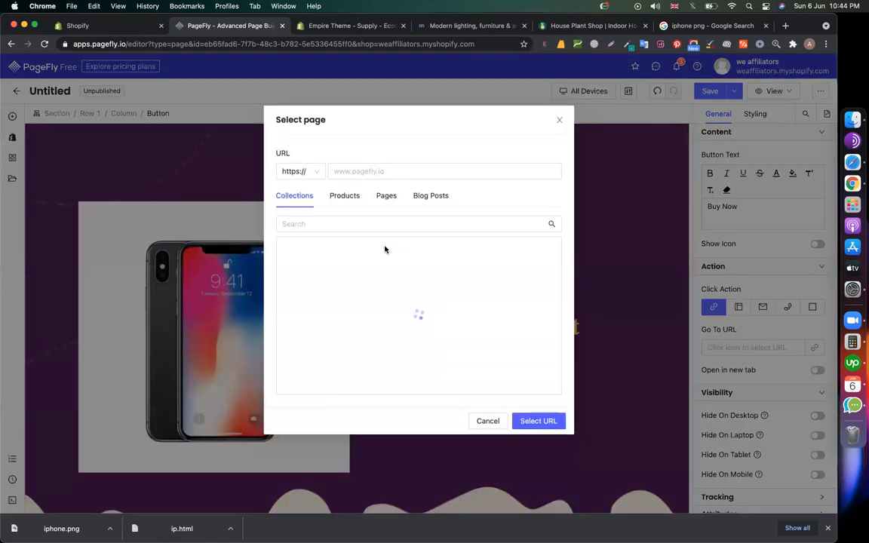
click(345, 198)
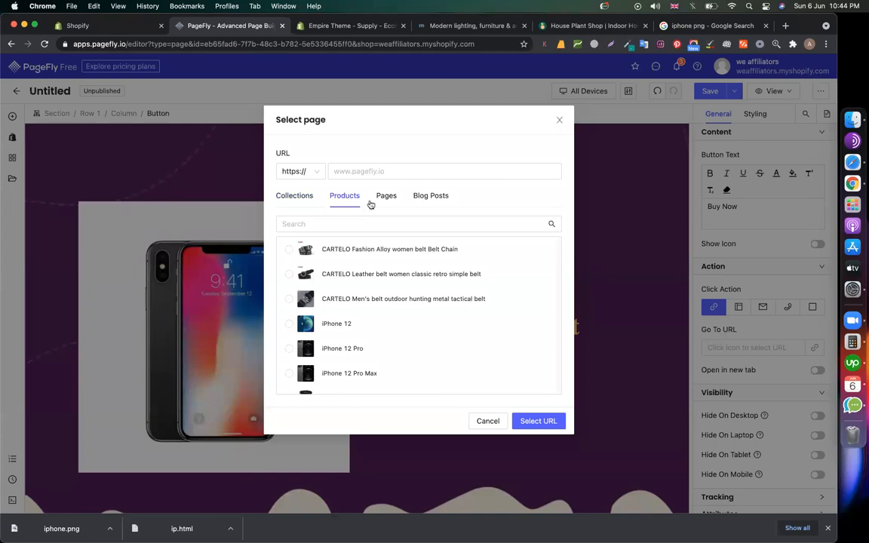
click(290, 196)
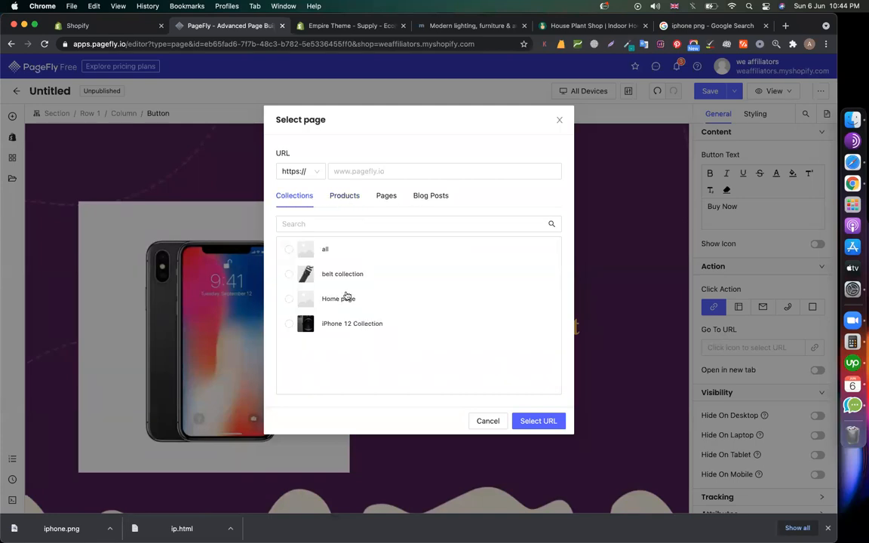
click(335, 326)
click(545, 473)
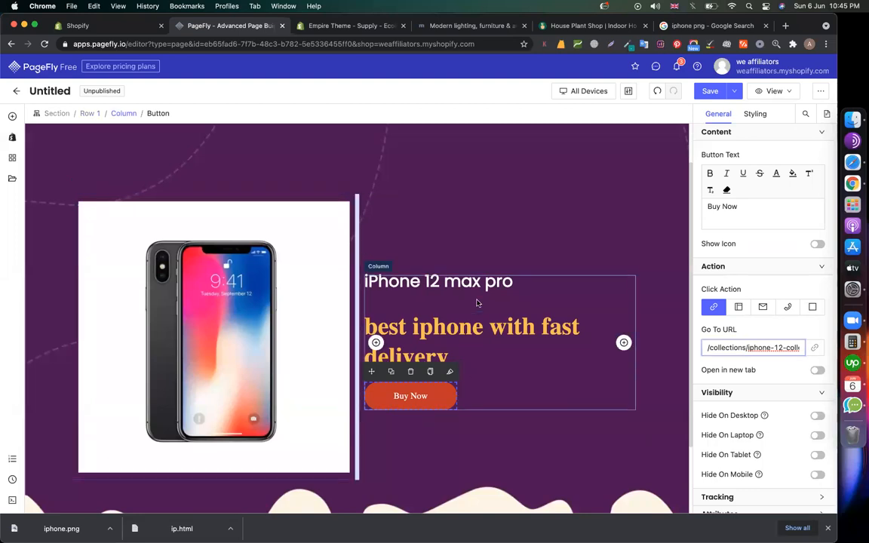
- Examine the general settings of the purple hero section and its Row 1, ending with the section selected
scroll(191, 262, up, 2)
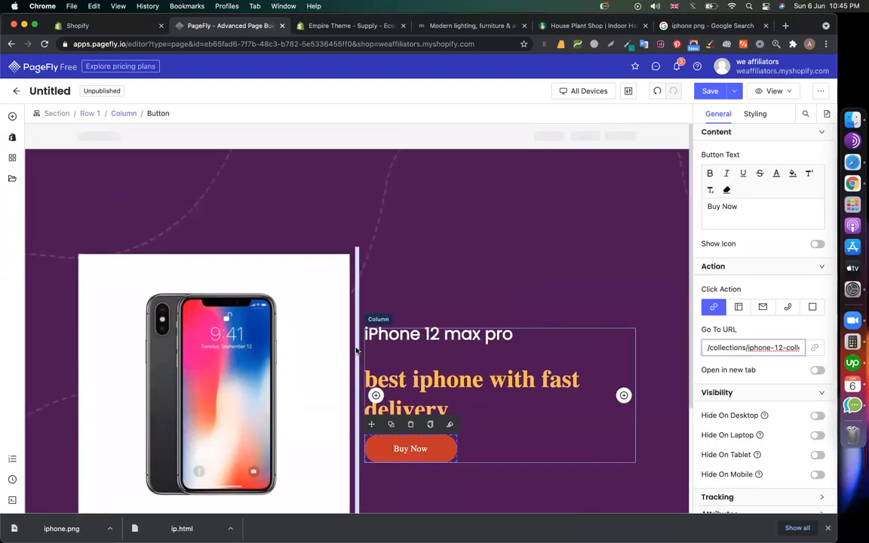
click(100, 165)
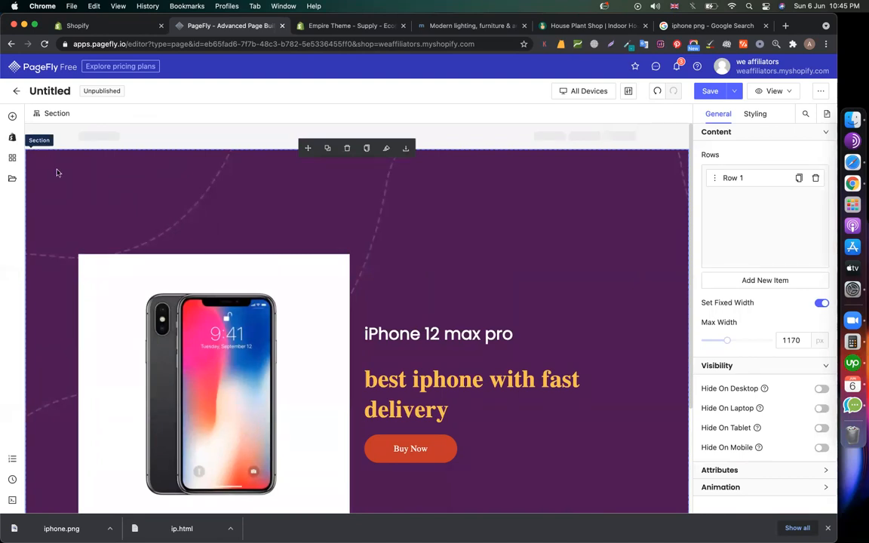
click(711, 181)
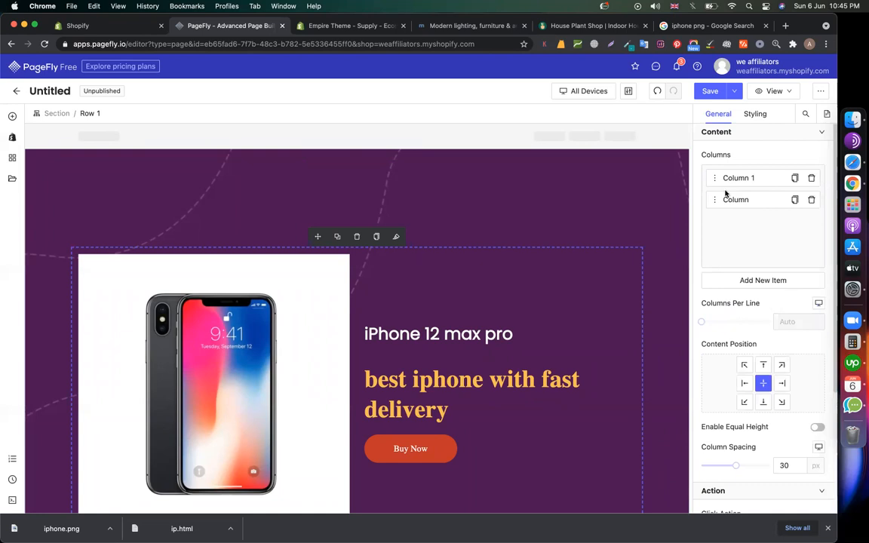
scroll(180, 375, down, 2)
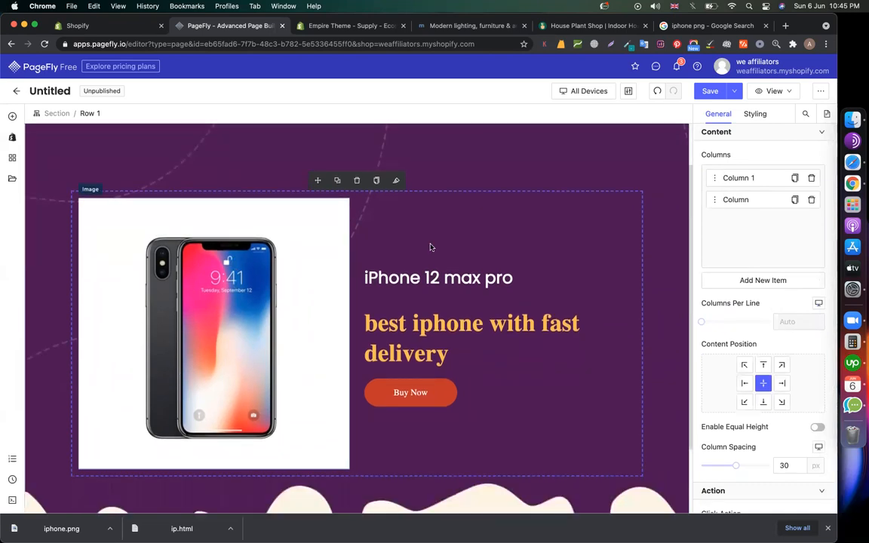
scroll(533, 258, up, 2)
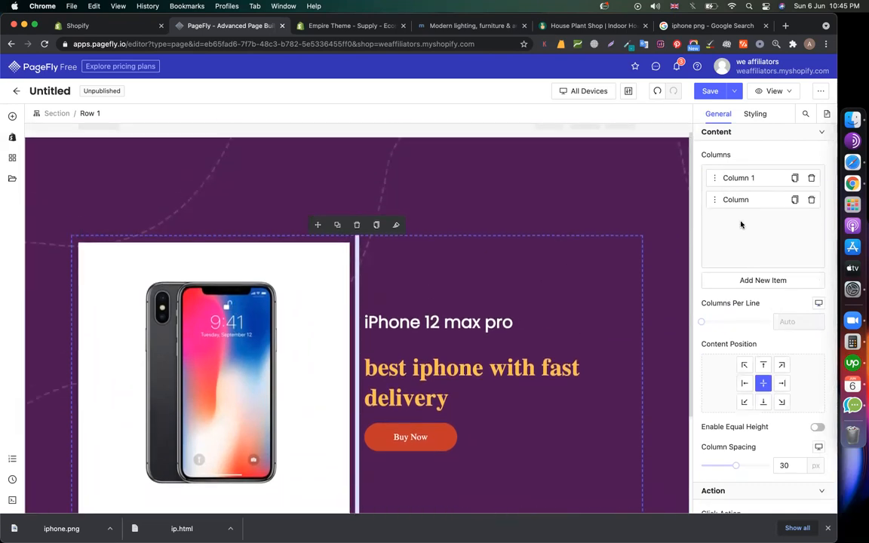
click(153, 171)
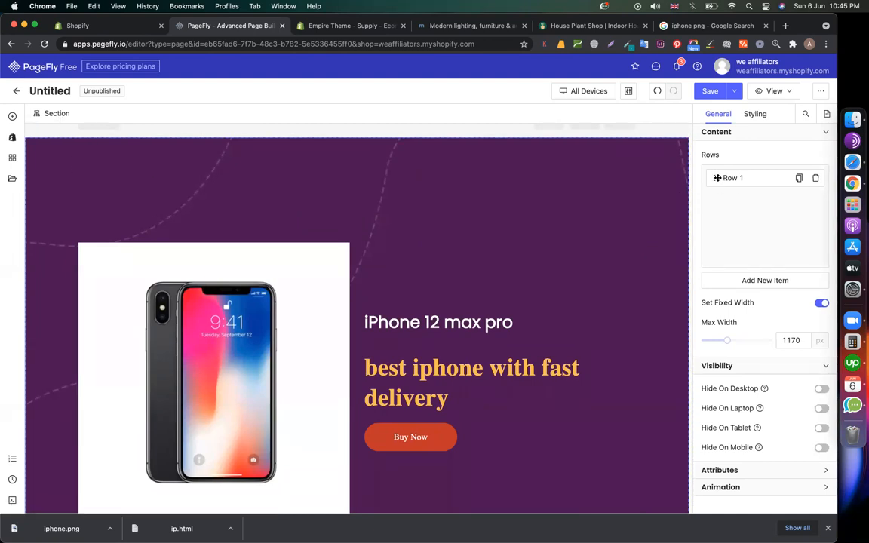
- Set the height of Column 1, which holds the iPhone image in the hero's Row 1, to 94 px
click(733, 178)
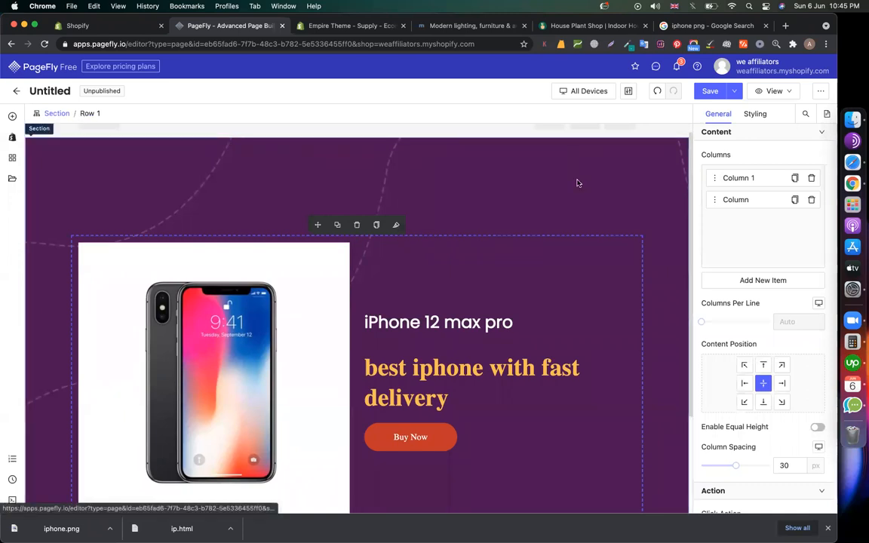
click(736, 179)
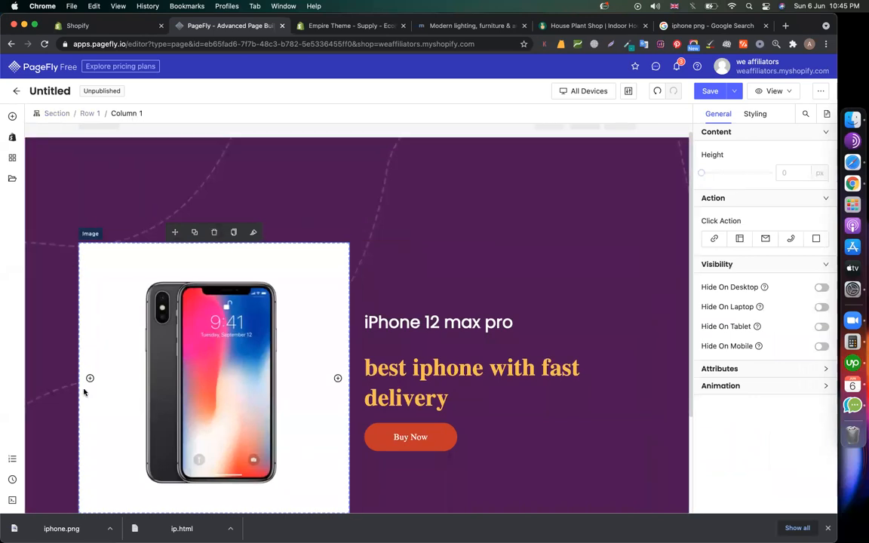
mouse_move(703, 174)
mouse_move(703, 175)
mouse_down()
mouse_move(717, 174)
mouse_move(707, 174)
mouse_up()
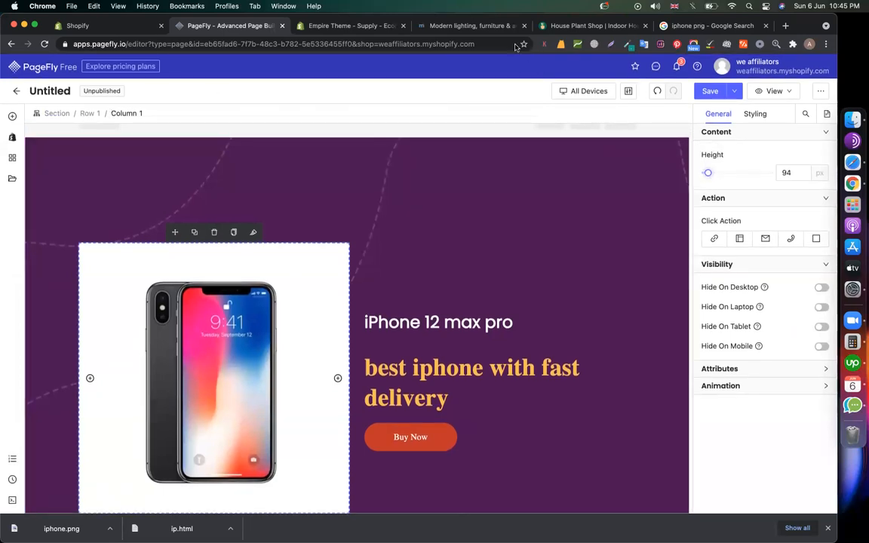
- Select the whole hero section and examine its max width, background image and padding settings
click(89, 114)
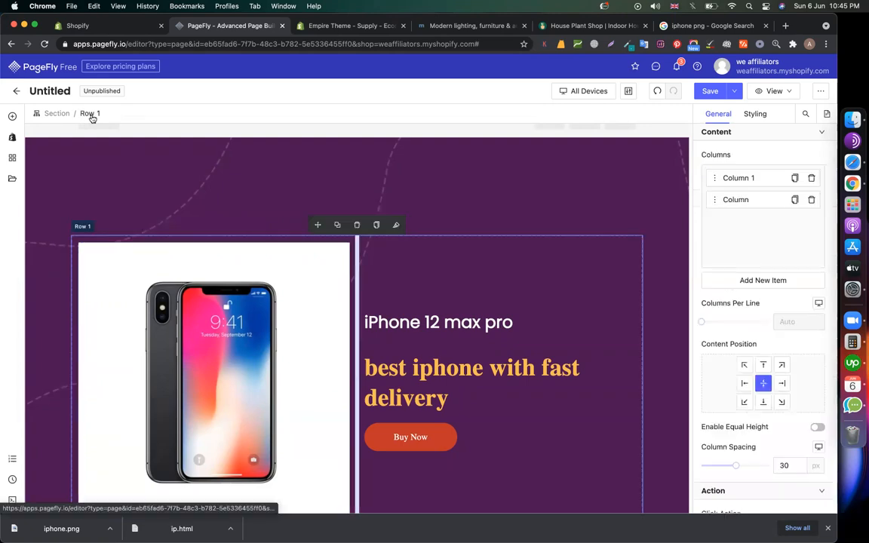
click(53, 114)
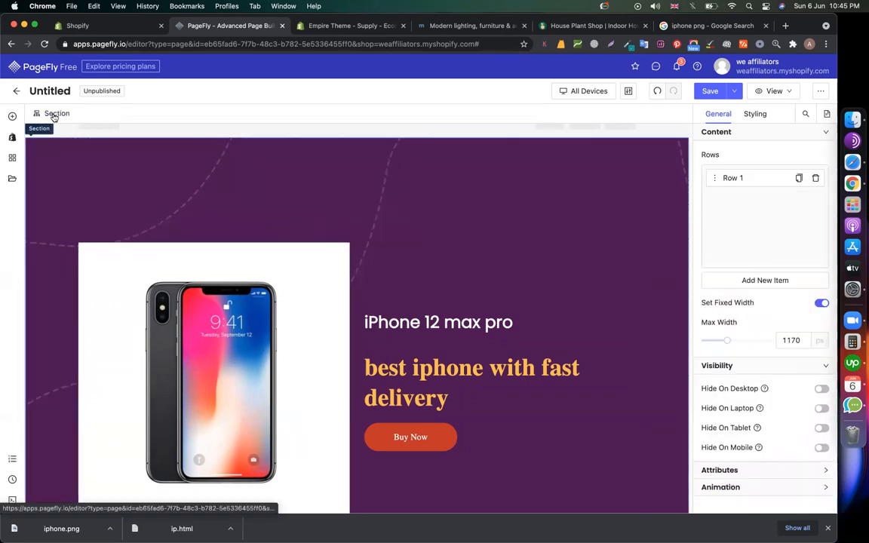
mouse_move(729, 342)
drag(802, 340, 775, 339)
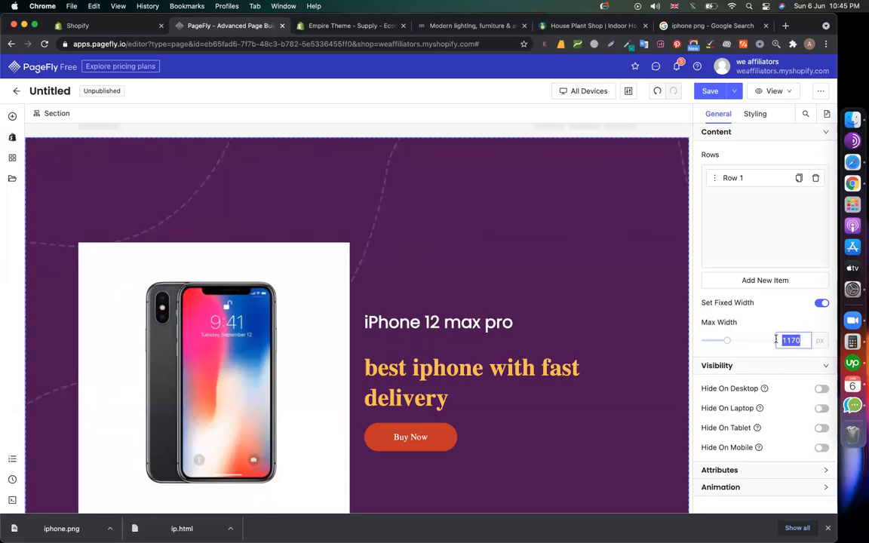
mouse_move(728, 343)
click(756, 114)
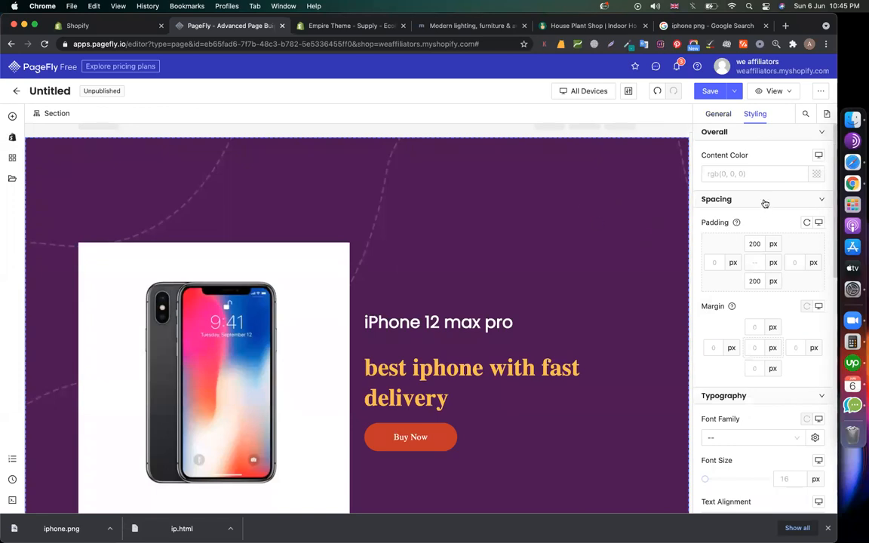
scroll(758, 260, down, 5)
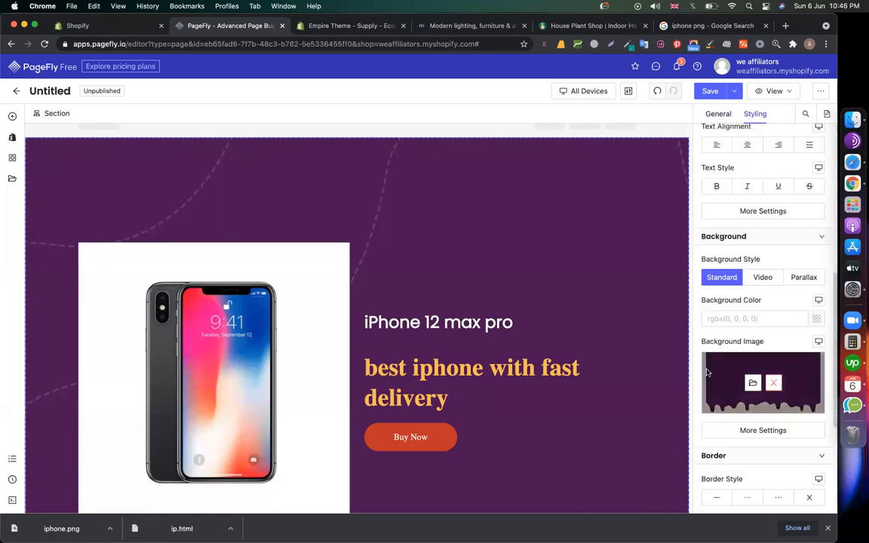
scroll(505, 211, down, 3)
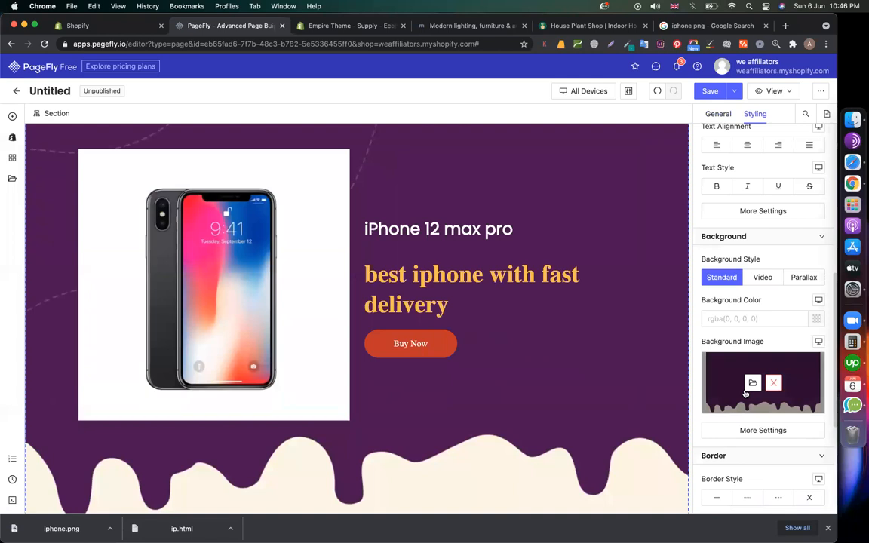
scroll(608, 256, up, 3)
mouse_move(740, 367)
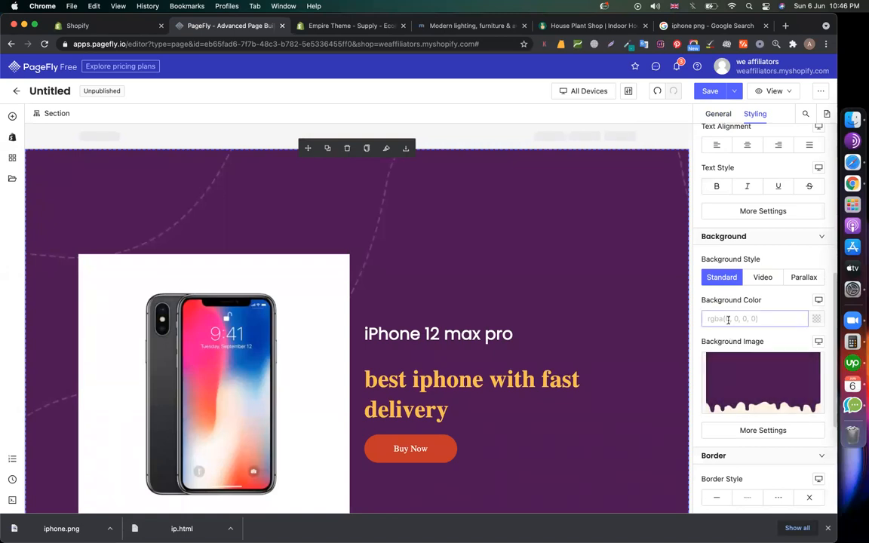
scroll(728, 320, up, 5)
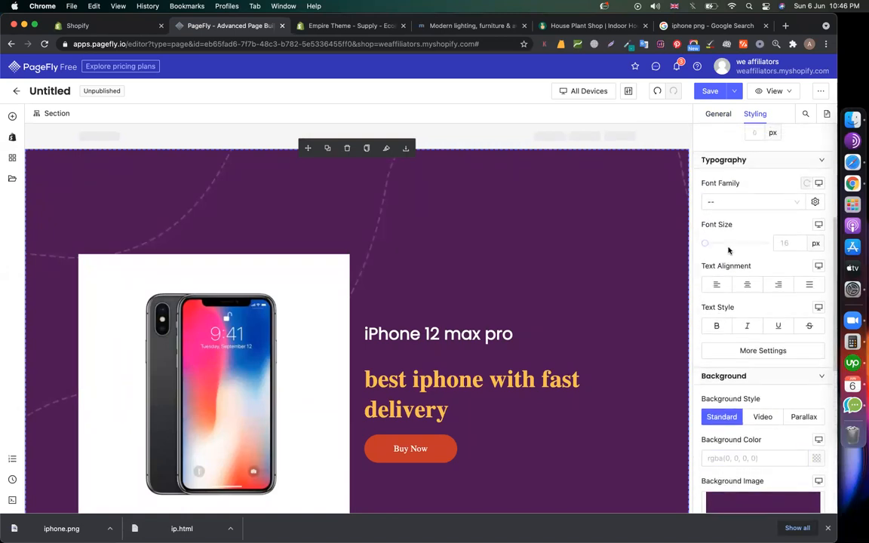
scroll(728, 250, up, 3)
click(755, 245)
click(757, 280)
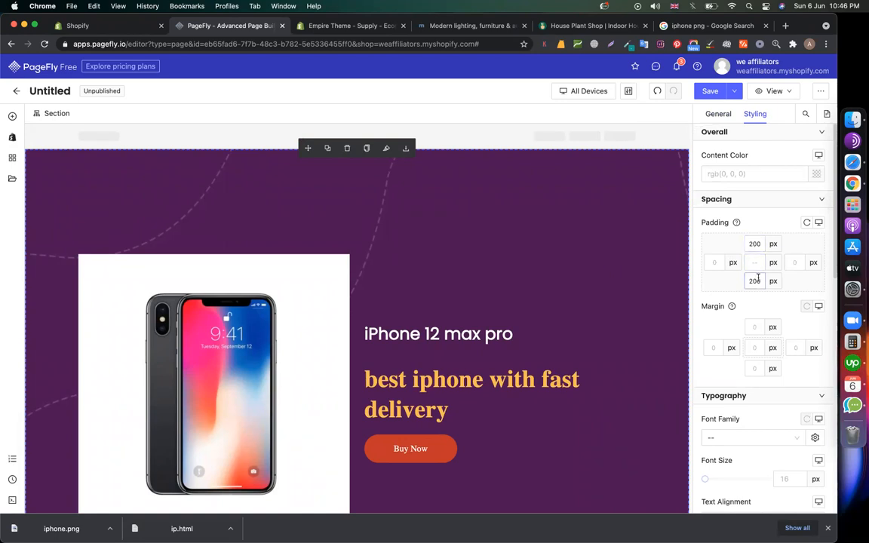
- Try a top margin of 100 px on the purple hero section, then clear the value
scroll(755, 303, down, 1)
click(756, 284)
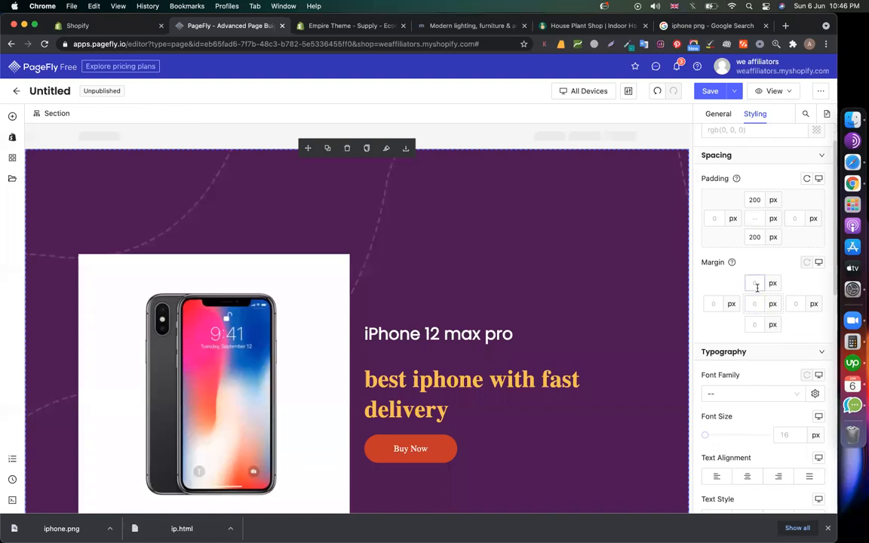
text(100)
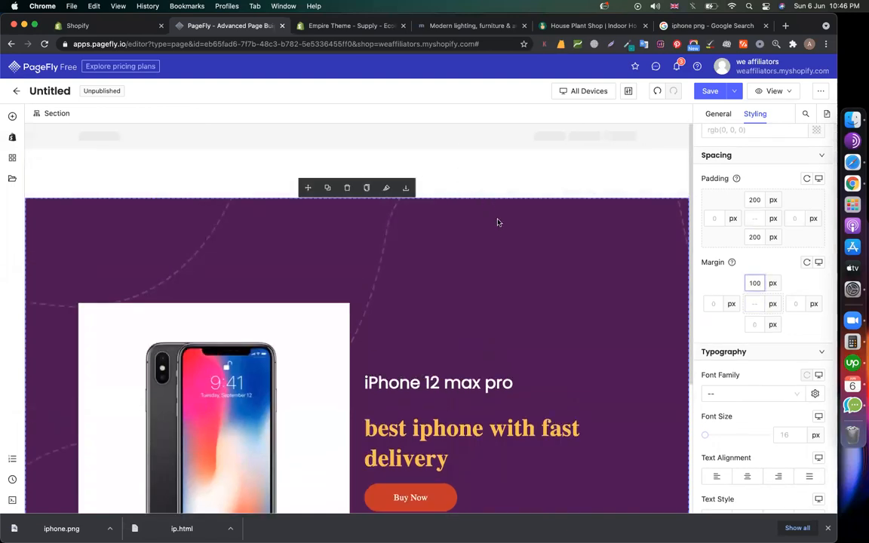
key(BackSpace)
key(BackSpace)
key(BackSpace)
- Review the Empire theme page and The Modern Shop storefront for layout ideas, then return to the PageFly editor
scroll(546, 303, down, 3)
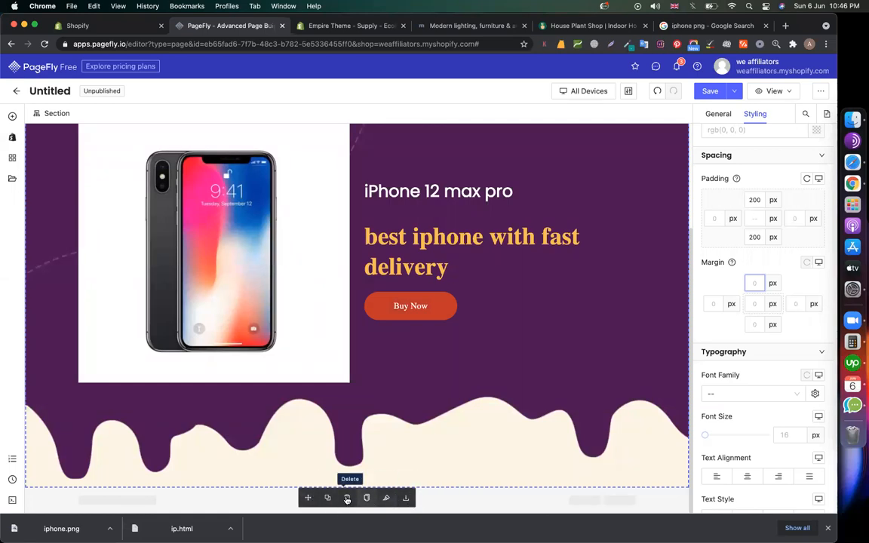
click(12, 117)
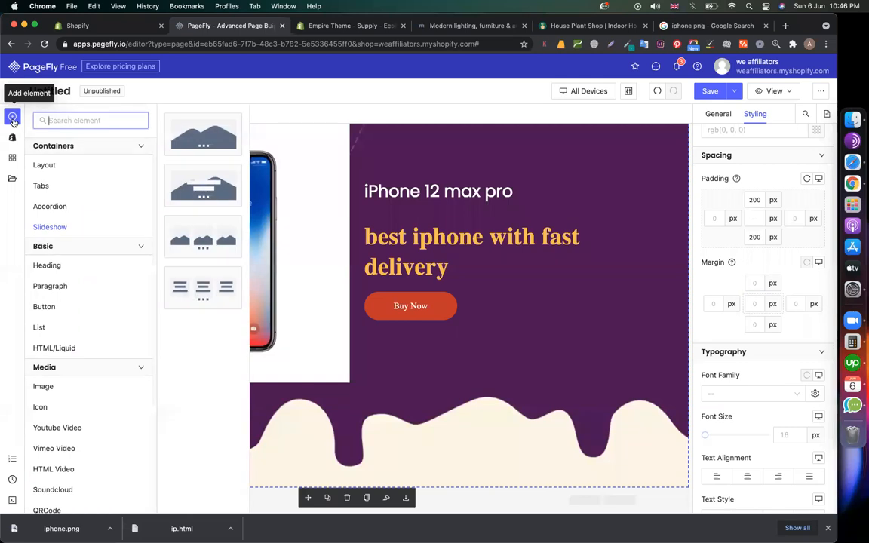
click(348, 25)
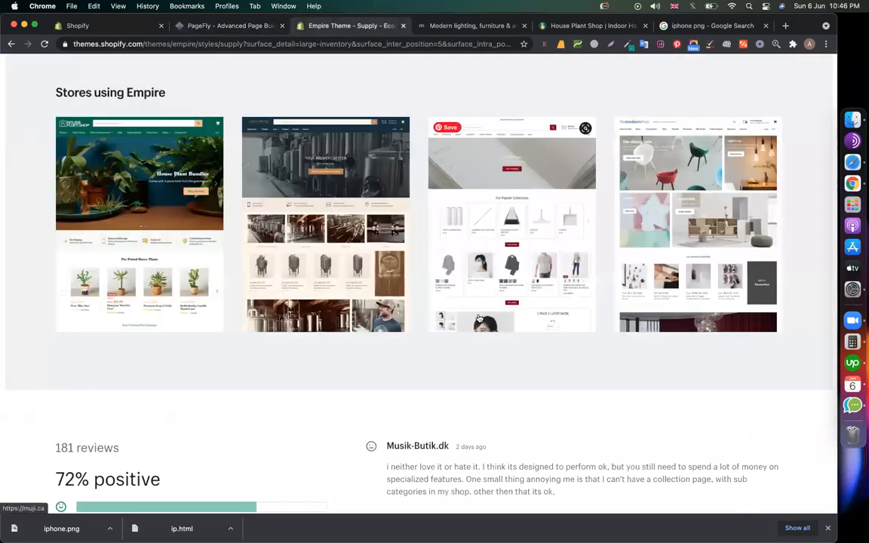
scroll(498, 226, up, 10)
click(473, 25)
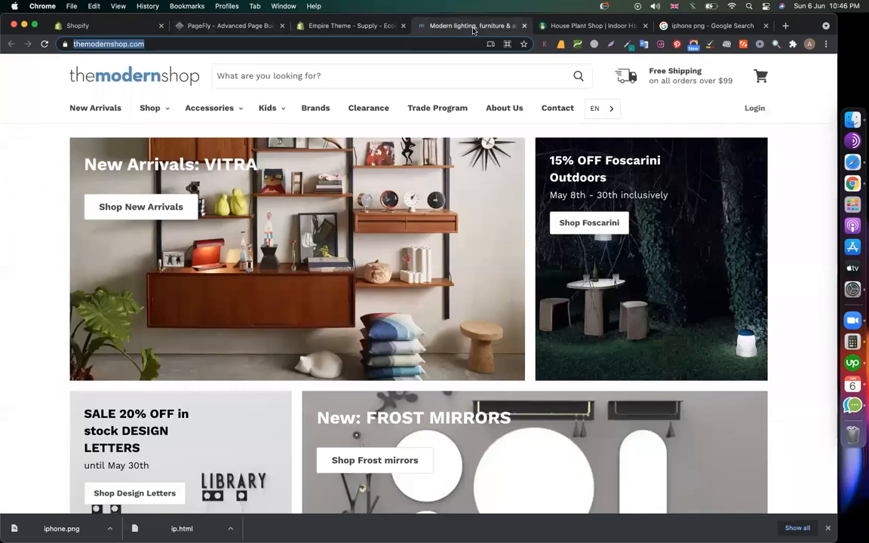
scroll(362, 287, down, 10)
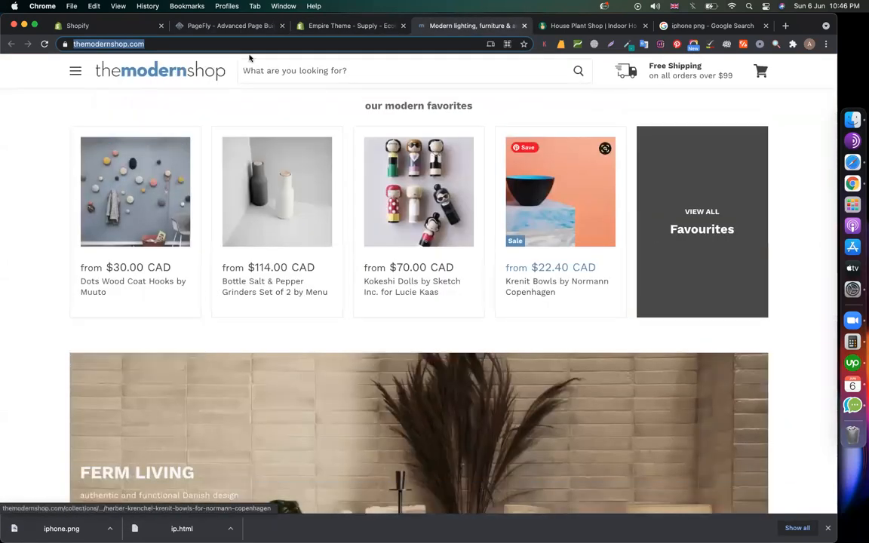
click(234, 31)
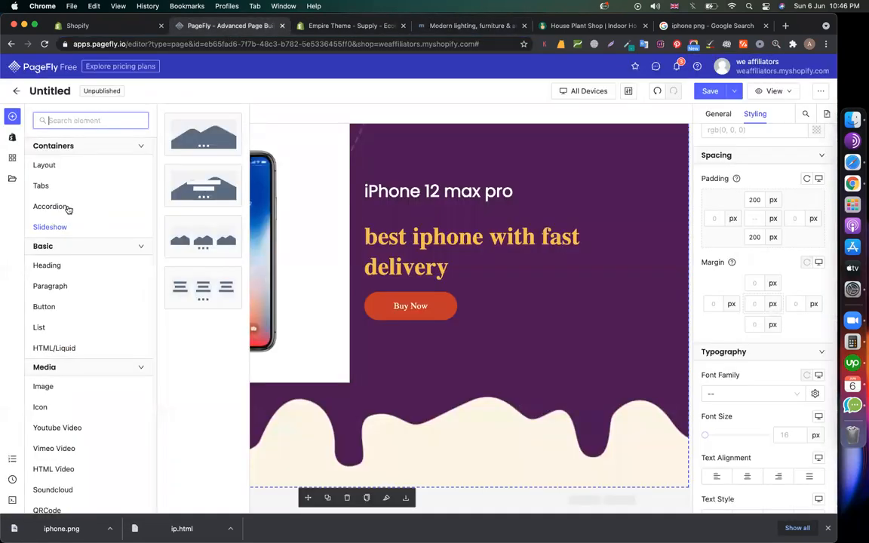
click(12, 138)
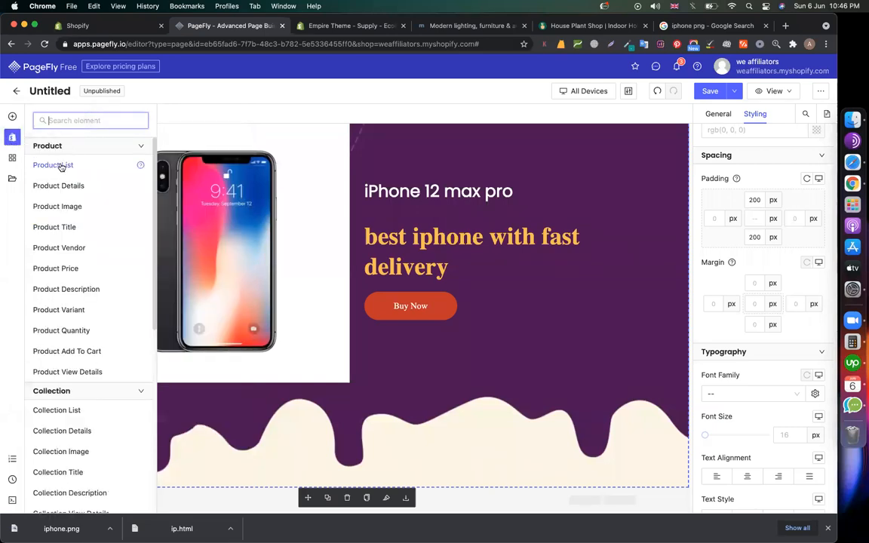
mouse_move(61, 166)
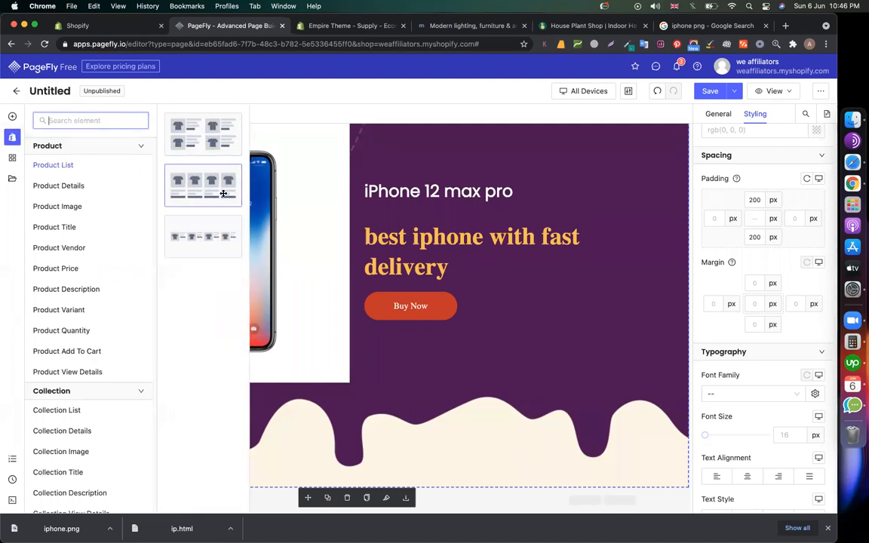
drag(204, 189, 6, 115)
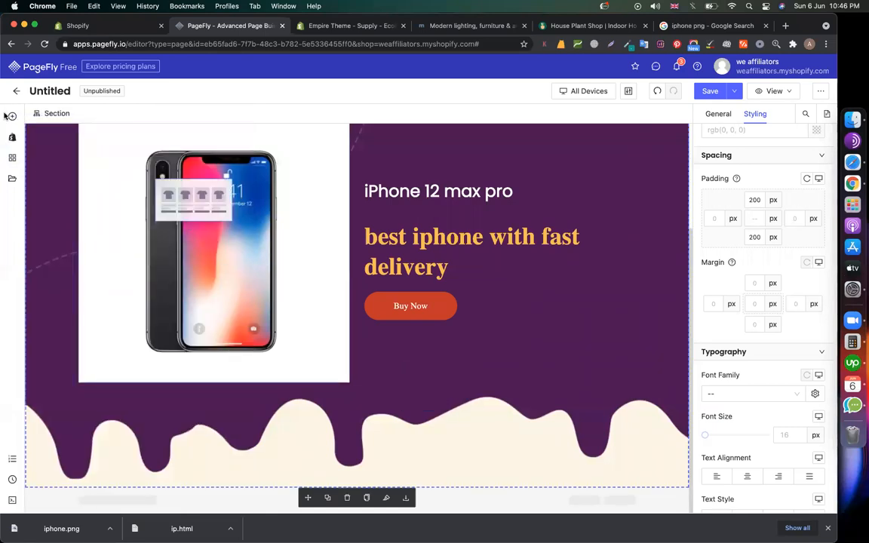
- Add the ready-made Featured Product 1 section directly below the purple hero section
click(13, 160)
click(12, 178)
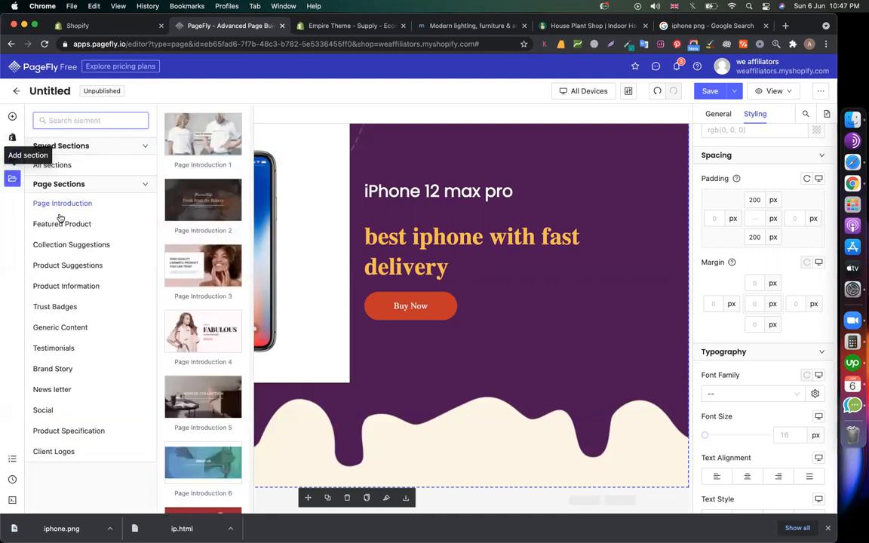
click(61, 266)
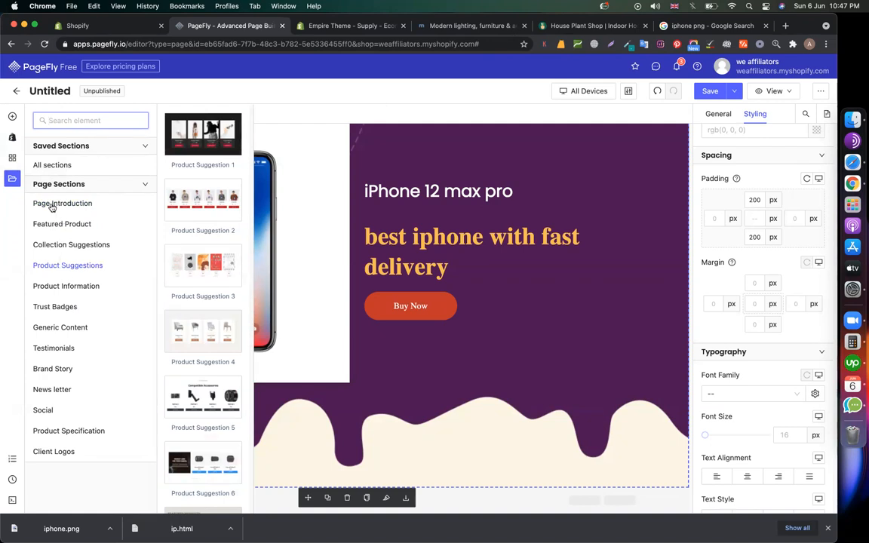
mouse_move(50, 229)
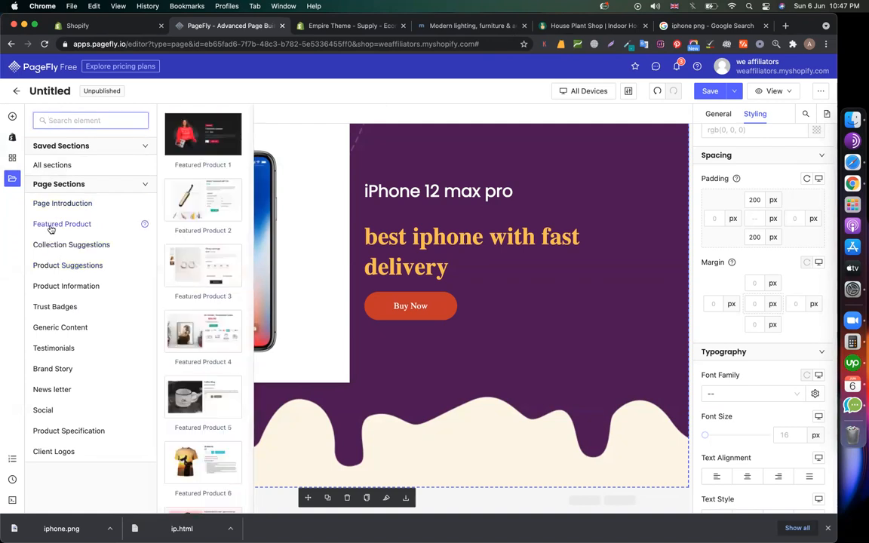
drag(203, 134, 489, 487)
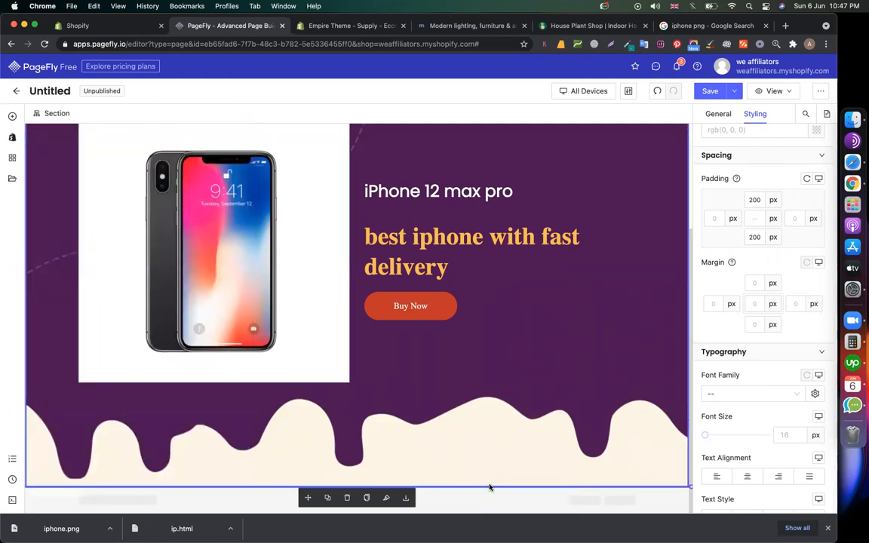
scroll(483, 445, down, 2)
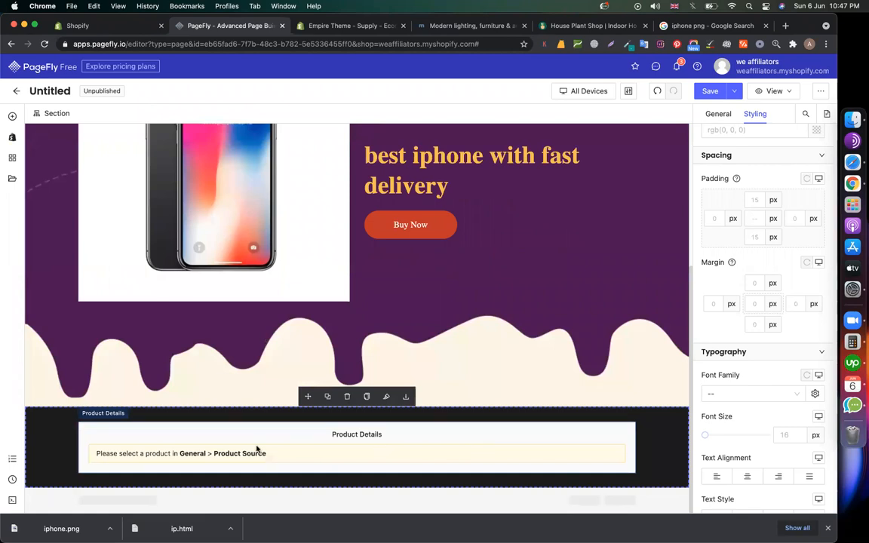
- Assign the product iPhone 12 Pro to the Product Details element in the featured product section
drag(181, 455, 164, 435)
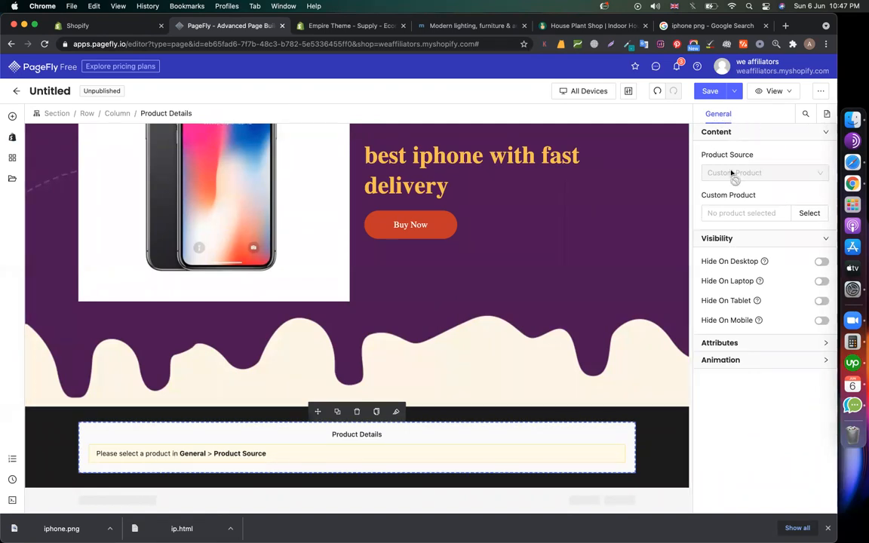
click(742, 213)
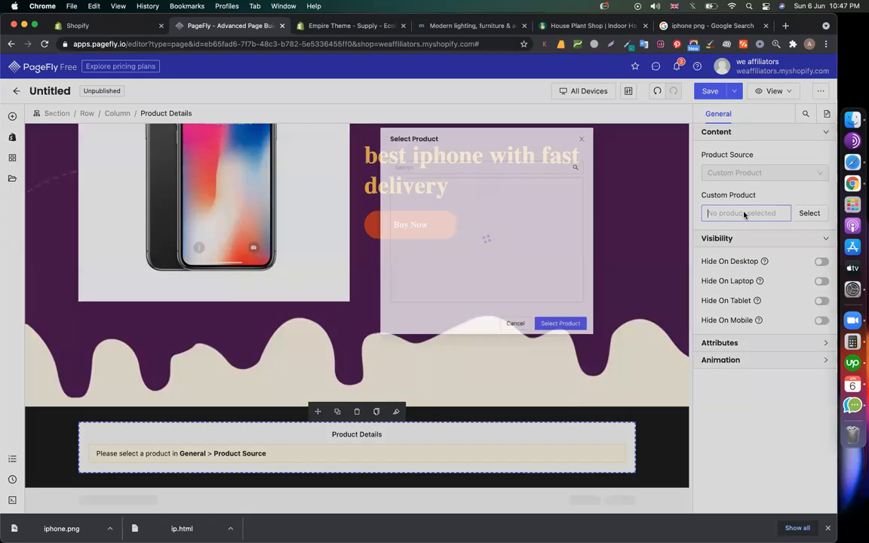
click(376, 281)
click(503, 351)
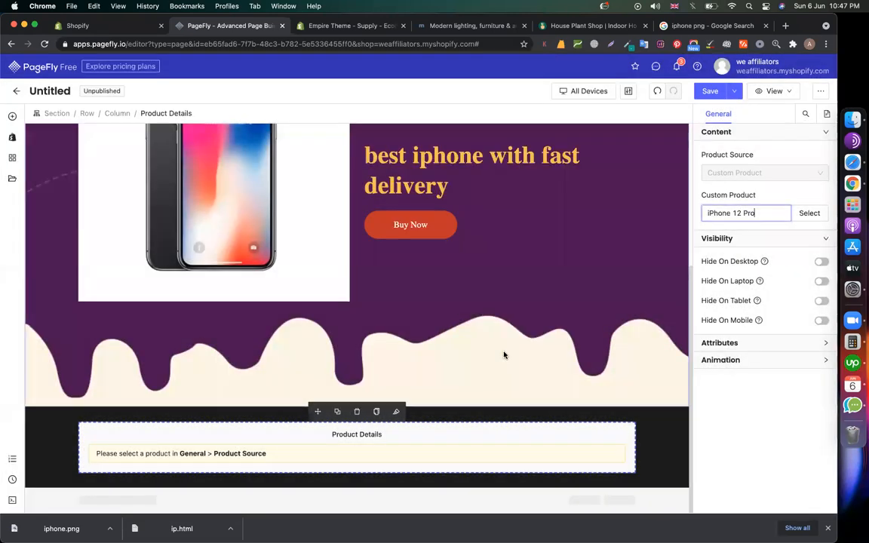
scroll(378, 339, down, 5)
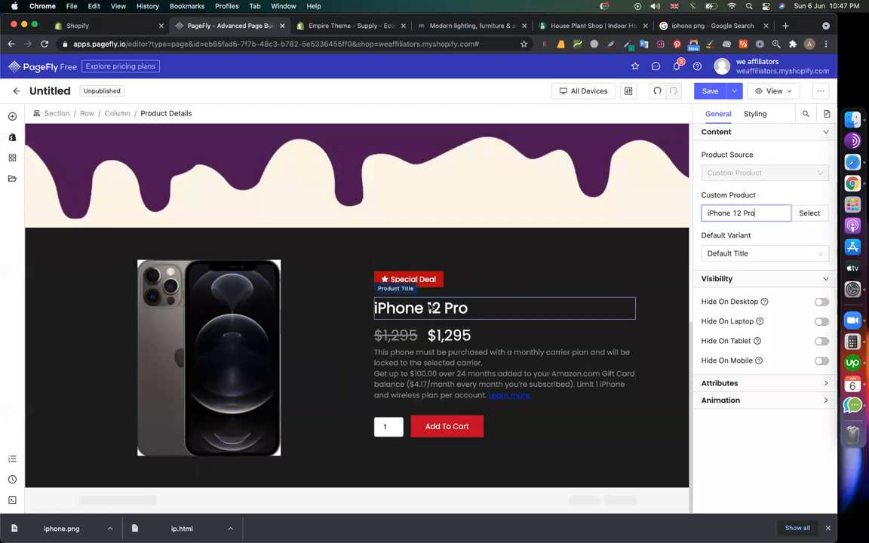
- Set the border radius of the hero's Buy Now button to 50px in its CSS code
click(829, 528)
scroll(655, 405, up, 3)
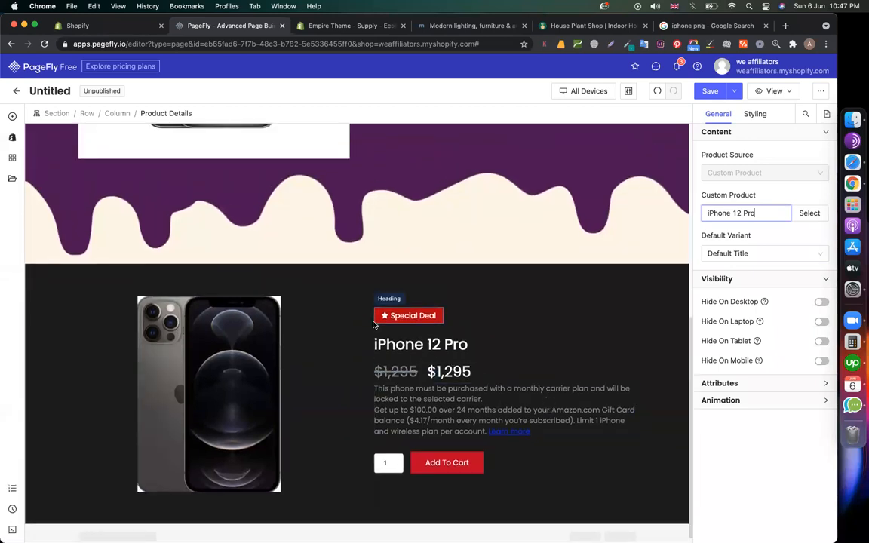
scroll(373, 324, up, 5)
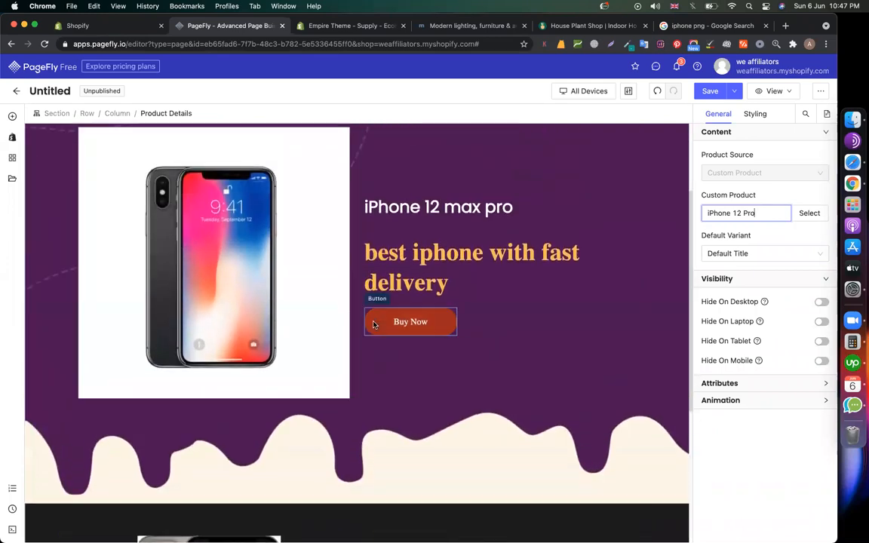
click(443, 322)
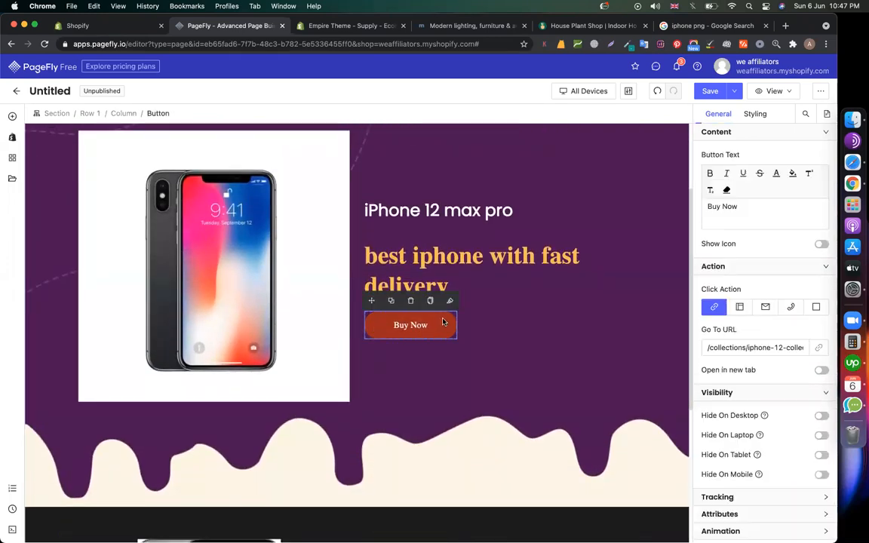
click(756, 119)
scroll(769, 290, up, 2)
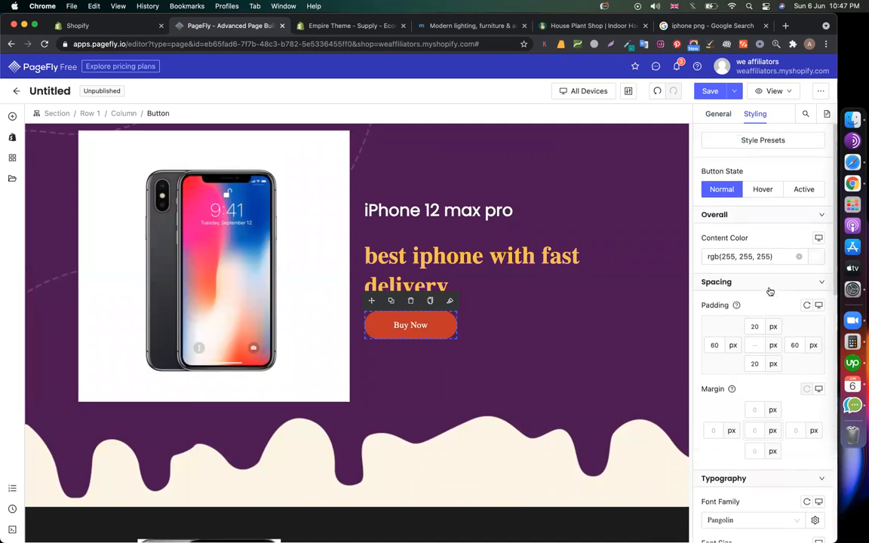
click(772, 256)
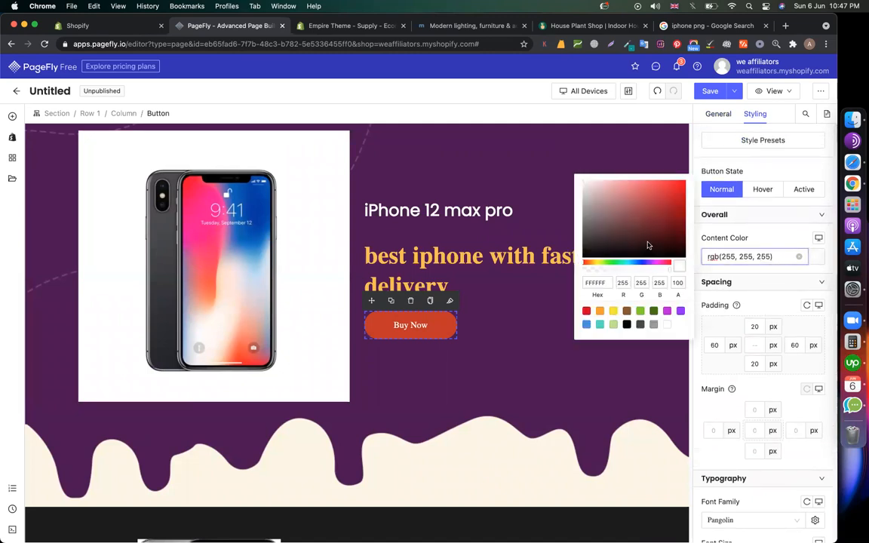
scroll(781, 301, down, 8)
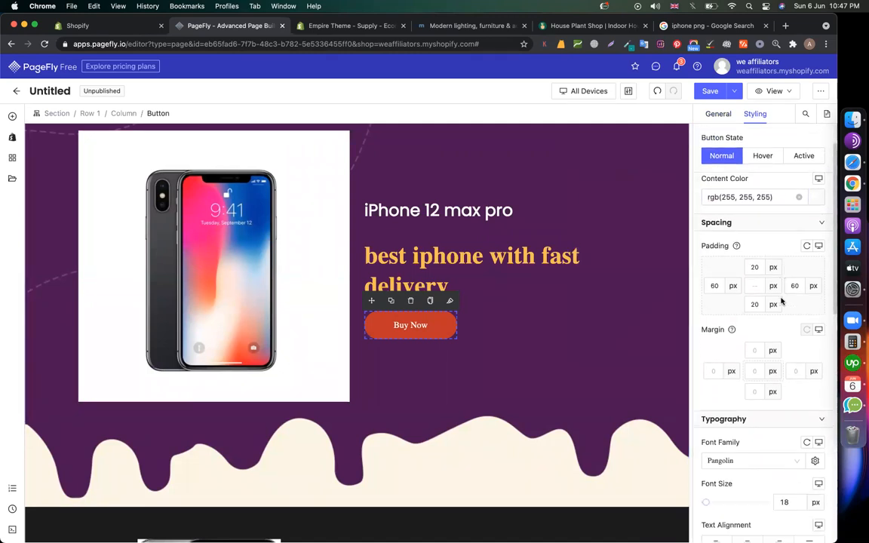
scroll(781, 300, down, 6)
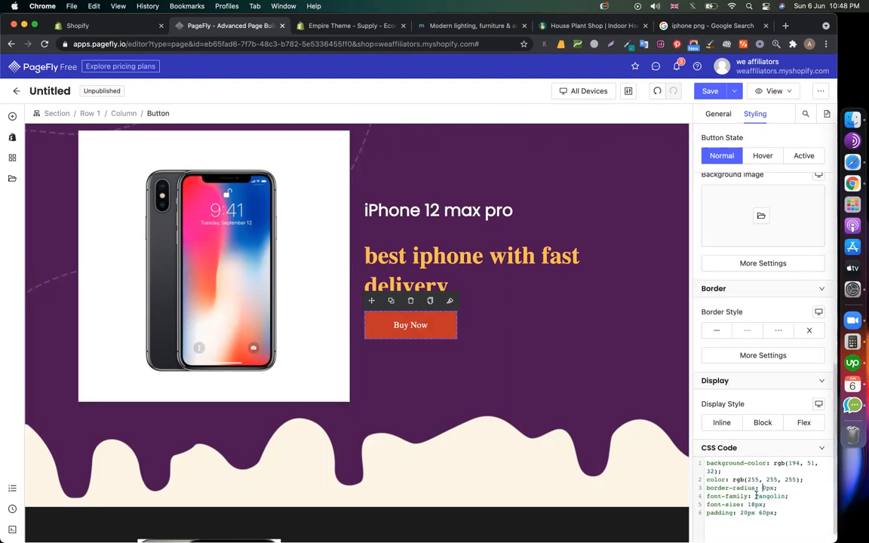
text(5)
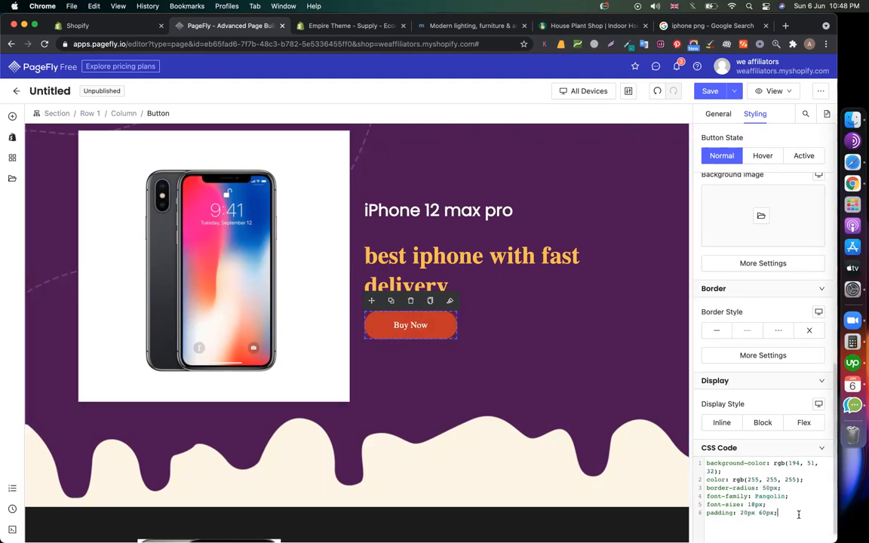
- Try the solid and dotted border styles on the Buy Now button
scroll(737, 411, up, 5)
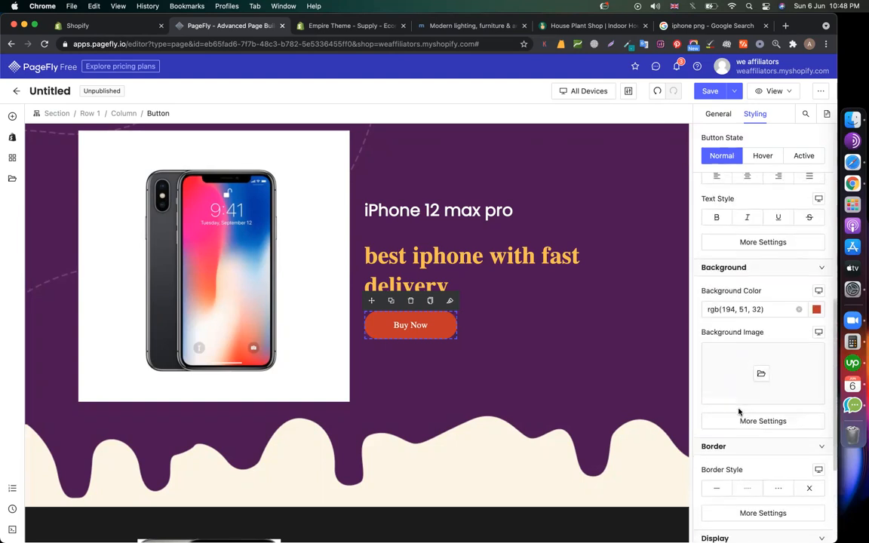
click(716, 495)
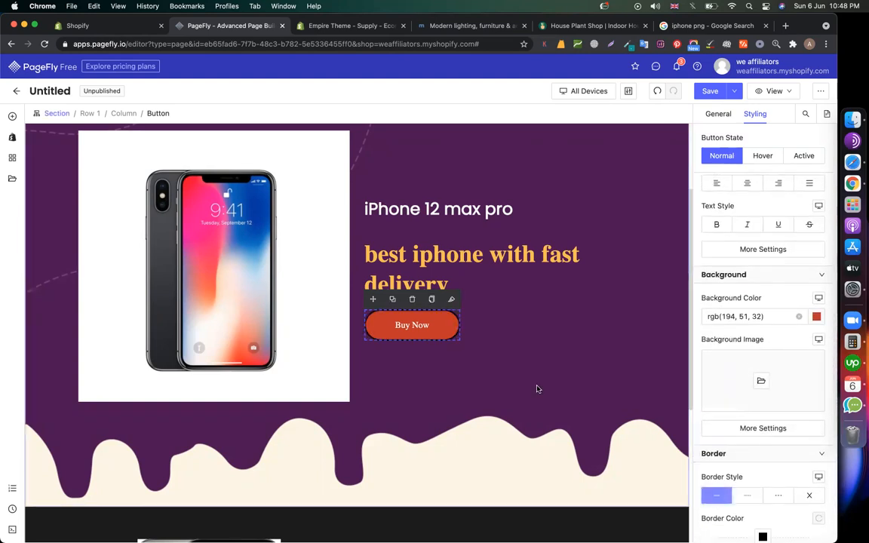
scroll(537, 388, down, 2)
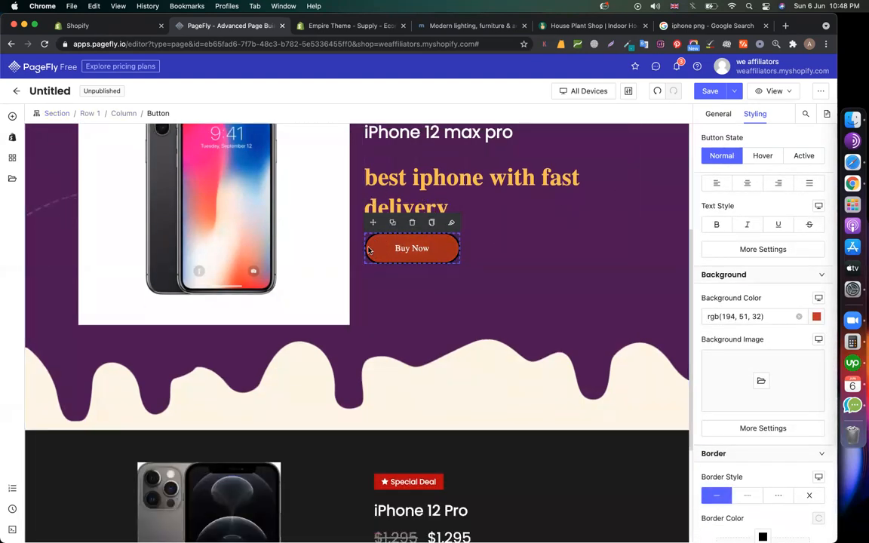
scroll(776, 414, down, 2)
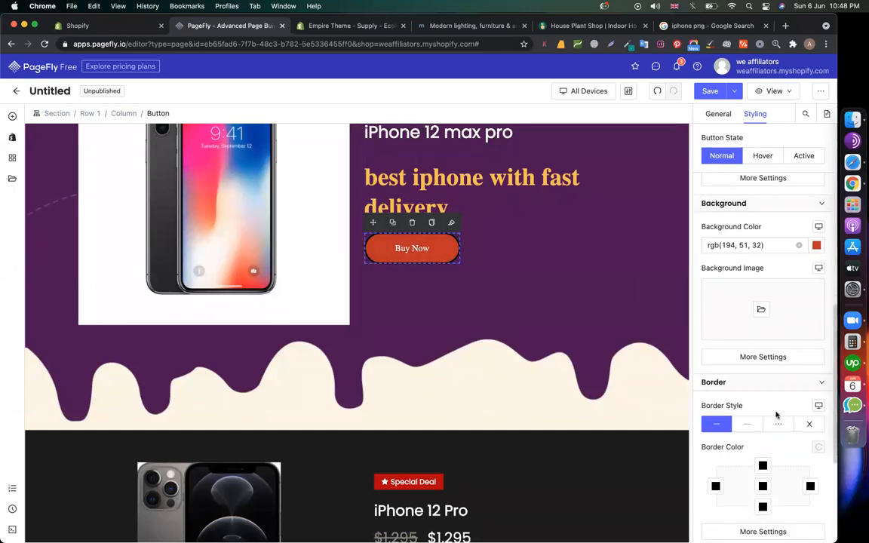
scroll(776, 414, down, 3)
click(748, 316)
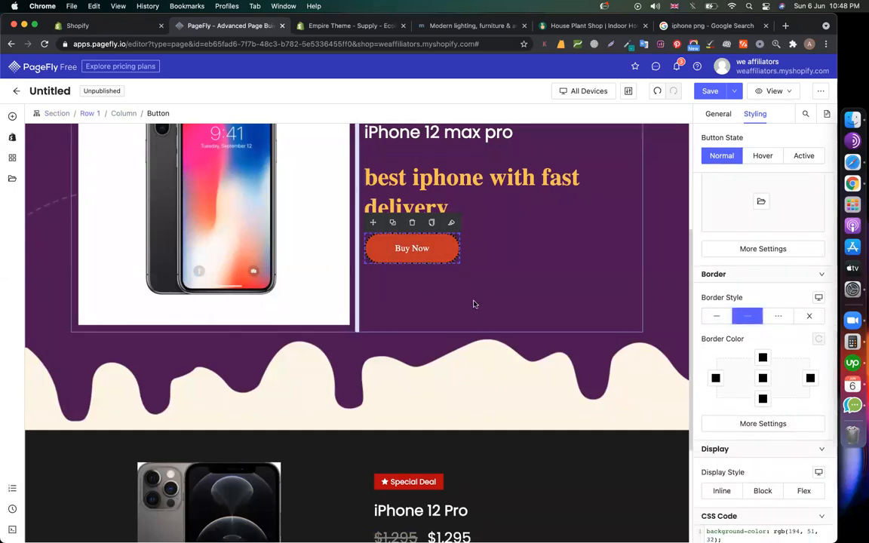
- Examine the Buy Now button's border on the canvas and review its CSS code and background settings
scroll(473, 303, up, 3)
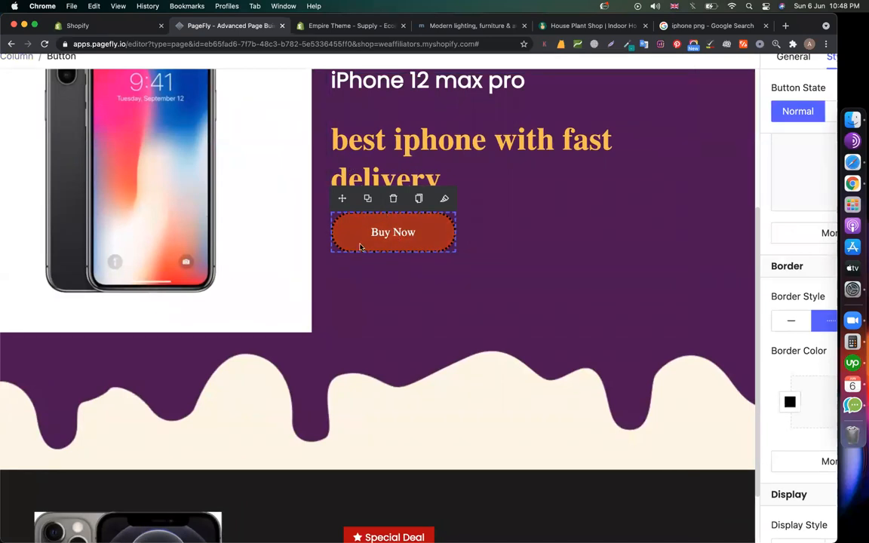
scroll(360, 263, down, 3)
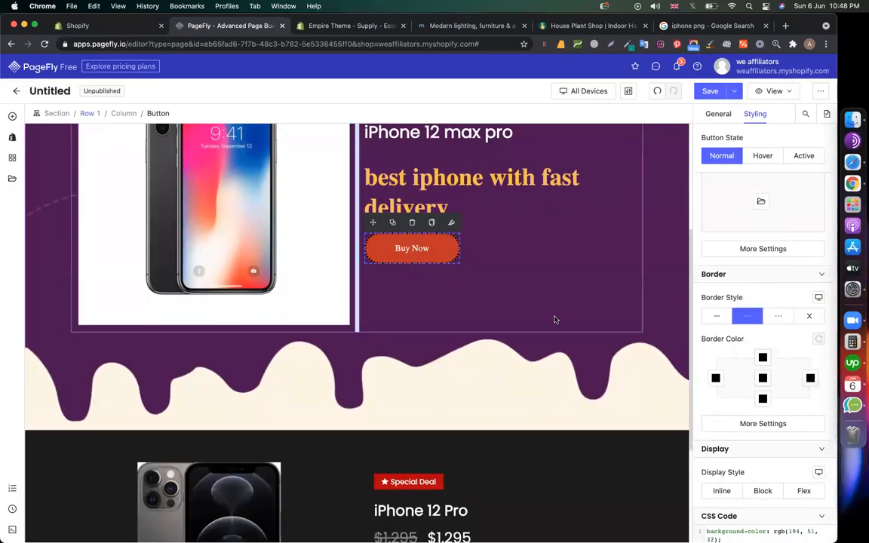
scroll(784, 432, down, 2)
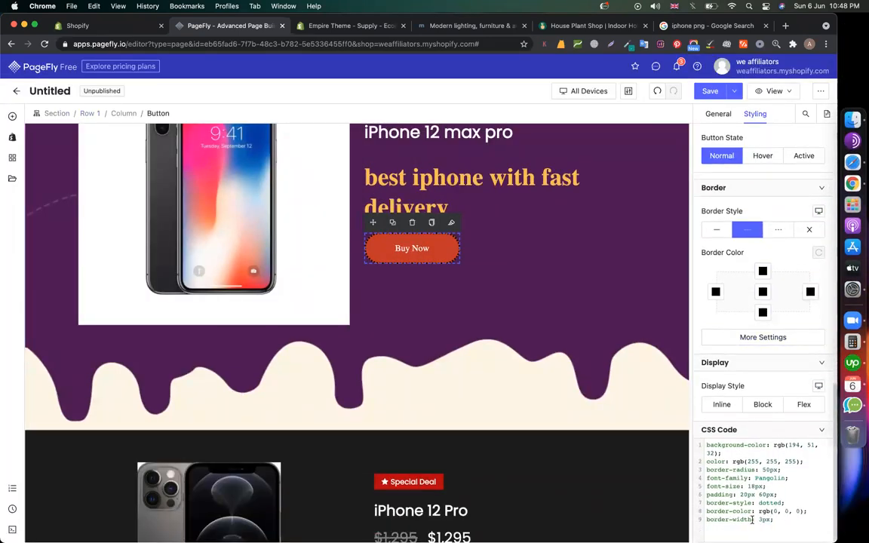
drag(773, 518, 706, 446)
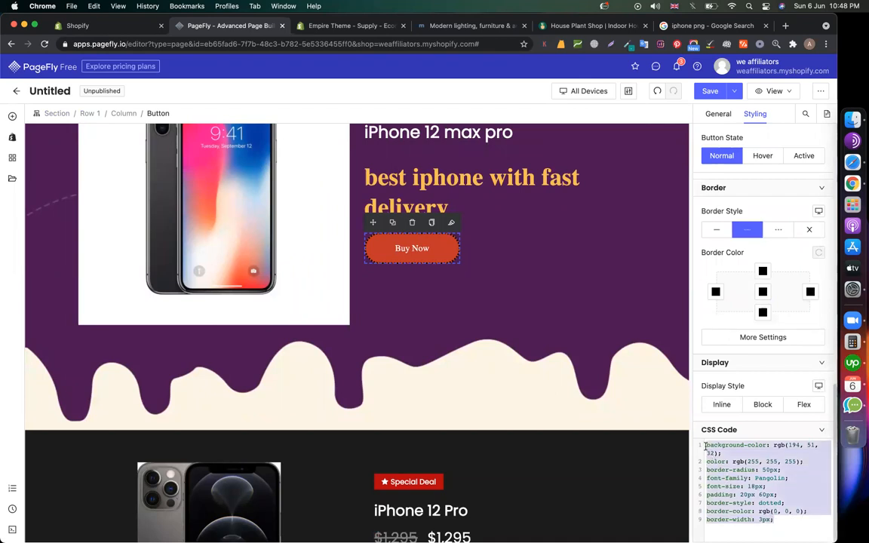
scroll(773, 315, up, 4)
scroll(747, 340, up, 3)
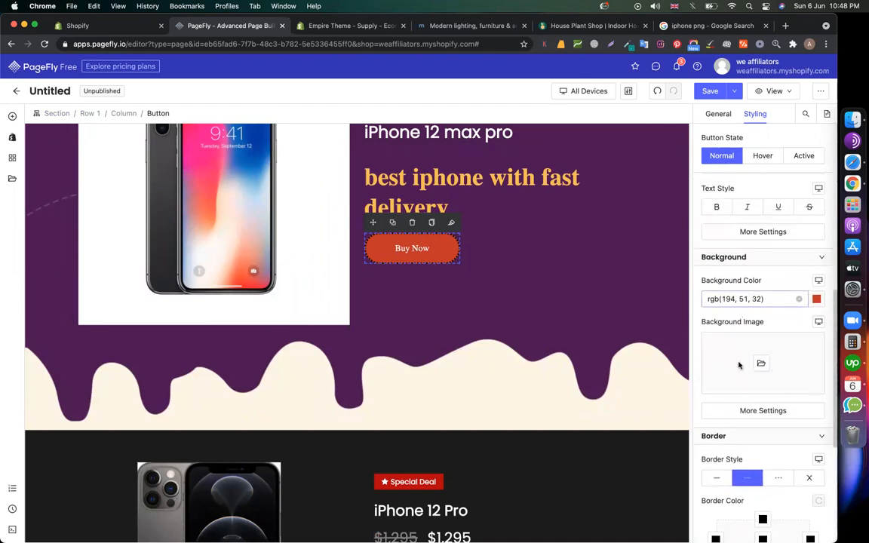
scroll(739, 363, down, 2)
scroll(738, 365, down, 5)
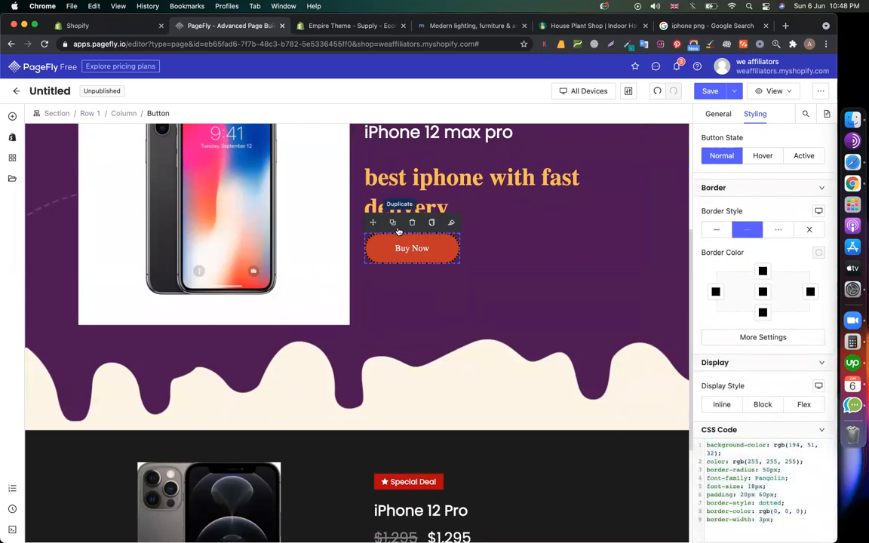
- Give the Buy Now button a solid border and set its top border color to white (FFFFFF)
click(716, 230)
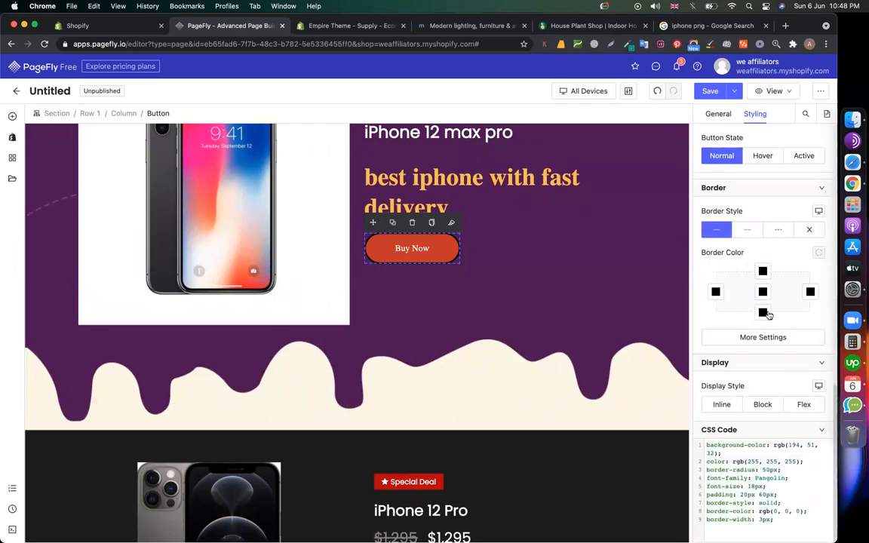
click(762, 272)
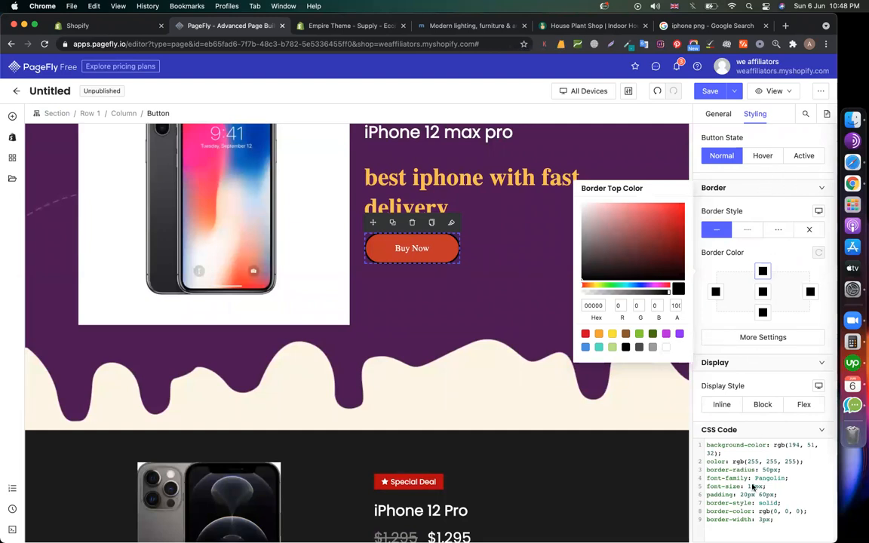
click(762, 272)
click(762, 271)
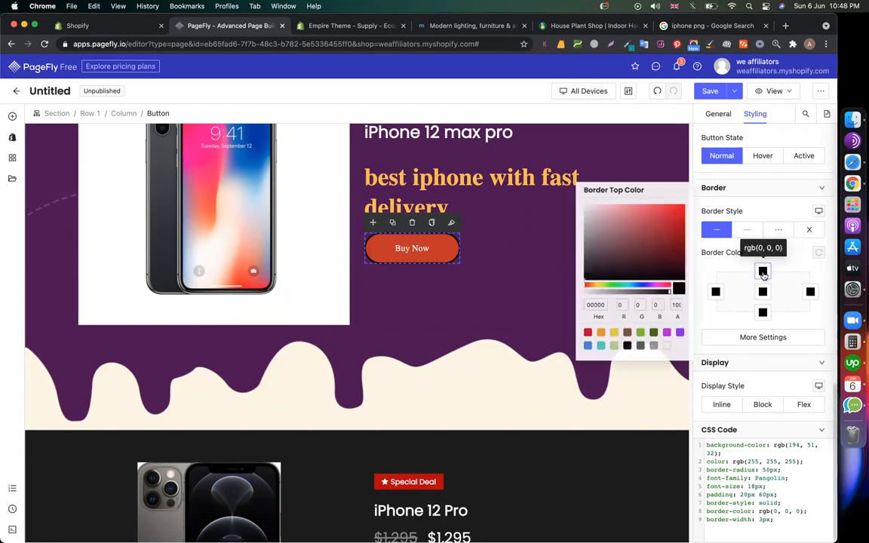
click(665, 348)
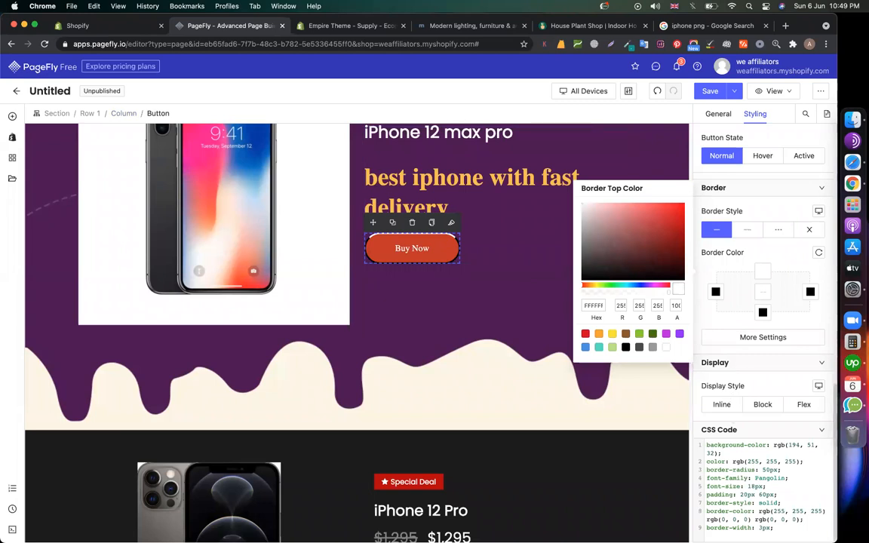
- Inspect the border-color values in the Buy Now button's CSS code
click(746, 530)
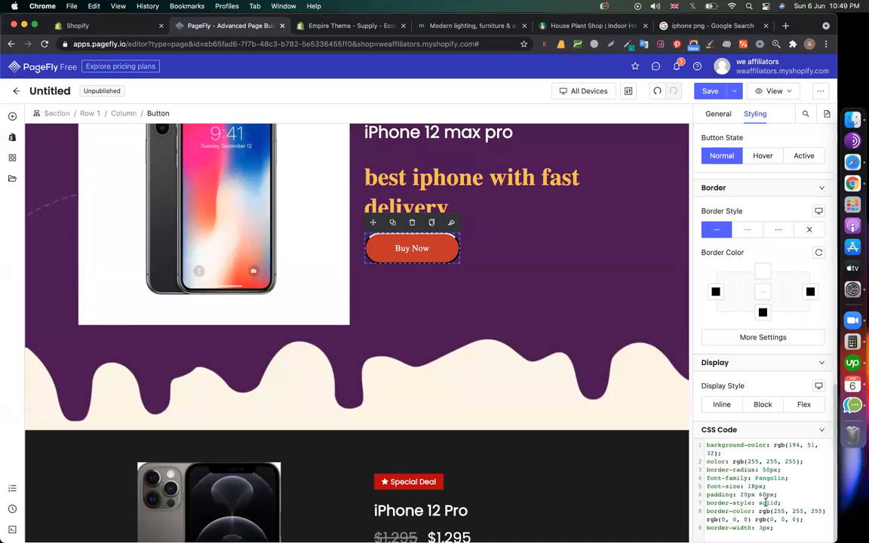
drag(758, 511, 826, 511)
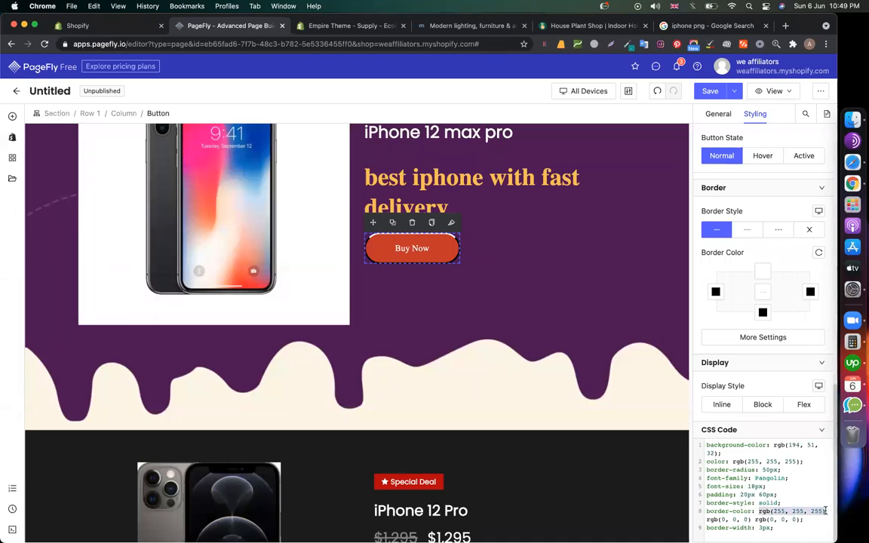
click(775, 492)
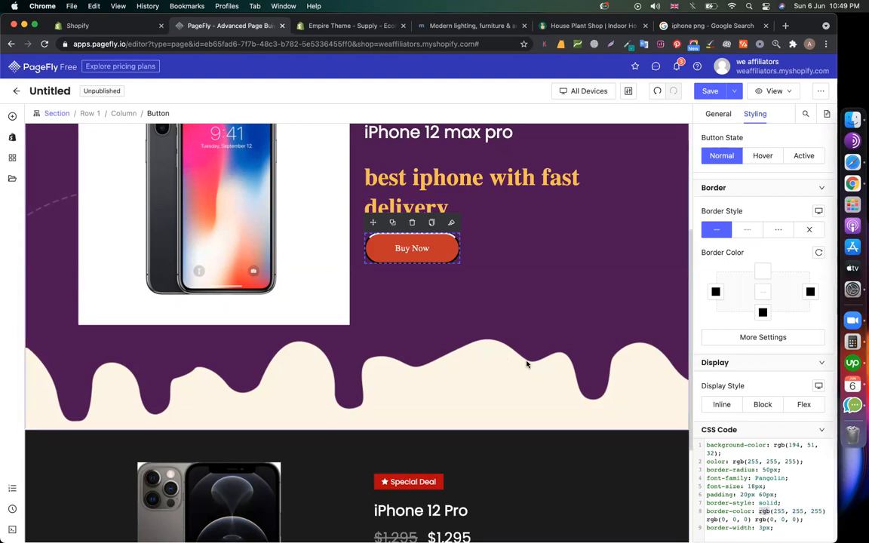
click(724, 520)
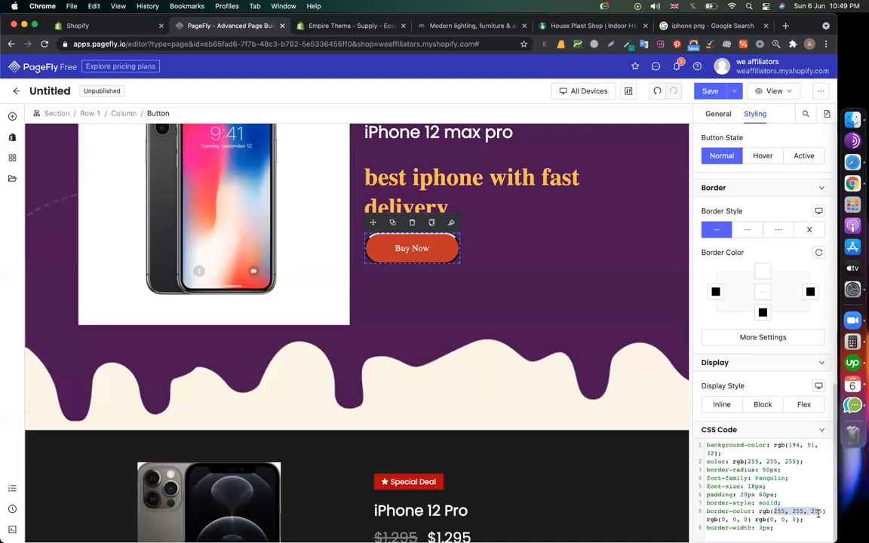
scroll(616, 316, up, 1)
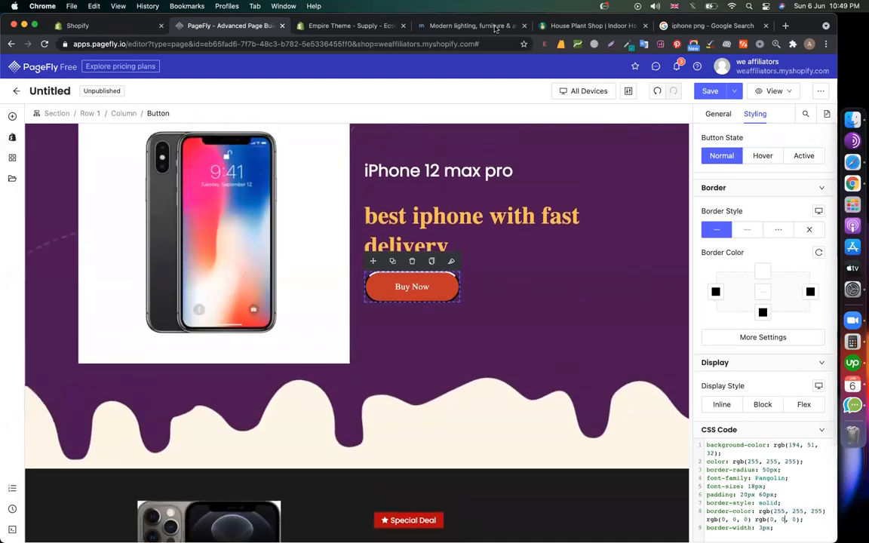
- Change the red badge text above the featured product's title to "Best product"
scroll(454, 236, down, 5)
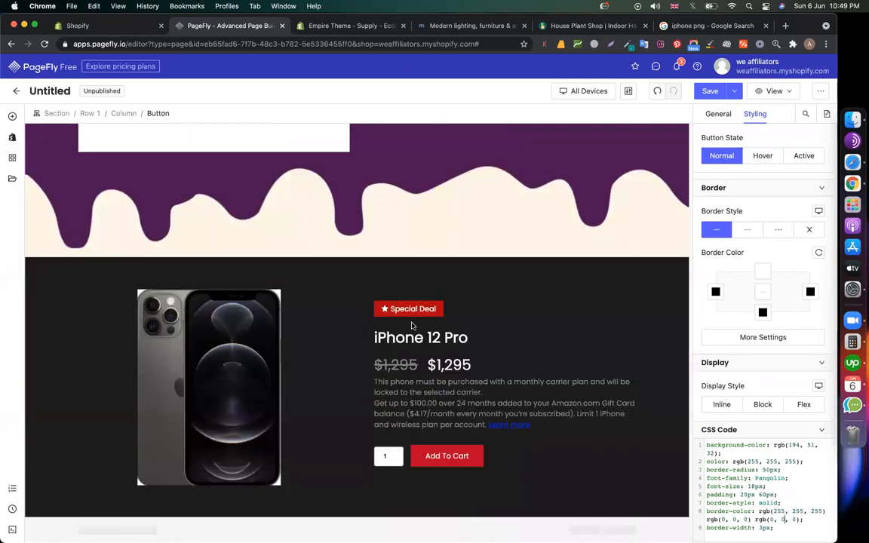
click(384, 310)
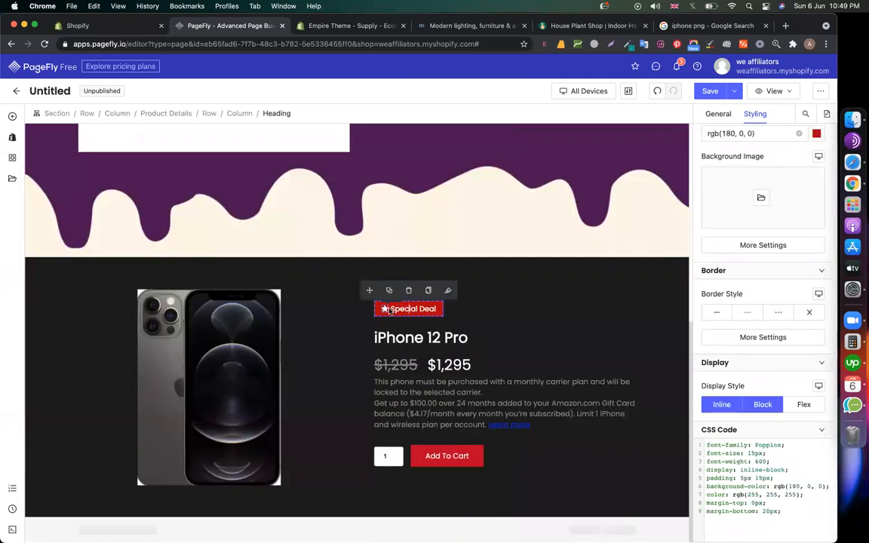
click(428, 336)
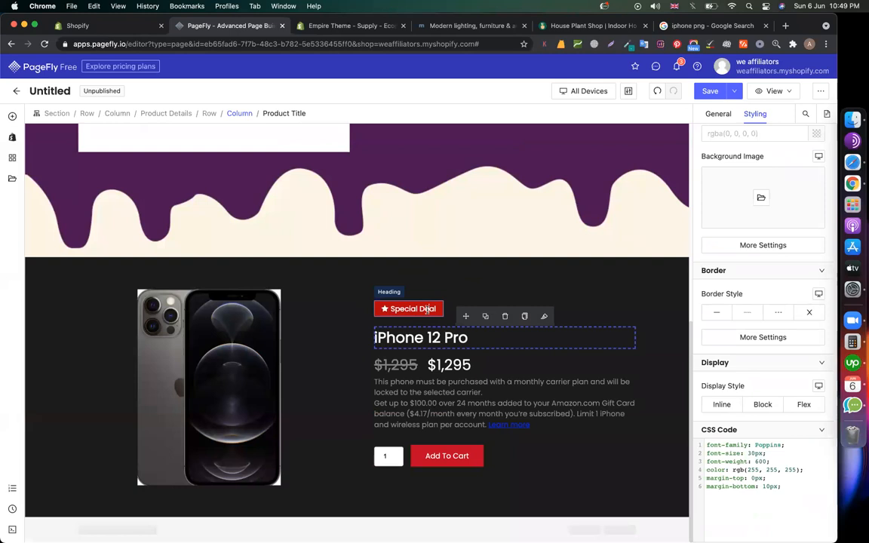
double_click(427, 309)
text(Best)
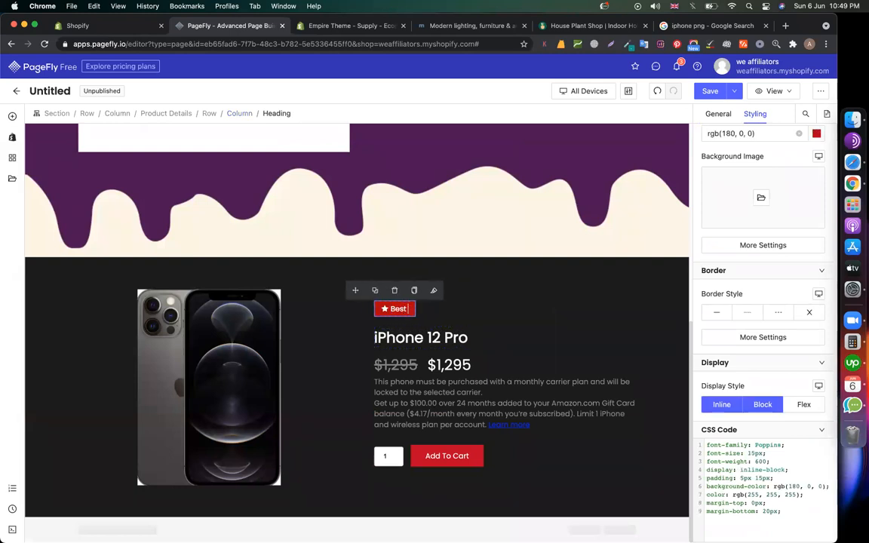
text( product)
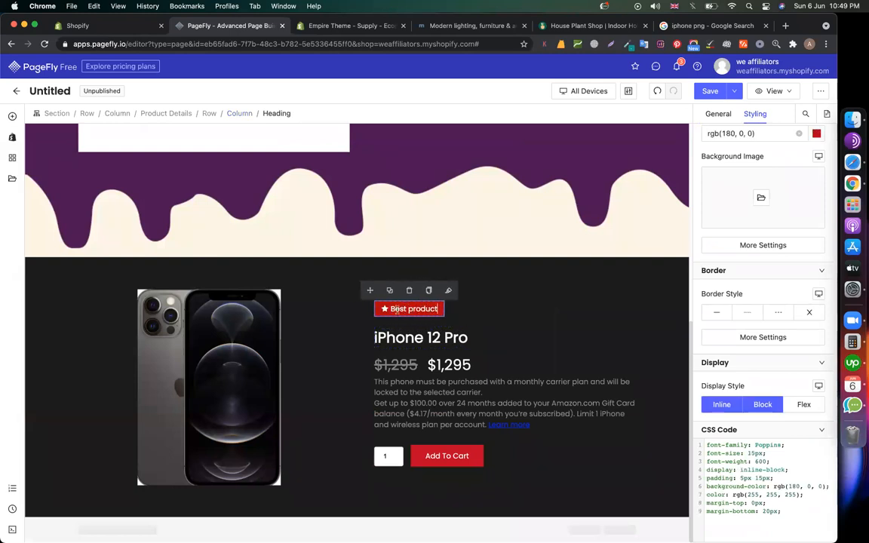
- Set the top padding of the featured product's iPhone 12 Pro title to 10 px
click(428, 341)
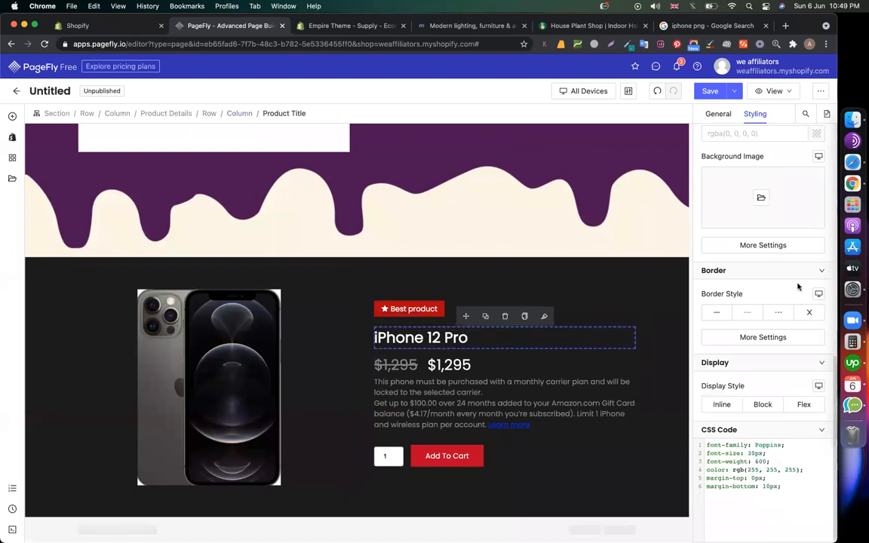
scroll(797, 285, up, 10)
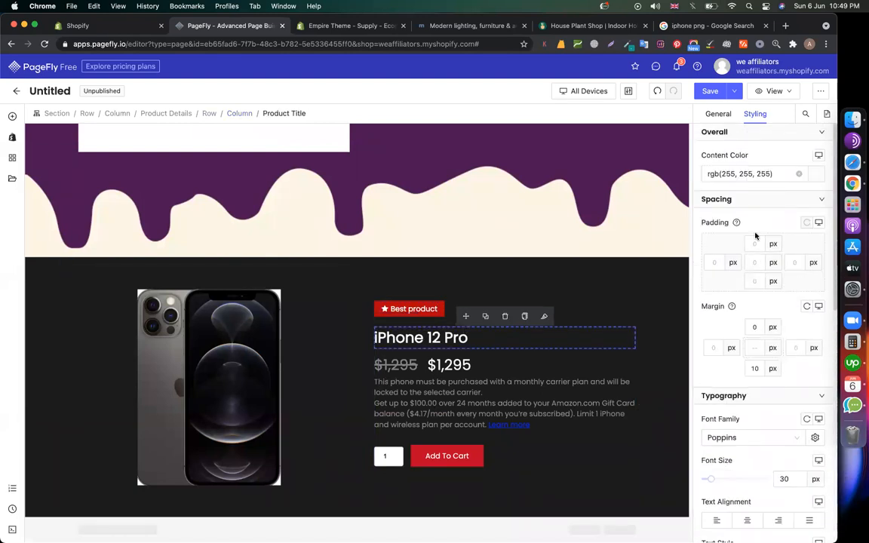
click(720, 117)
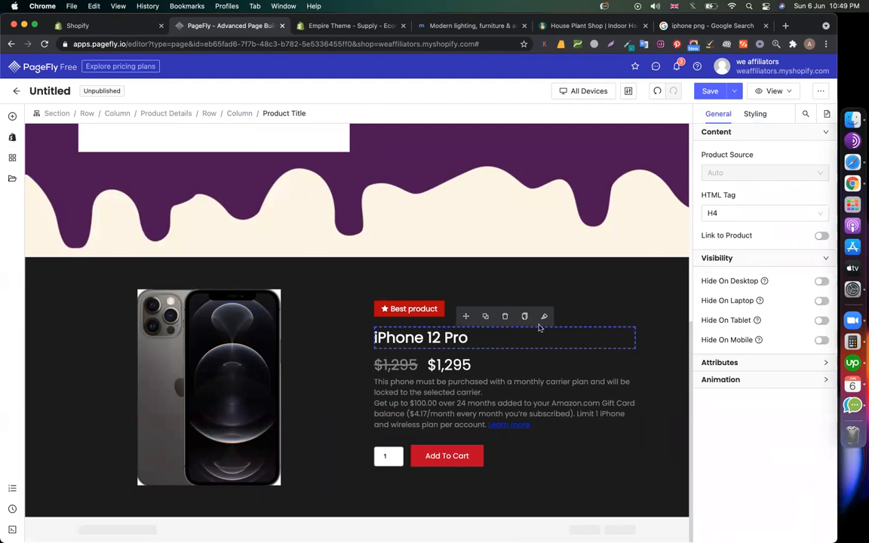
click(755, 115)
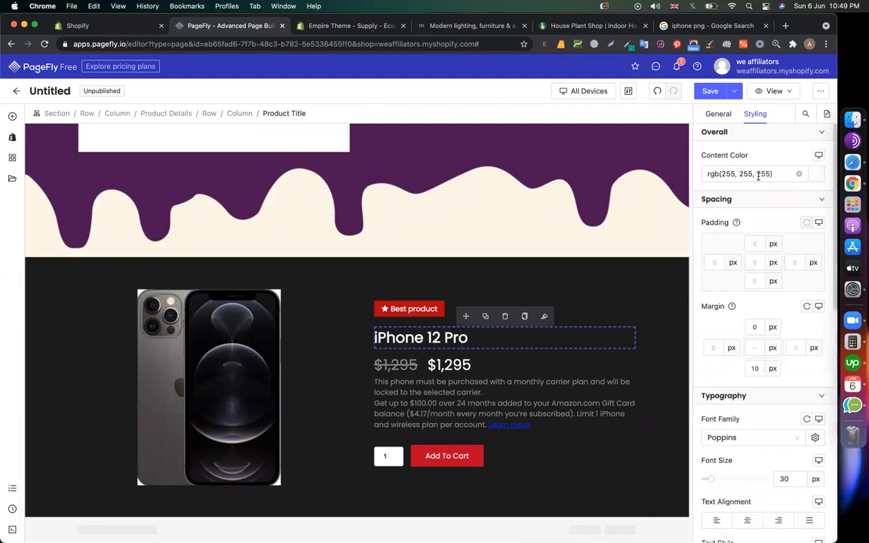
scroll(754, 256, down, 1)
click(759, 227)
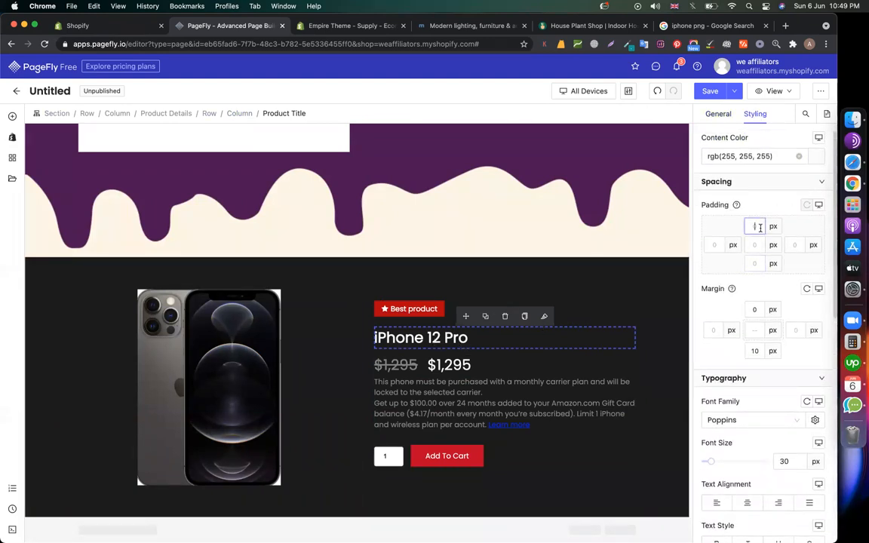
text(30)
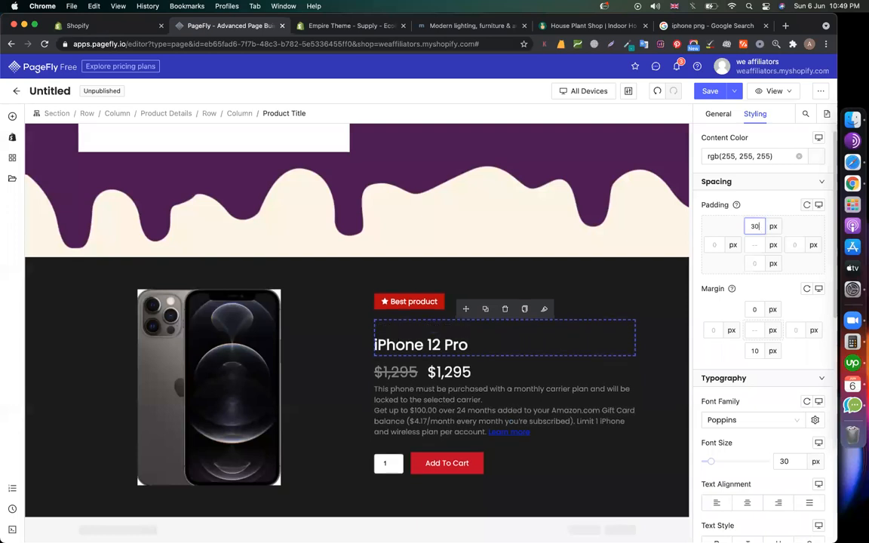
key(BackSpace)
key(BackSpace)
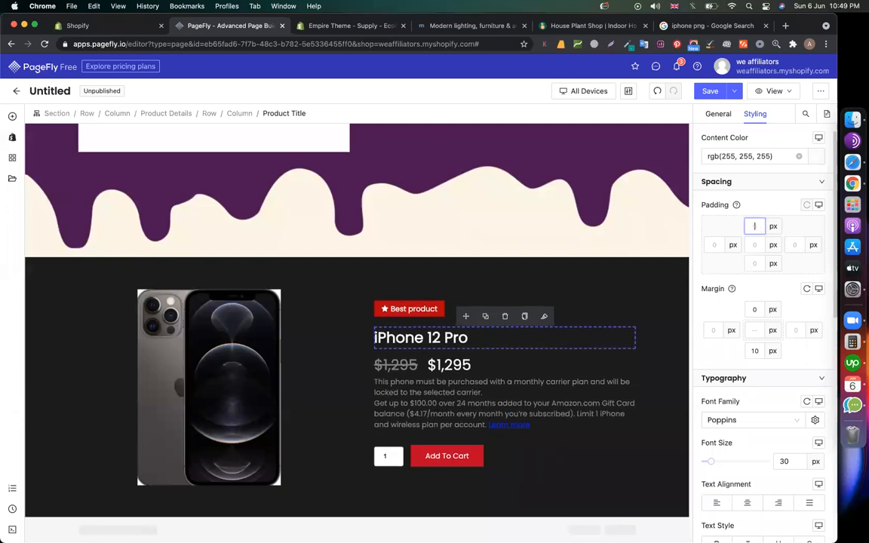
text(10)
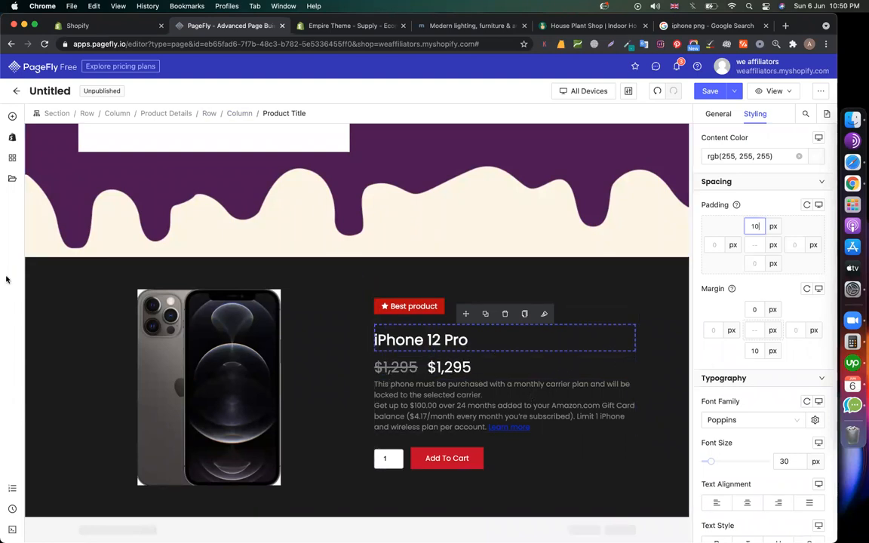
- Set the featured product section's background color to dark purple, rgb(43, 11, 73)
click(46, 289)
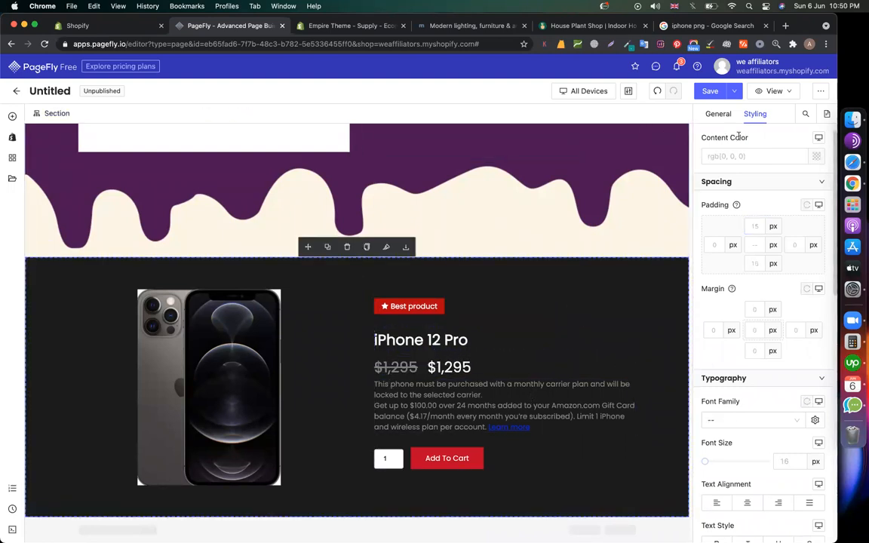
scroll(777, 234, down, 8)
scroll(782, 252, down, 1)
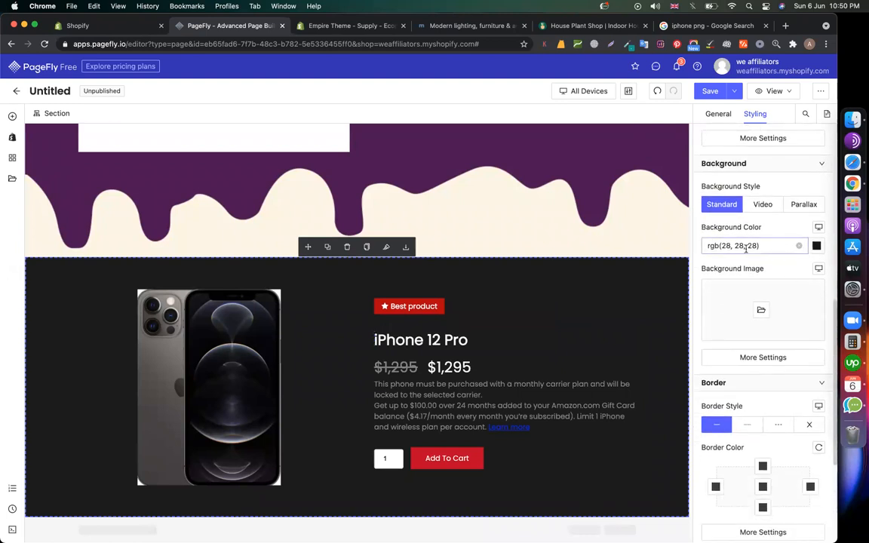
click(816, 247)
click(613, 314)
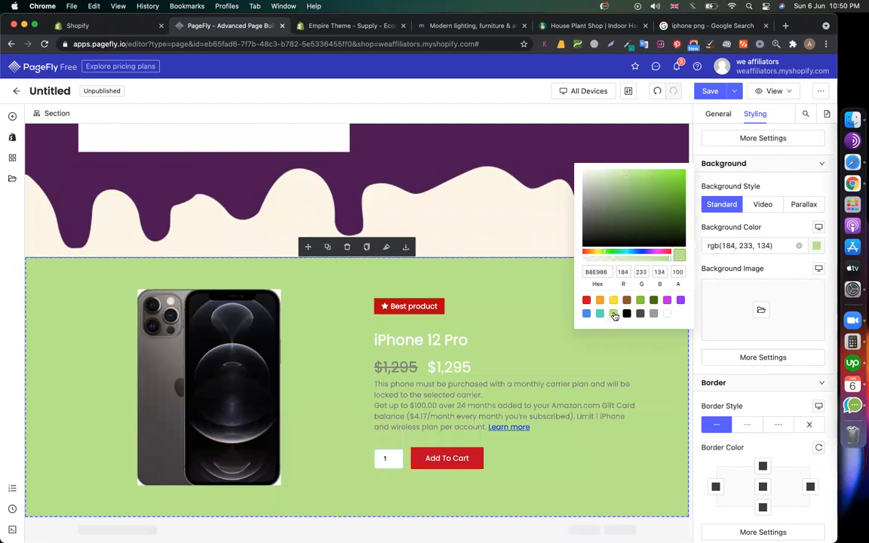
click(666, 315)
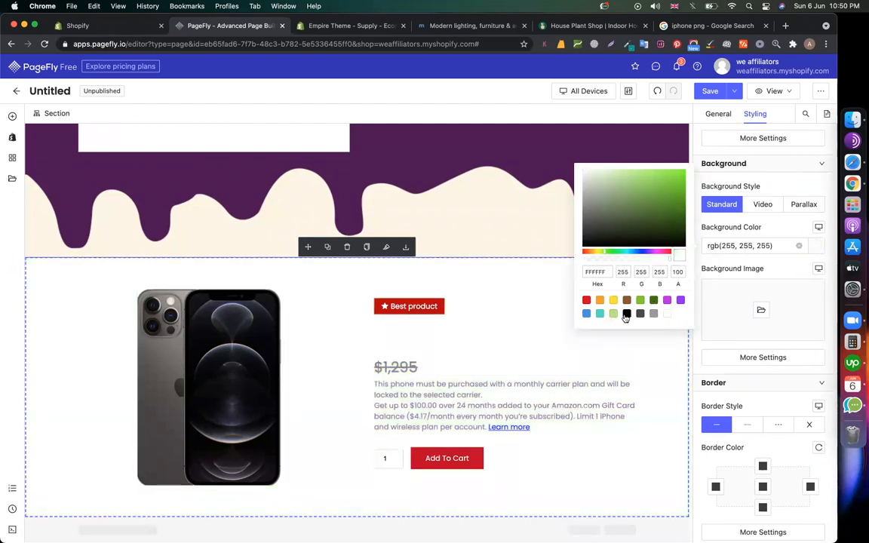
click(586, 301)
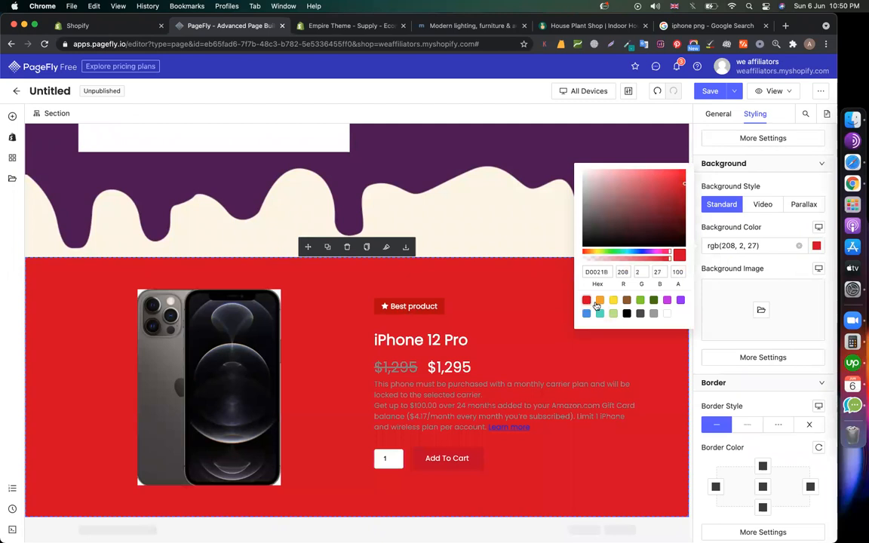
click(678, 209)
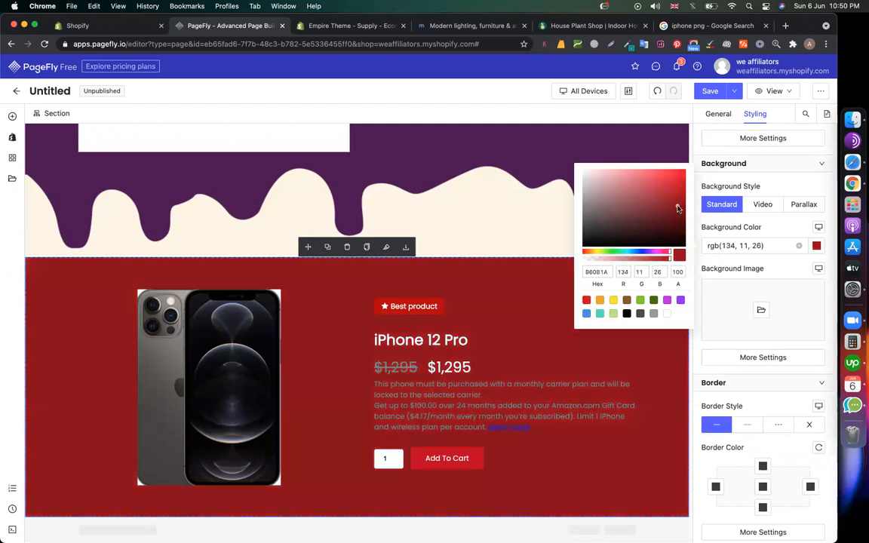
click(680, 301)
click(667, 224)
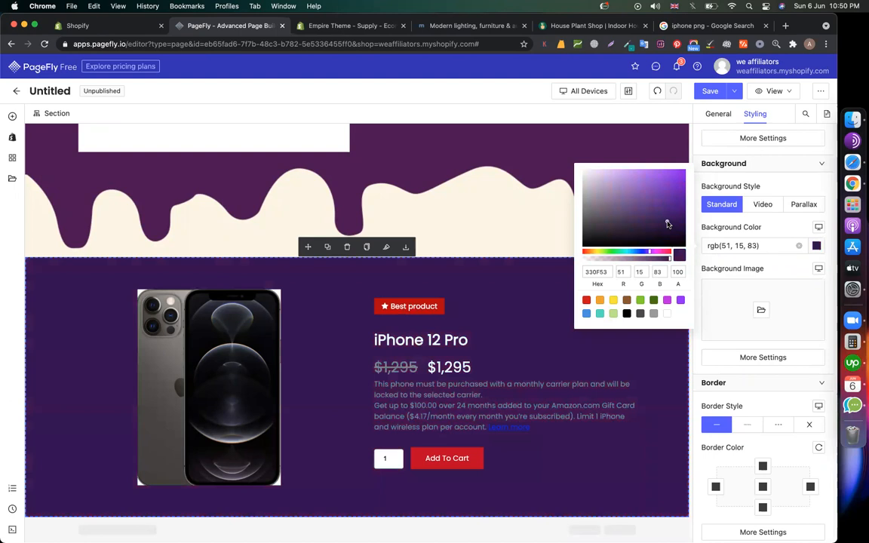
drag(667, 214, 667, 181)
click(681, 217)
click(640, 210)
click(665, 220)
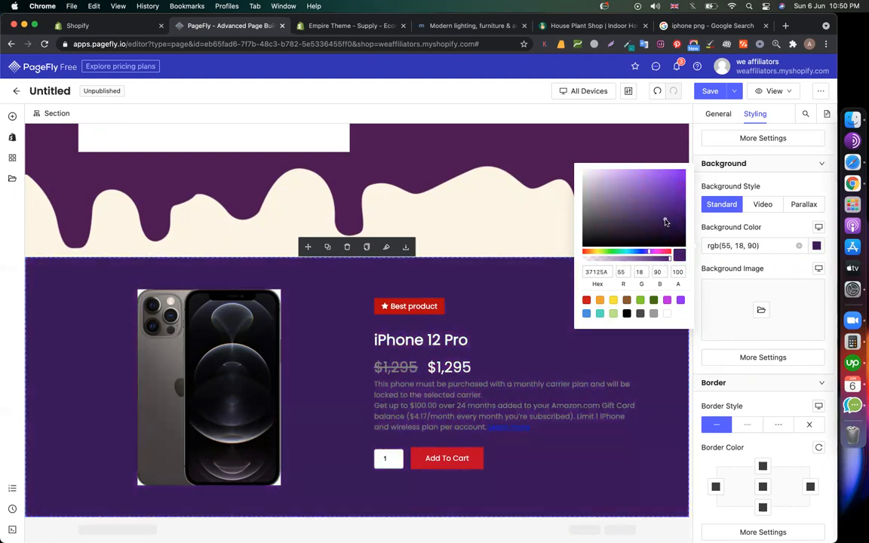
click(669, 224)
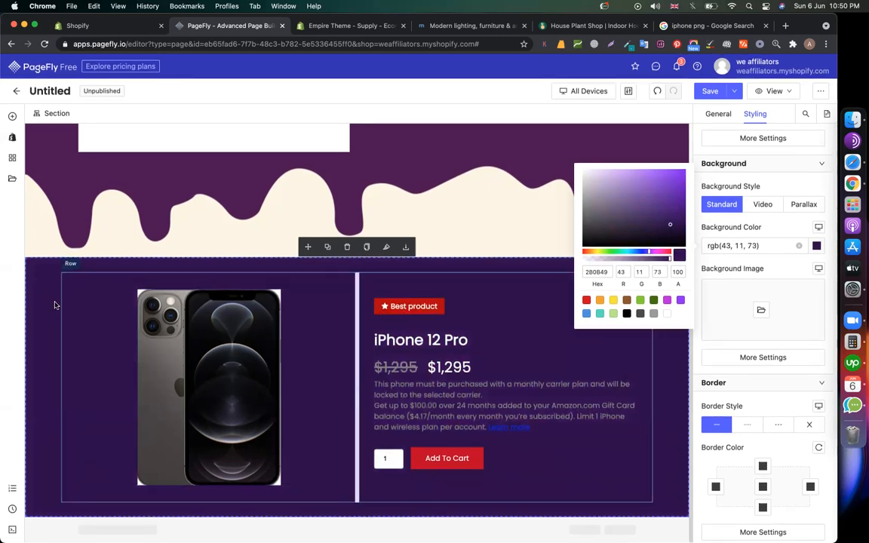
click(442, 288)
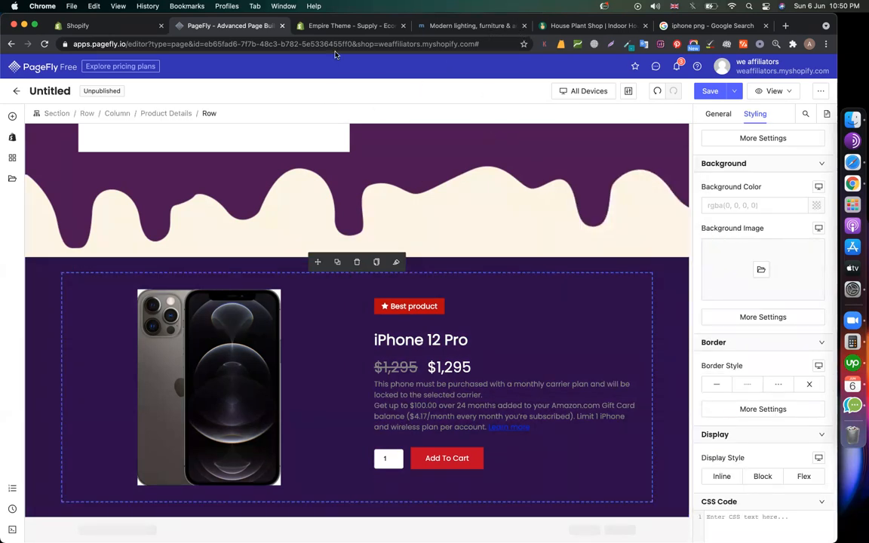
- Add the ready-made Product Suggestion 1 section directly below the featured iPhone 12 Pro section
click(475, 26)
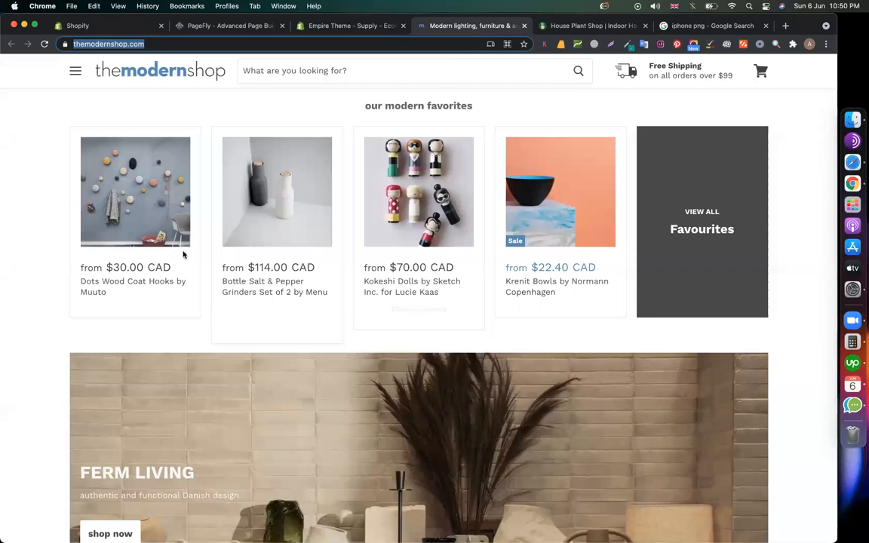
click(201, 26)
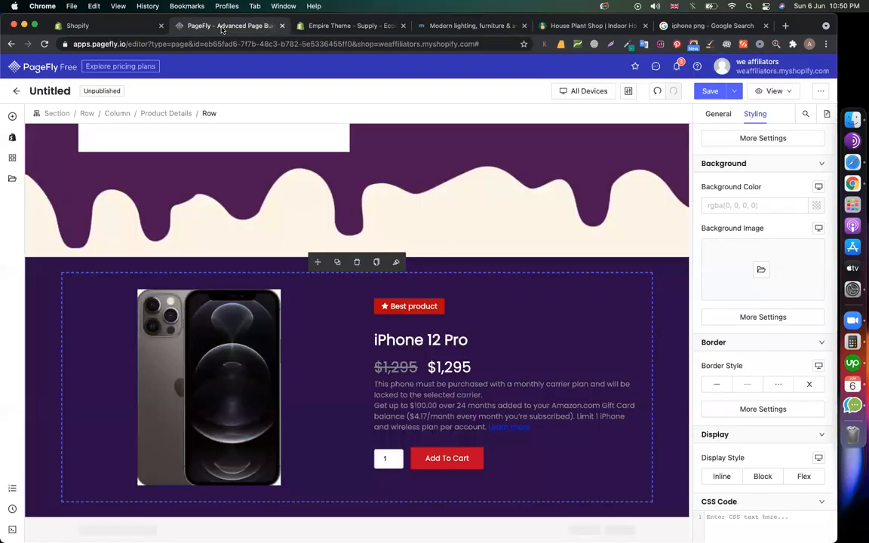
click(12, 116)
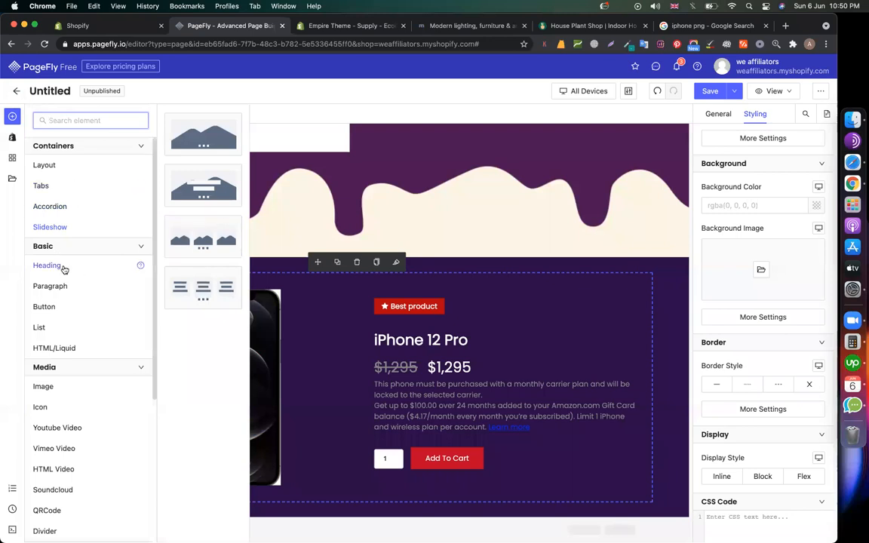
scroll(68, 438, down, 3)
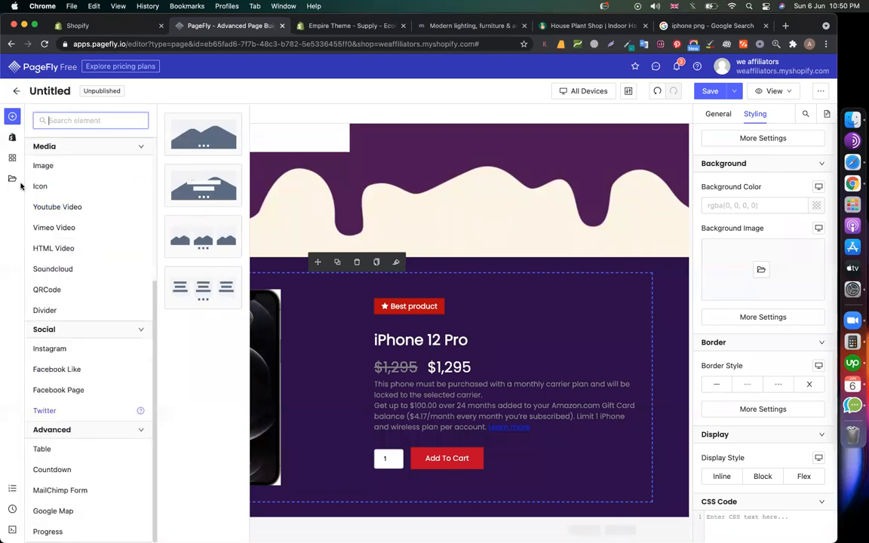
click(12, 136)
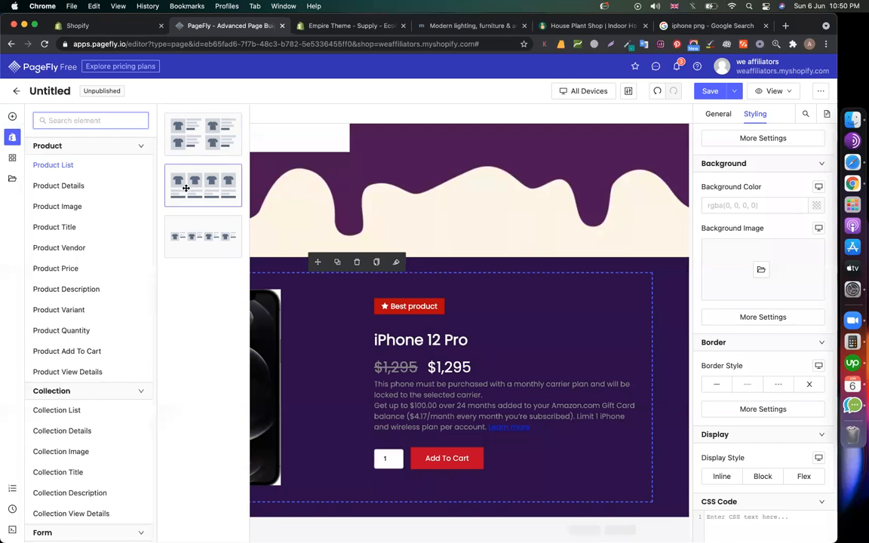
click(12, 178)
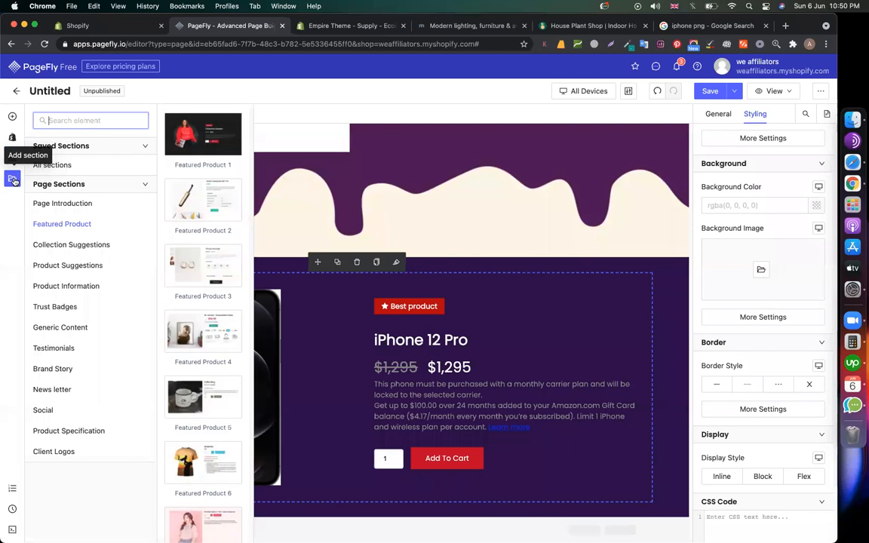
click(80, 265)
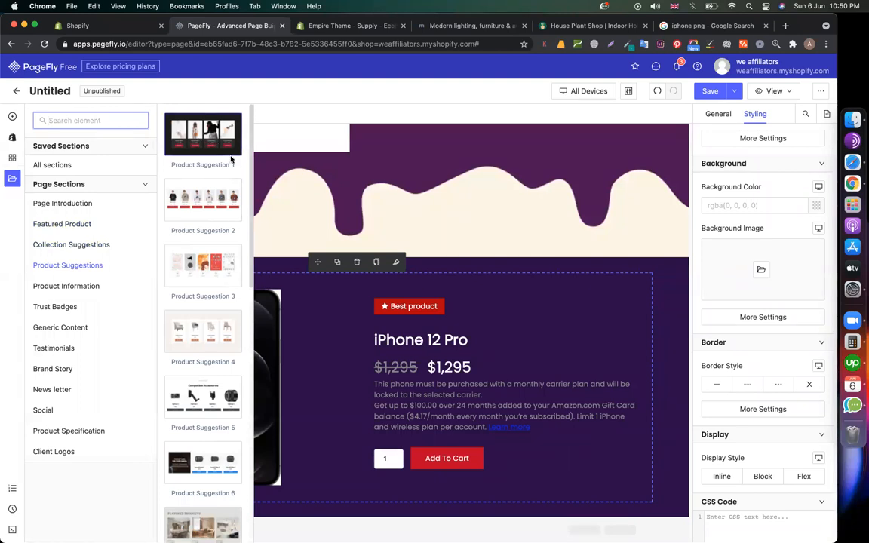
drag(213, 143, 306, 393)
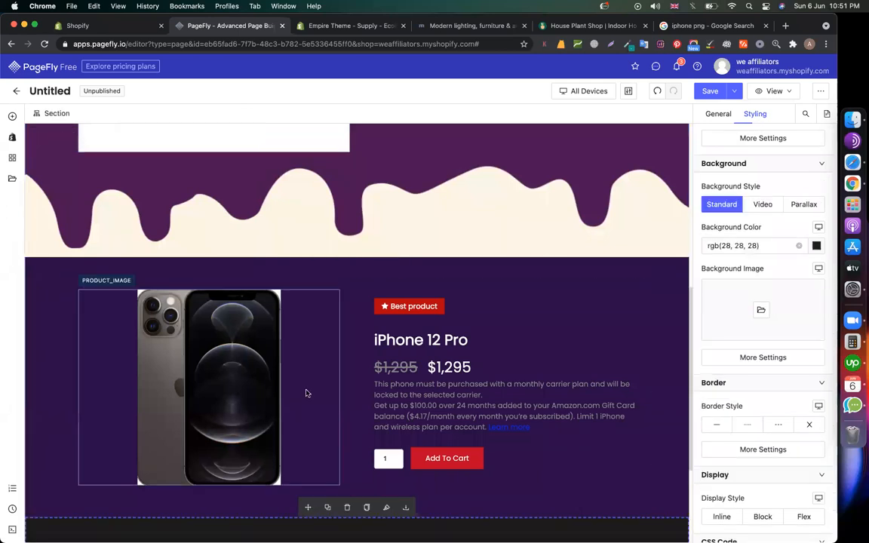
scroll(305, 392, down, 3)
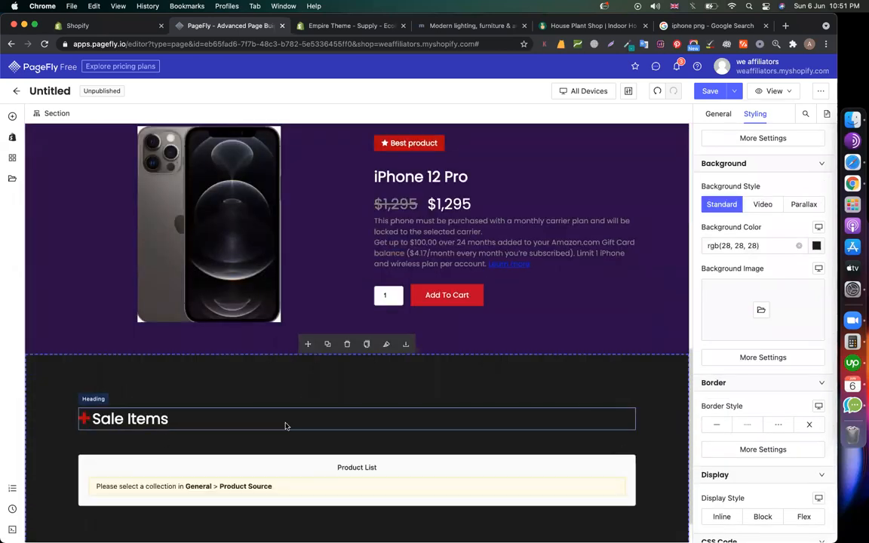
scroll(247, 442, down, 1)
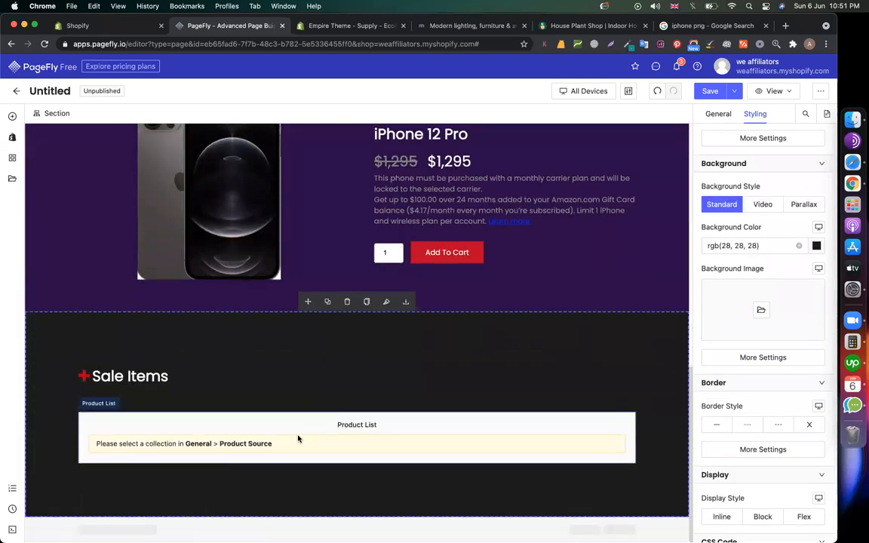
- Select the iPhone 12 Collection as the custom collection for the Sale Items section's product list
scroll(775, 251, up, 5)
click(717, 114)
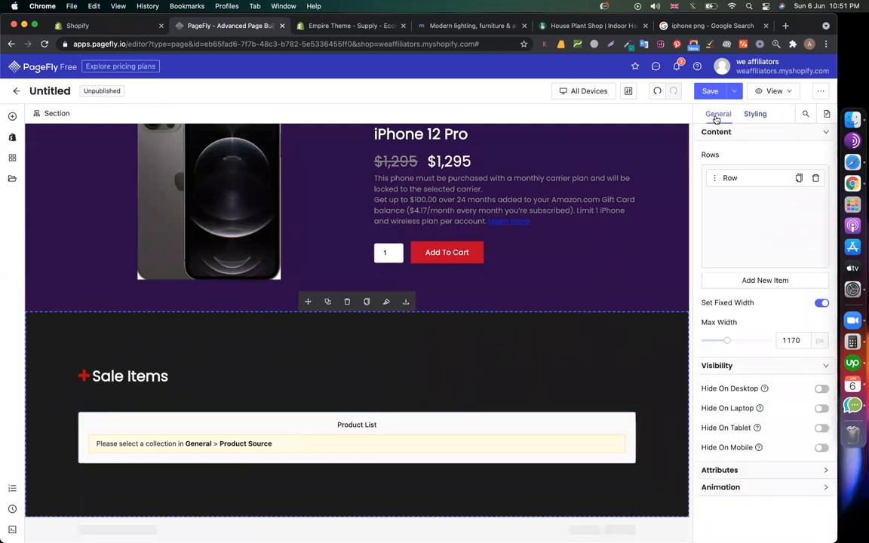
click(739, 184)
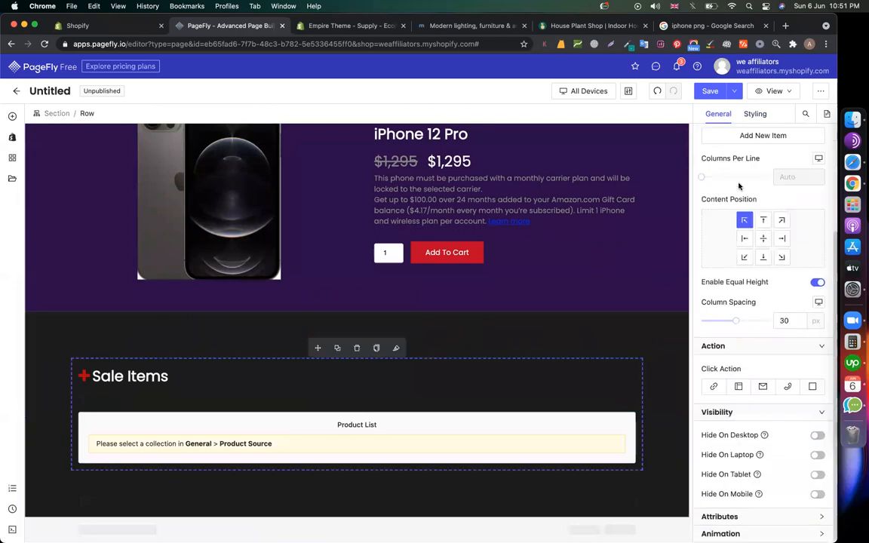
scroll(738, 202, up, 4)
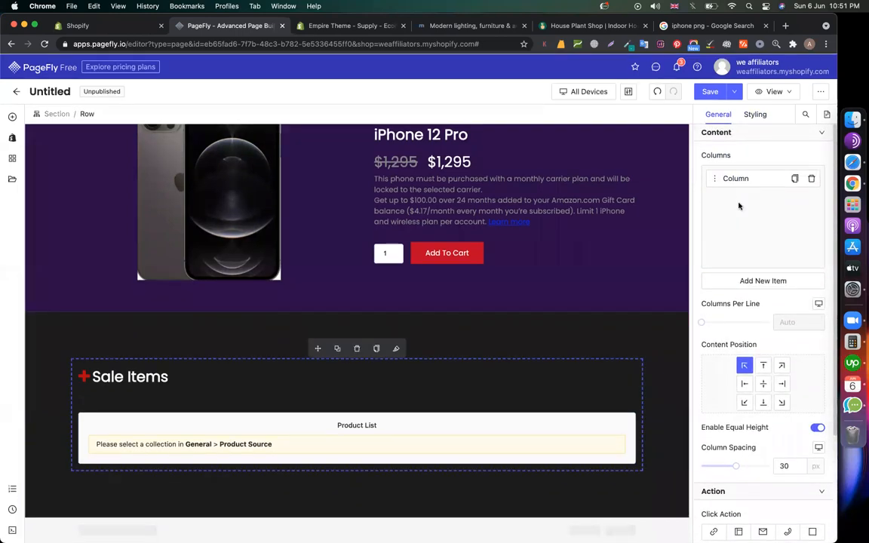
click(731, 181)
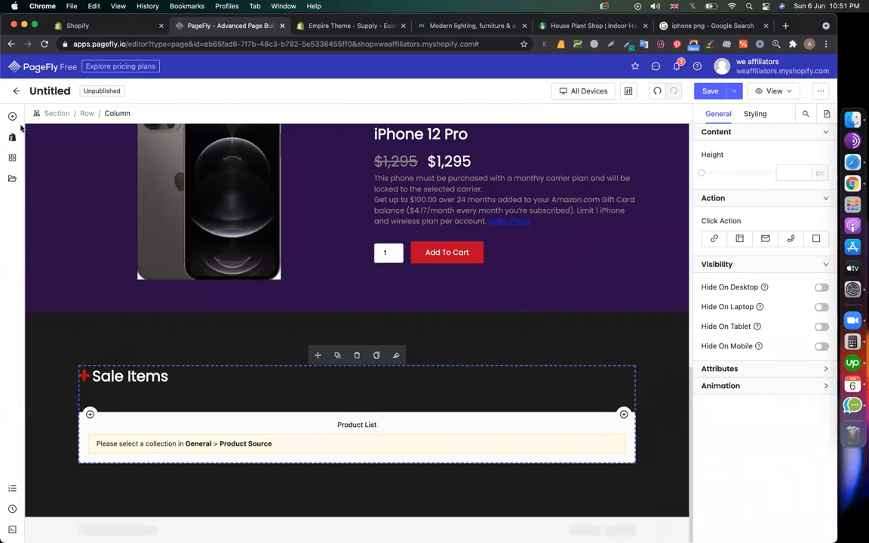
click(206, 448)
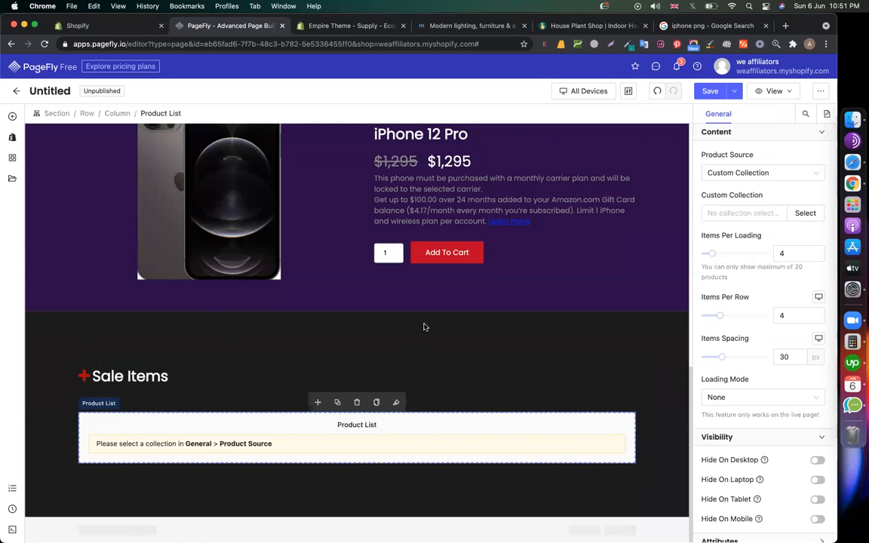
click(754, 212)
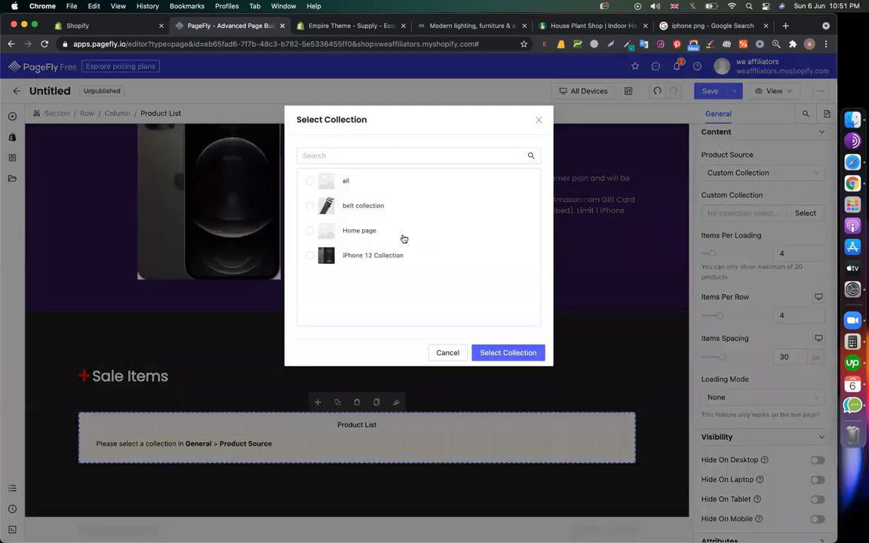
click(358, 255)
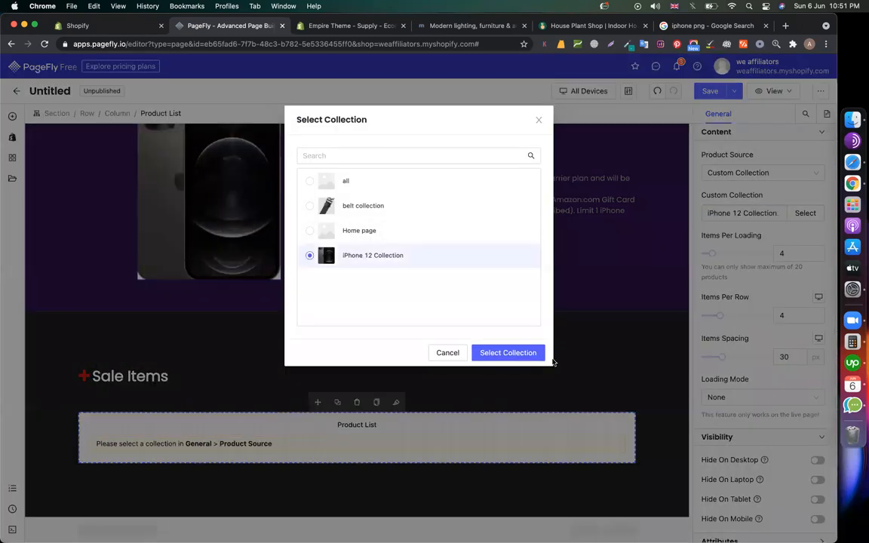
click(507, 353)
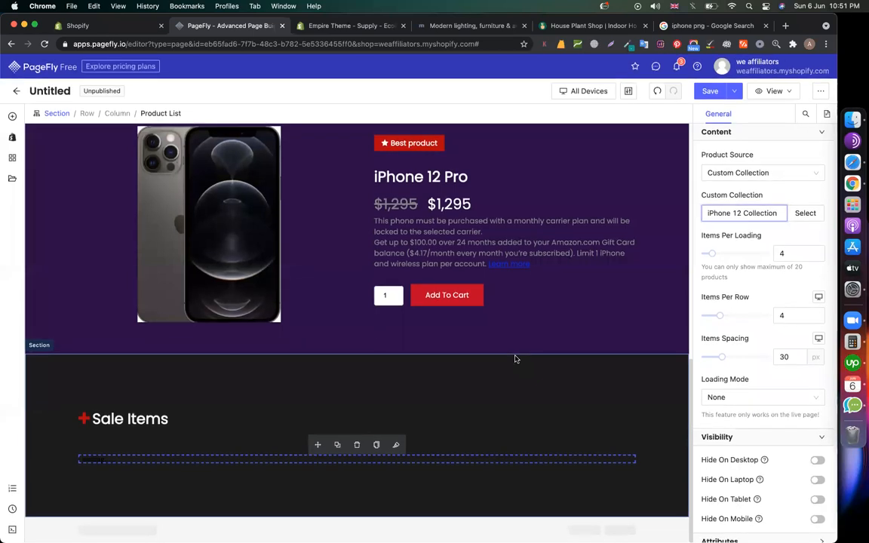
scroll(515, 359, down, 5)
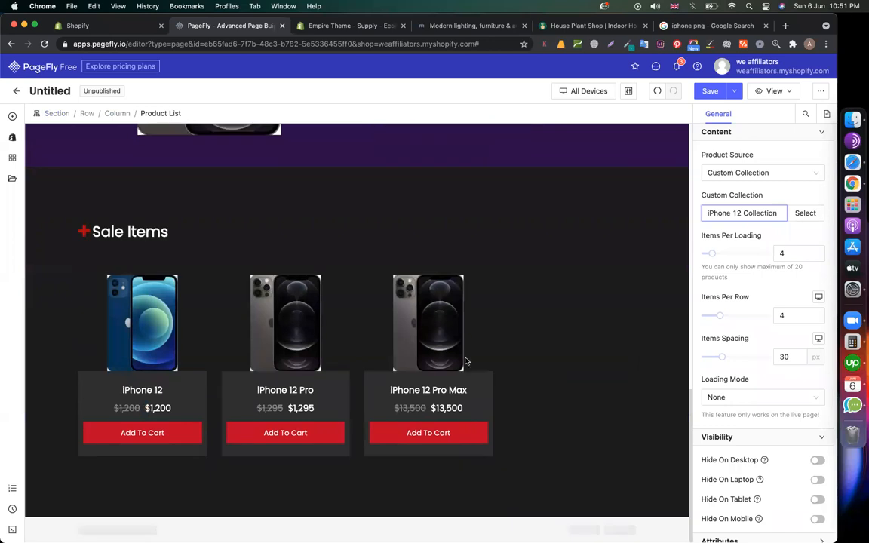
- Set the Sale Items product list to 3 items per loading and 3 items per row, with 34 px items spacing
click(782, 253)
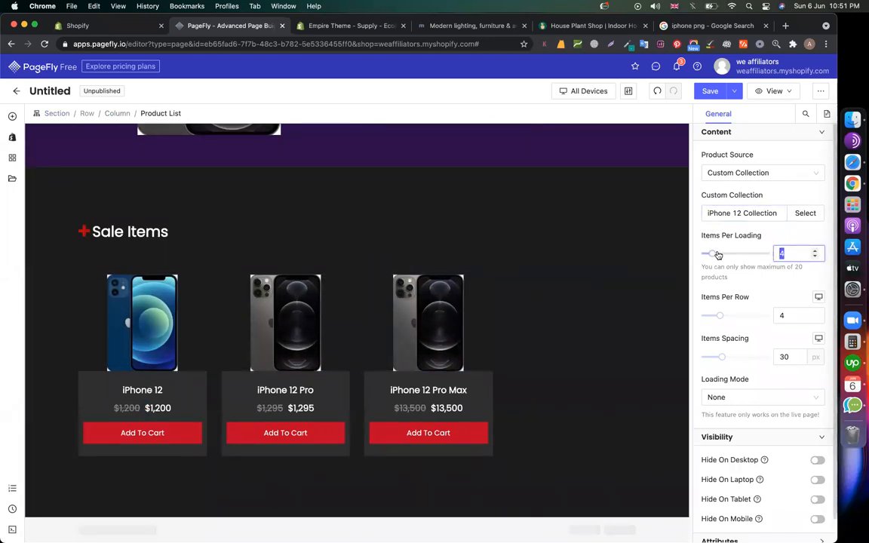
text(3)
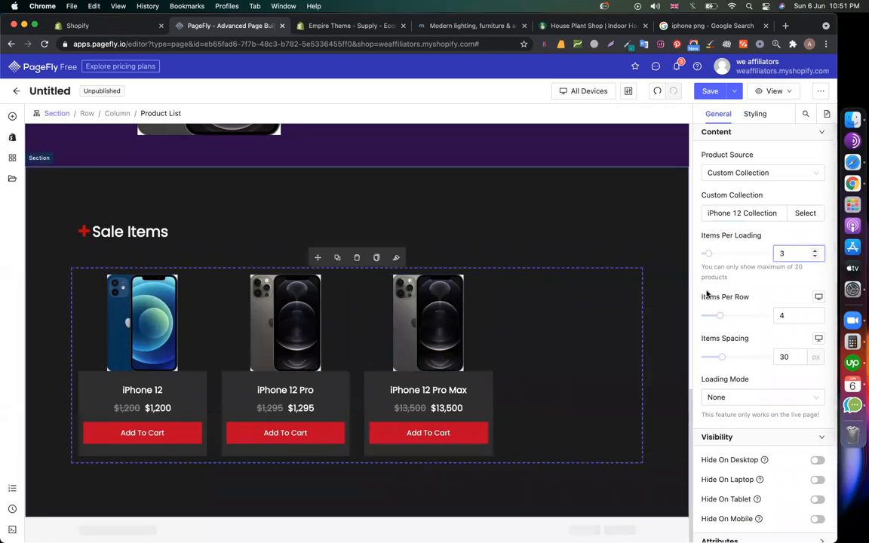
drag(793, 315, 738, 316)
text(3)
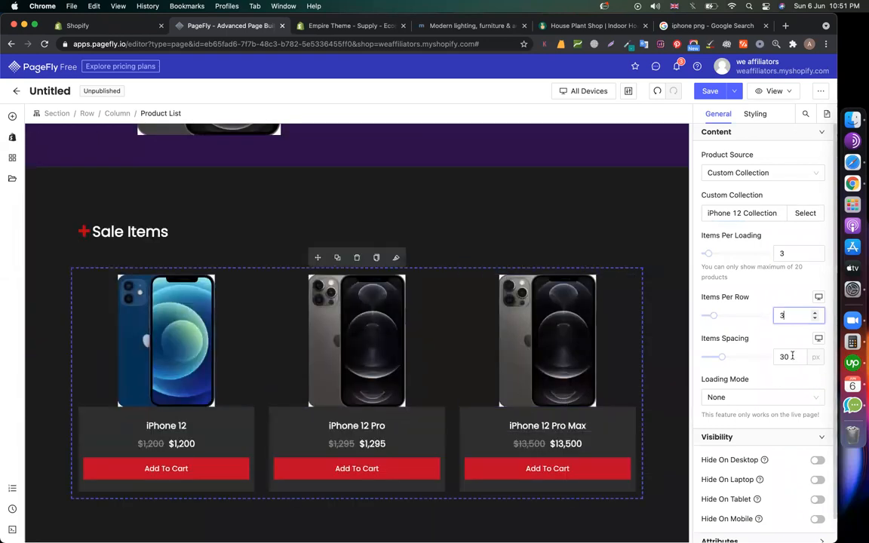
mouse_move(722, 356)
mouse_down()
mouse_move(736, 357)
mouse_move(723, 356)
mouse_up()
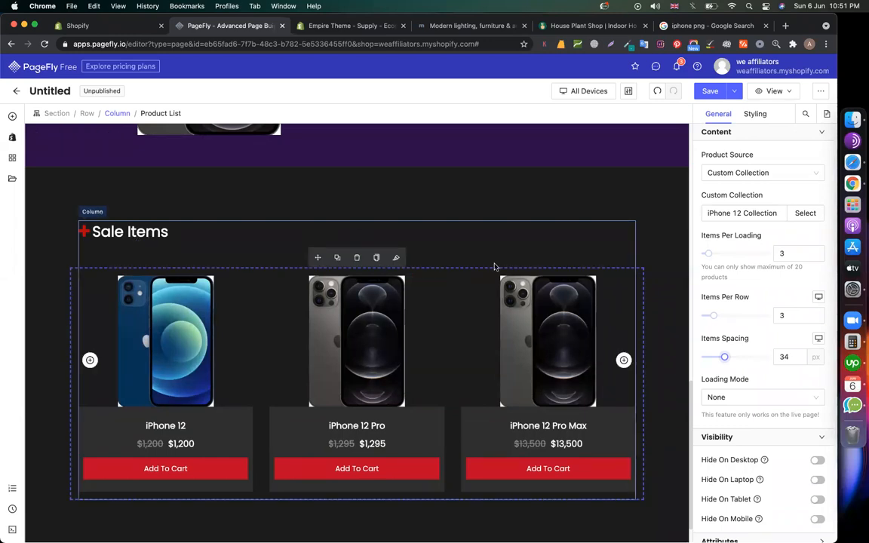
- Change the product list section's "Sale Items" heading to "Sale on iphone"
click(13, 182)
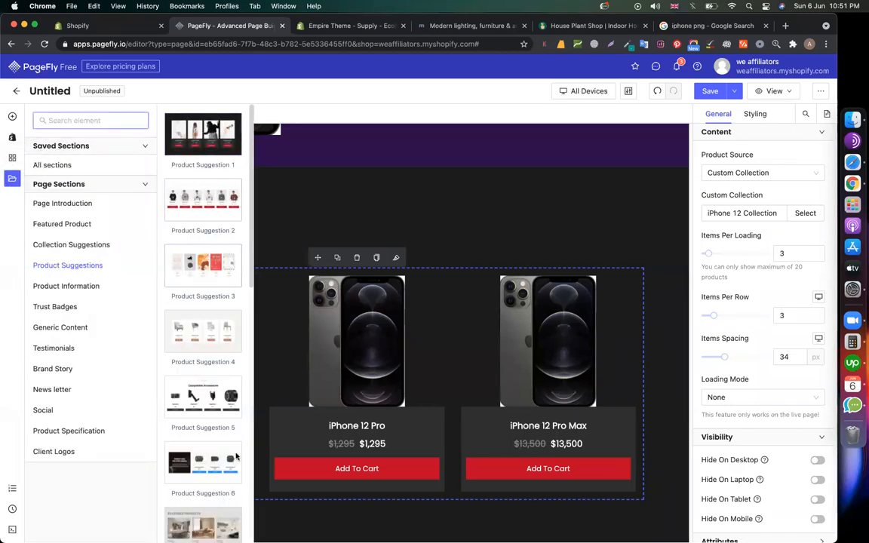
click(370, 201)
scroll(305, 369, up, 2)
click(110, 288)
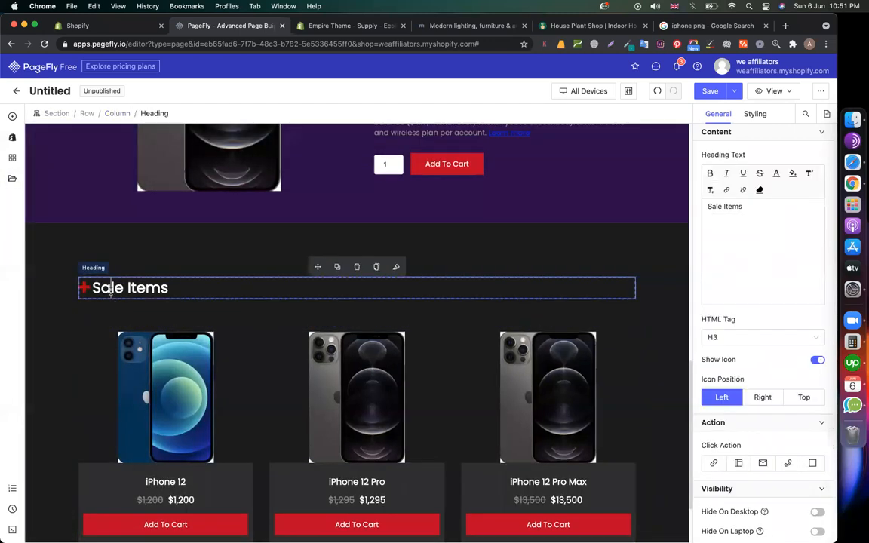
drag(85, 289, 203, 290)
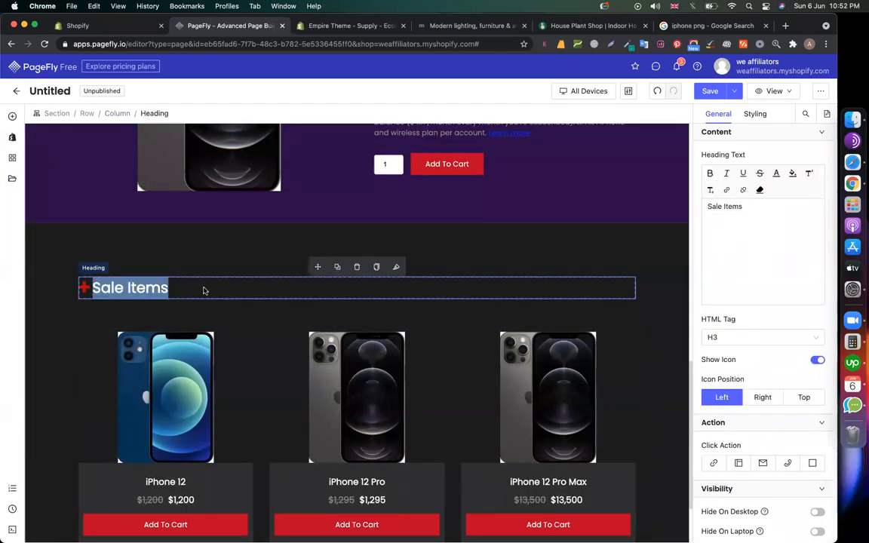
double_click(132, 288)
text(on iphone)
scroll(194, 322, down, 1)
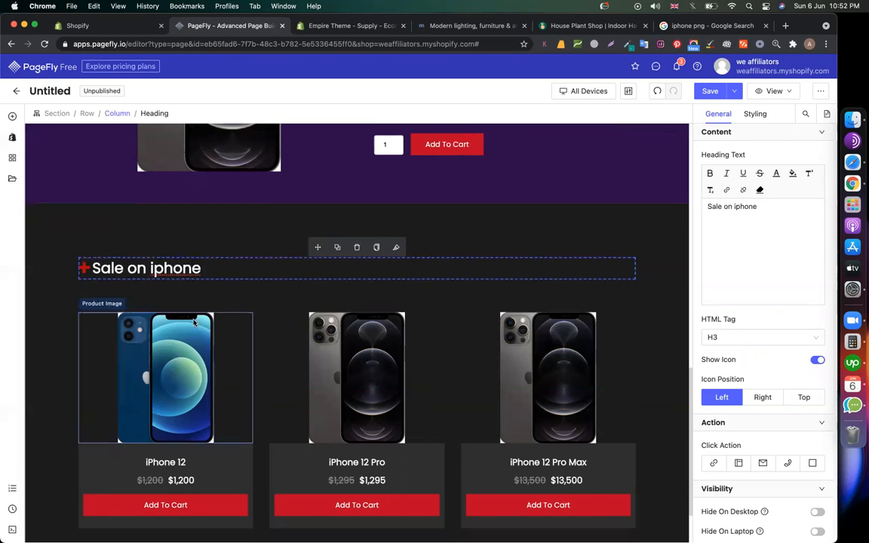
- Review the page layout from the iPhone hero through the featured iPhone 12 Pro to the sale product list
scroll(193, 322, down, 3)
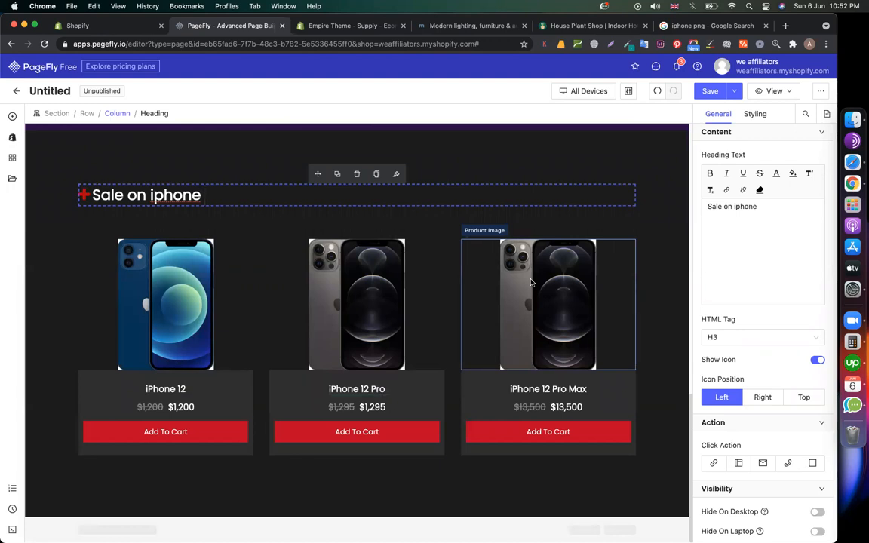
click(563, 159)
scroll(545, 256, up, 10)
scroll(545, 256, down, 2)
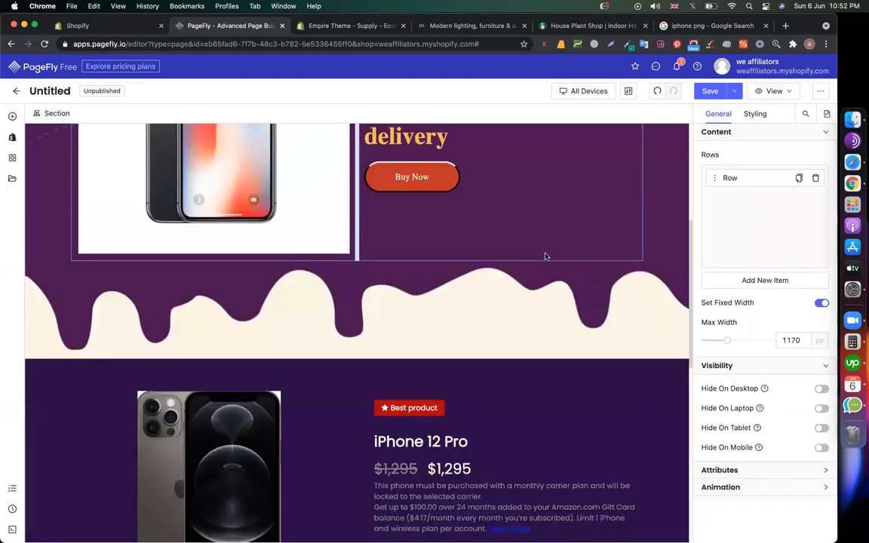
scroll(545, 256, up, 4)
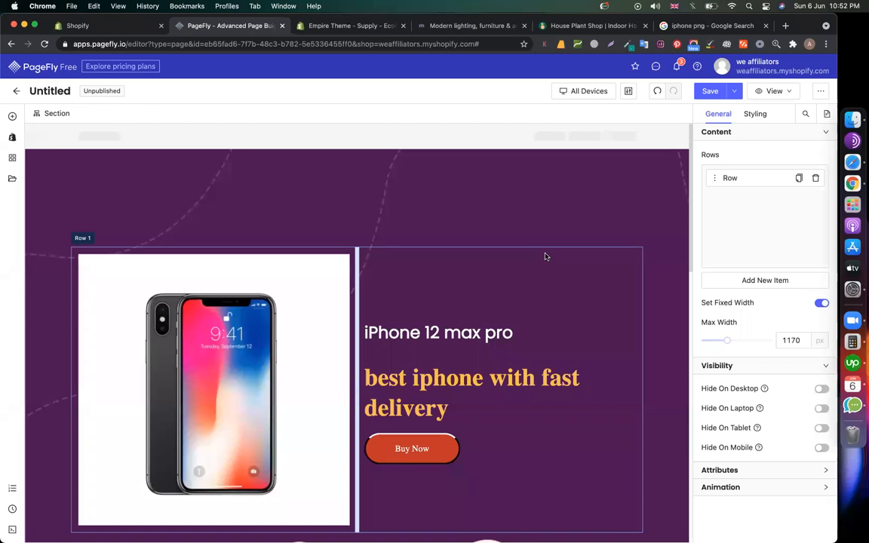
scroll(545, 256, down, 10)
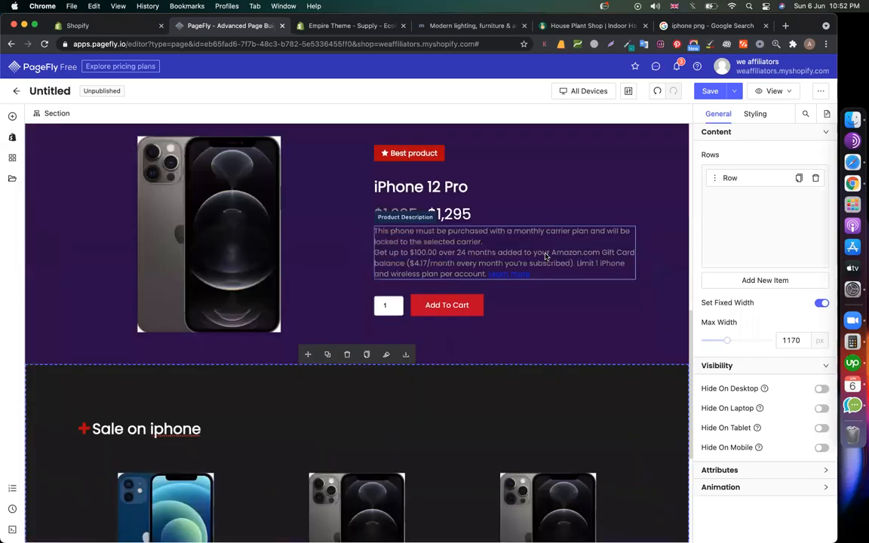
scroll(545, 256, down, 3)
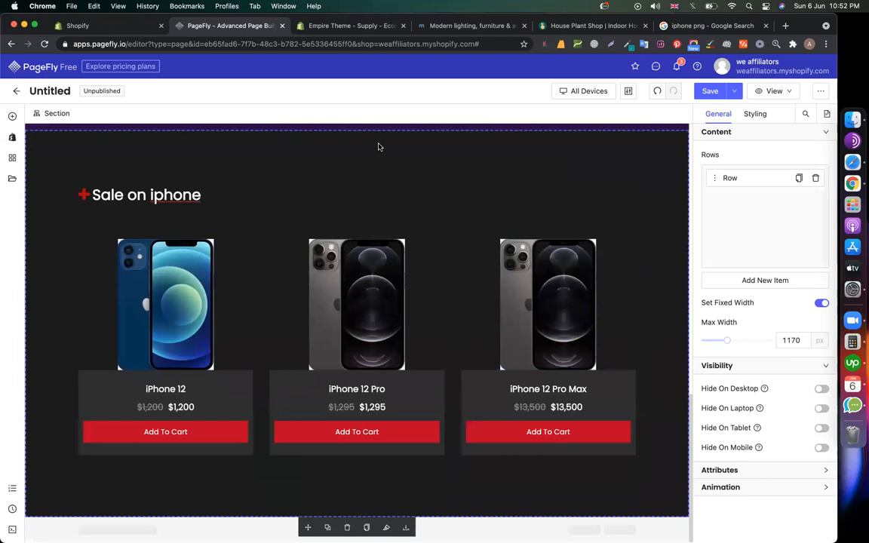
scroll(62, 170, up, 2)
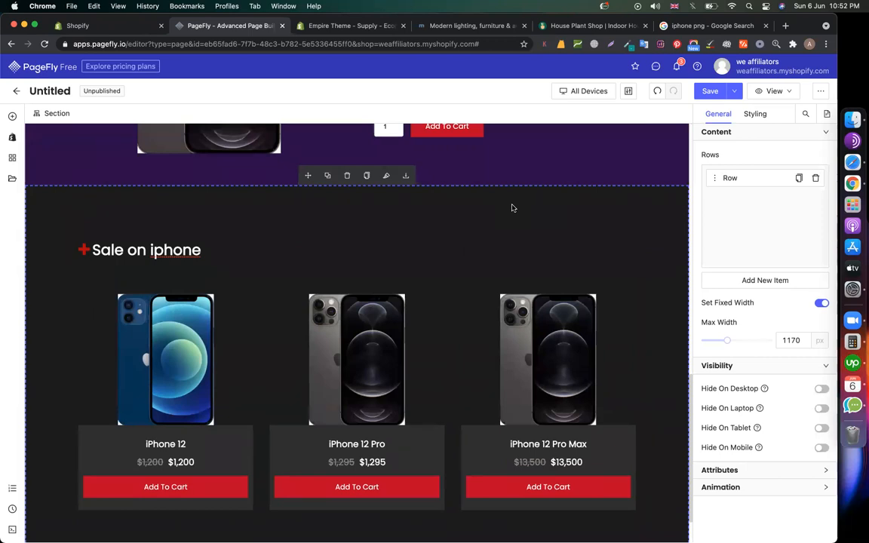
scroll(512, 207, up, 10)
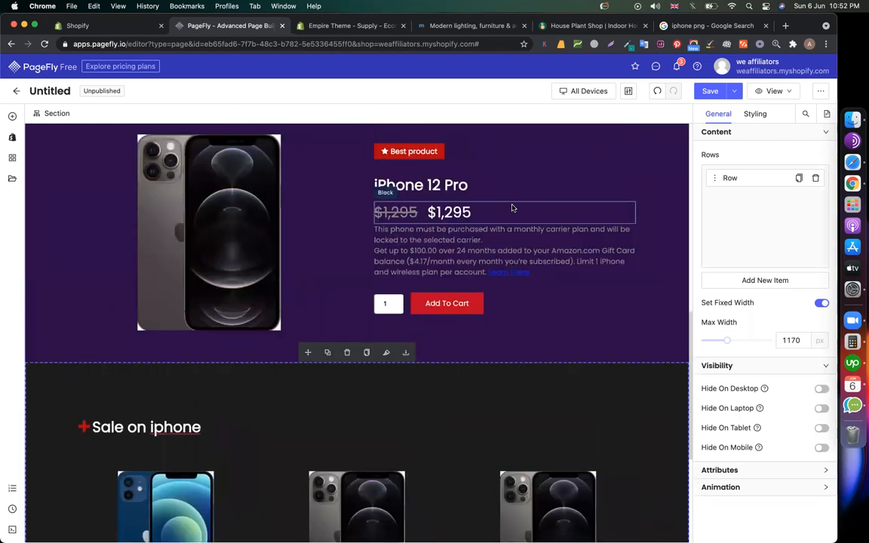
scroll(340, 322, down, 12)
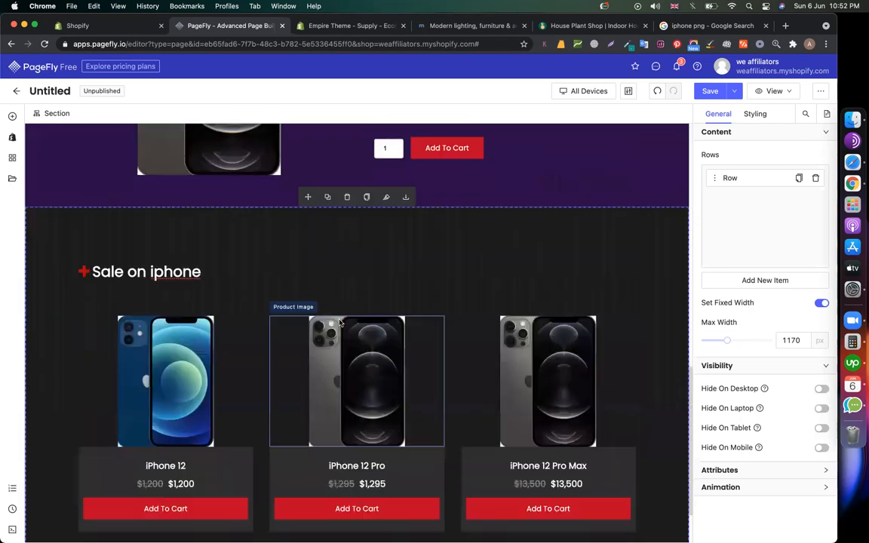
scroll(517, 320, up, 12)
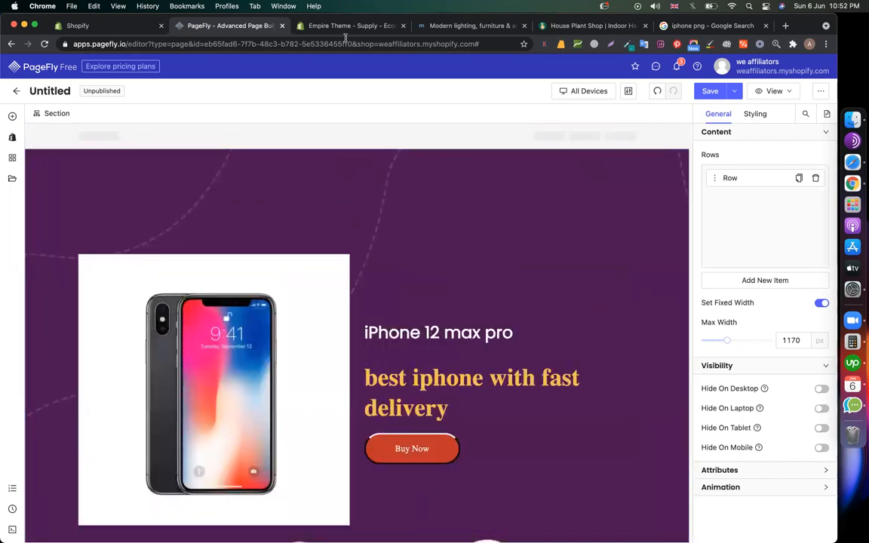
- Switch to the House Plant Shop site and examine how its home page arranges the featured product and sale product grid
click(580, 26)
click(477, 264)
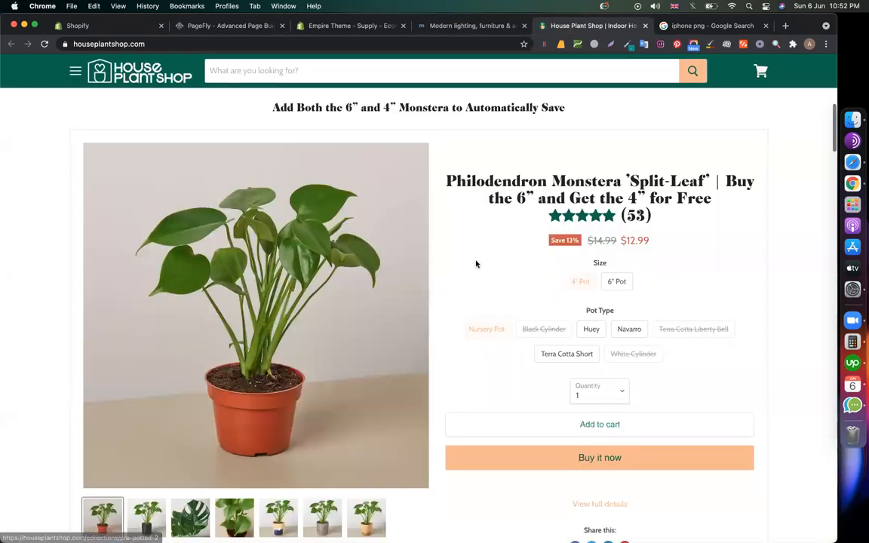
scroll(475, 264, down, 8)
scroll(476, 264, down, 5)
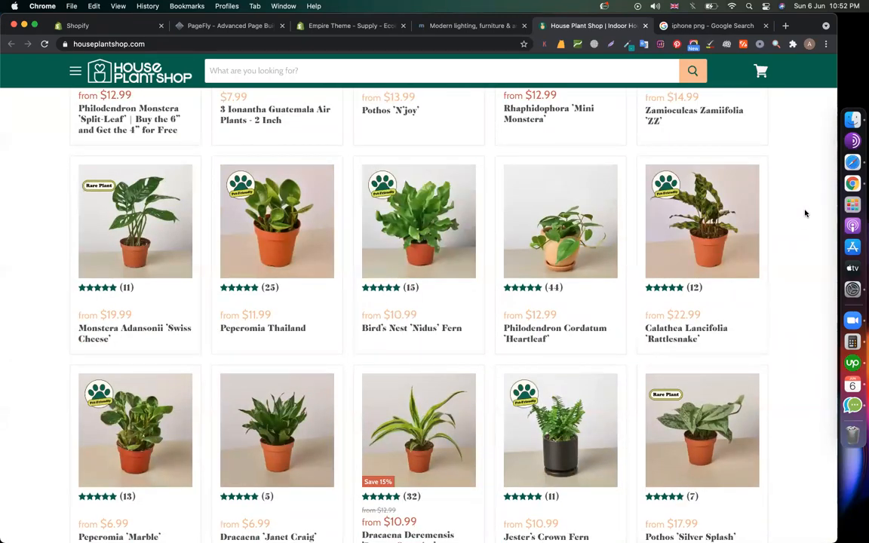
scroll(805, 213, down, 4)
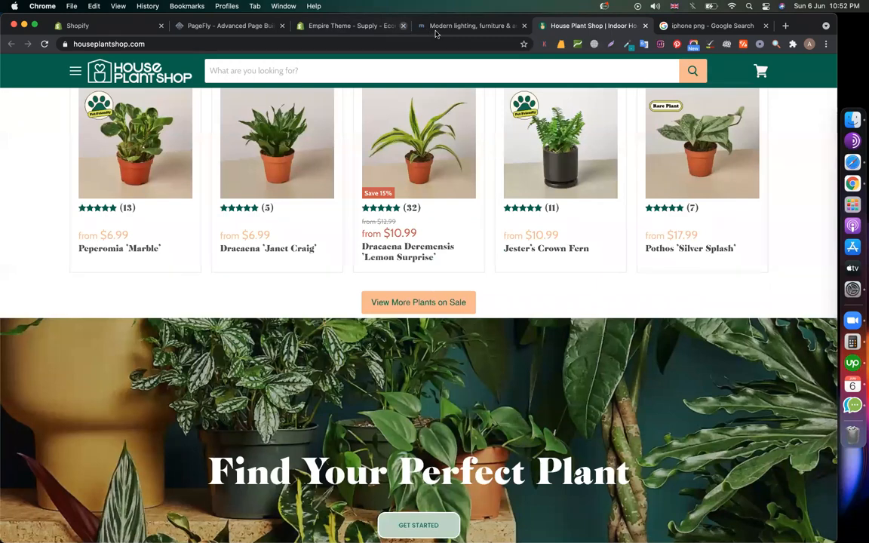
- Return to the PageFly editor and compare the built page's hero, featured product and sale sections with the reference shop
click(229, 26)
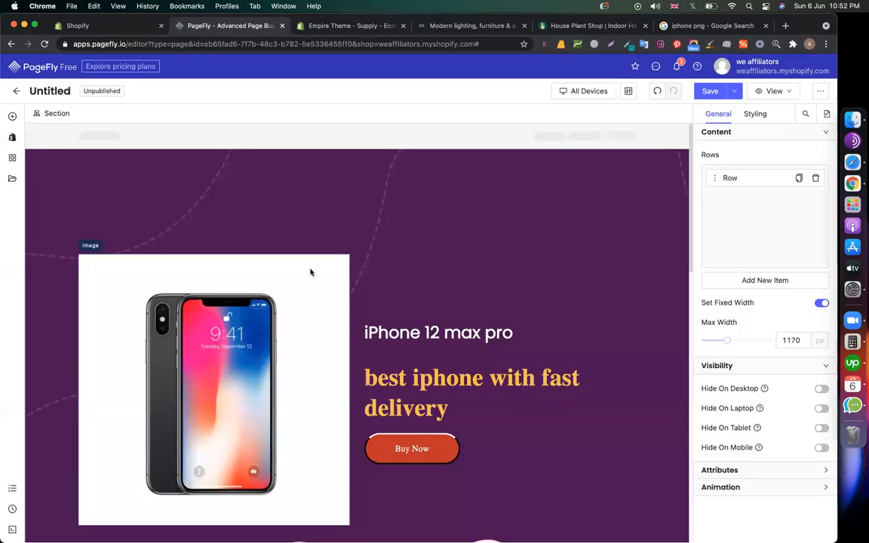
scroll(310, 272, down, 10)
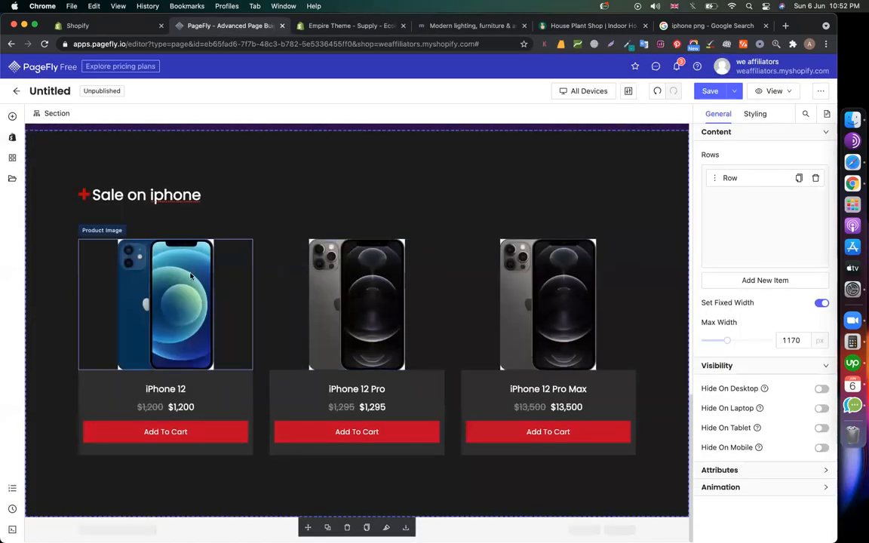
scroll(191, 276, up, 5)
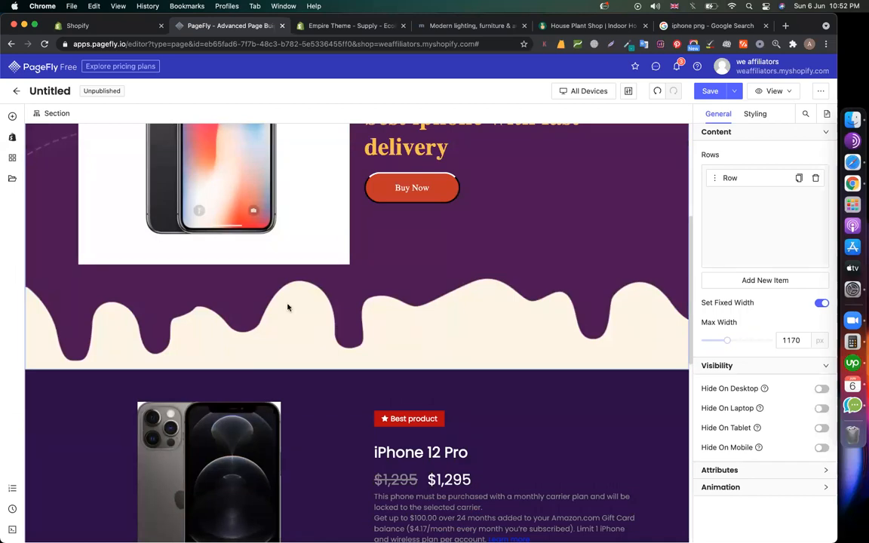
scroll(287, 305, up, 3)
scroll(354, 306, down, 7)
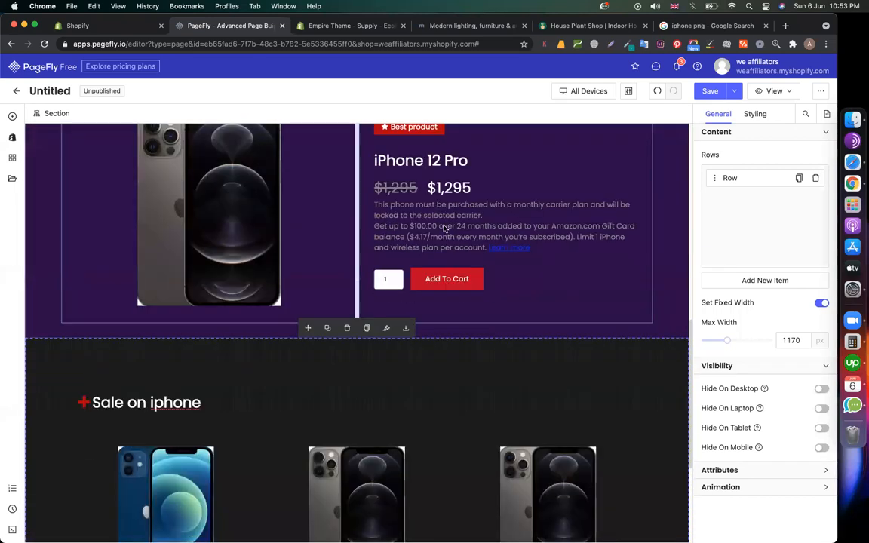
scroll(320, 241, down, 4)
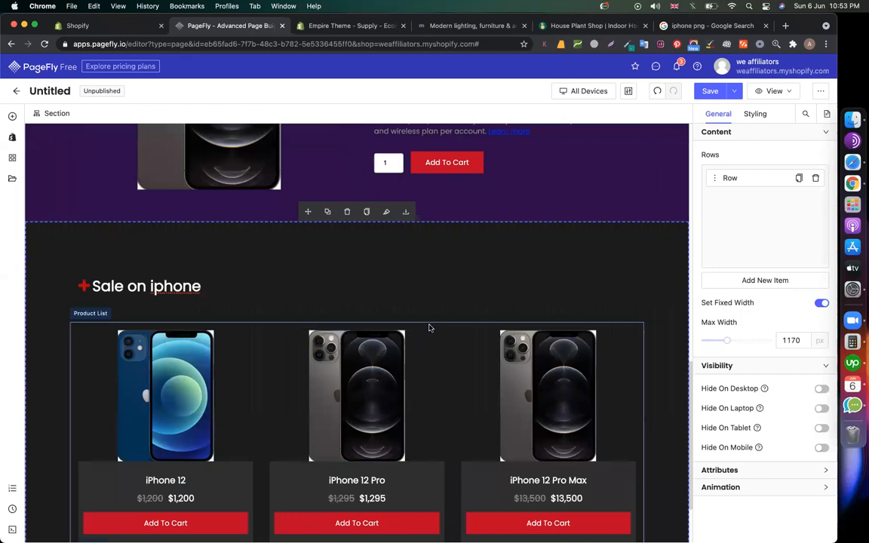
scroll(489, 355, up, 10)
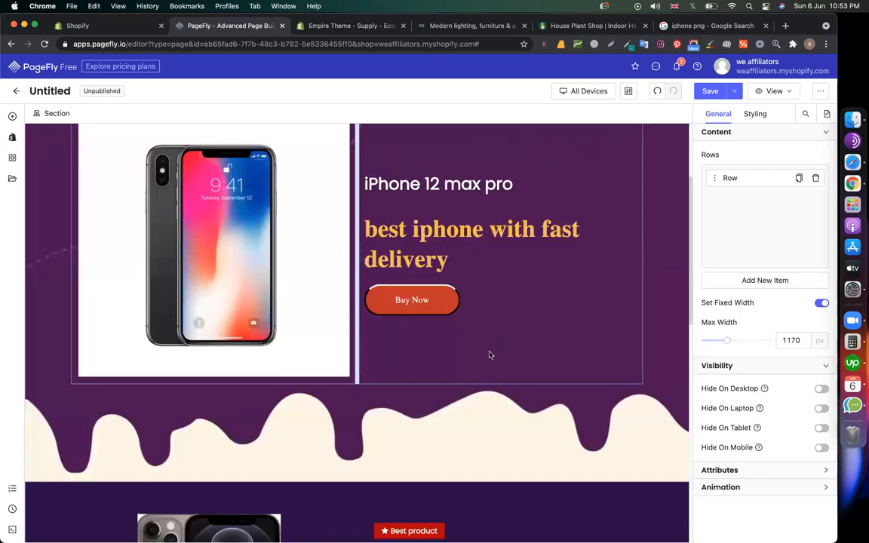
- Examine the built page from the iPhone hero through the featured iPhone 12 Pro to the "Sale on iphone" product list
scroll(488, 354, down, 10)
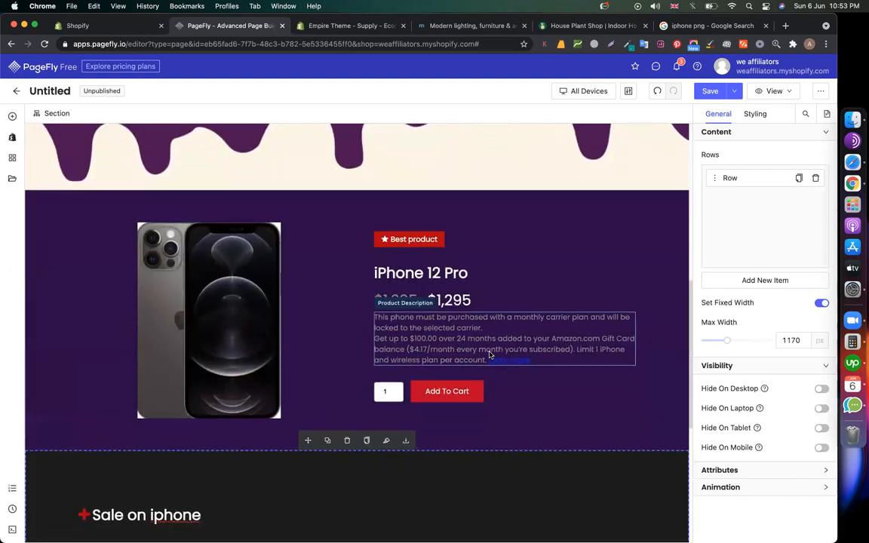
scroll(488, 354, down, 4)
scroll(217, 380, down, 4)
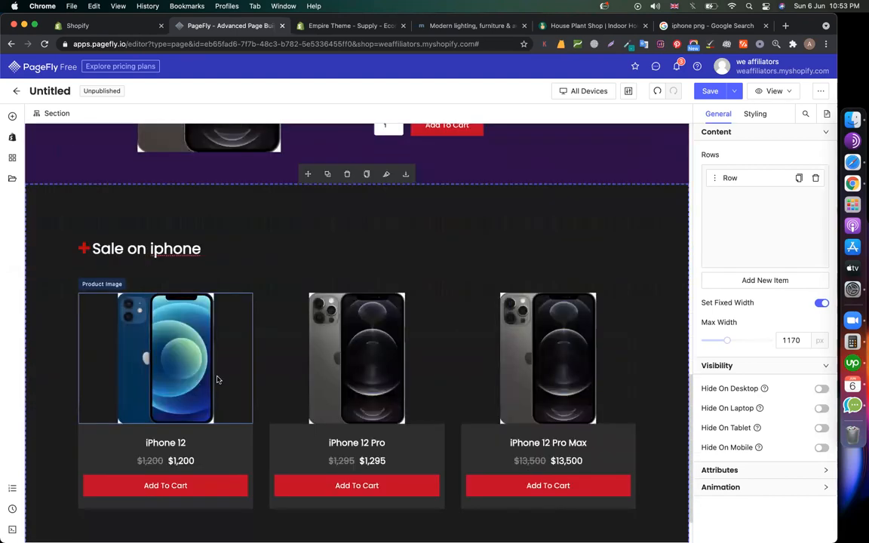
click(12, 117)
click(12, 137)
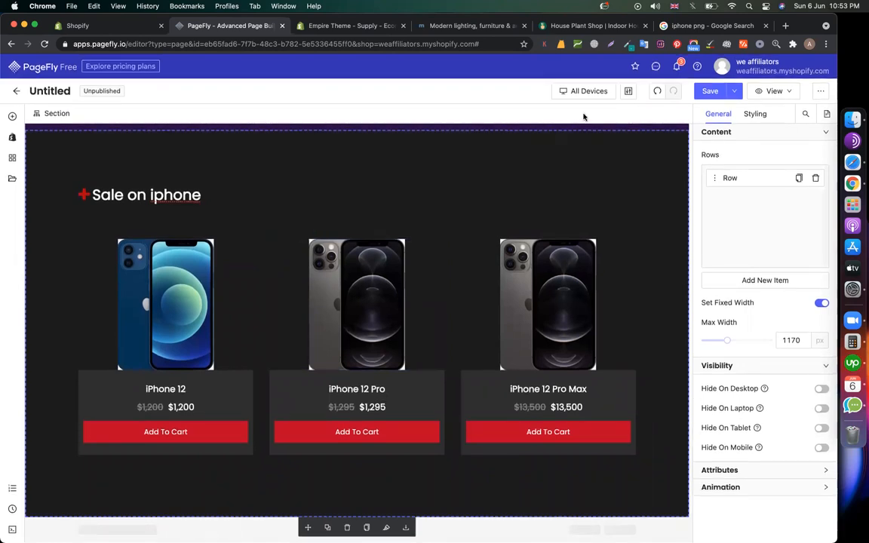
scroll(411, 298, up, 10)
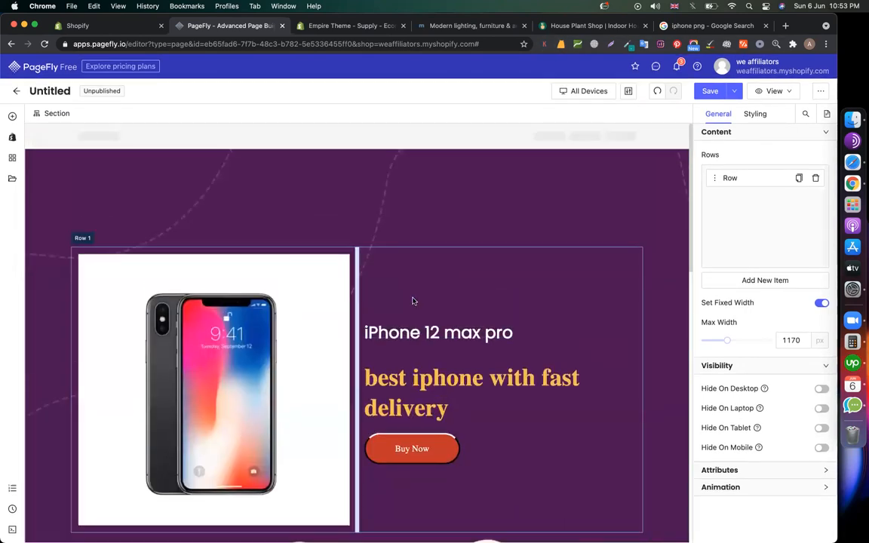
scroll(413, 301, down, 10)
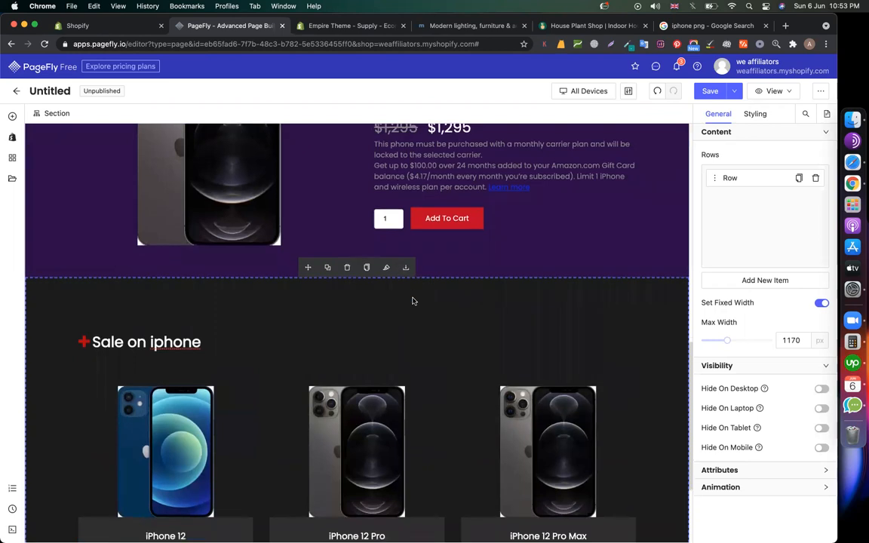
scroll(113, 285, down, 3)
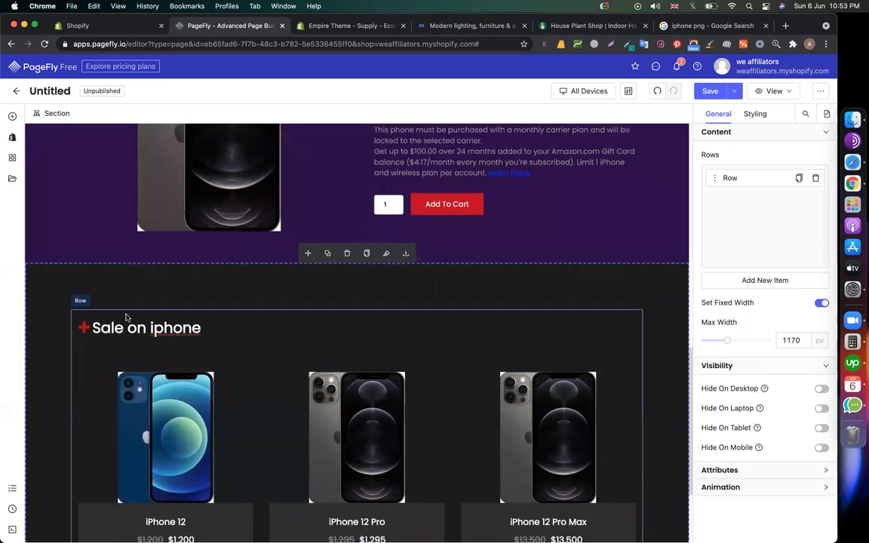
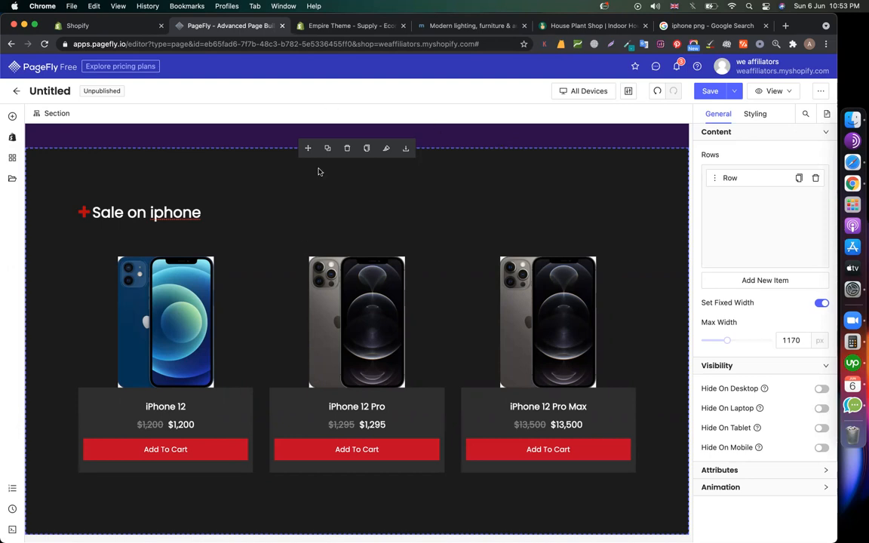
scroll(302, 247, up, 10)
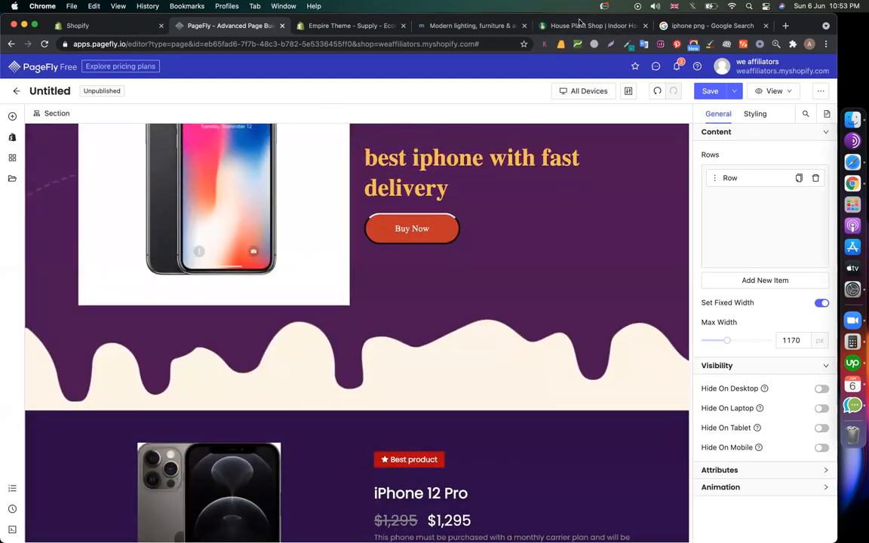
- Switch to the House Plant Shop site and examine how promotional banners are arranged below its product carousel
click(574, 26)
scroll(367, 422, down, 20)
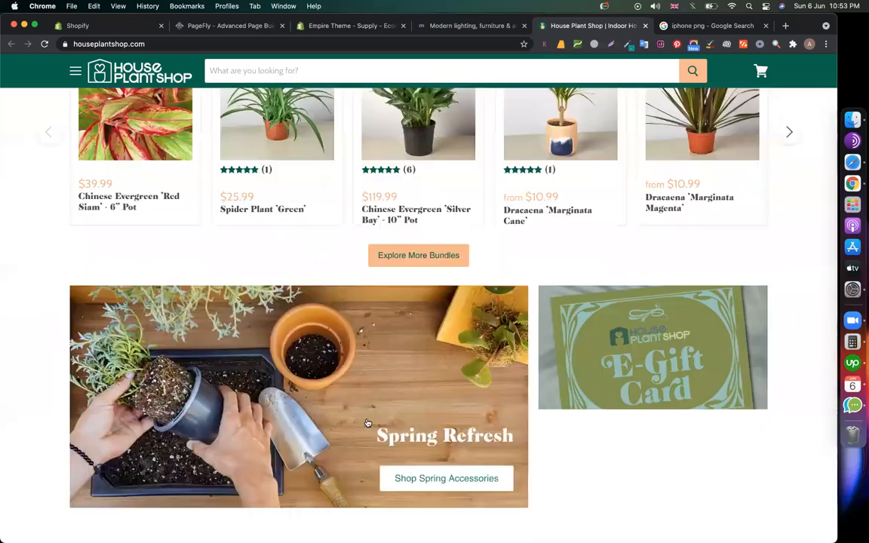
scroll(322, 320, down, 5)
scroll(300, 255, up, 15)
scroll(301, 258, up, 10)
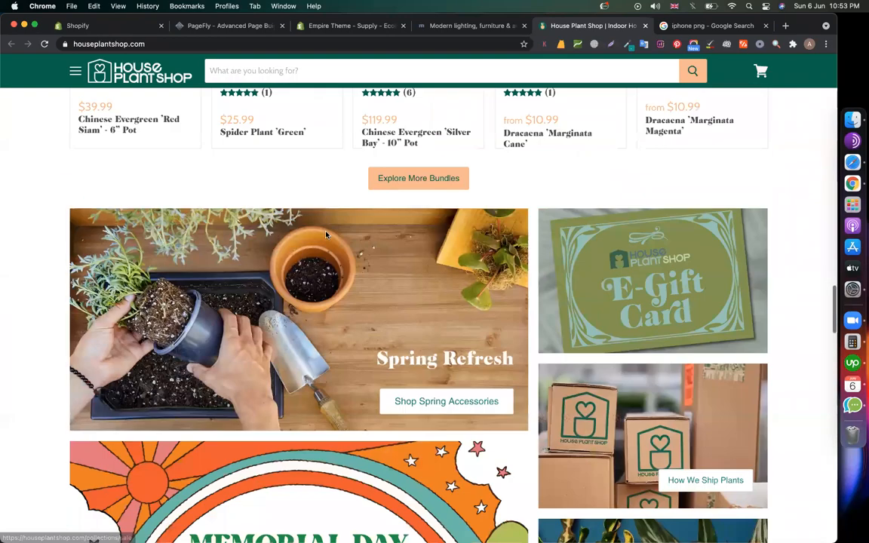
scroll(365, 66, up, 6)
click(347, 27)
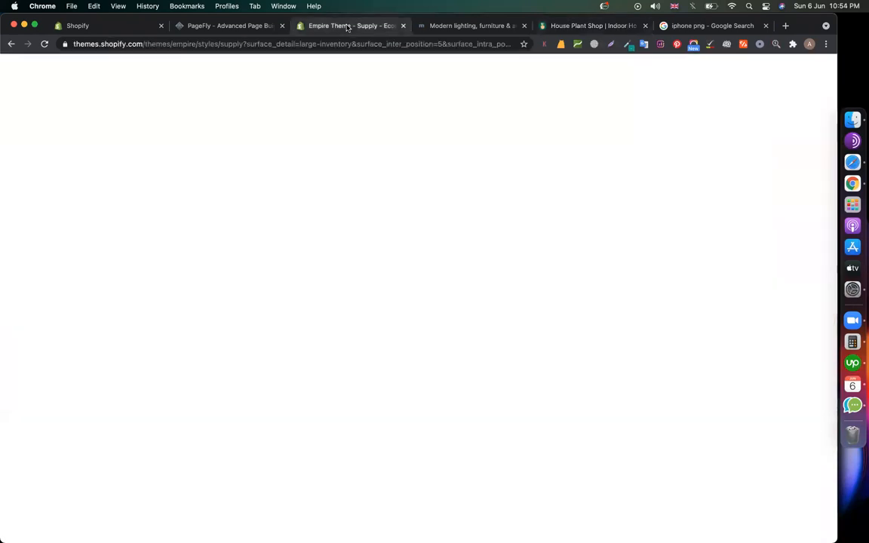
- Return to the PageFly editor and rename the untitled page as "landing"
click(227, 27)
scroll(296, 277, down, 10)
scroll(294, 276, up, 5)
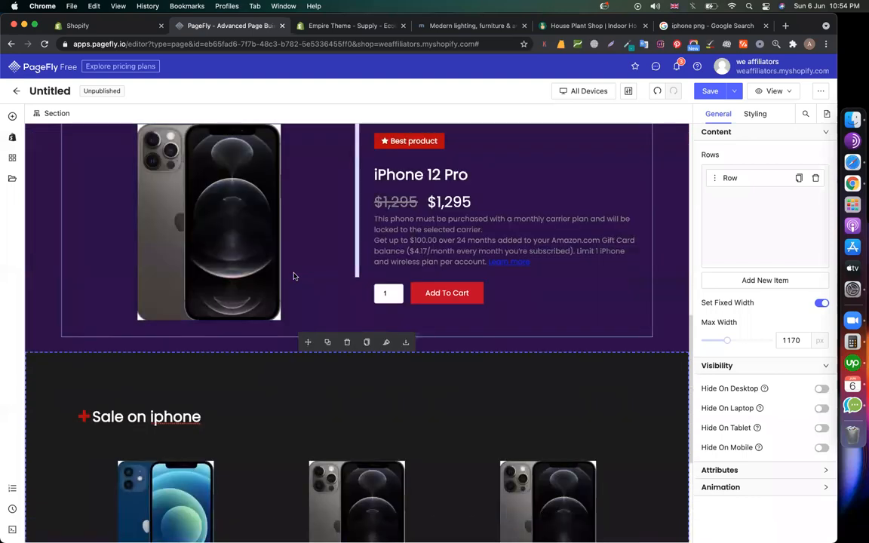
scroll(560, 343, down, 3)
scroll(372, 317, down, 3)
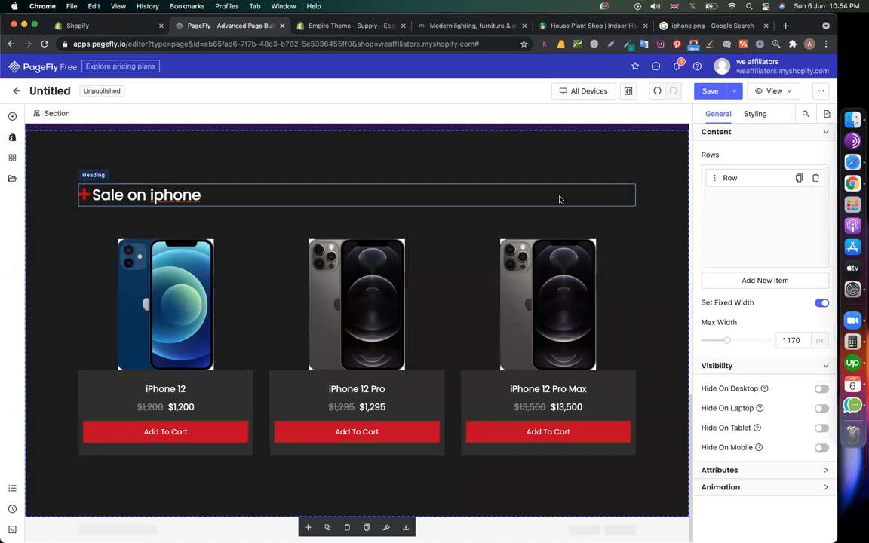
click(55, 92)
text(landing)
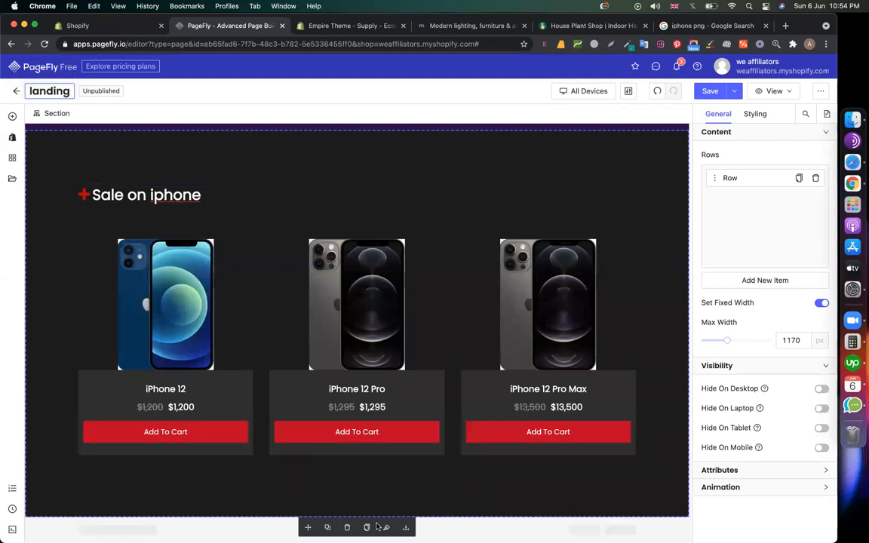
click(330, 98)
- Try moving the featured iPhone 12 Pro title below its description, and move it back above the price
scroll(301, 310, up, 10)
scroll(286, 310, down, 6)
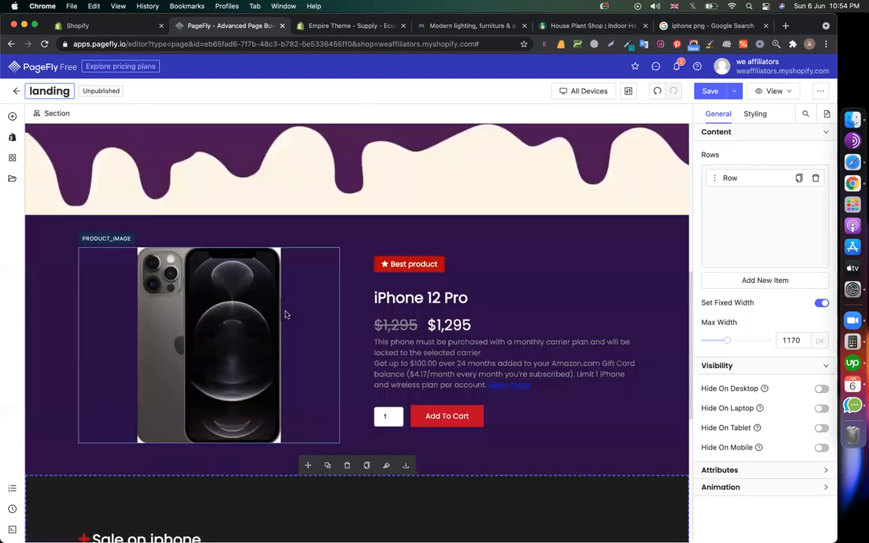
scroll(85, 242, up, 2)
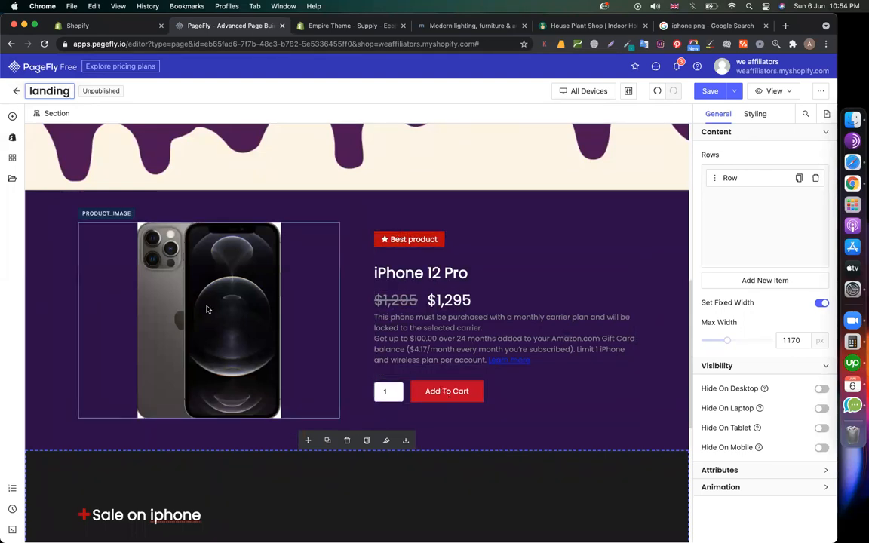
click(442, 269)
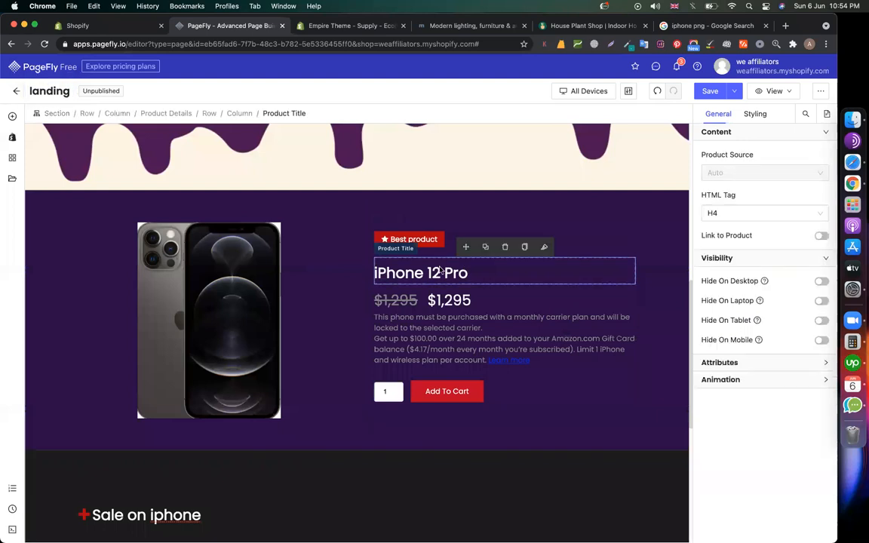
drag(466, 249, 464, 365)
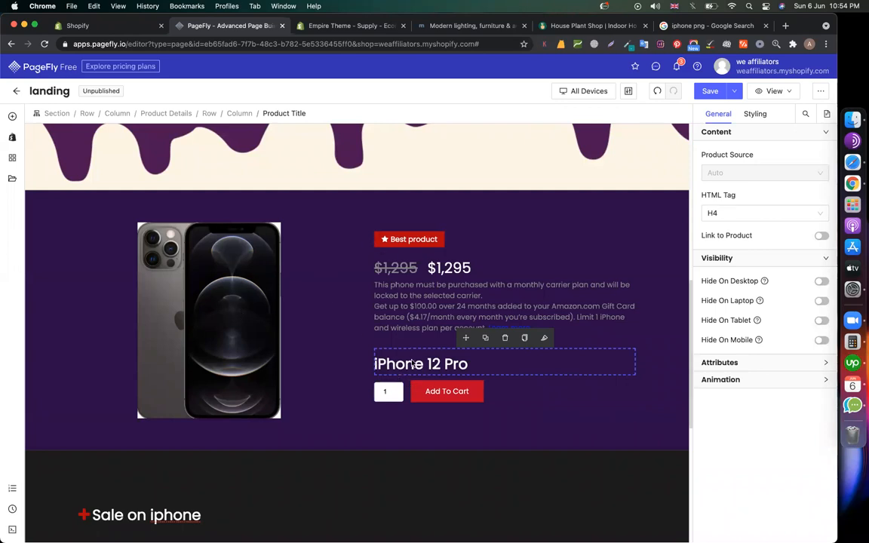
drag(462, 345, 415, 257)
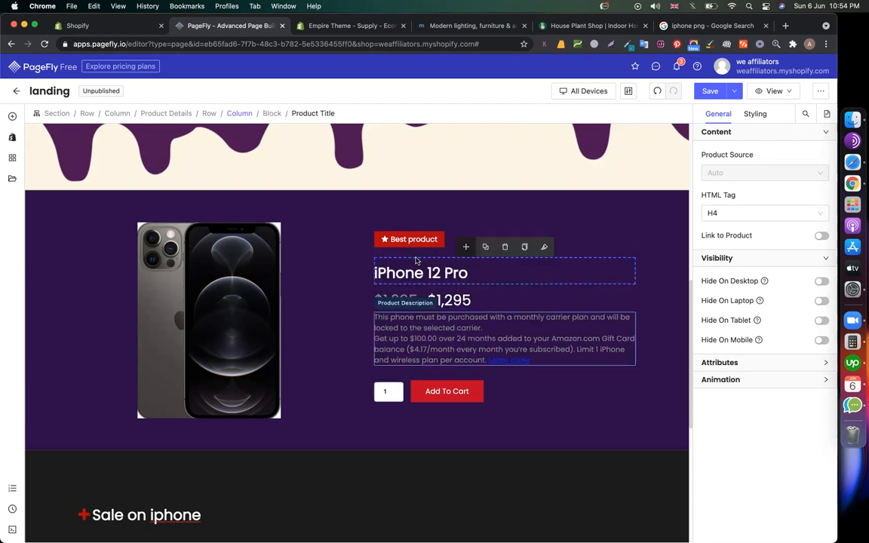
- Add the Trust Badges section with the Christmas tree and three benefits below the sale product list
scroll(339, 375, down, 5)
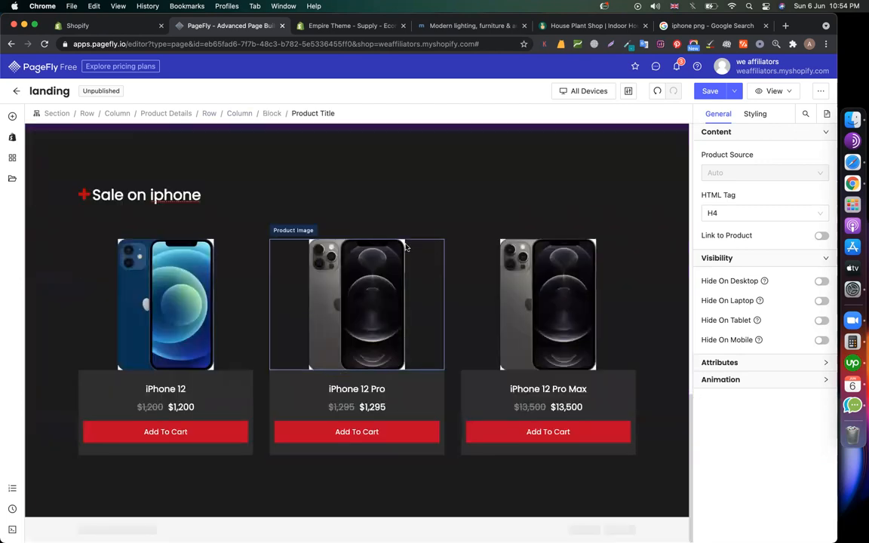
click(12, 178)
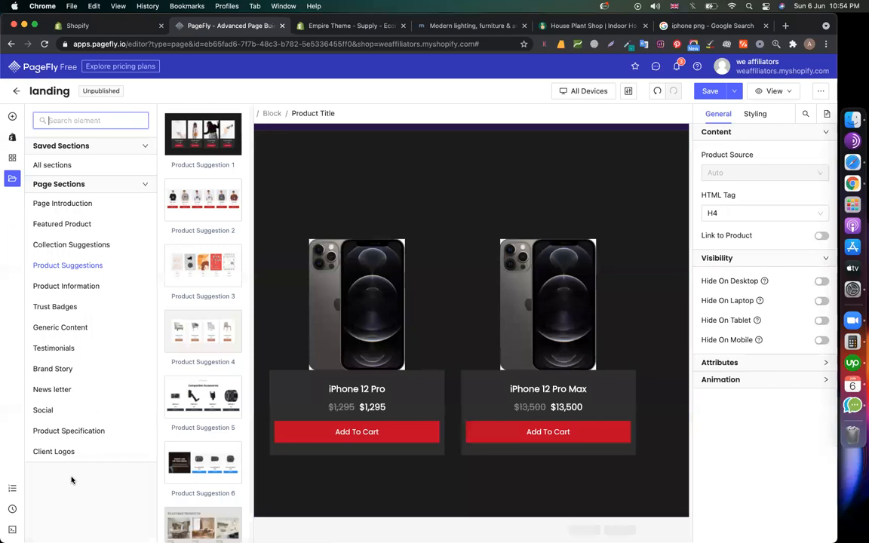
click(67, 303)
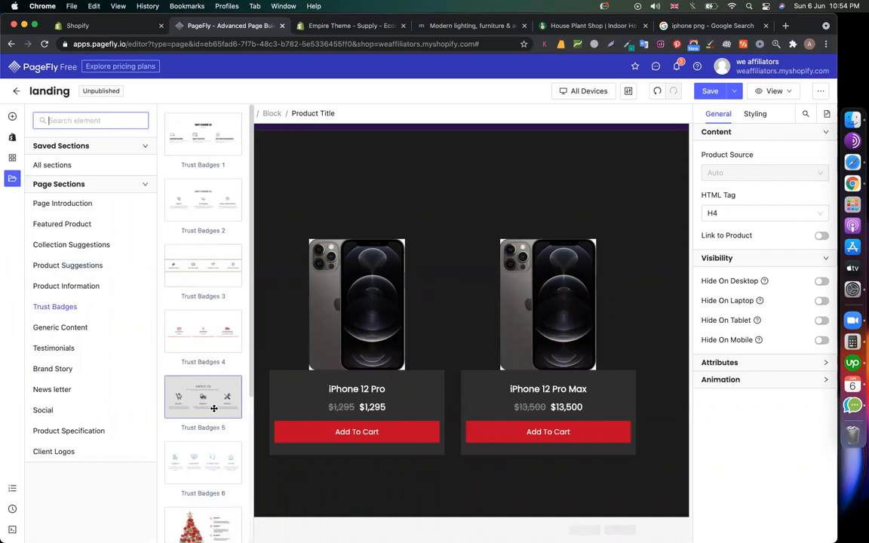
scroll(228, 482, down, 5)
drag(203, 332, 322, 513)
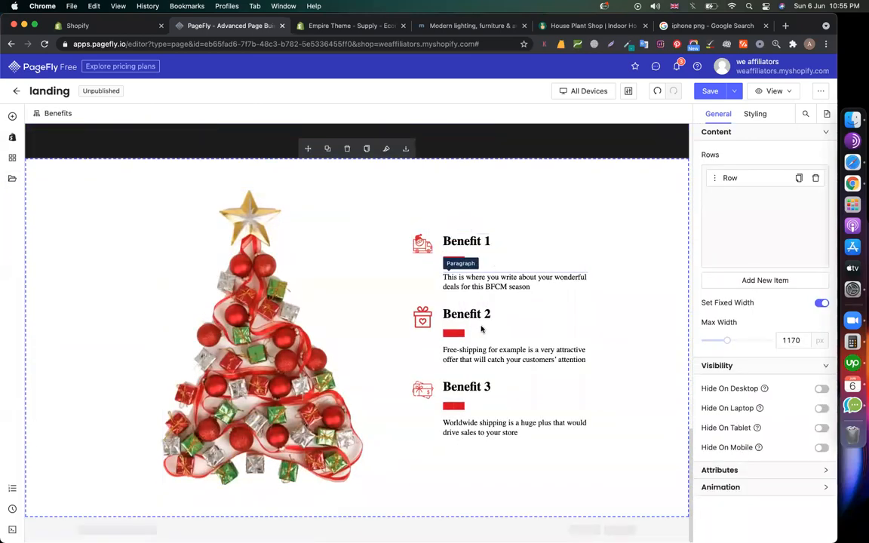
- Change the "Benefit 1" heading in the new benefits section to "Fast delivery"
click(460, 240)
triple_click(461, 240)
text(Fa)
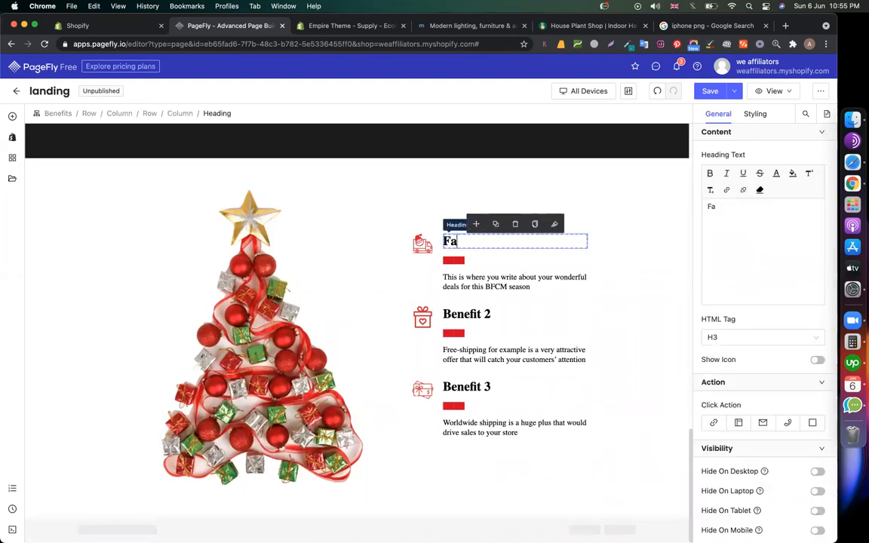
text(st delivert)
key(BackSpace)
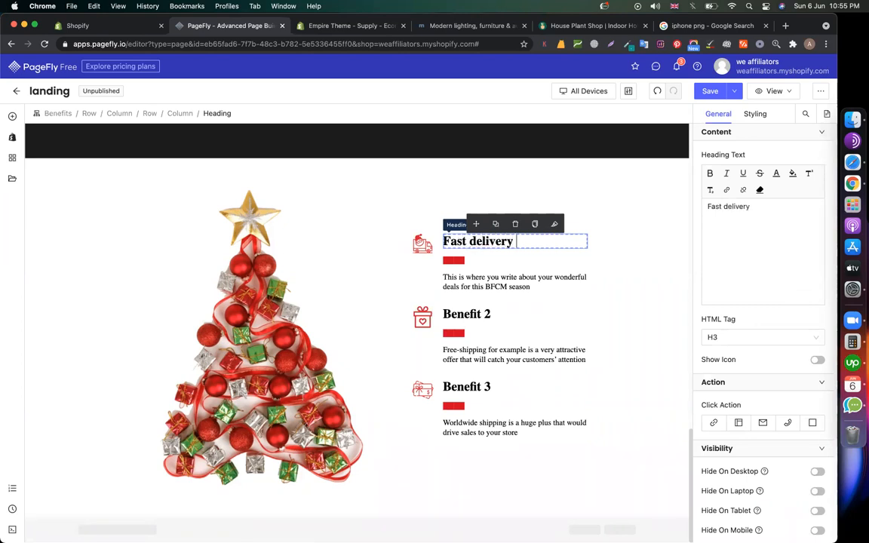
- Examine the home page layouts of The Modern Shop and House Plant Shop, including banners, customer reviews and footer
click(471, 26)
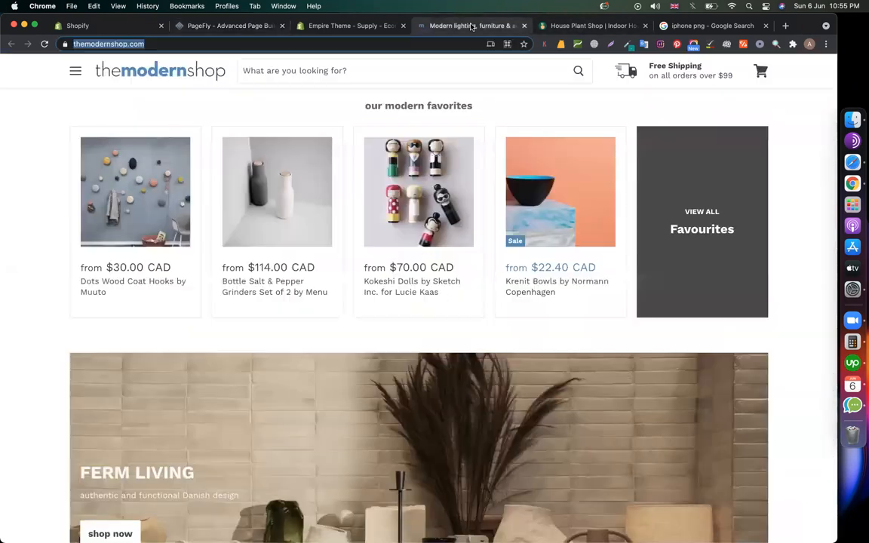
scroll(316, 363, down, 10)
scroll(316, 363, up, 5)
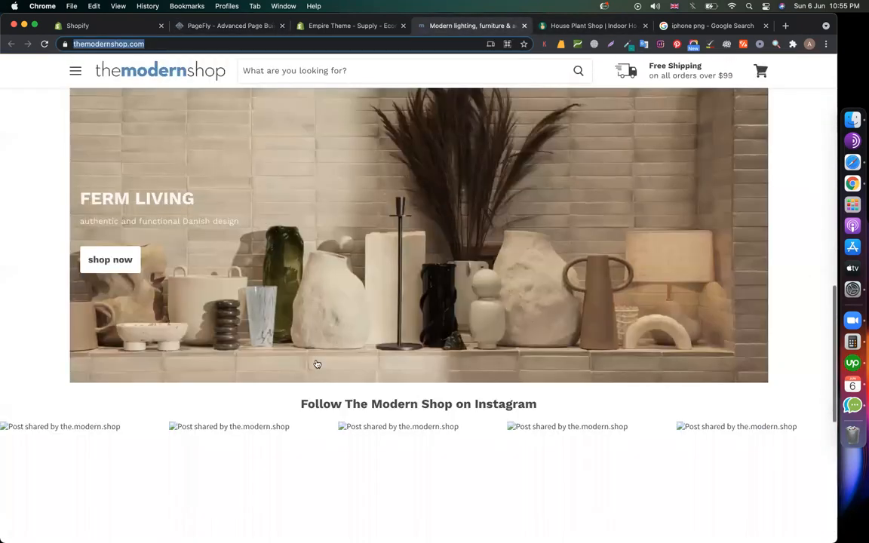
scroll(317, 364, up, 10)
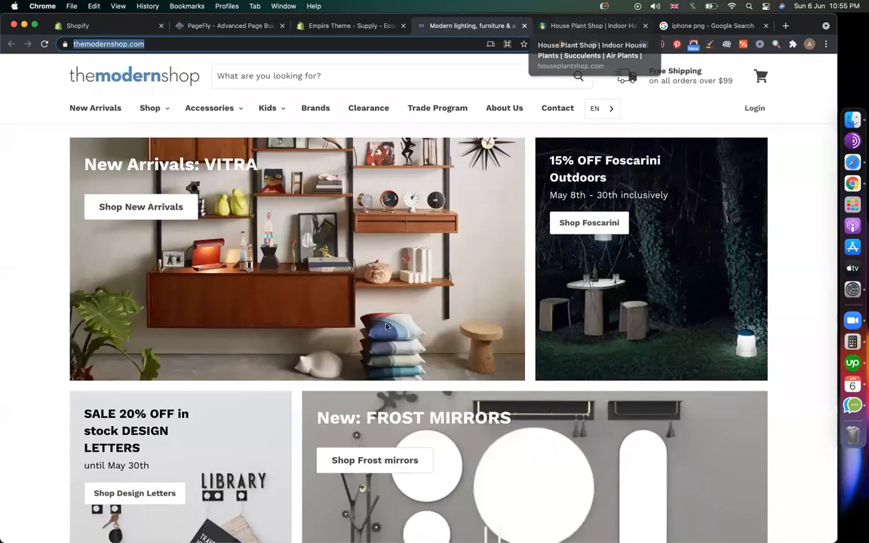
key(ctrl+Tab)
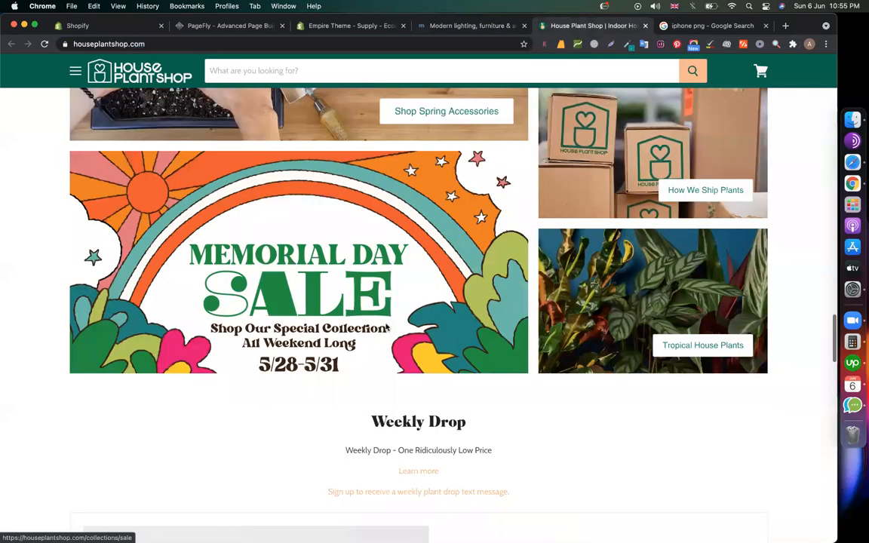
scroll(386, 328, down, 3)
scroll(386, 328, down, 10)
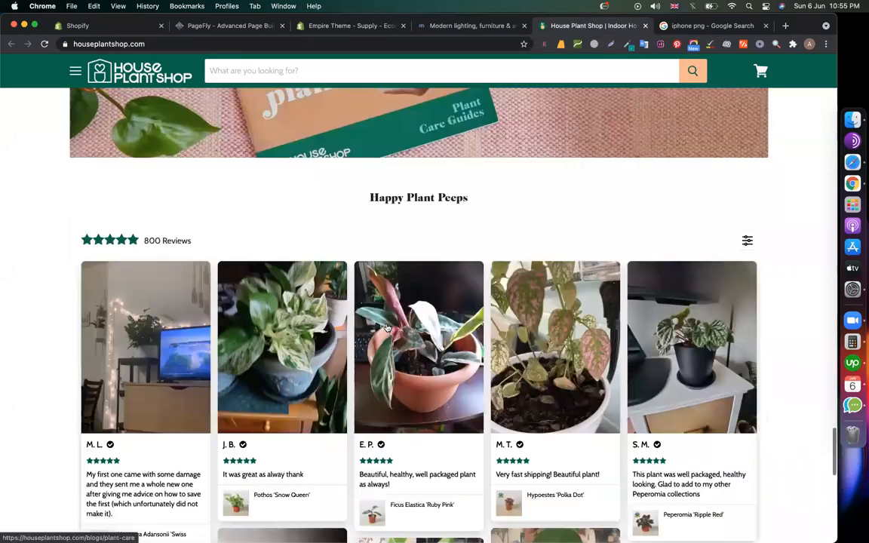
scroll(386, 324, down, 10)
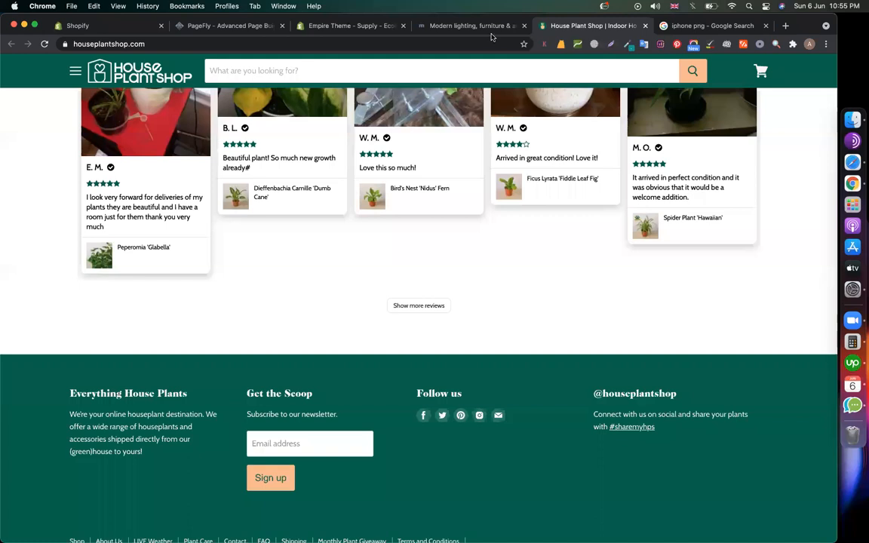
- Return to the PageFly editor and change the "Benefit 2" heading to "Regular Offer"
click(226, 26)
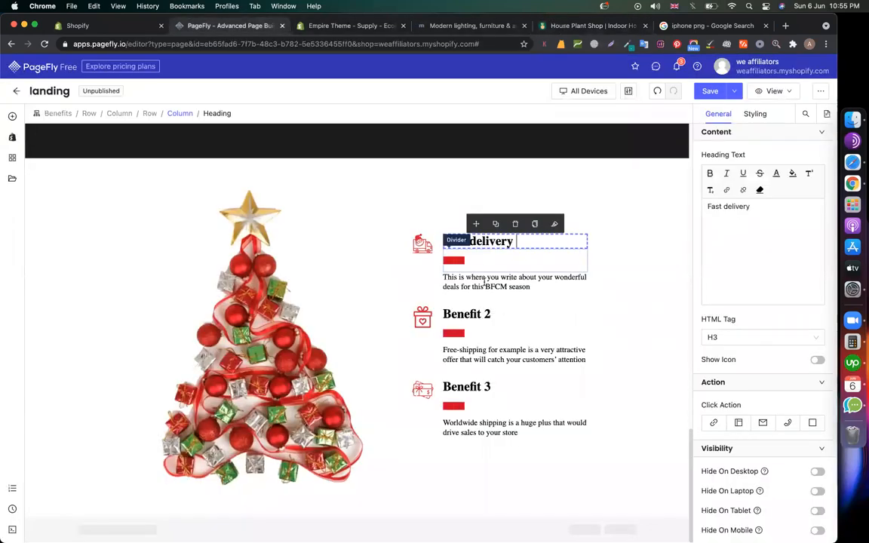
click(469, 313)
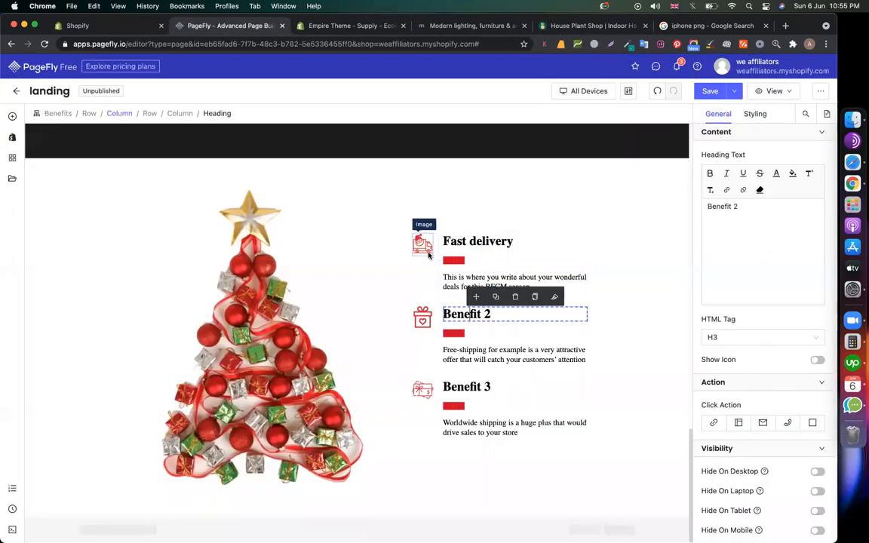
triple_click(465, 315)
text(Red)
text(ular)
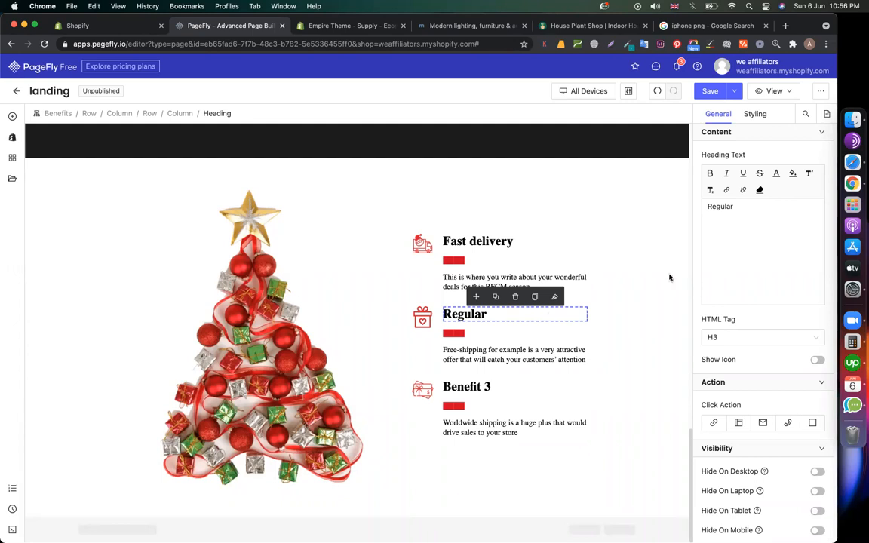
text(Offer)
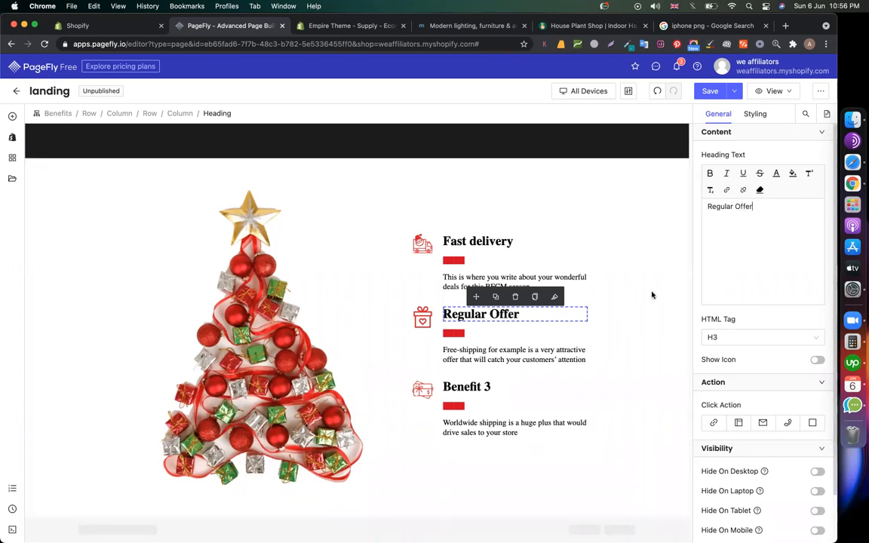
- Change the "Benefit 3" heading in the benefits section to "Gift Card"
click(467, 387)
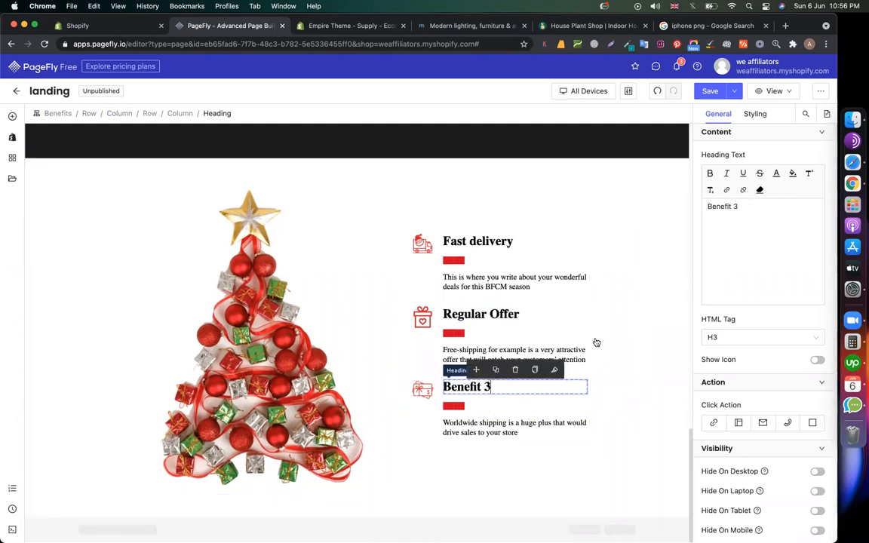
triple_click(800, 205)
text(Gi)
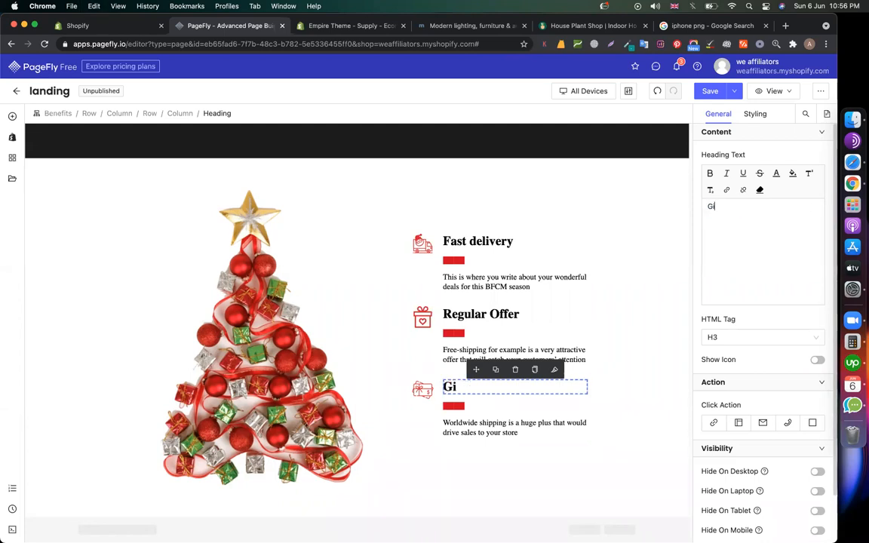
text(ft Card)
scroll(431, 271, up, 2)
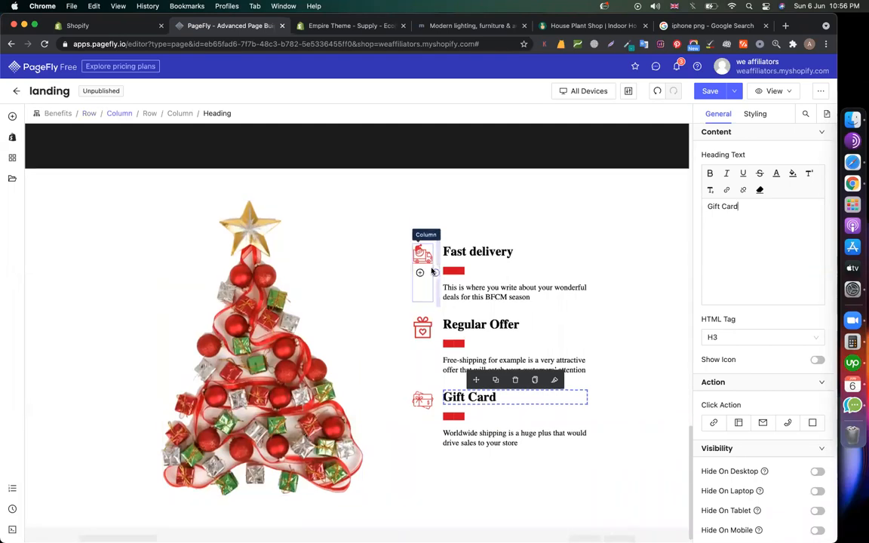
scroll(389, 329, down, 1)
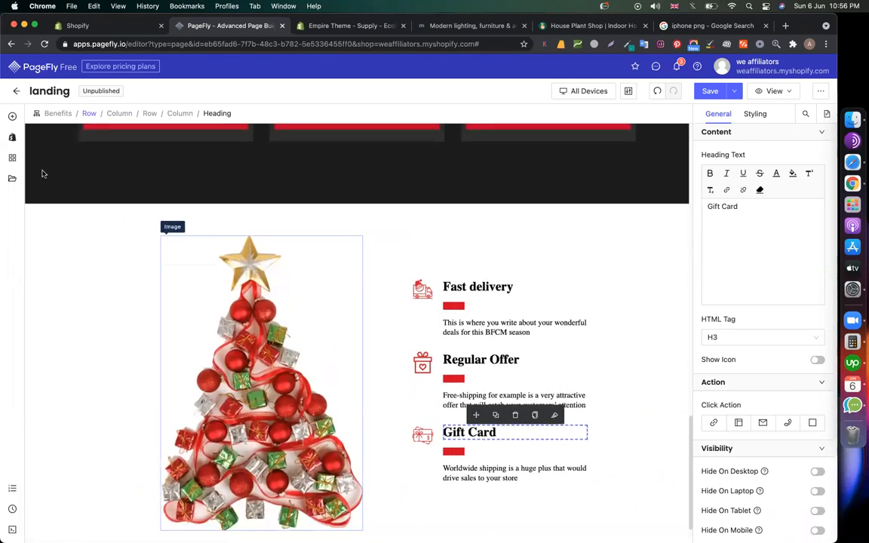
- Add a plain heading above the Christmas tree and benefits list and set its text to "Our Features"
click(12, 116)
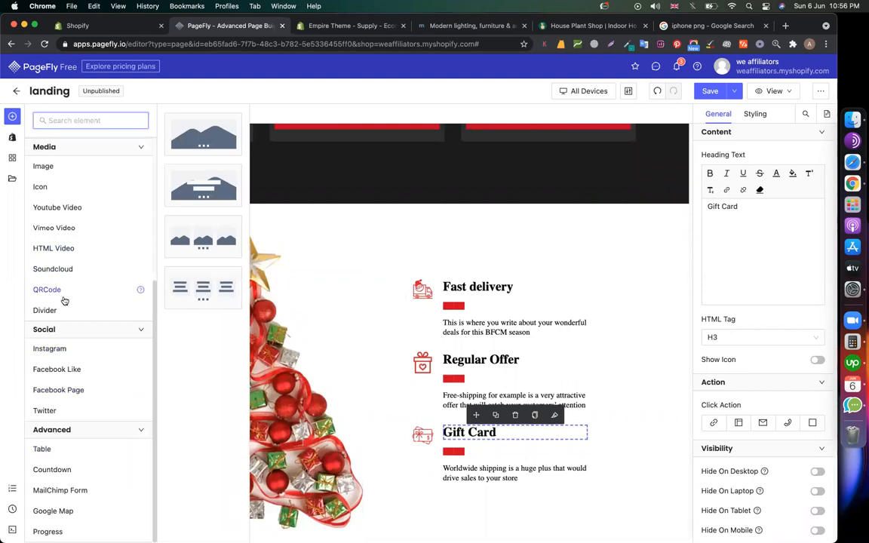
scroll(64, 300, up, 5)
mouse_move(64, 266)
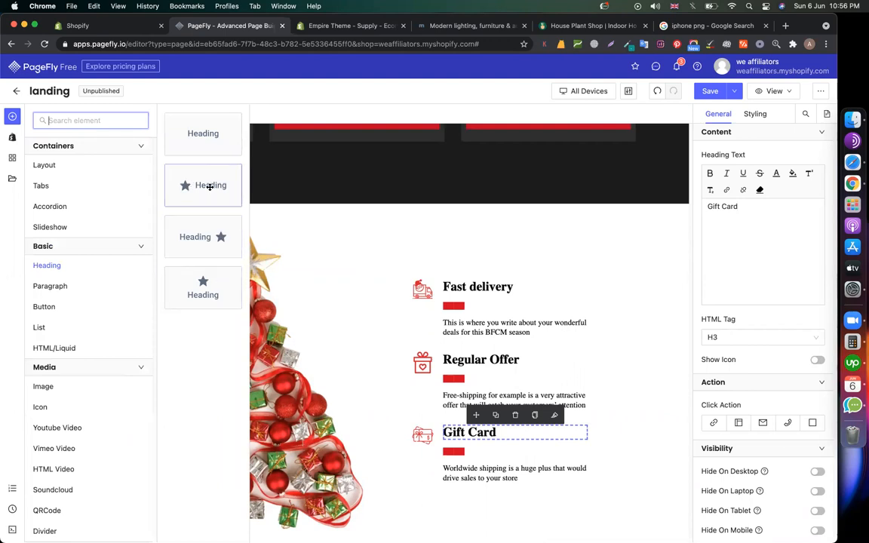
drag(204, 141, 374, 234)
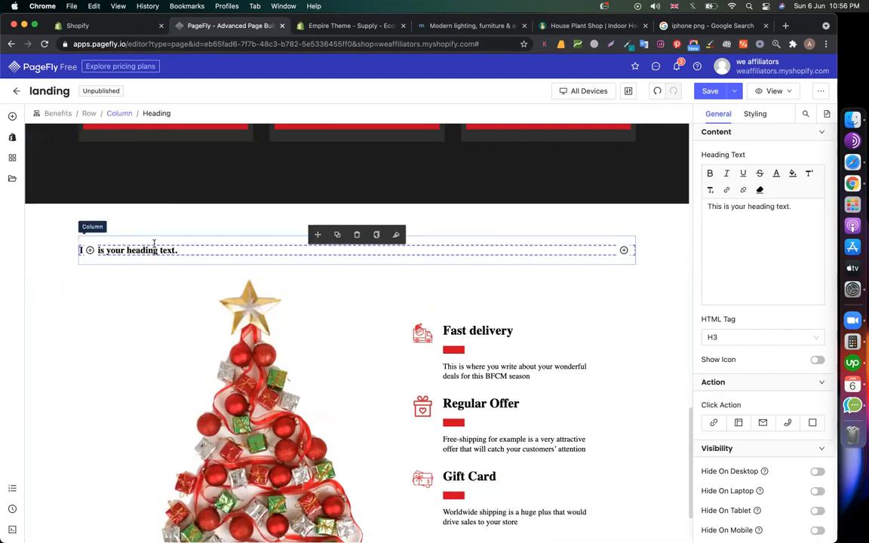
triple_click(737, 230)
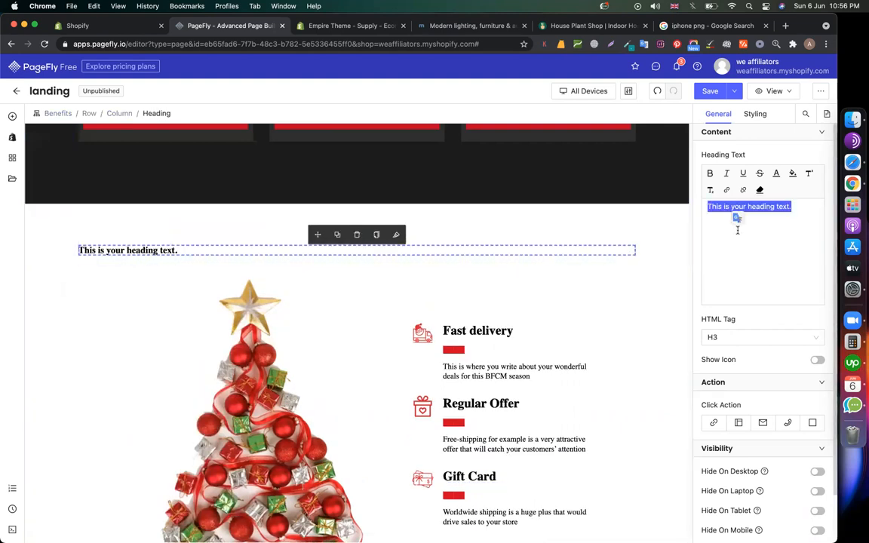
text(Our Features)
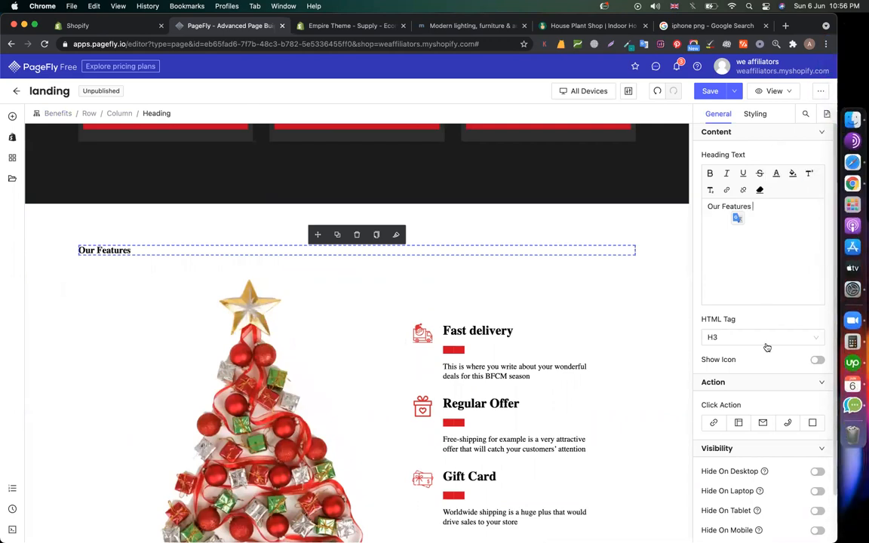
- Style the "Our Features" heading with font size 51 px, centre alignment and the Poppins font
scroll(769, 362, down, 2)
scroll(769, 346, up, 2)
click(757, 117)
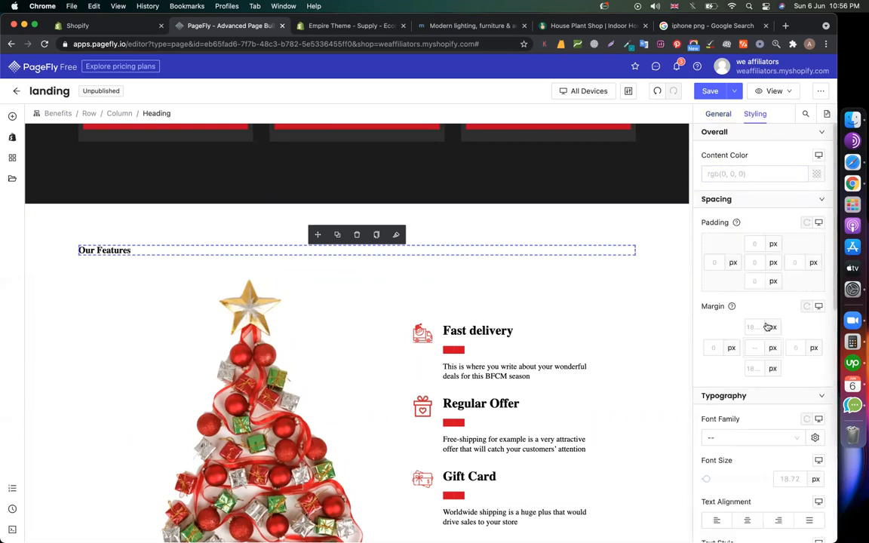
scroll(767, 326, down, 5)
mouse_move(706, 335)
mouse_down()
mouse_move(733, 338)
mouse_move(721, 337)
mouse_up()
click(746, 381)
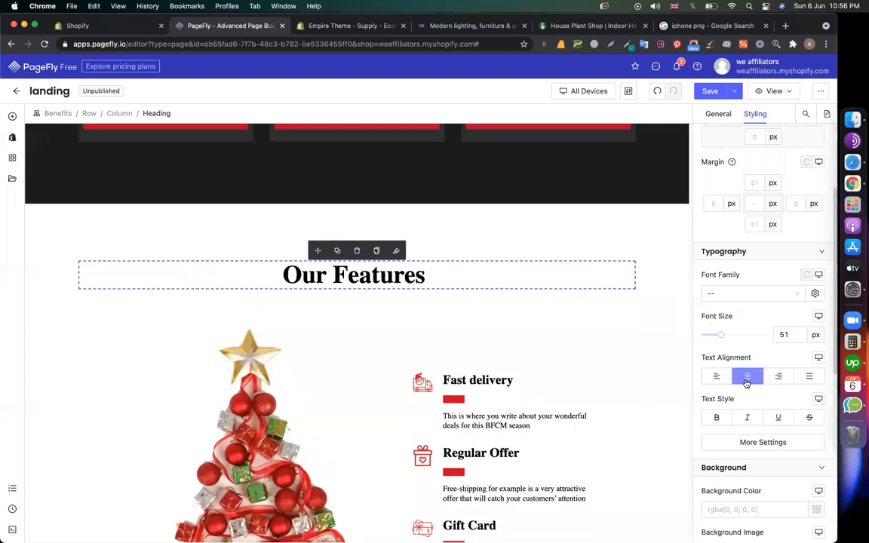
scroll(549, 378, down, 3)
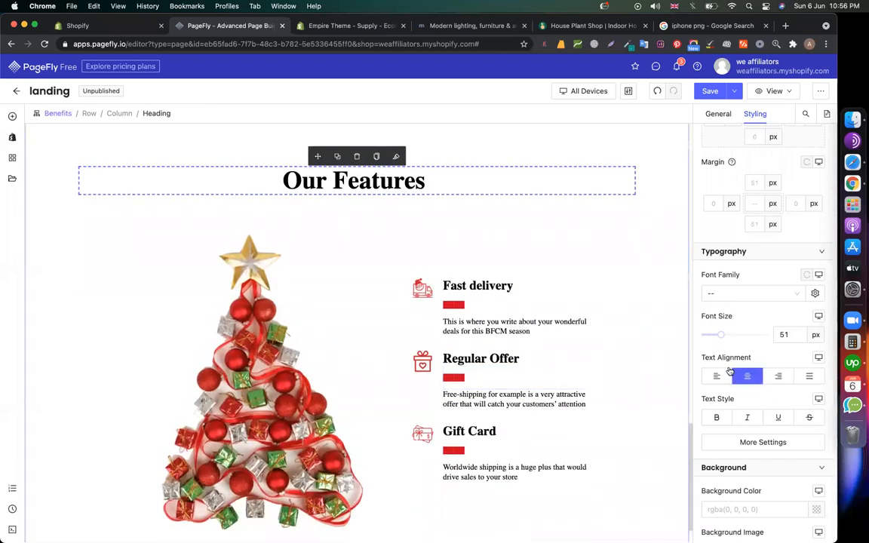
click(752, 294)
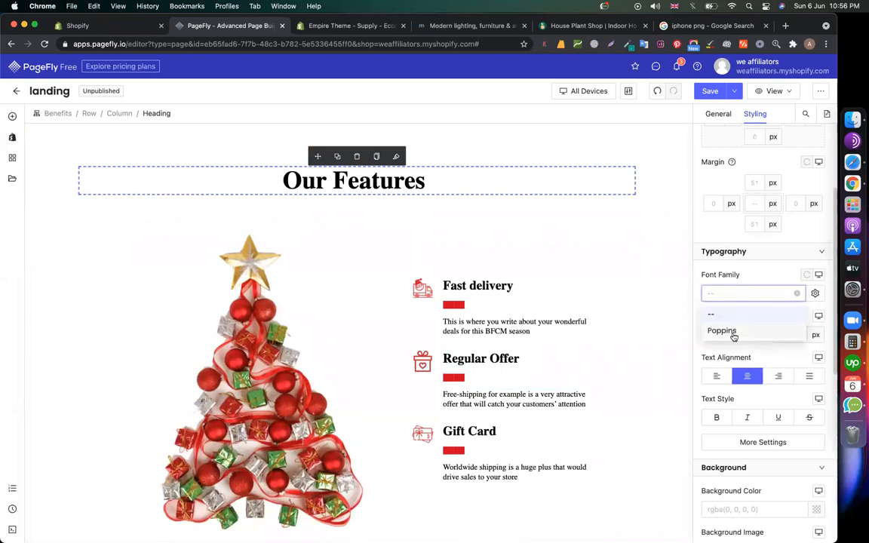
click(732, 335)
scroll(555, 339, down, 2)
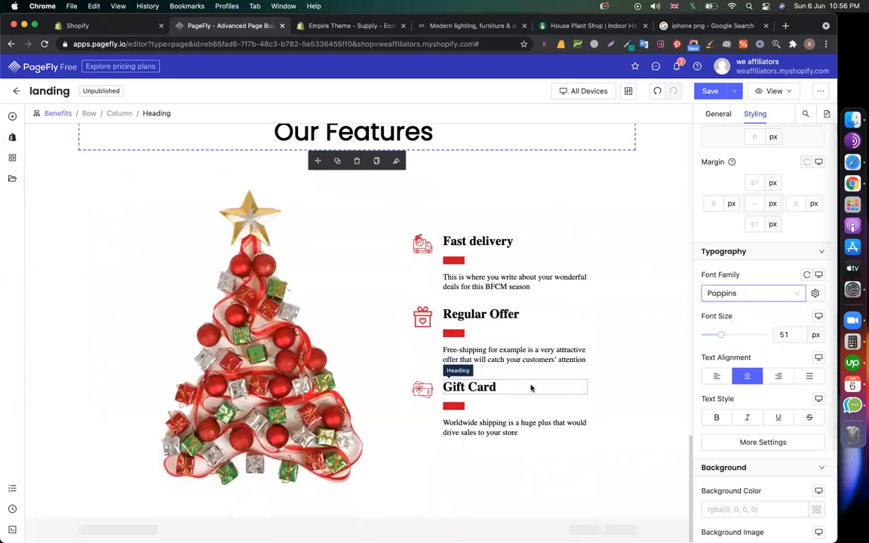
- Add the Product Information 3 section between the featured iPhone 12 Pro and the "Sale on iphone" section
click(12, 178)
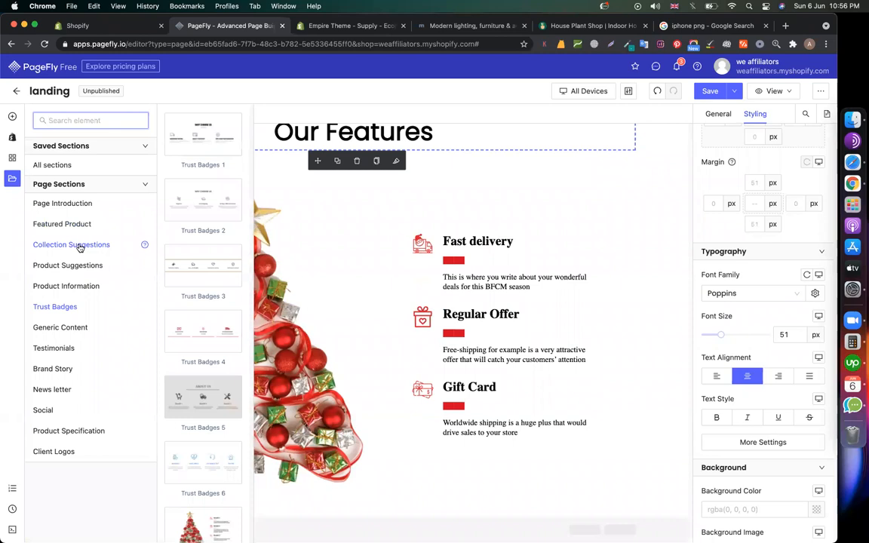
click(78, 285)
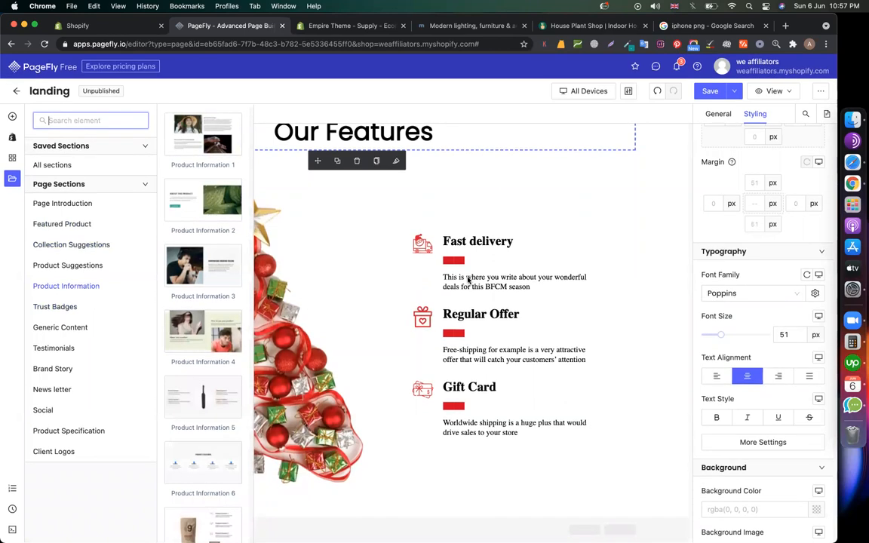
click(417, 181)
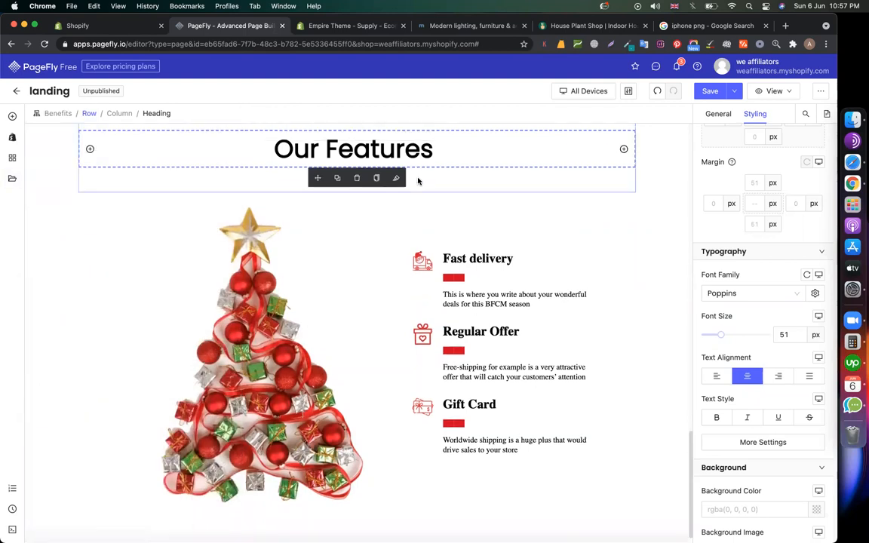
scroll(418, 181, up, 5)
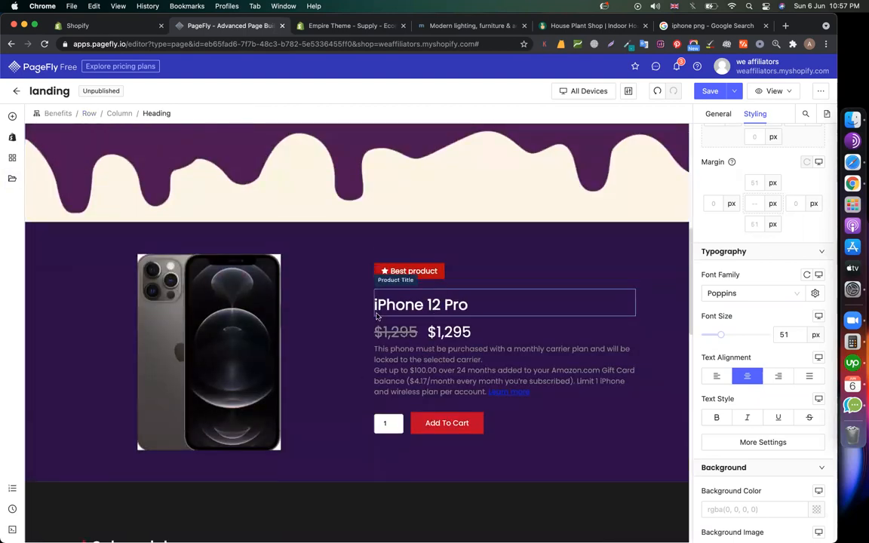
scroll(235, 329, down, 2)
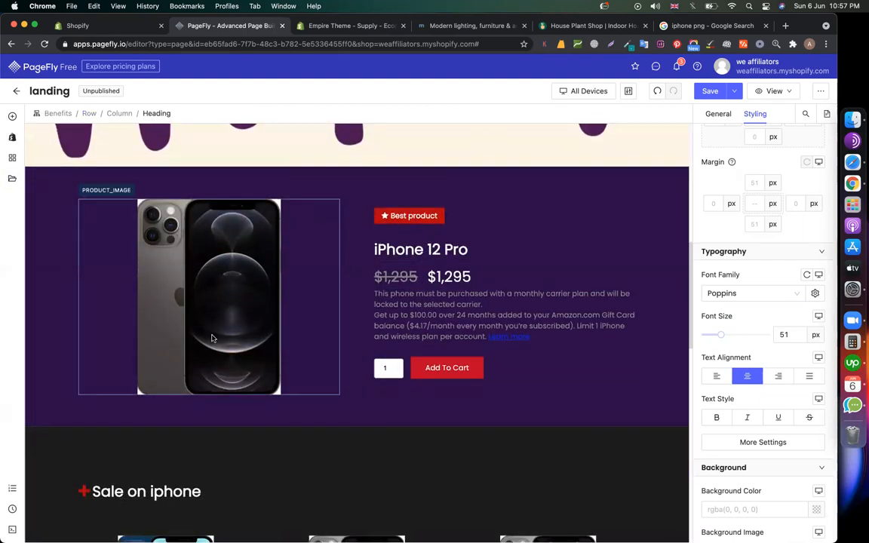
click(11, 178)
drag(230, 290, 415, 429)
scroll(264, 263, down, 5)
scroll(265, 264, up, 2)
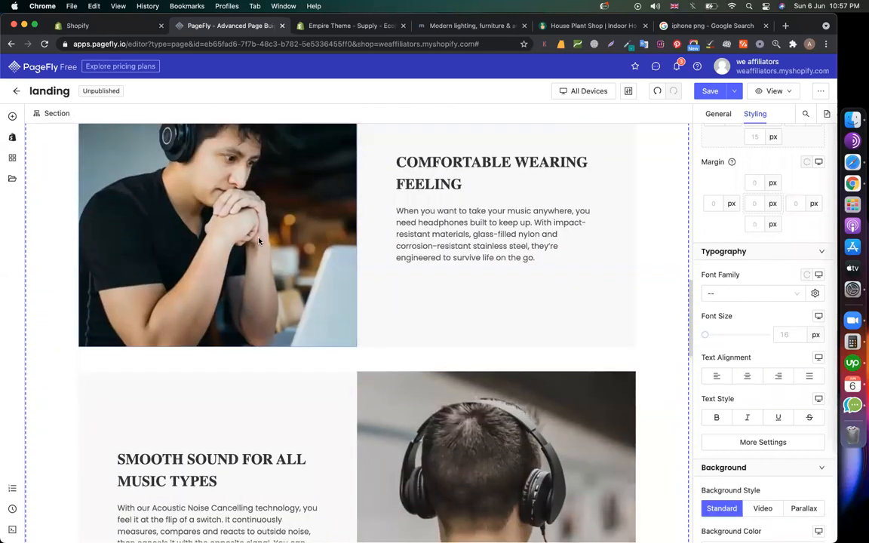
- Open the Image Manager for the photo beside the "Comfortable wearing feeling" heading
click(197, 227)
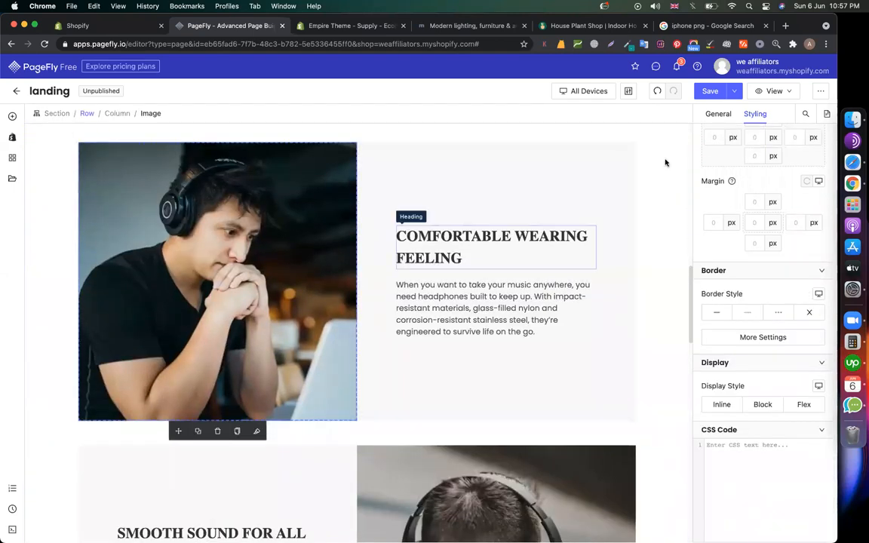
click(718, 114)
click(752, 195)
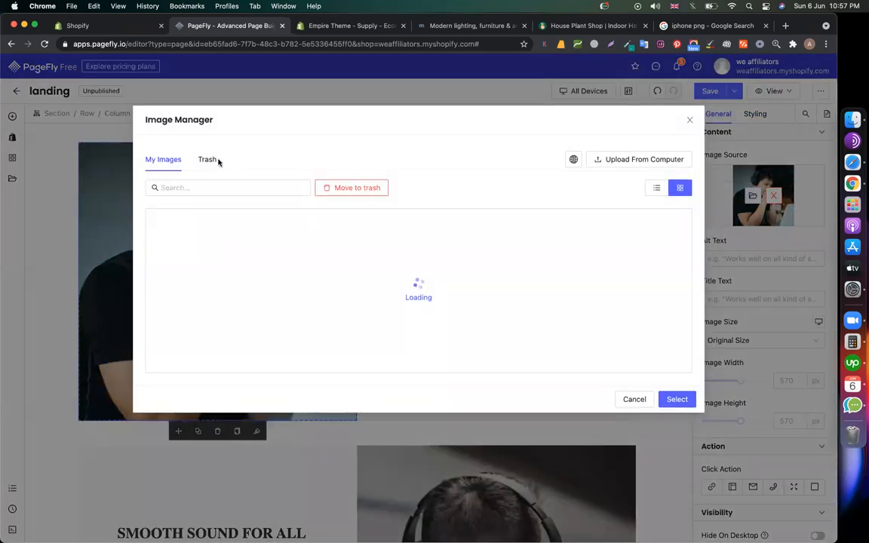
click(630, 160)
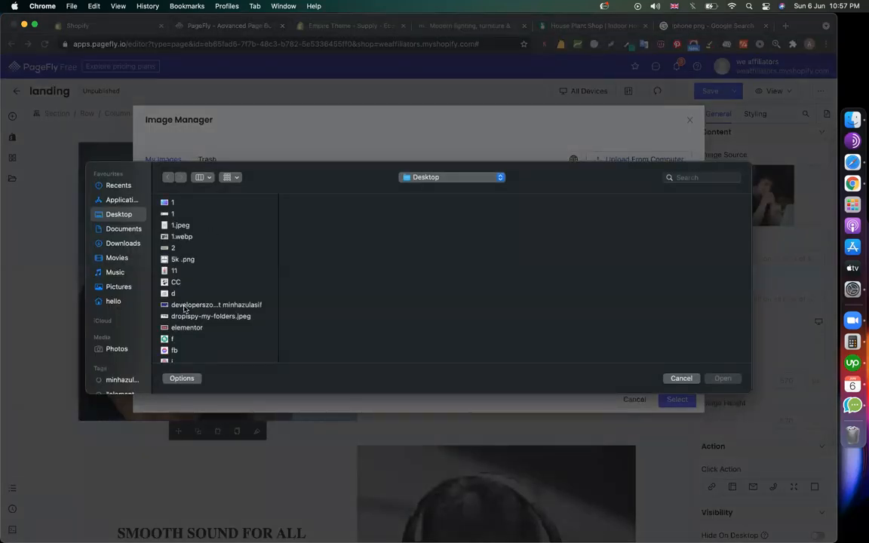
click(184, 308)
key(i)
key(p)
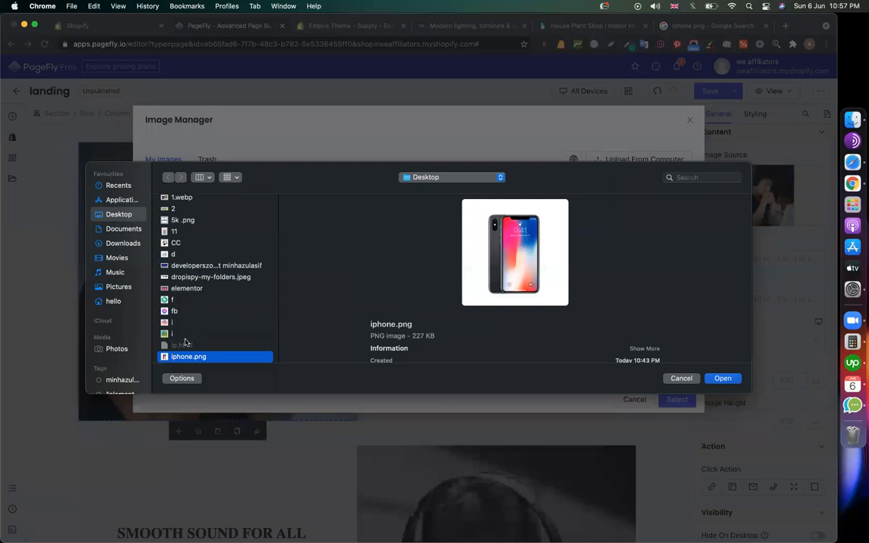
scroll(186, 342, down, 2)
click(182, 312)
click(179, 347)
scroll(183, 348, down, 3)
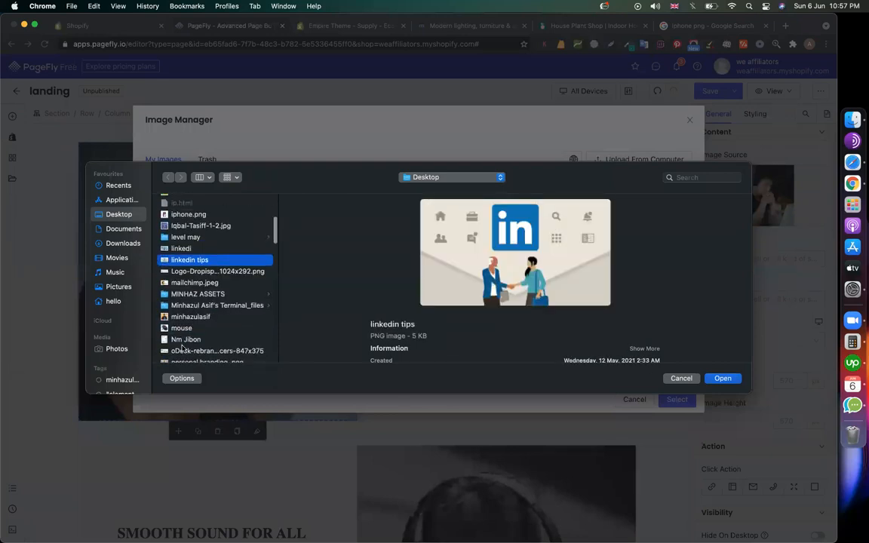
click(119, 244)
key(u)
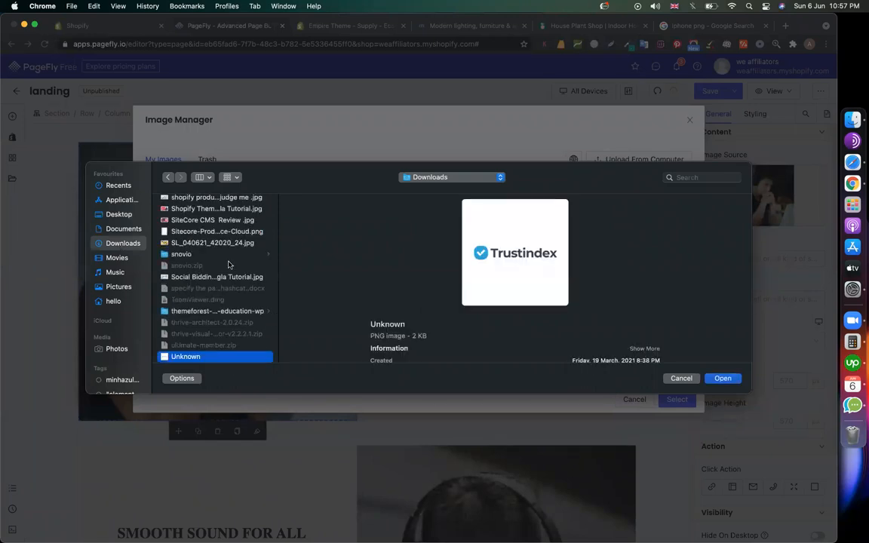
click(682, 381)
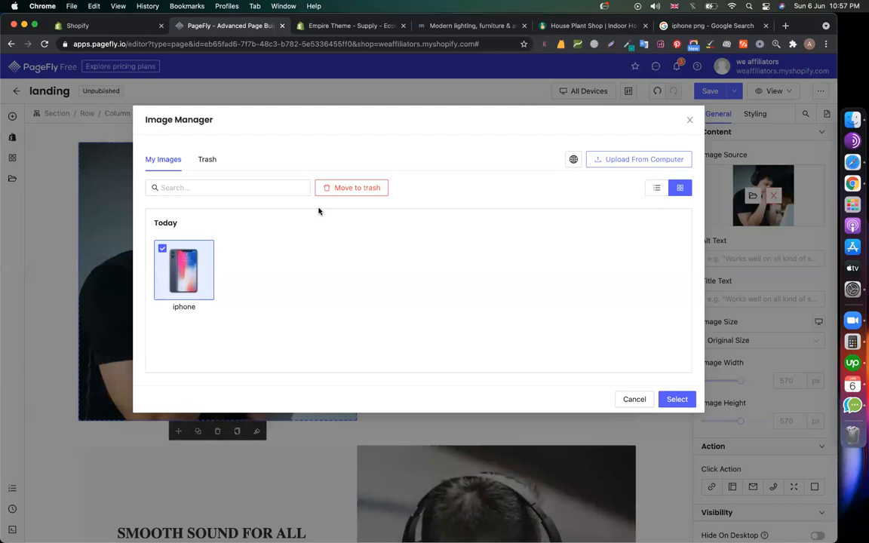
- Replace the photo with the already uploaded "iphone" image
click(185, 280)
click(194, 281)
click(676, 400)
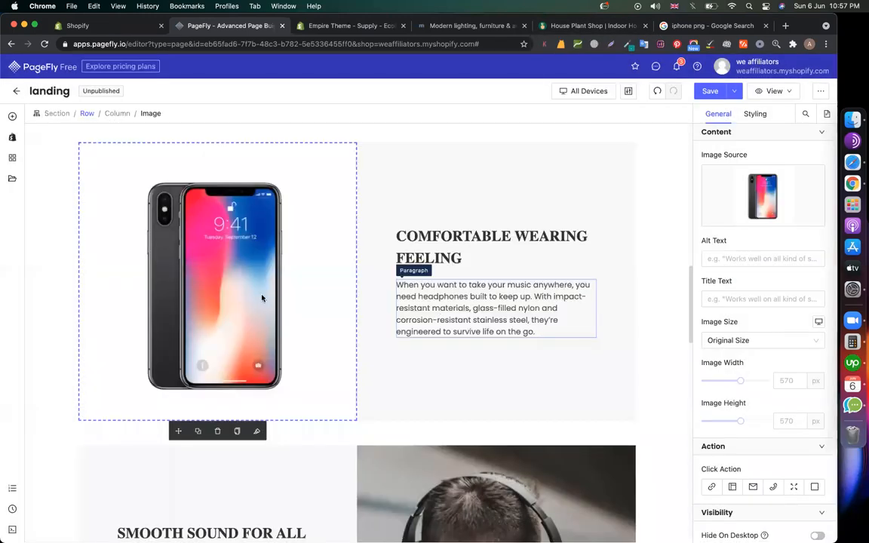
- Select the "Comfortable wearing feeling" heading and search Google for "iphone 12 features" across all results
click(400, 243)
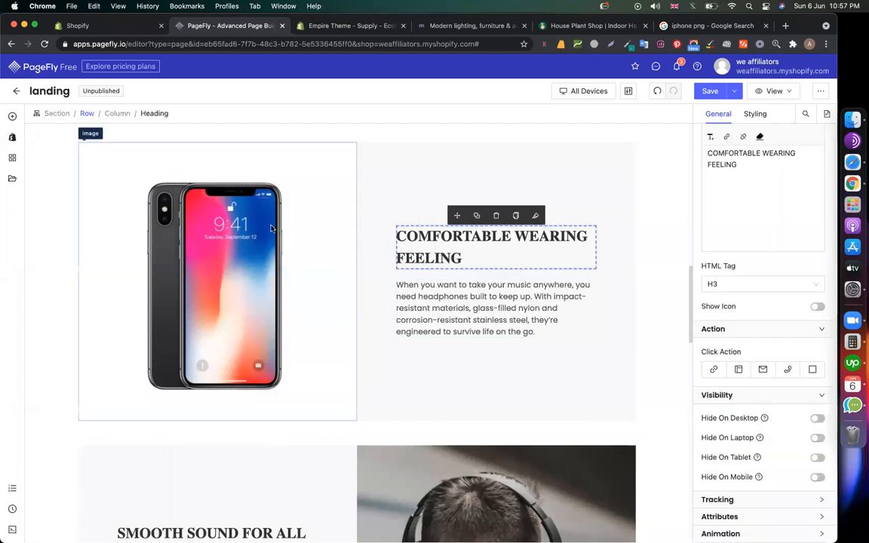
click(710, 27)
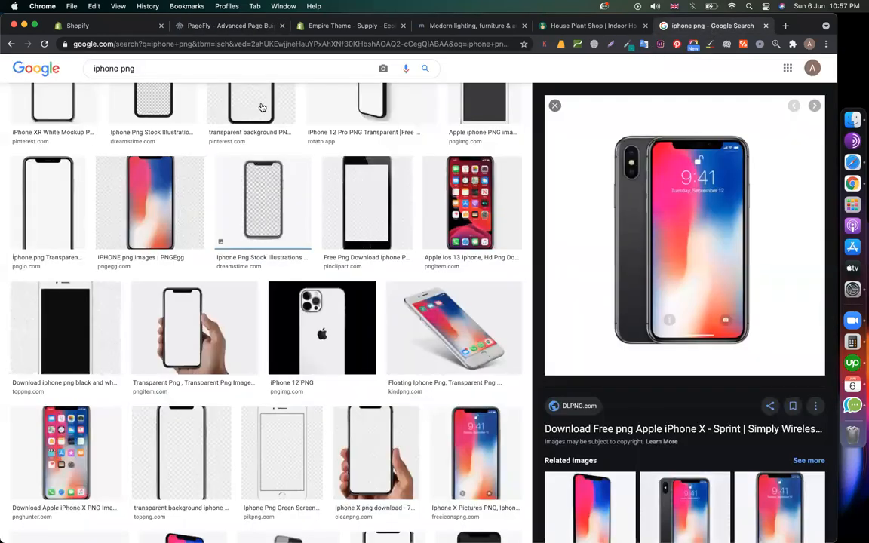
key(BackSpace)
key(BackSpace)
key(BackSpace)
text(1)
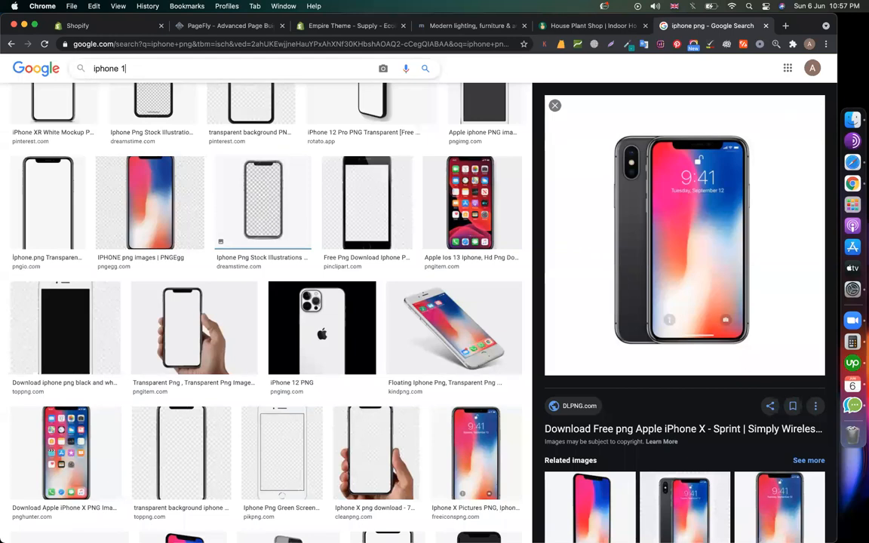
text(2 features)
key(Return)
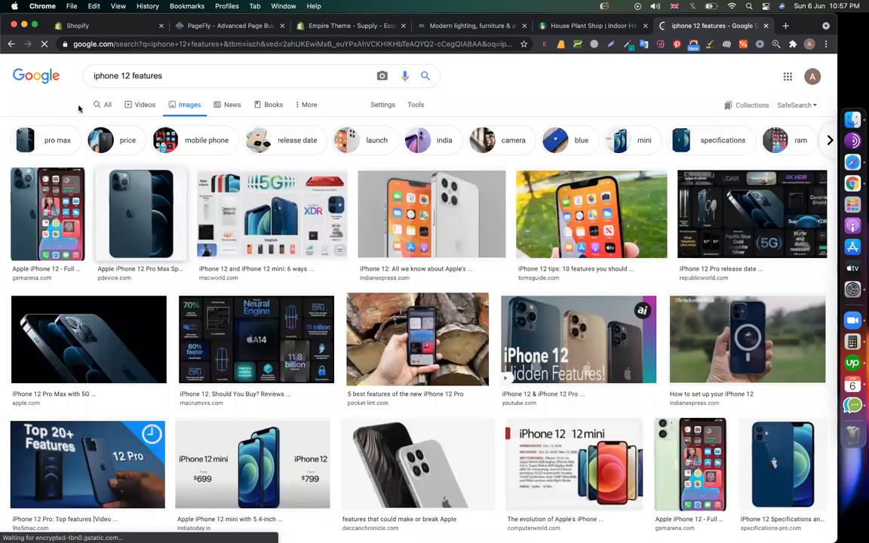
click(102, 107)
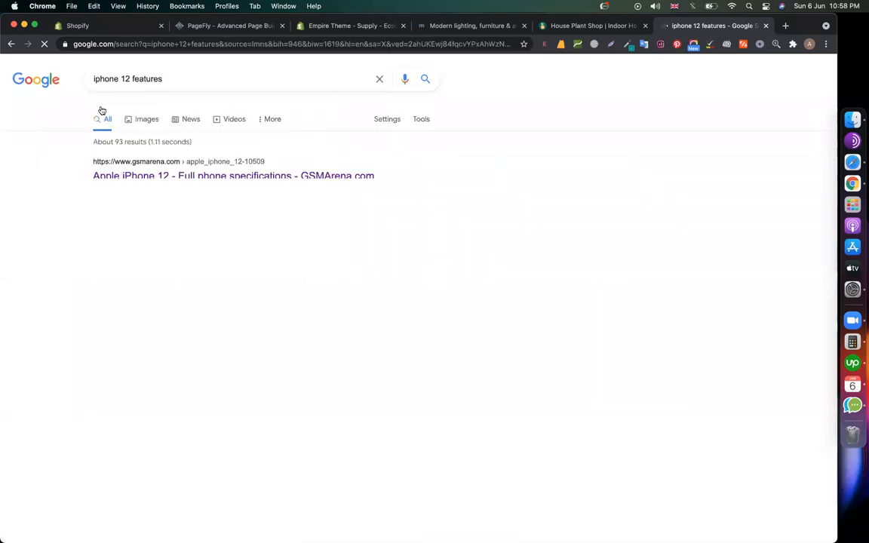
click(554, 28)
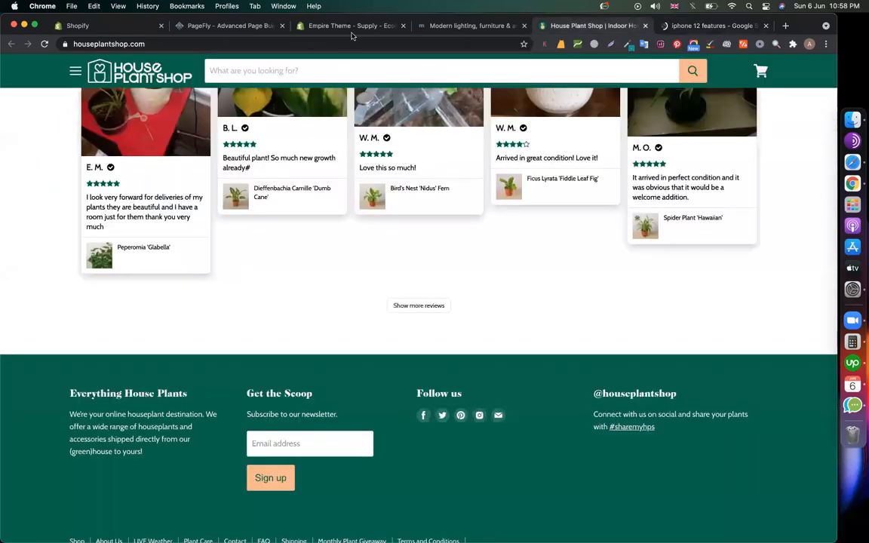
click(336, 27)
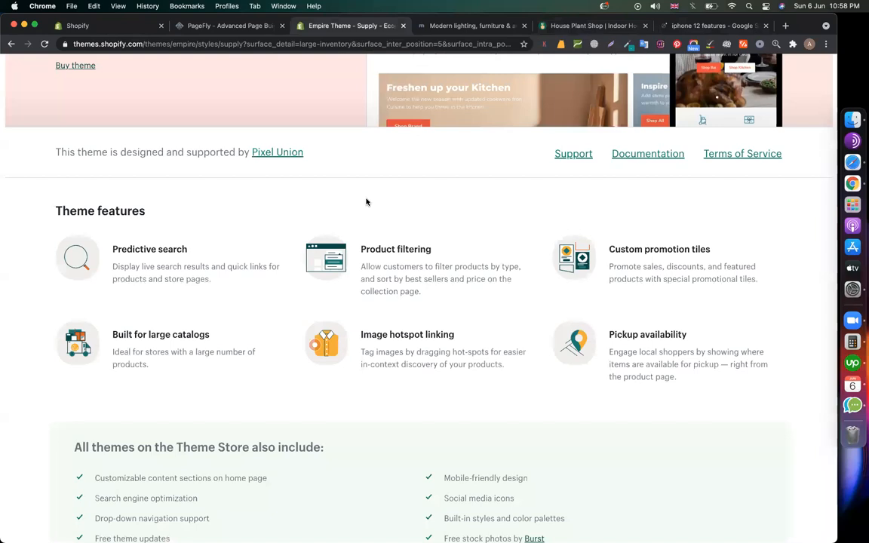
click(239, 27)
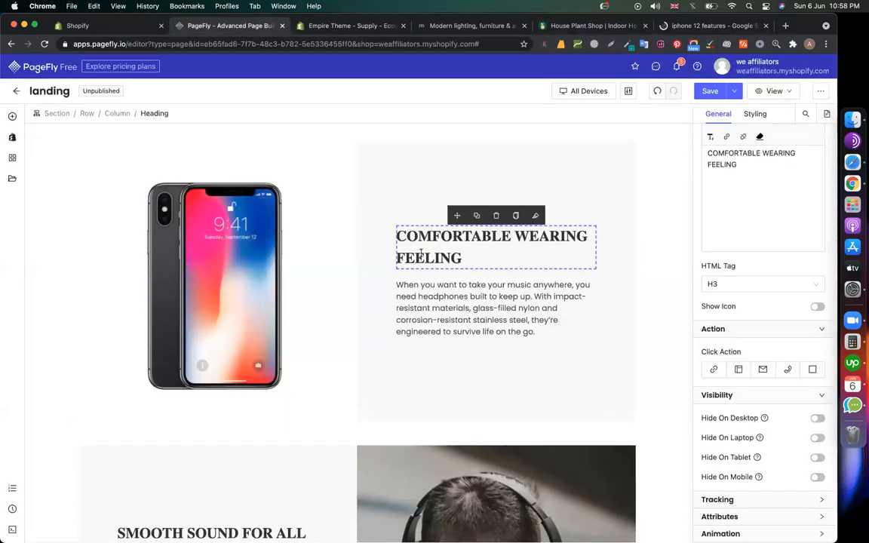
click(373, 171)
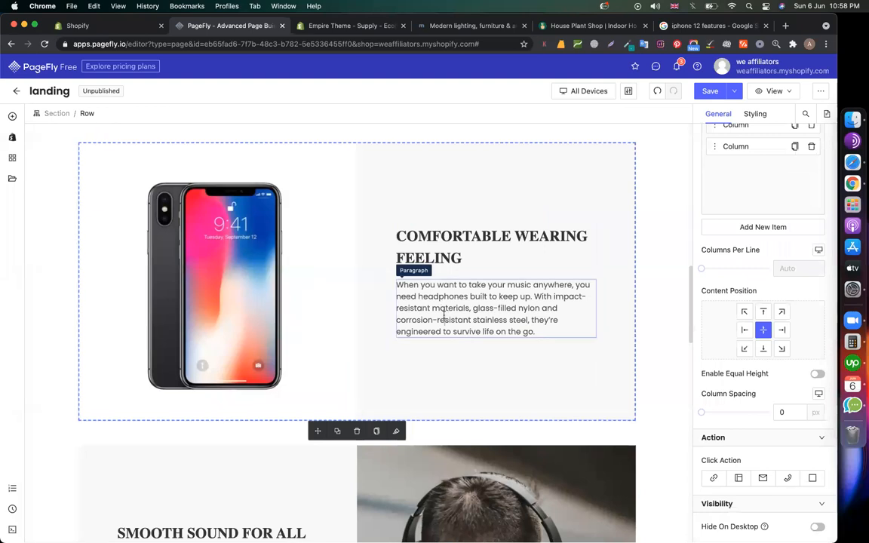
click(443, 317)
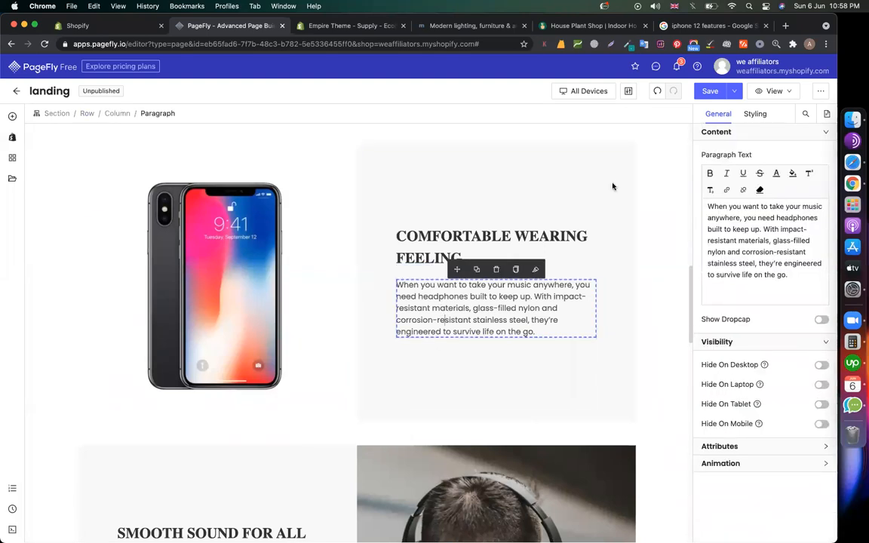
- Open GSMArena's Apple iPhone 12 specifications from the Google results and copy the Body details from Dimensions through SIM
click(709, 26)
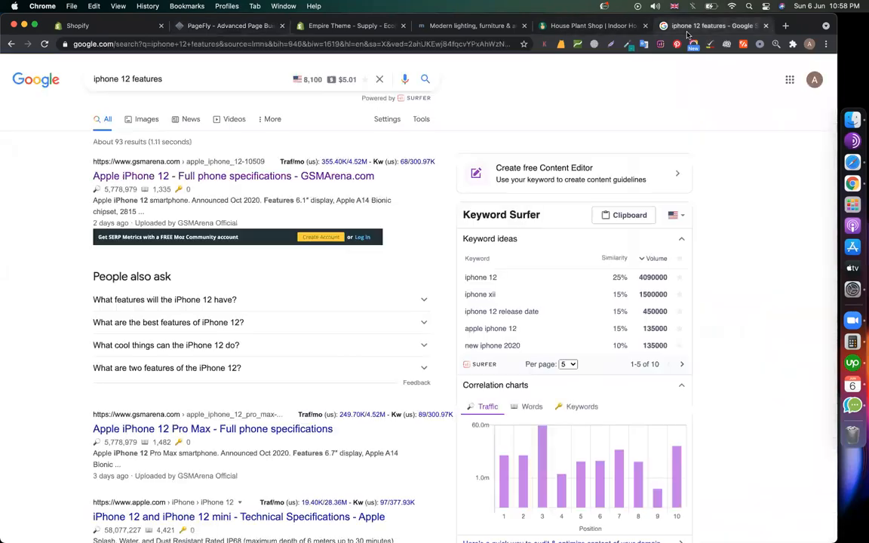
click(171, 177)
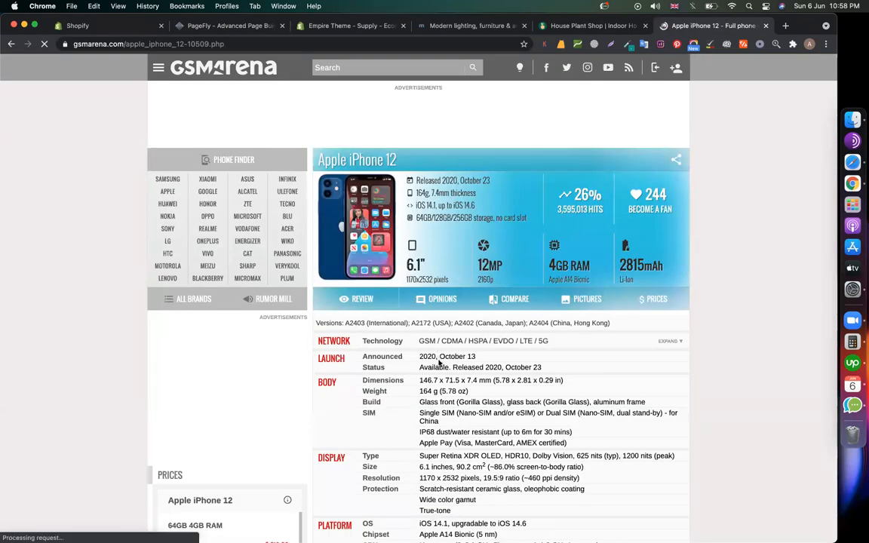
scroll(361, 322, down, 1)
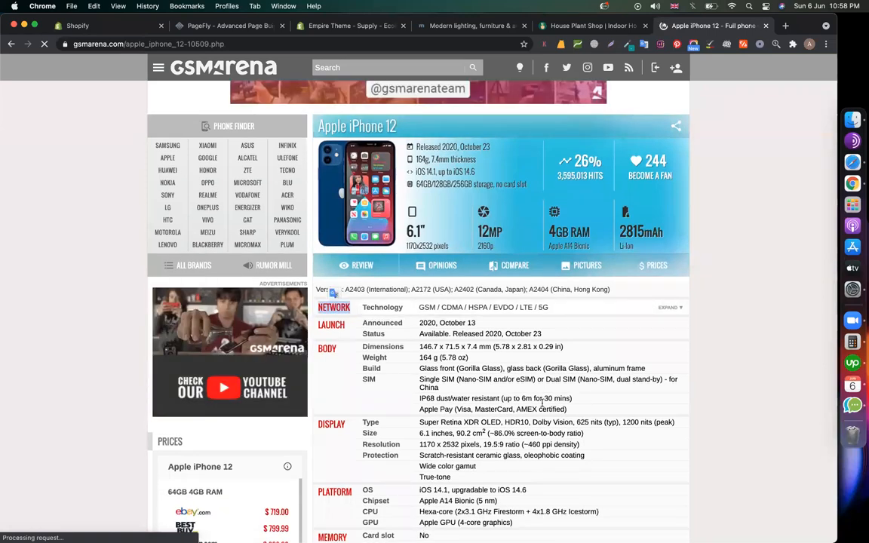
drag(443, 387, 362, 346)
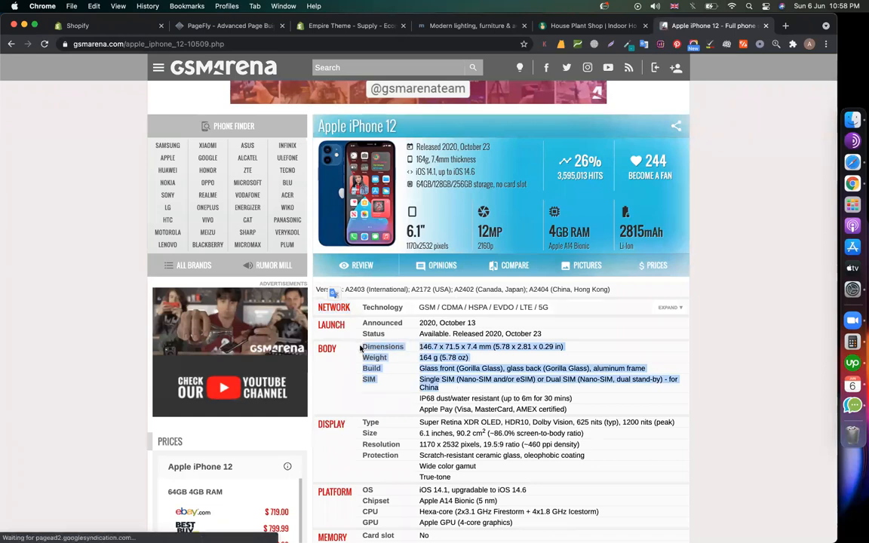
- Switch back to PageFly and replace the "Comfortable wearing feeling" heading text with "iPhone 12 features"
click(346, 25)
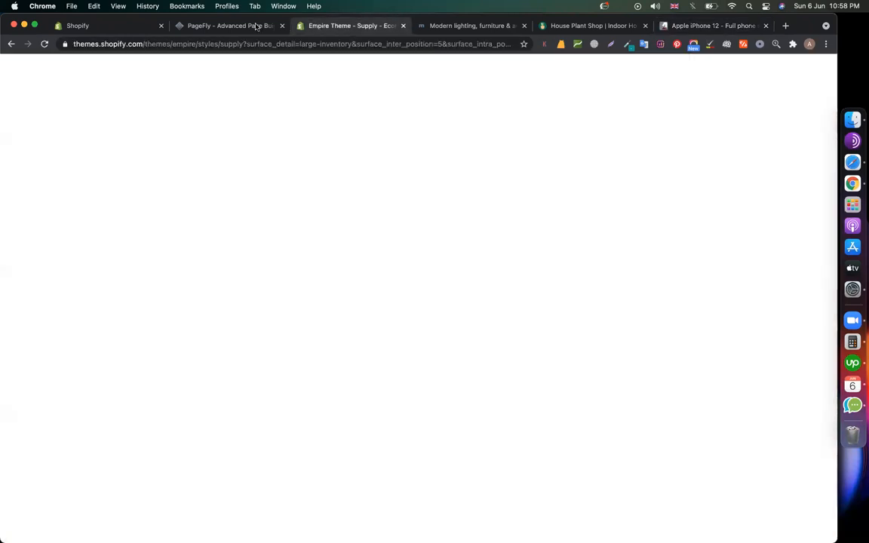
click(232, 25)
click(431, 240)
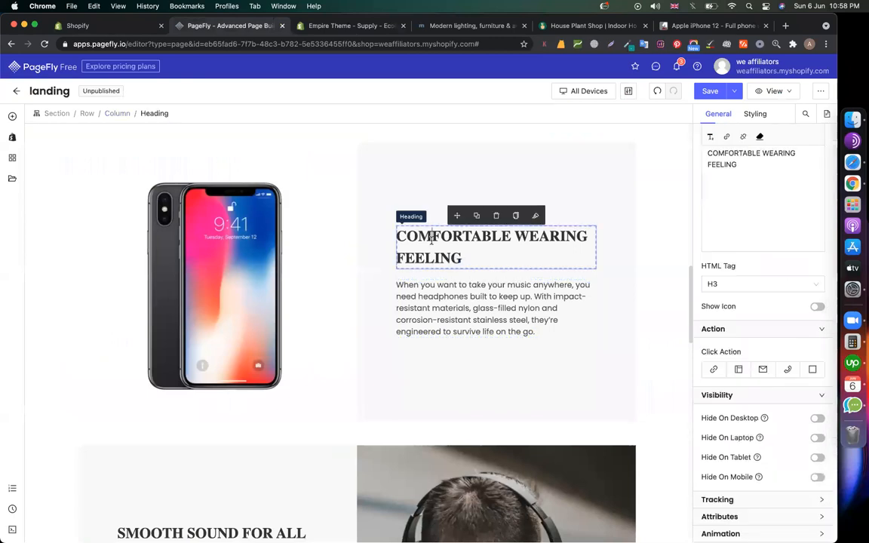
double_click(431, 240)
key(BackSpace)
text(iPho)
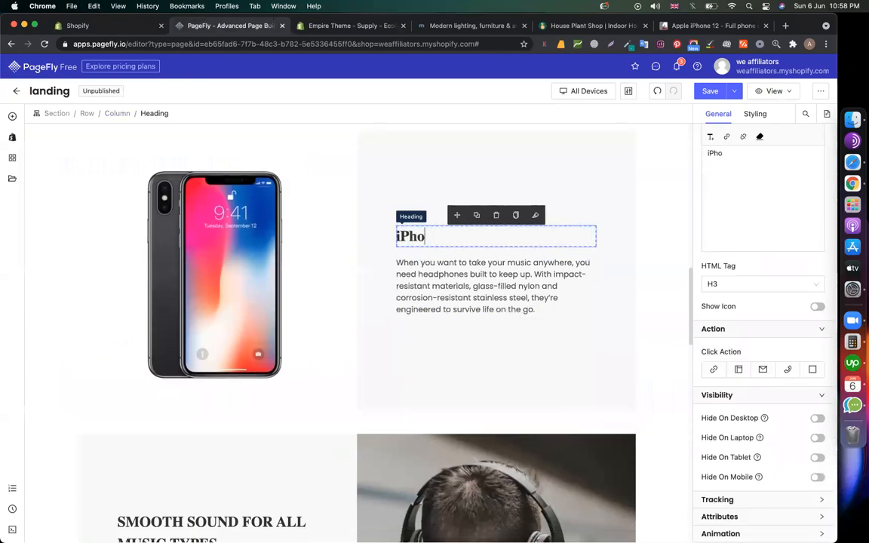
text(ne 12 features)
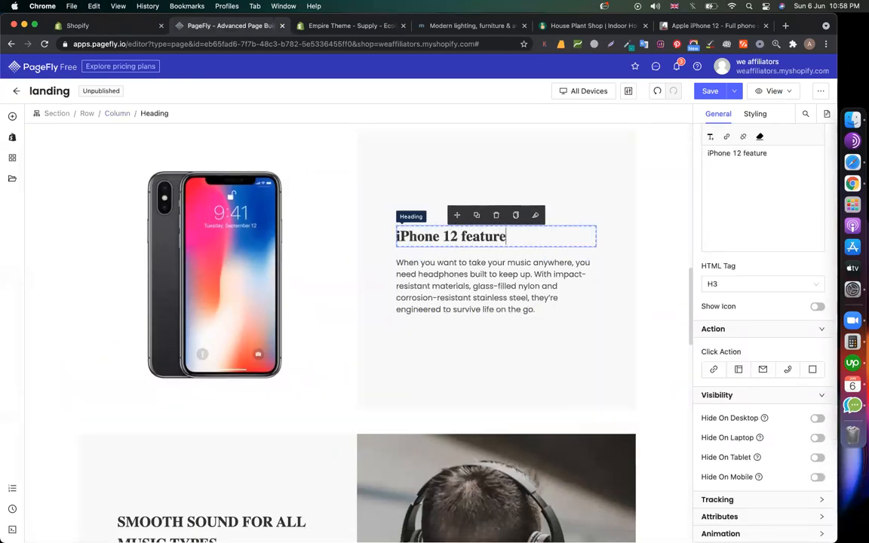
- Replace the paragraph under the "iPhone 12 features" heading with the copied dimensions, weight, build and SIM specifications
click(440, 285)
double_click(441, 285)
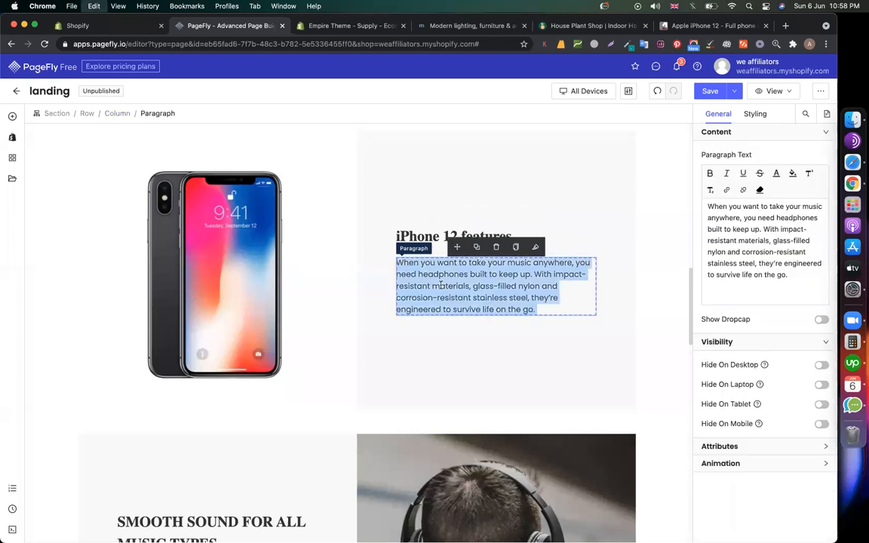
text(Dimensions 146.7 x 71.5 x 7.4 mm (5.78 x 2.81 x 0.29 in)Weight 164 g (5.78 oz)Build Glass front (Gorilla Glass), glass back (Gorilla Glass), aluminum frameSIM Single SIM (Nano-SIM and/or eSIM) or Dual SIM (Nano-SIM, dual stand-by) - for China)
scroll(490, 368, down, 3)
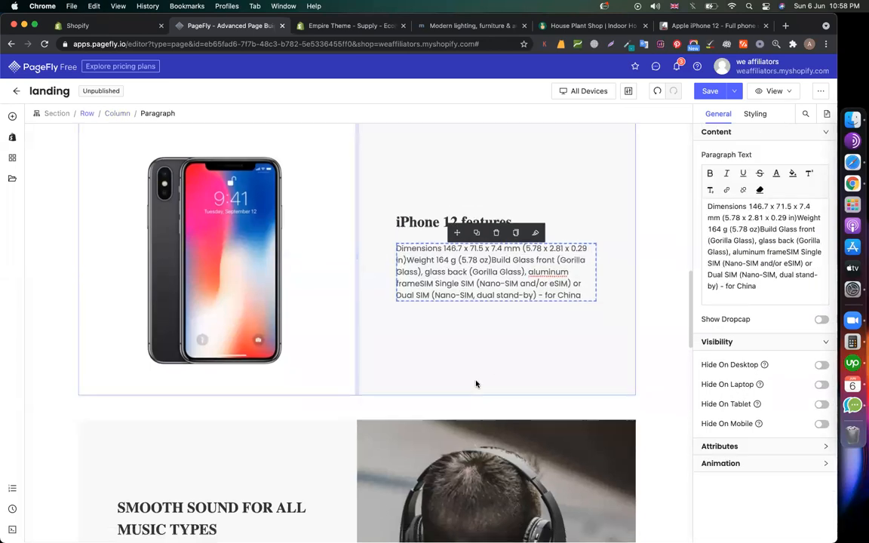
scroll(435, 291, up, 6)
- Change the content color of the "iPhone 12 features" heading to dark purple
click(381, 329)
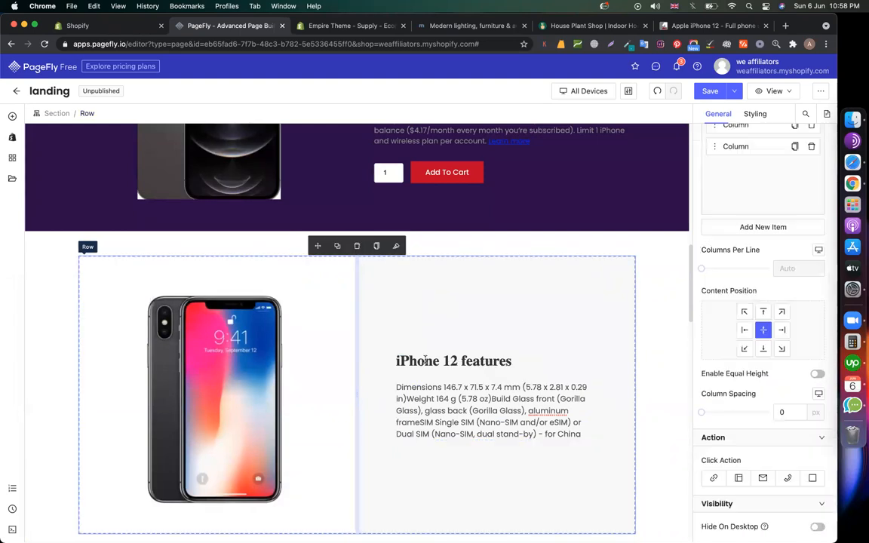
click(423, 361)
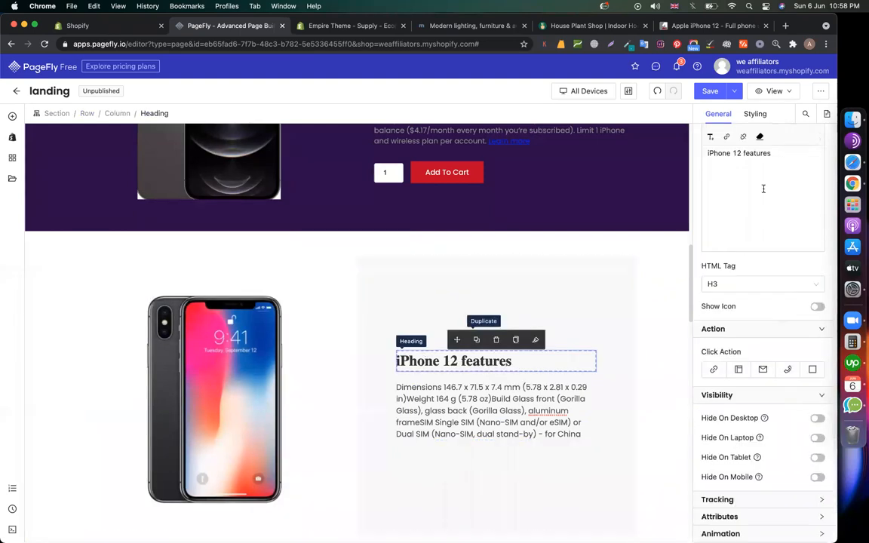
click(756, 115)
click(716, 114)
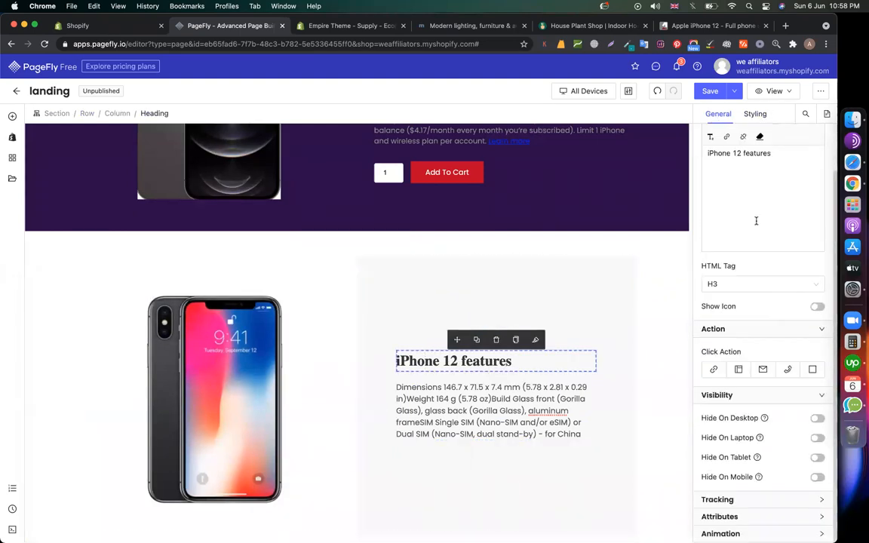
click(755, 113)
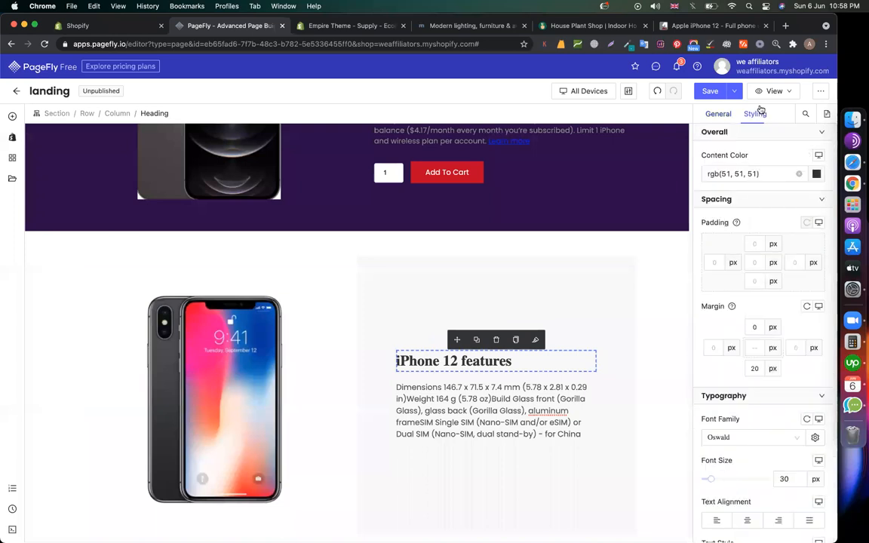
click(818, 174)
click(680, 228)
click(674, 151)
click(671, 141)
click(671, 132)
click(439, 396)
scroll(381, 366, down, 1)
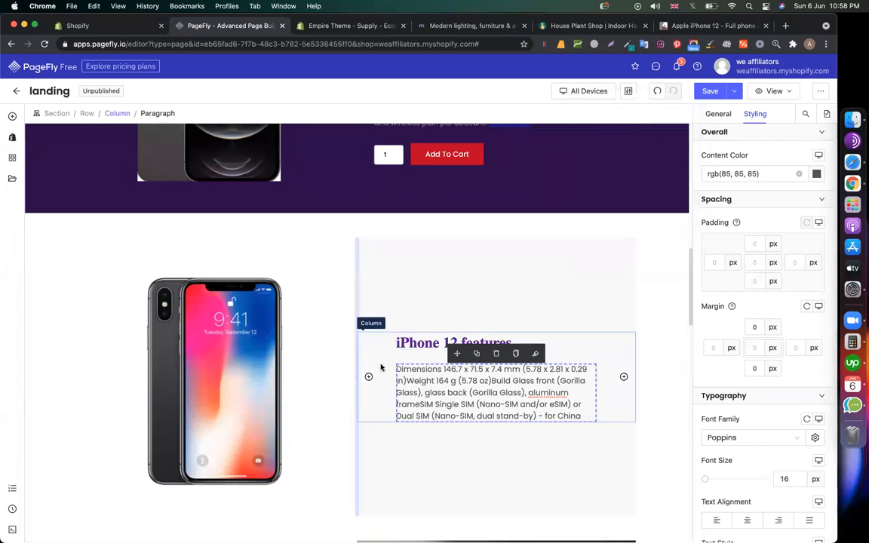
scroll(381, 366, down, 2)
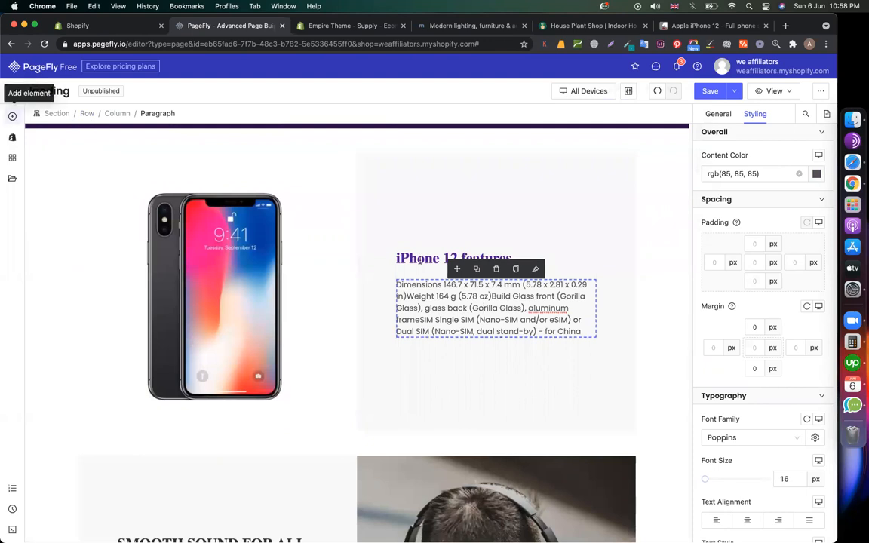
click(650, 242)
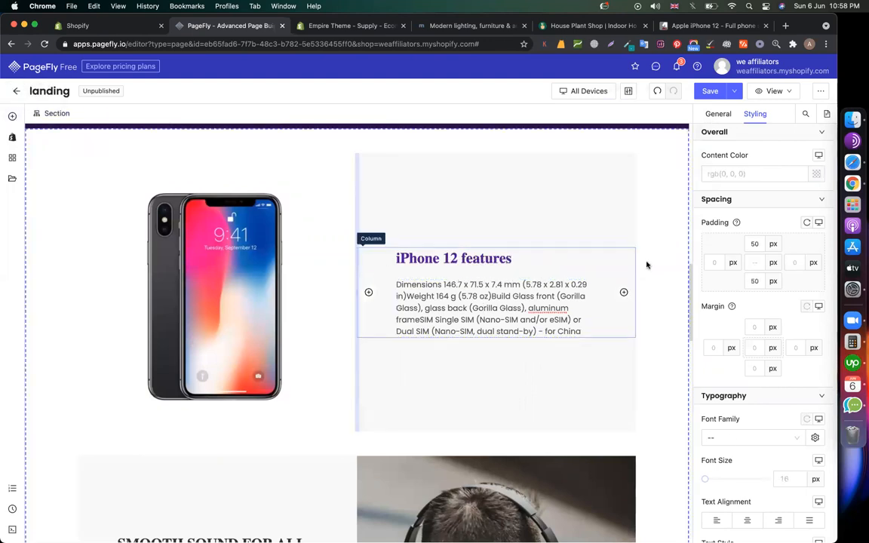
scroll(597, 262, up, 5)
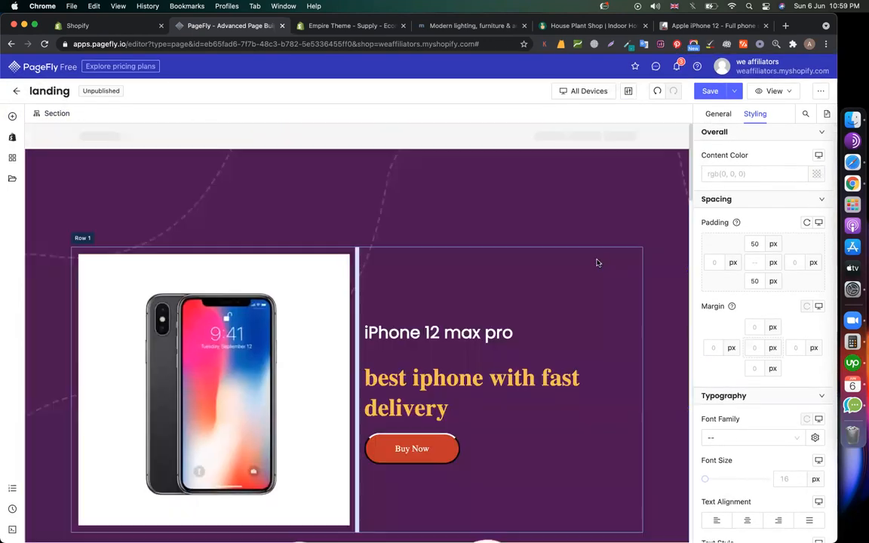
- Set the hover-state content color of the Buy Now button in the hero section to red, rgb(208, 2, 27)
scroll(597, 261, down, 5)
scroll(597, 262, up, 3)
click(410, 349)
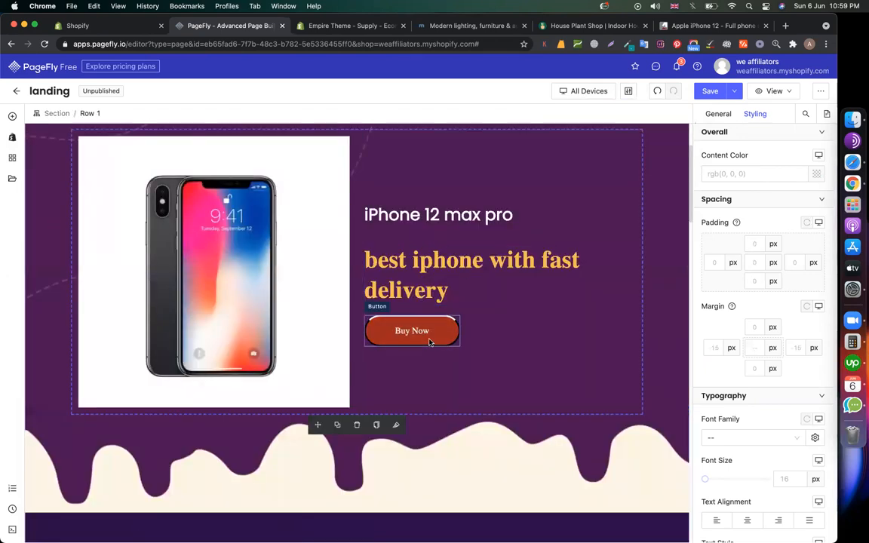
click(430, 341)
click(762, 190)
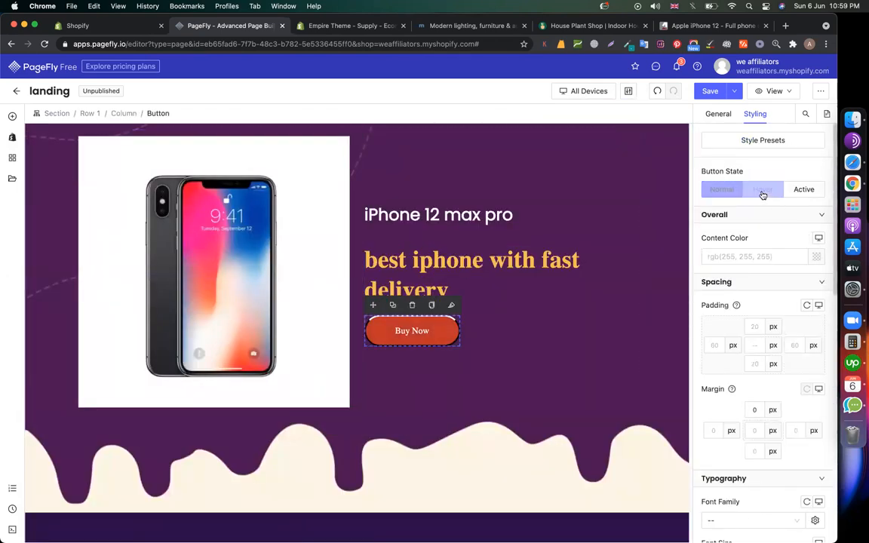
click(816, 256)
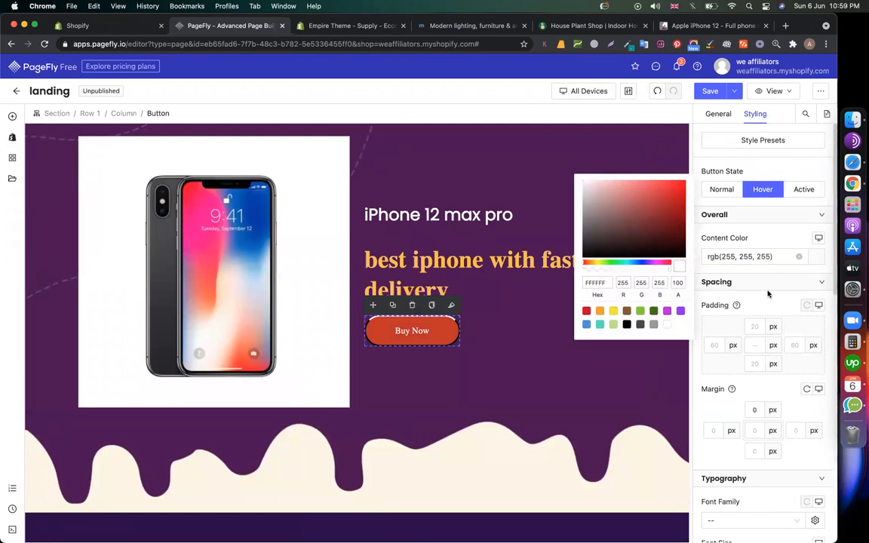
click(785, 257)
scroll(770, 336, down, 4)
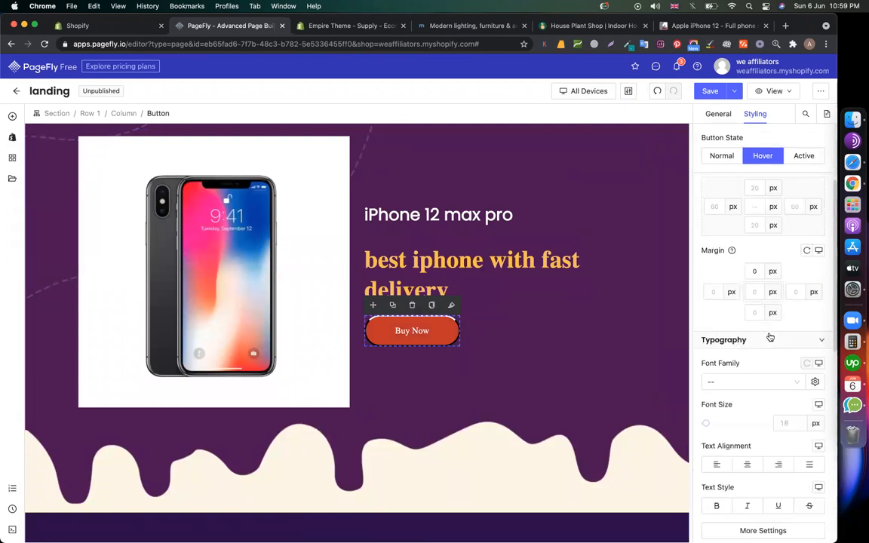
scroll(753, 426, down, 4)
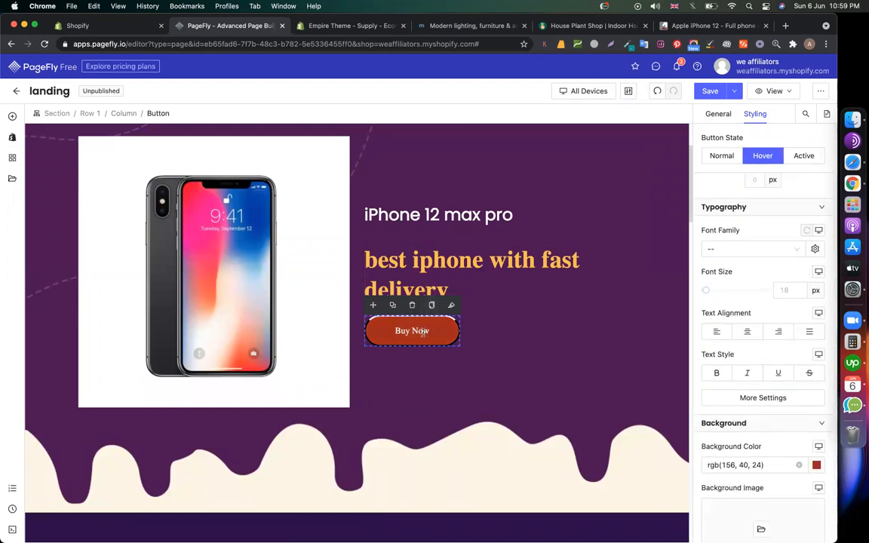
scroll(709, 347, up, 1)
scroll(721, 324, up, 5)
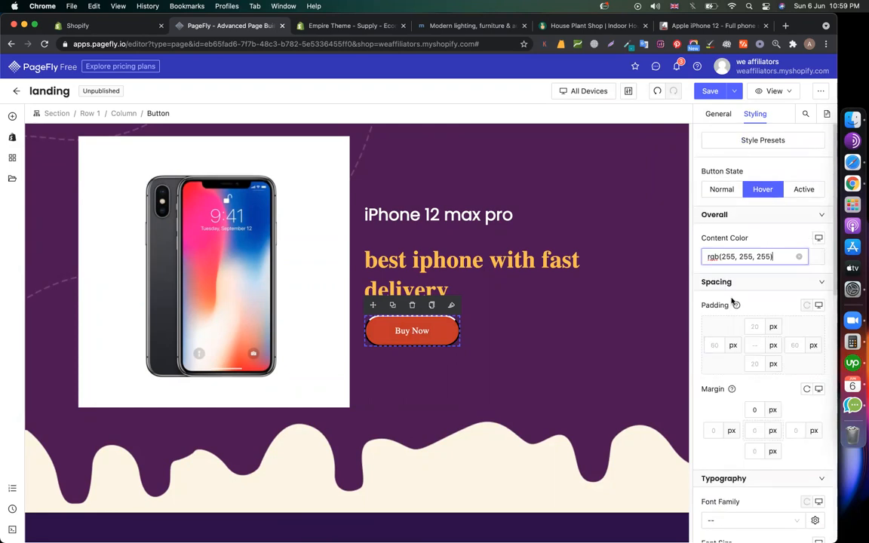
click(760, 256)
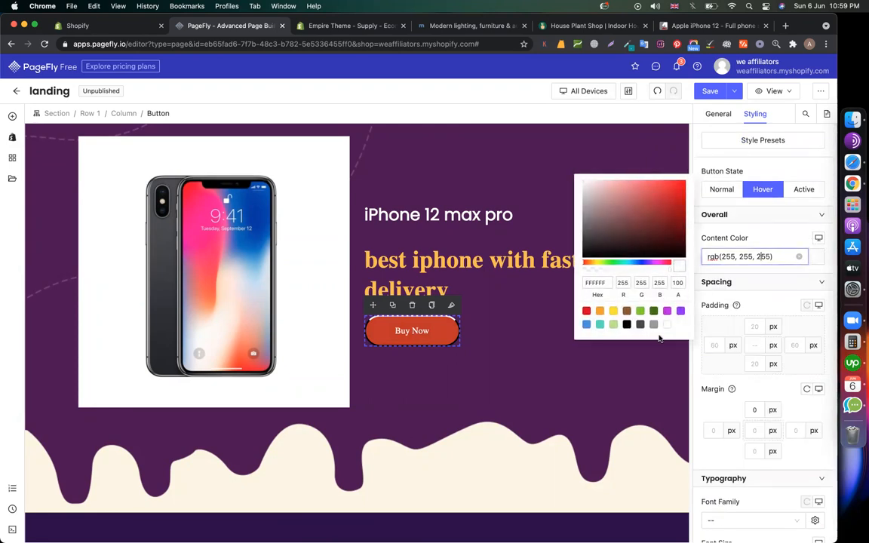
click(586, 313)
- Examine the Buy Now button's hover and normal state styling, from typography and background to border, display and CSS code
scroll(749, 320, down, 5)
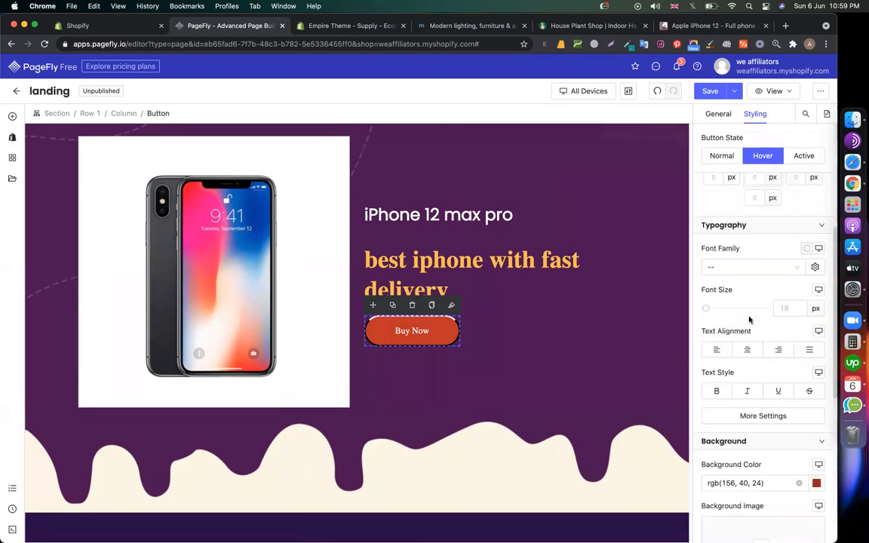
scroll(748, 319, down, 3)
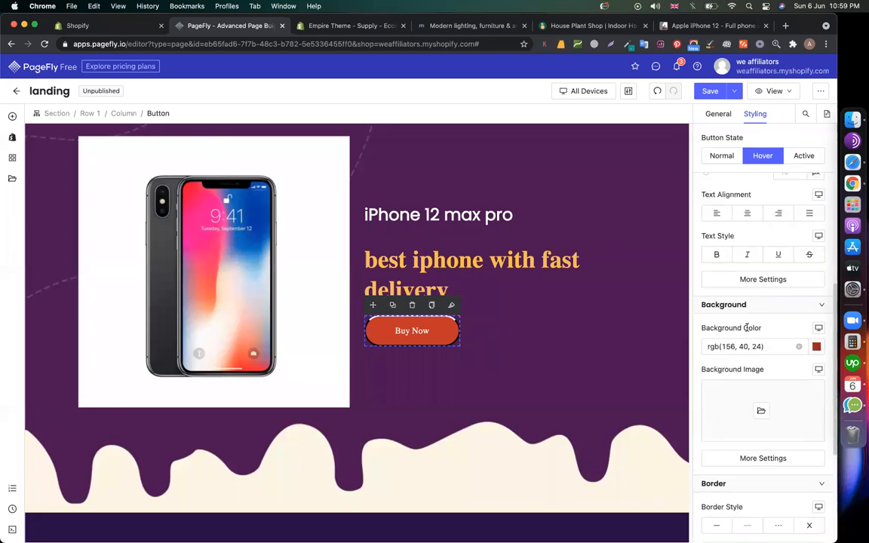
scroll(746, 327, down, 5)
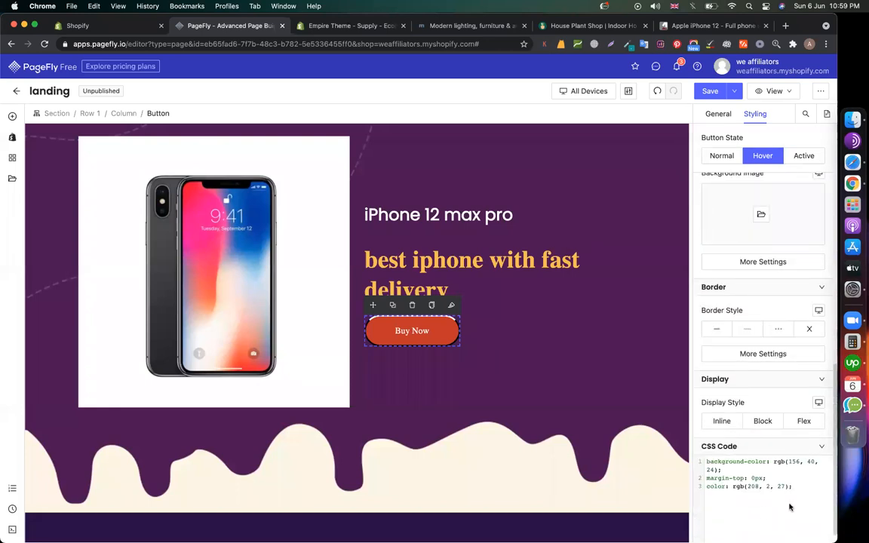
scroll(776, 402, up, 5)
scroll(776, 402, down, 4)
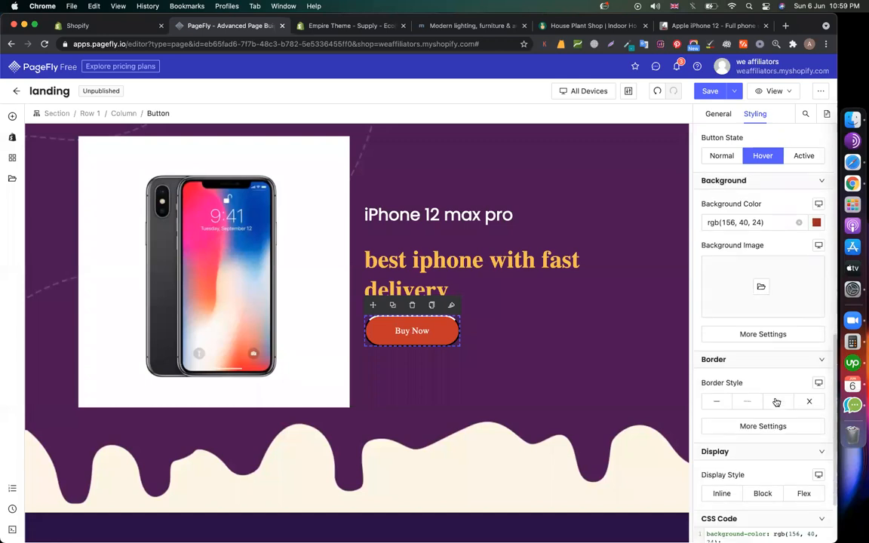
scroll(775, 377, up, 1)
scroll(776, 372, up, 5)
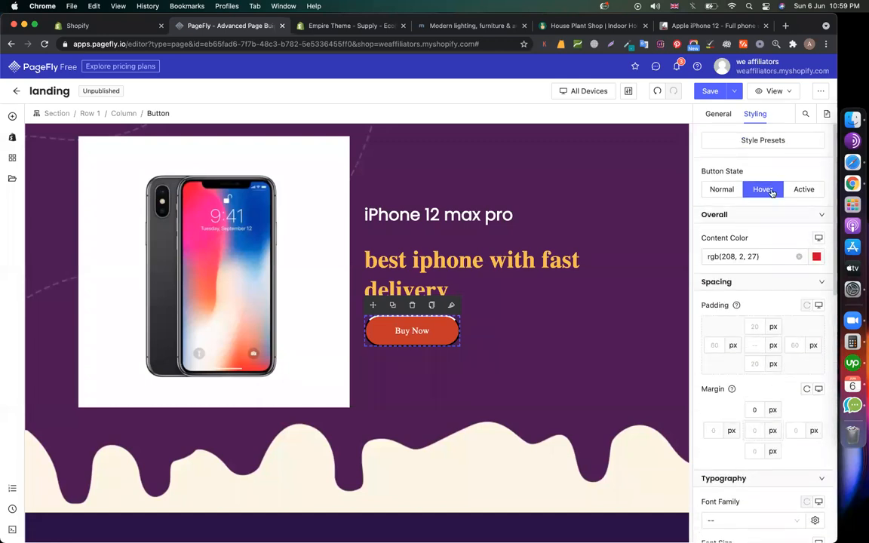
click(803, 189)
click(762, 189)
click(730, 190)
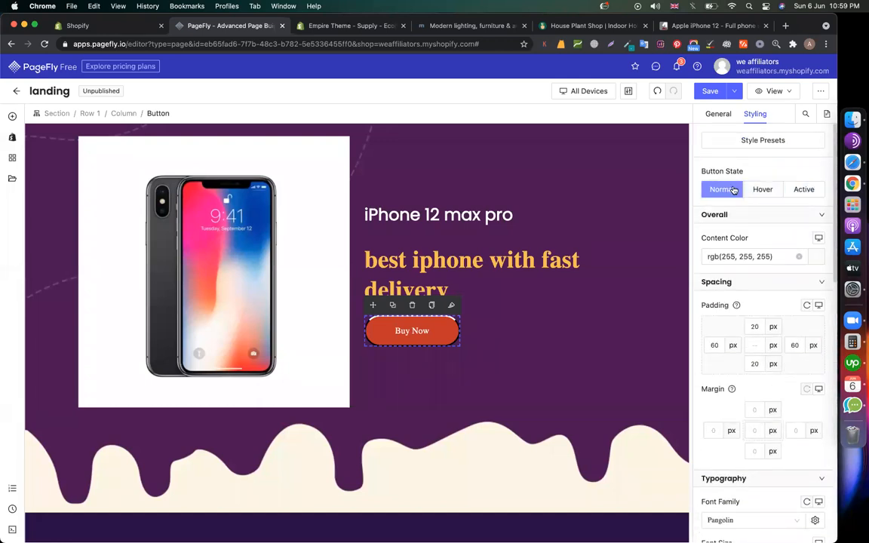
scroll(754, 249, down, 2)
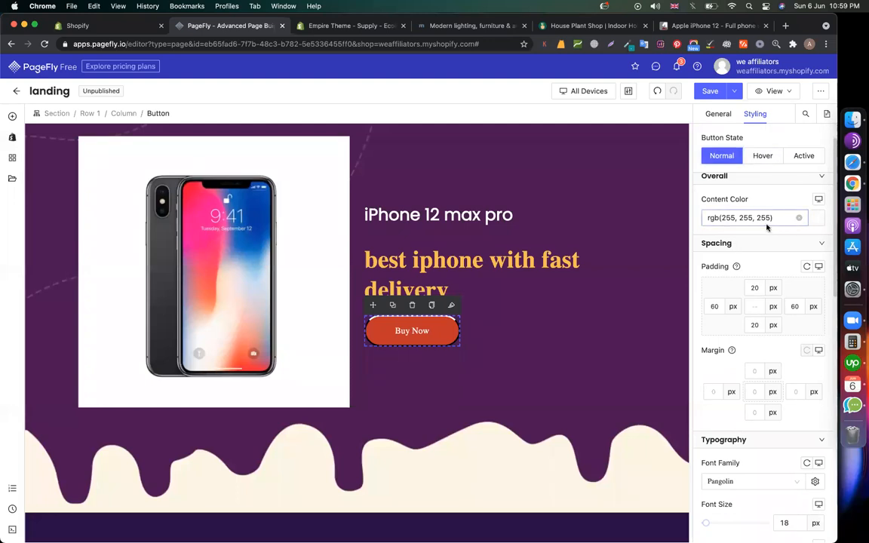
scroll(750, 346, down, 4)
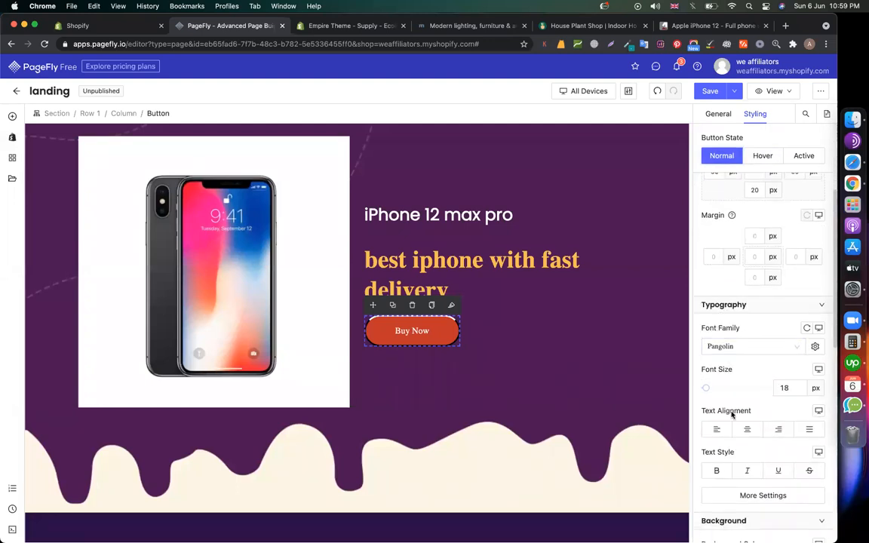
scroll(732, 411, down, 5)
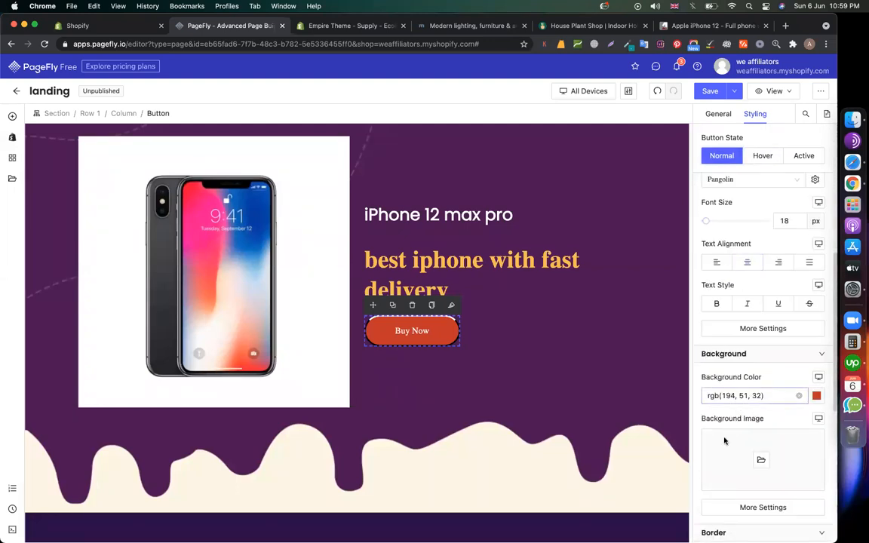
scroll(732, 407, down, 3)
scroll(762, 430, down, 5)
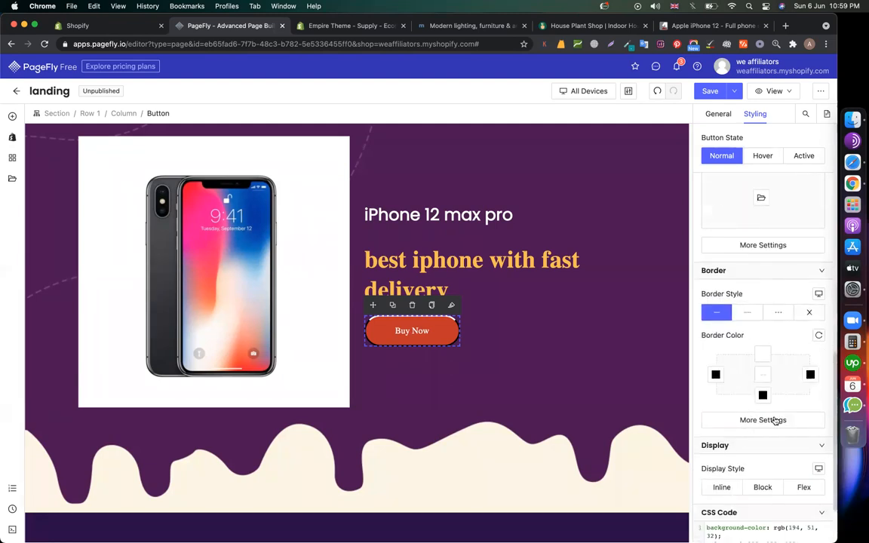
scroll(756, 379, down, 3)
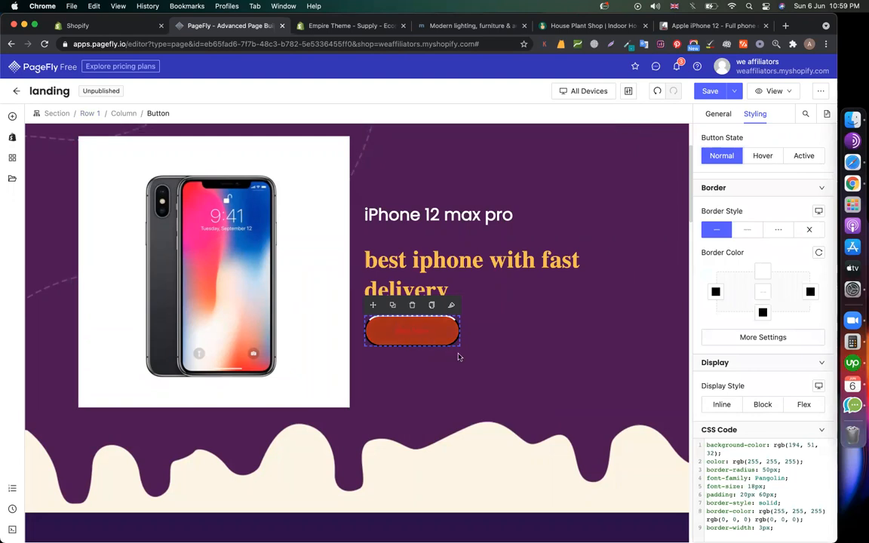
- Add a plain button element below the paragraph in the iPhone 12 features column
scroll(473, 397, down, 15)
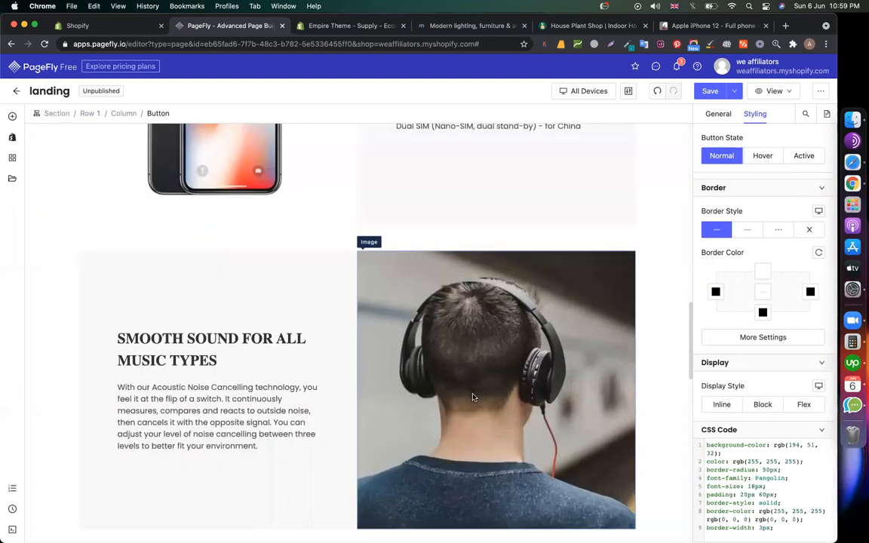
click(12, 116)
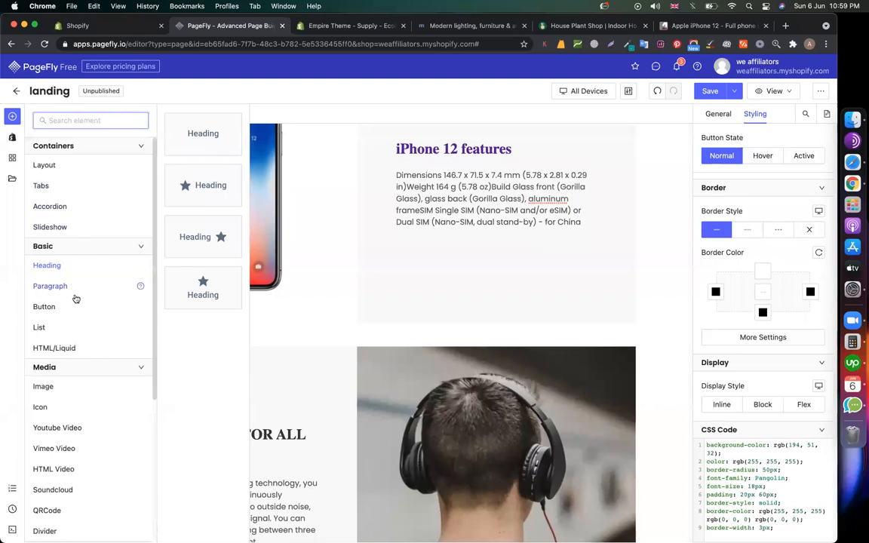
mouse_move(62, 309)
drag(221, 135, 434, 220)
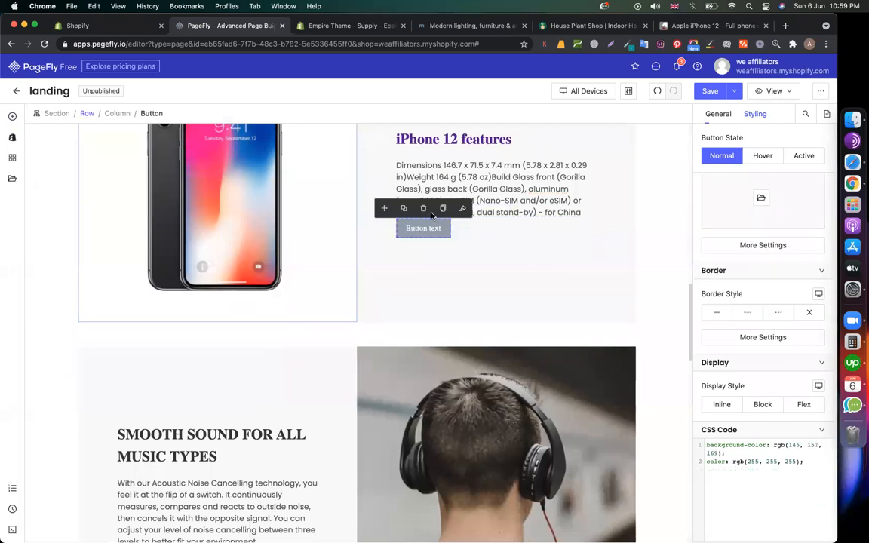
- Change the text of the new button under the iPhone 12 features paragraph to "View Product"
scroll(475, 249, up, 3)
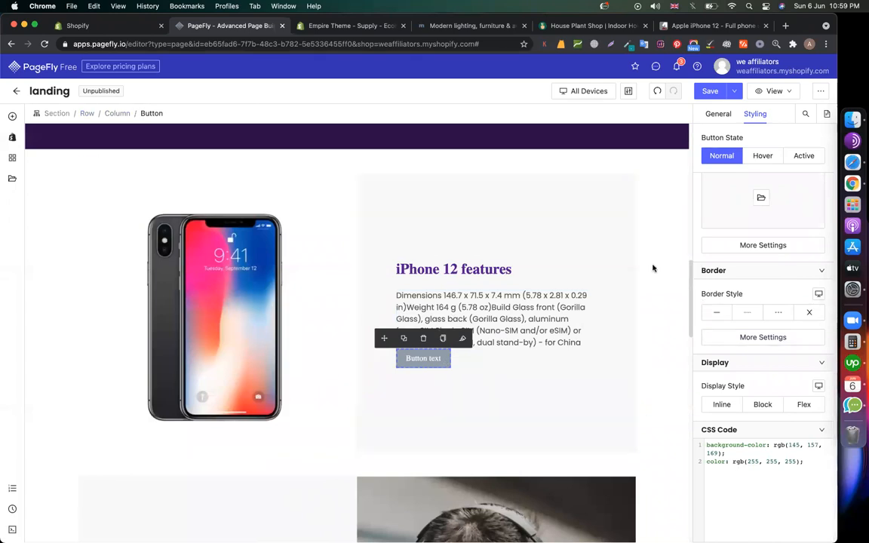
scroll(761, 226, up, 10)
click(717, 113)
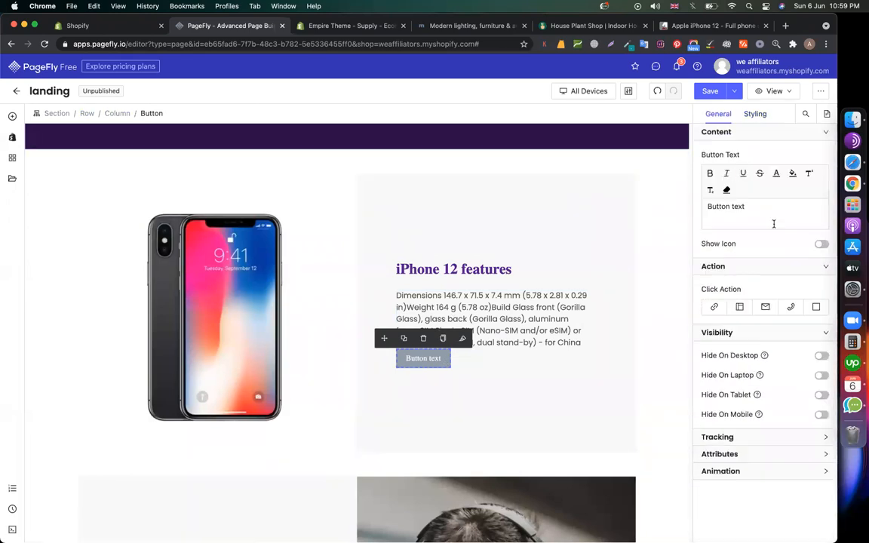
key(super+a)
key(BackSpace)
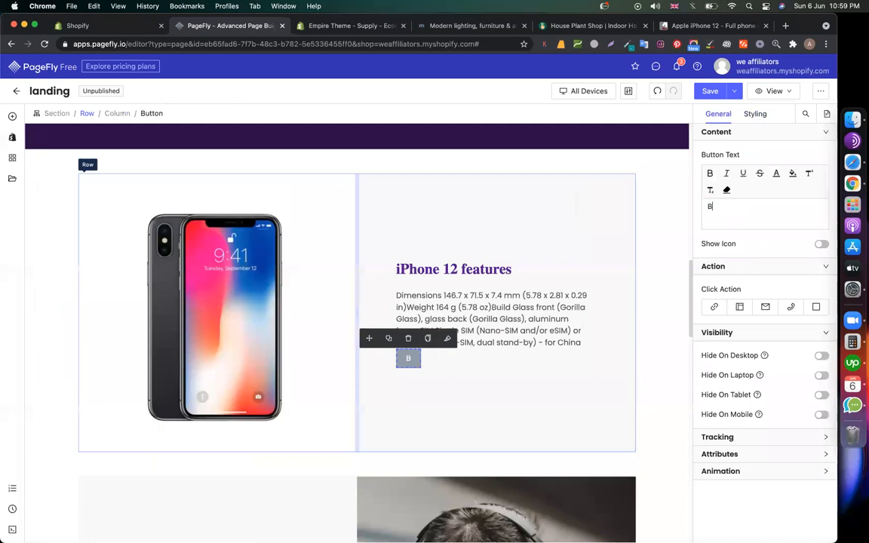
text(View Product)
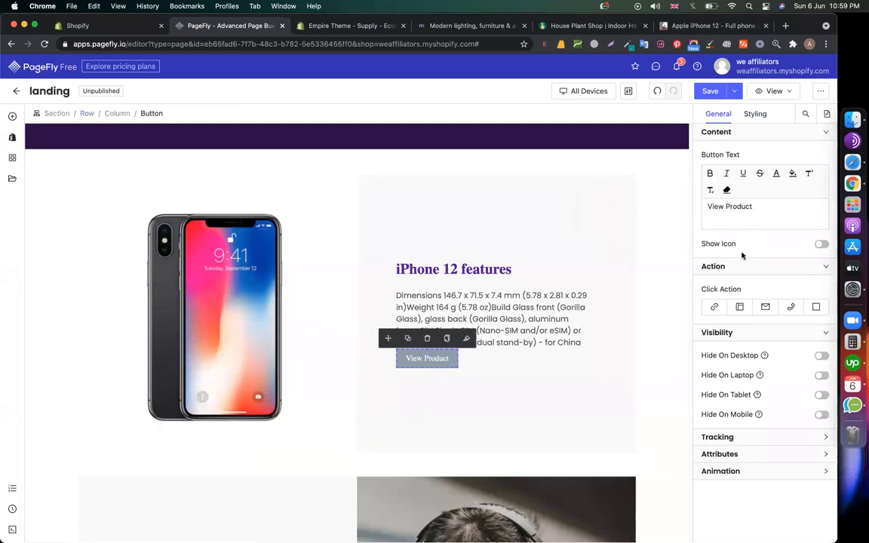
- Make the View Product button go to the iPhone 12 Pro product page, /products/iphone-12-pro
click(714, 307)
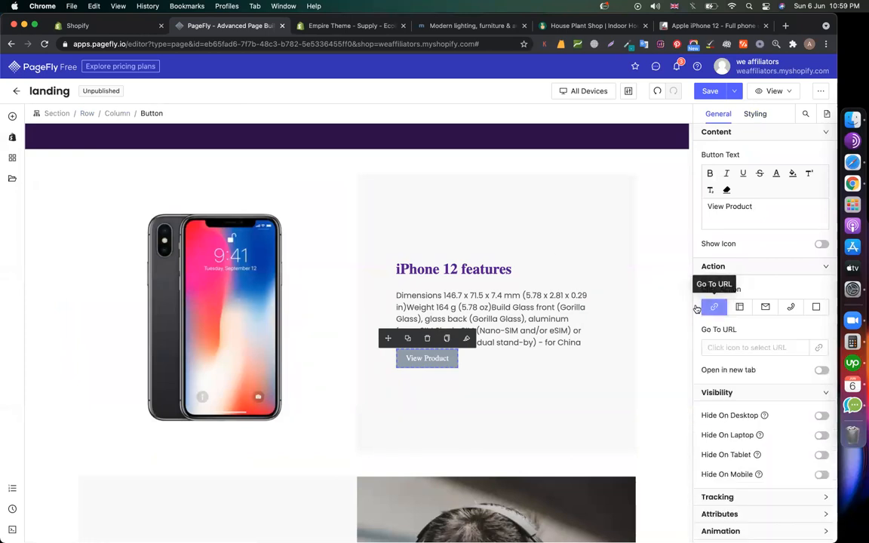
click(733, 347)
click(344, 198)
click(349, 348)
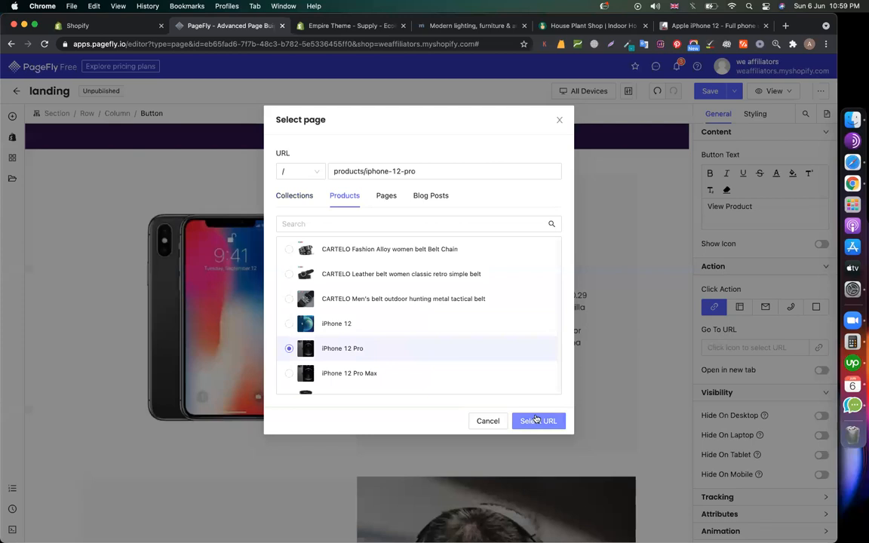
click(541, 421)
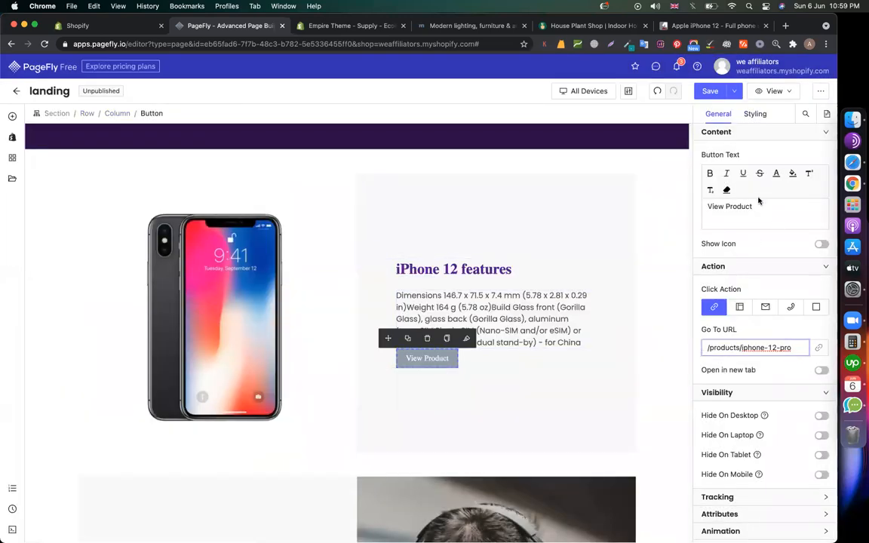
- Try purple, rgb(144, 19, 254), as the View Product button's content color and set it back to white
click(754, 114)
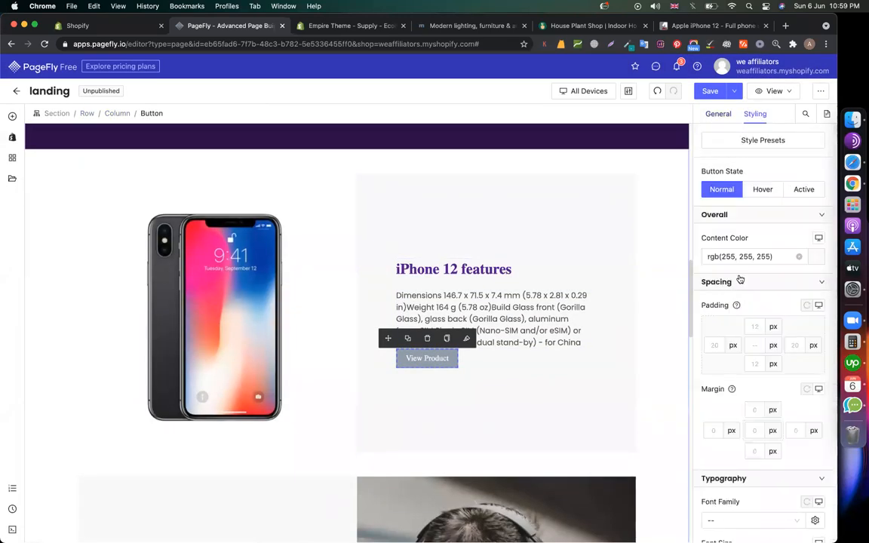
click(815, 259)
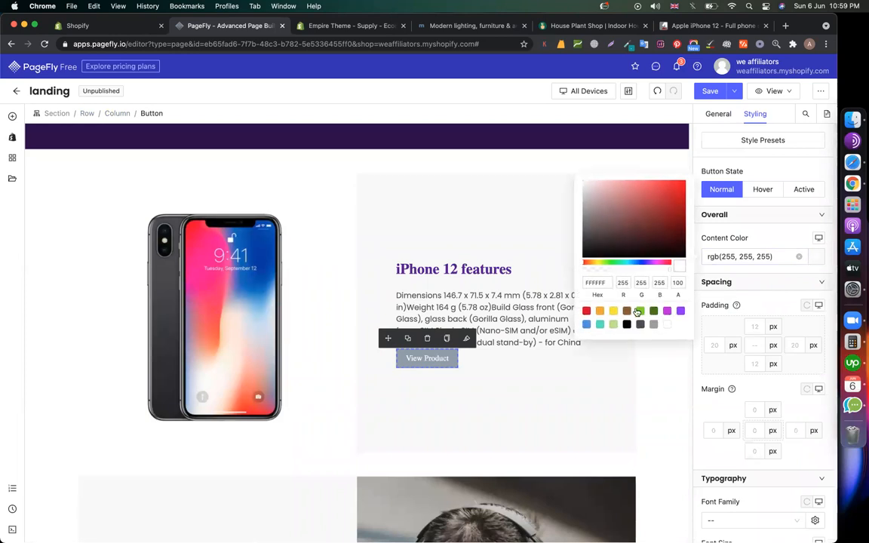
click(680, 312)
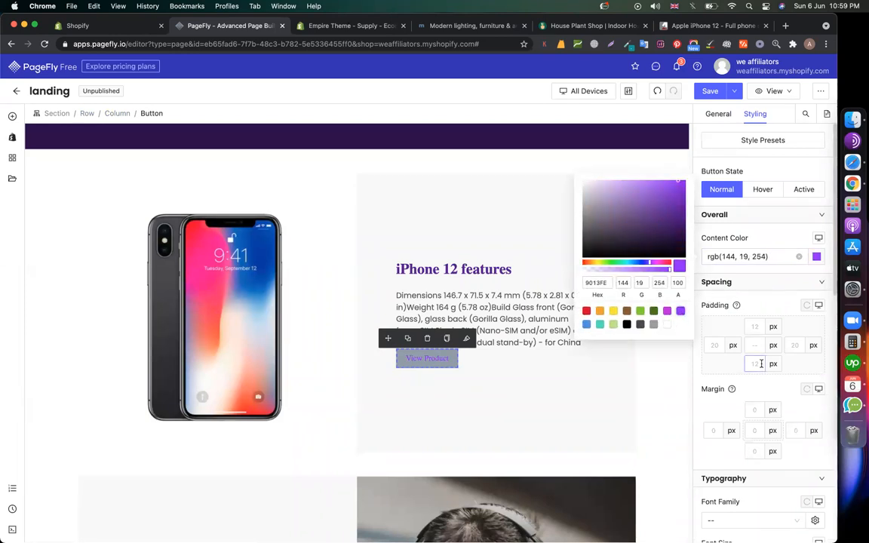
click(668, 325)
- Set the View Product button's normal-state background color to purple, rgb(144, 19, 254), and reselect the button
scroll(739, 324, down, 10)
scroll(747, 324, up, 6)
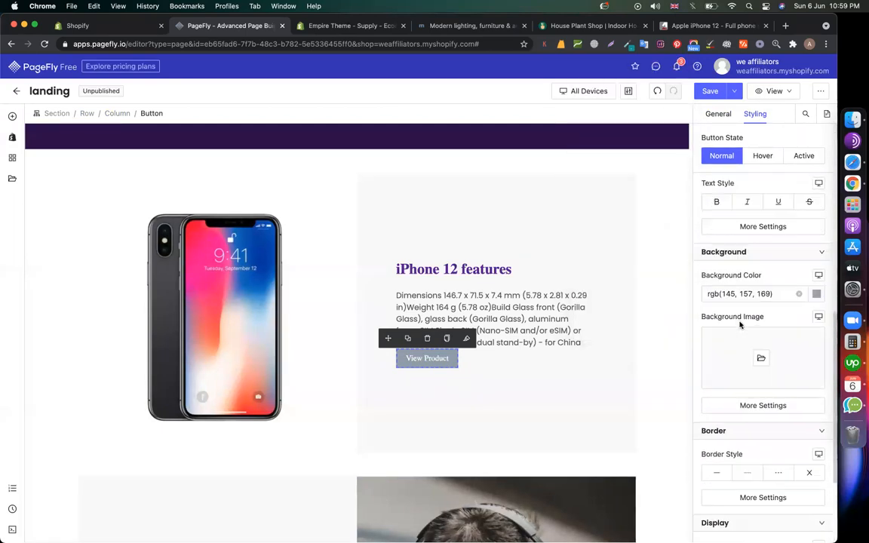
click(766, 343)
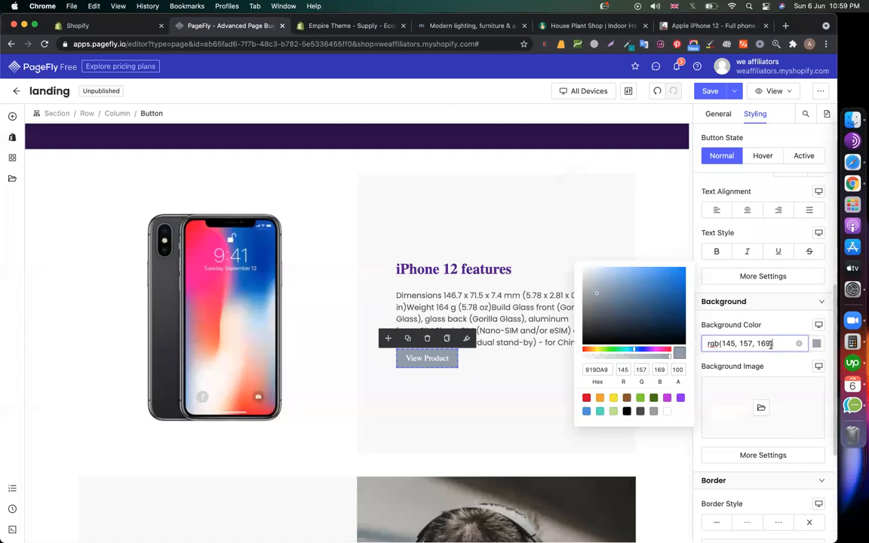
click(680, 398)
click(530, 248)
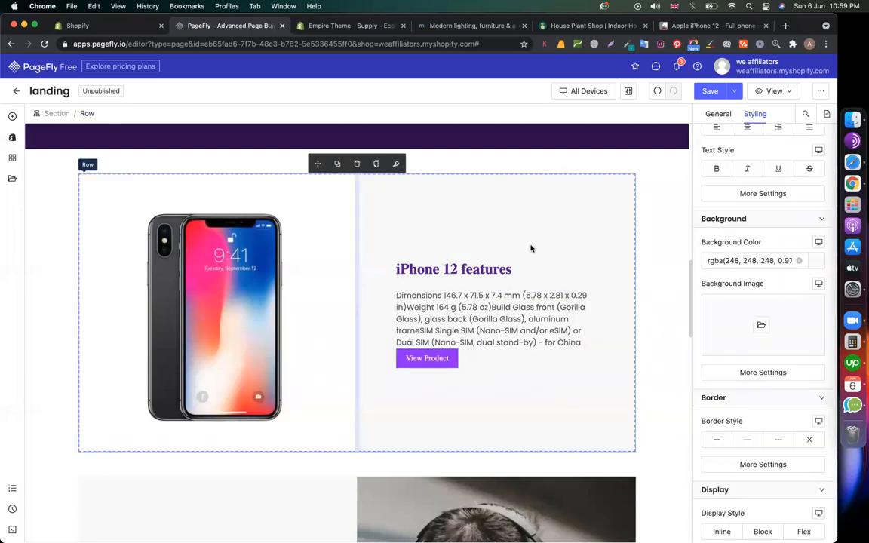
click(431, 361)
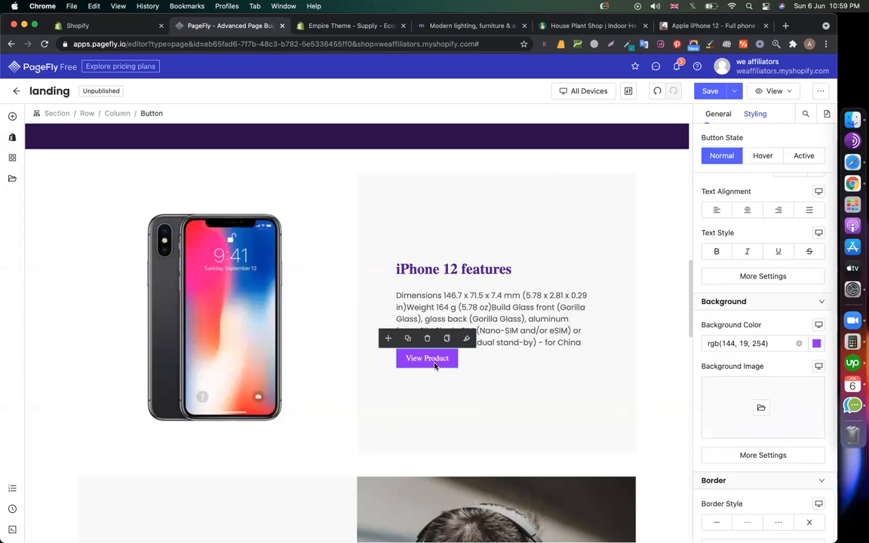
- Try a top padding of 20 px on the View Product button and clear it again
click(762, 276)
click(753, 328)
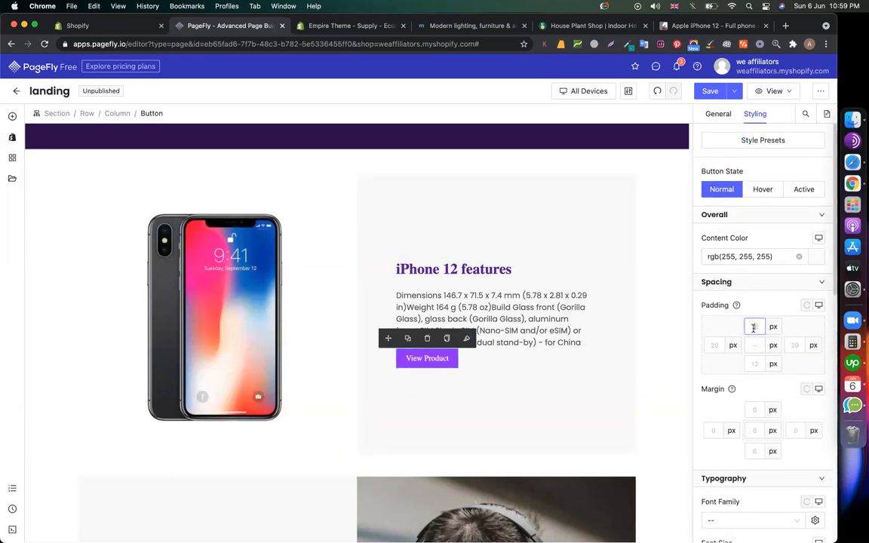
text(20)
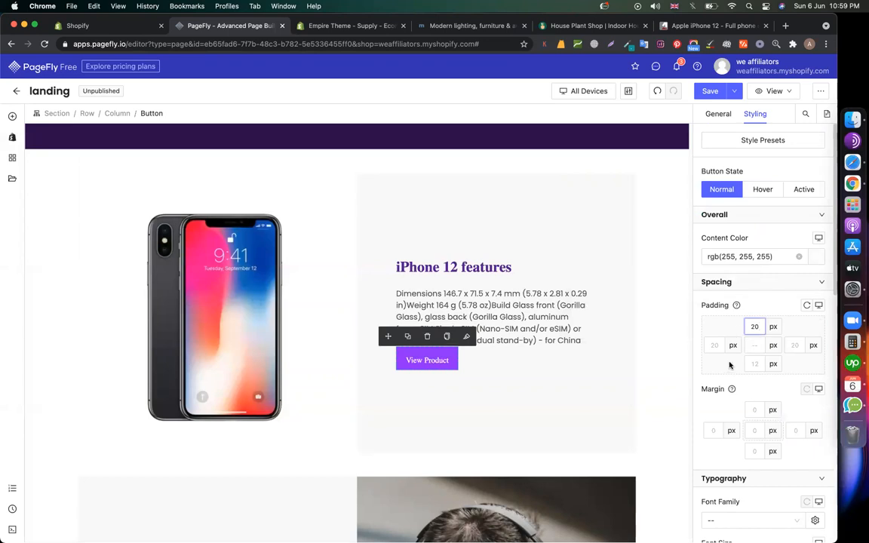
key(BackSpace)
key(BackSpace)
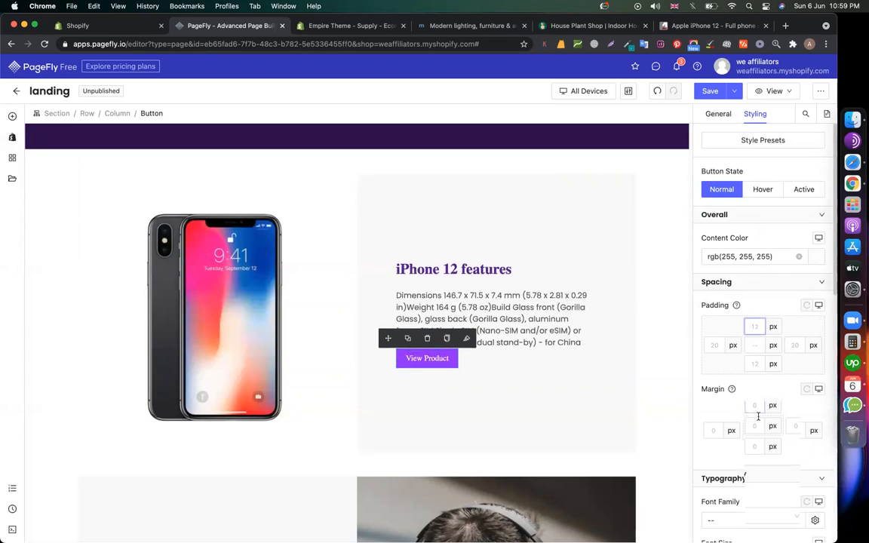
scroll(752, 360, down, 2)
click(754, 338)
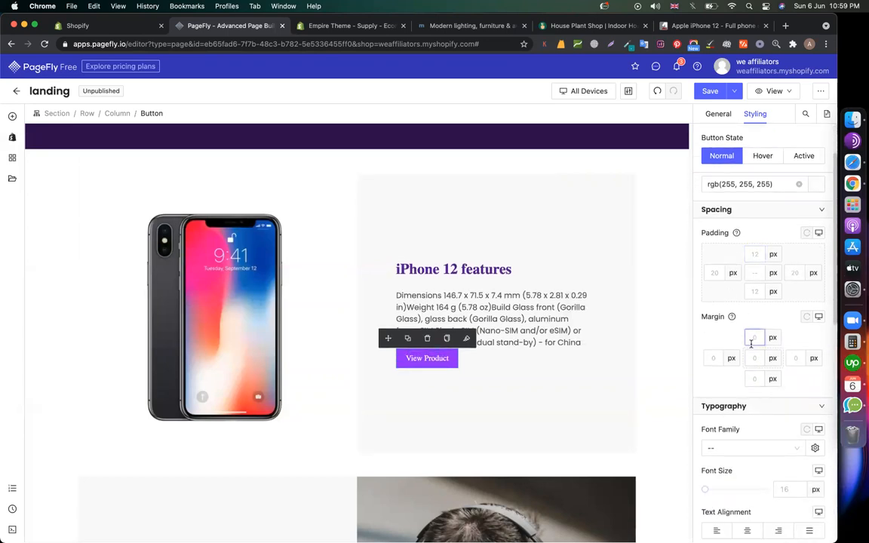
- Delete the "Smooth sound for all music types" row with the headphones image below the iPhone 12 features row
click(331, 431)
scroll(416, 411, down, 5)
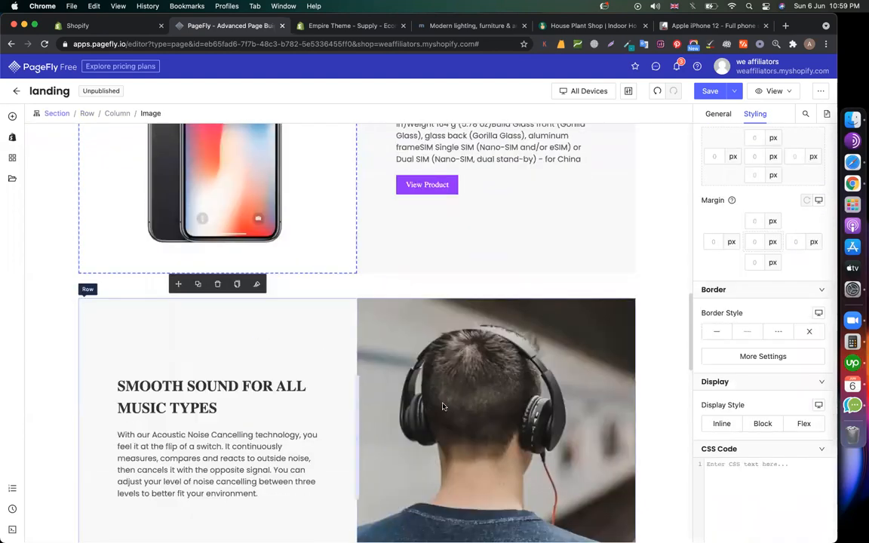
scroll(302, 364, up, 1)
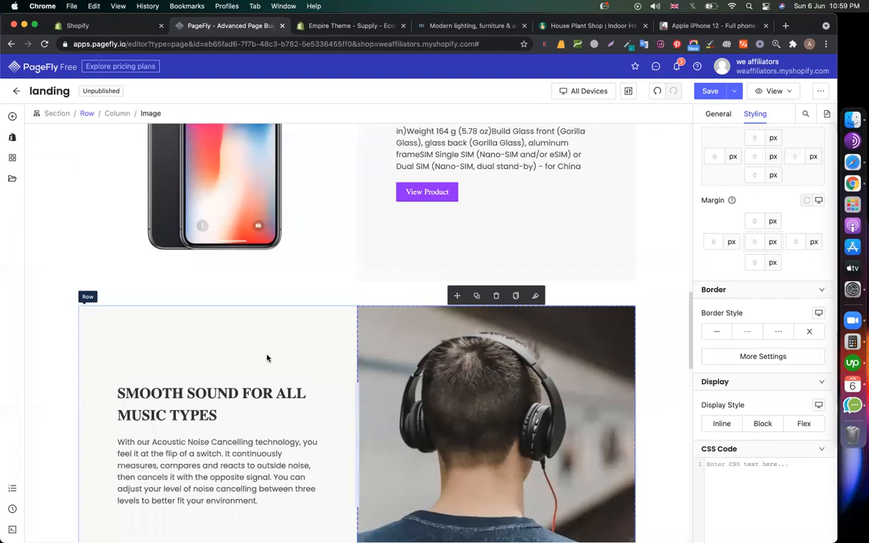
click(128, 371)
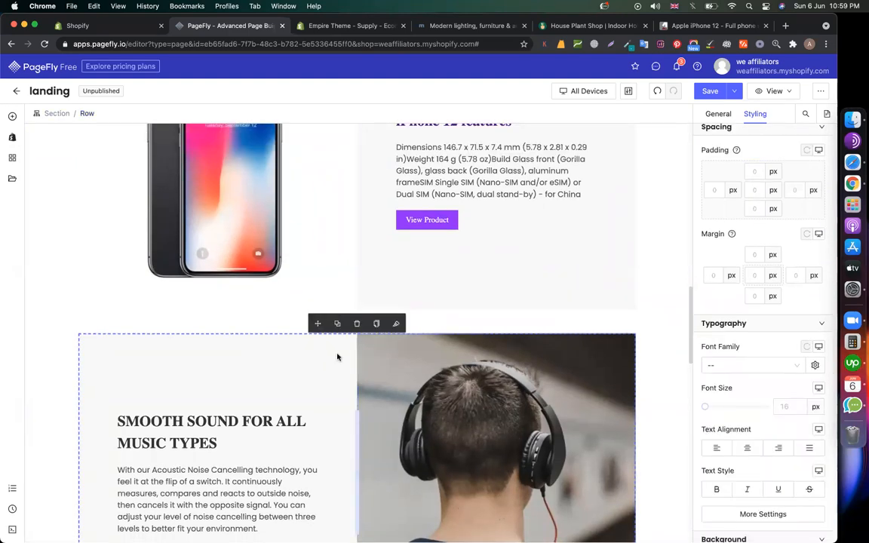
click(356, 324)
scroll(459, 427, down, 10)
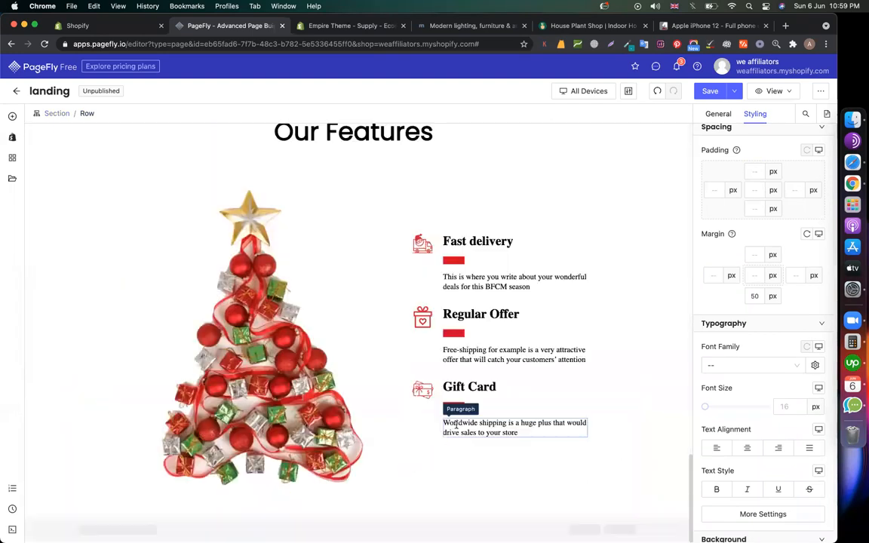
click(12, 180)
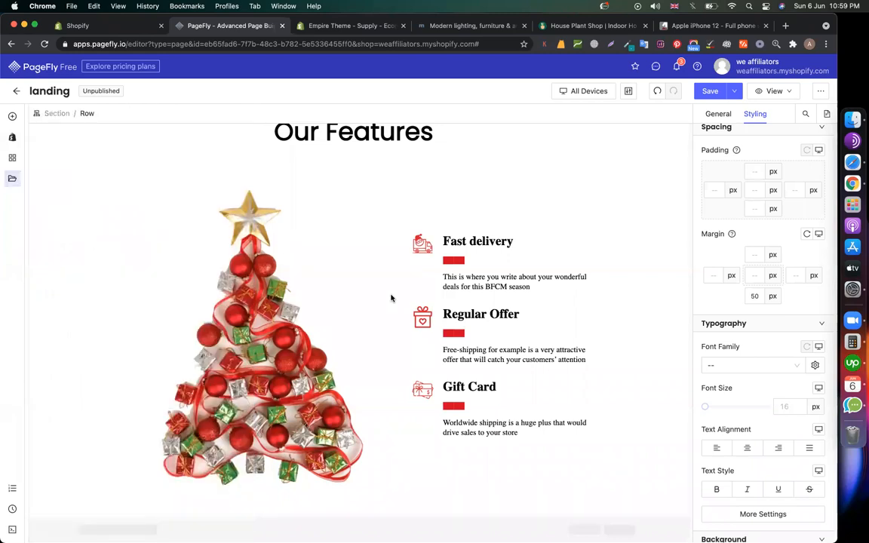
scroll(392, 296, up, 4)
scroll(391, 297, down, 5)
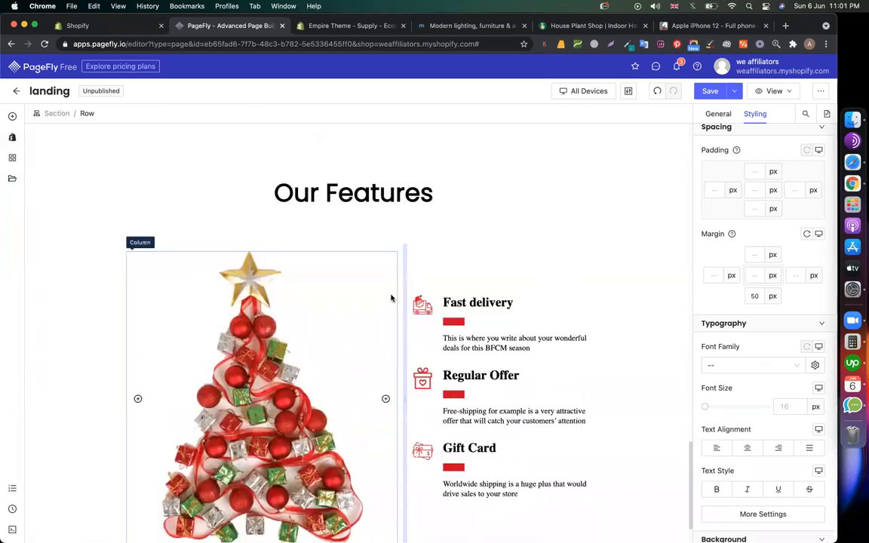
click(460, 303)
click(462, 376)
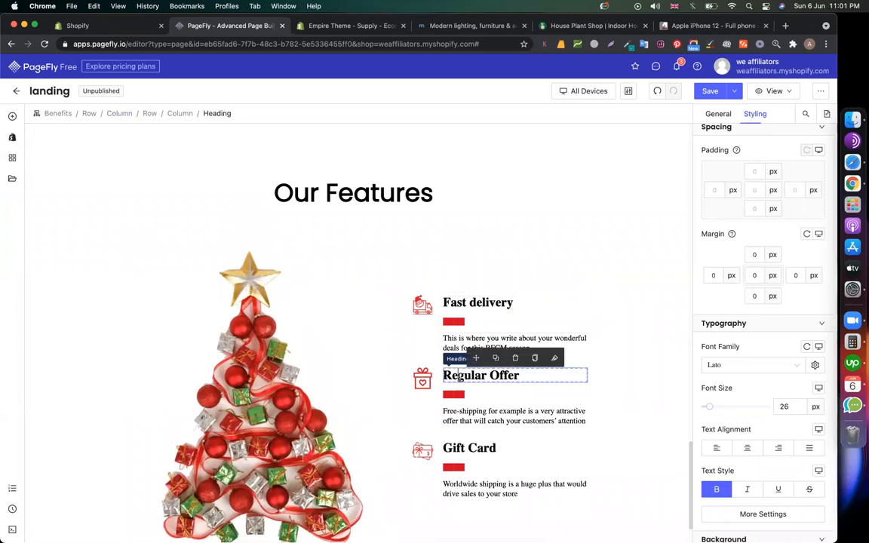
scroll(459, 380, down, 1)
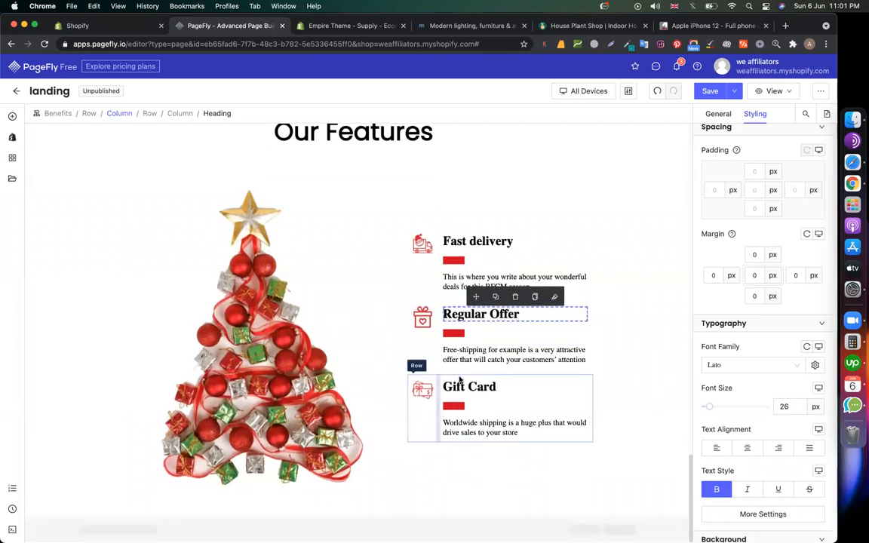
- Try a bulleted list under the Our Features heading and delete it again
click(12, 116)
click(39, 327)
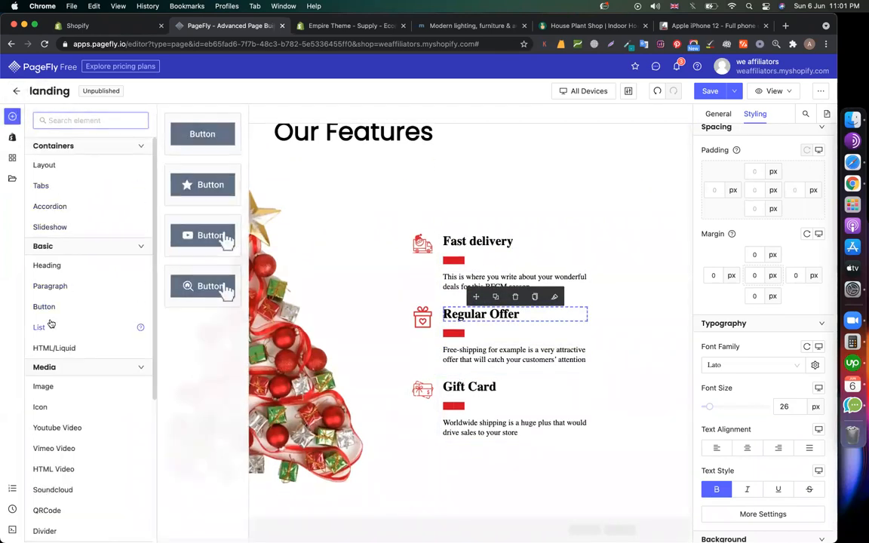
drag(215, 132, 337, 235)
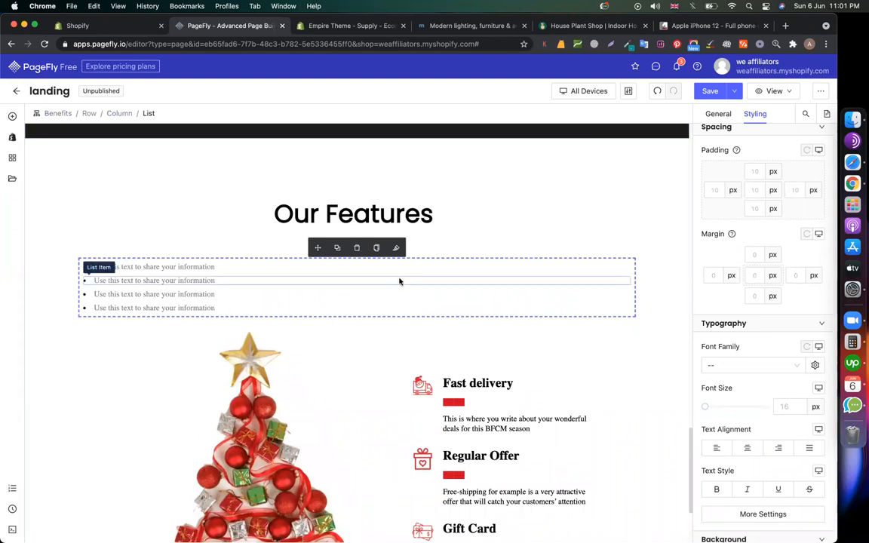
click(357, 247)
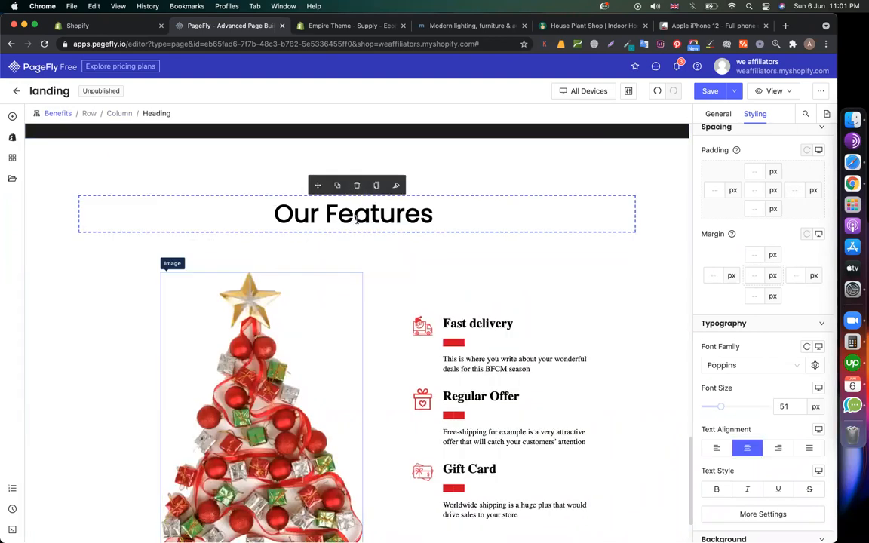
click(12, 178)
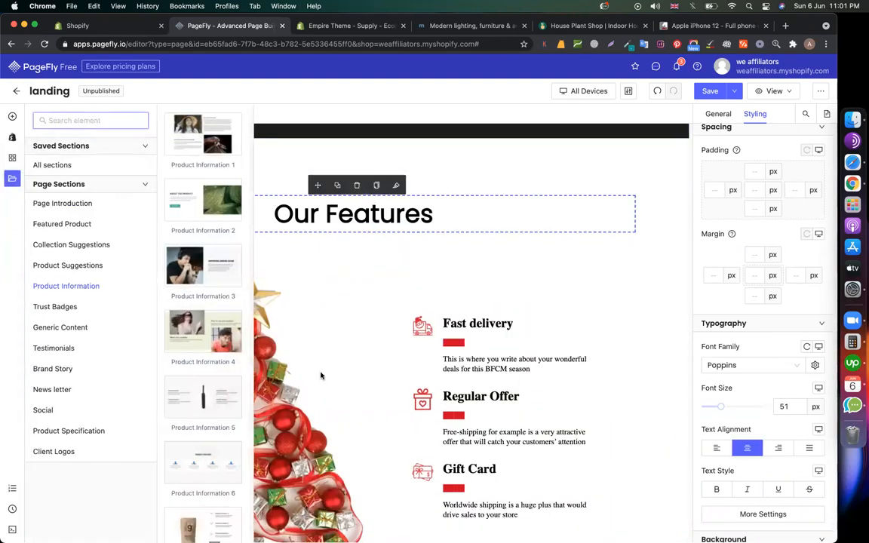
- Replace the specification paragraph under the iPhone 12 features heading with a bulleted list above the View Product button
scroll(391, 269, up, 6)
scroll(392, 269, up, 5)
scroll(392, 269, down, 4)
click(451, 213)
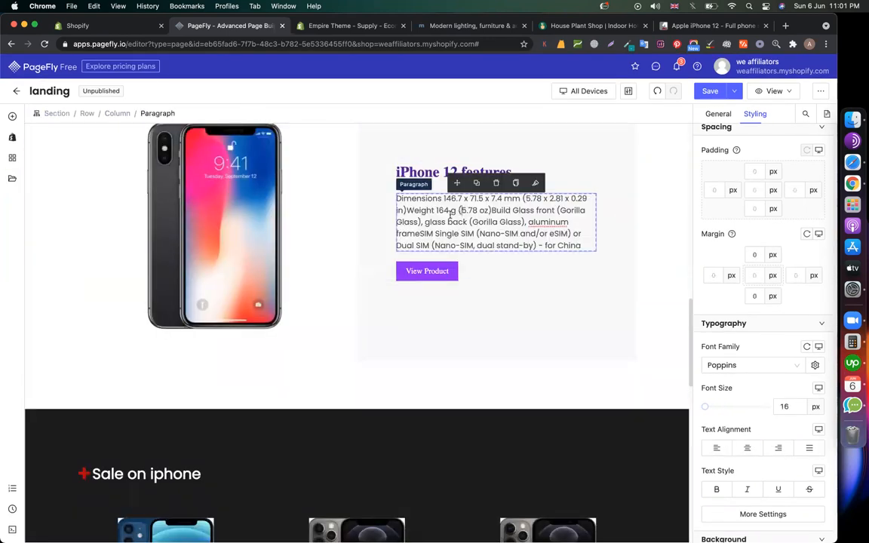
click(496, 183)
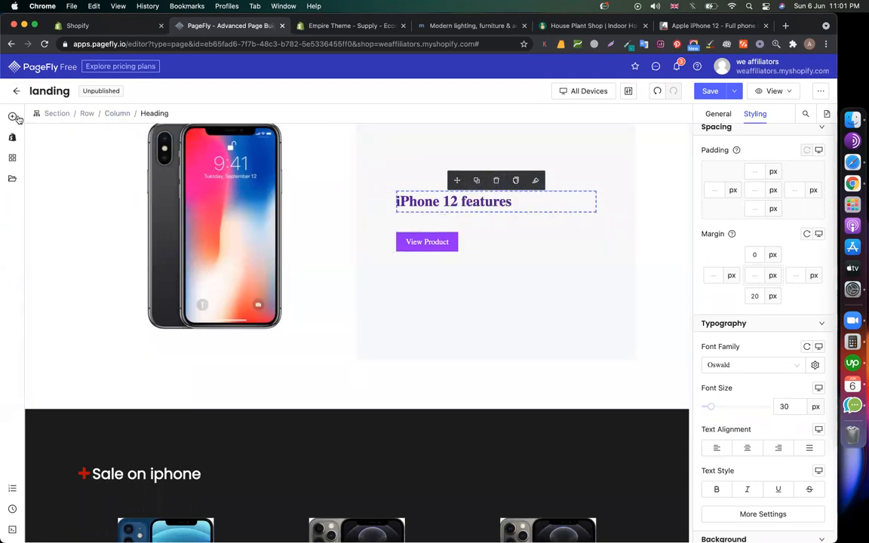
mouse_move(12, 116)
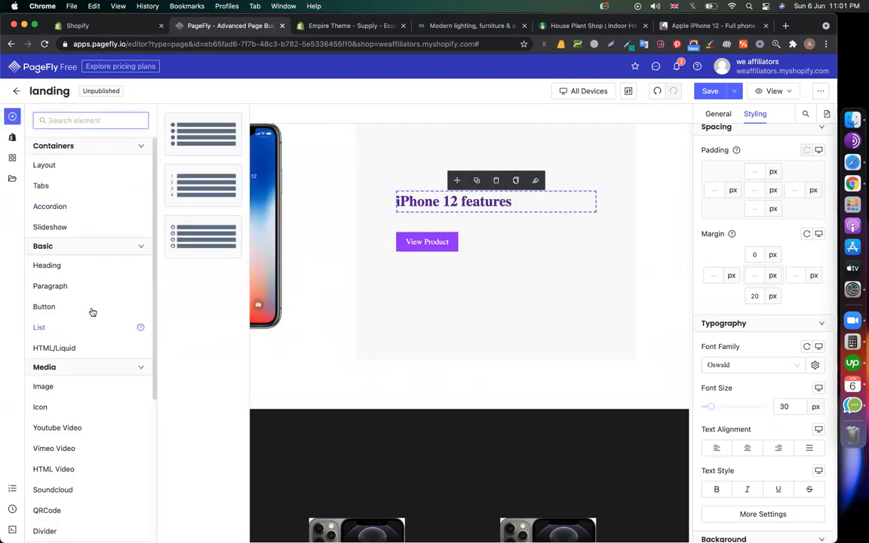
drag(218, 133, 454, 213)
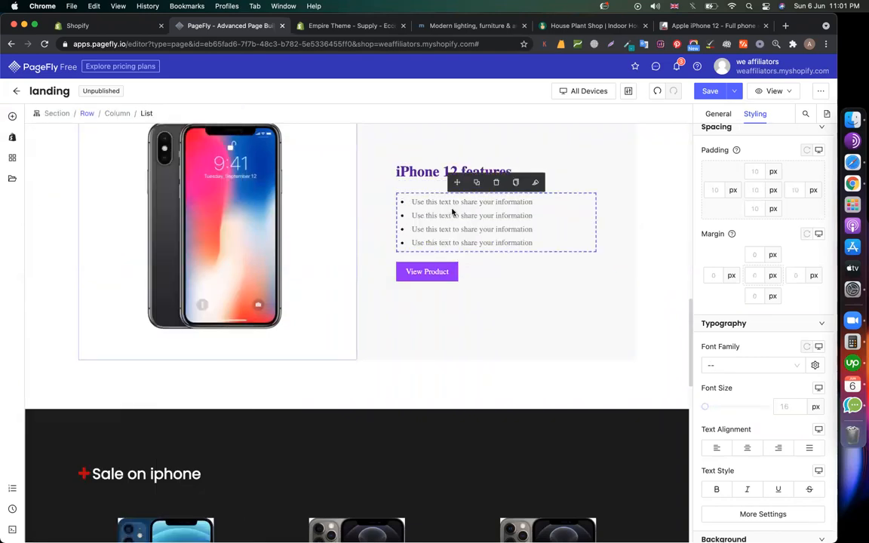
- Fill the first list item with the dimensions copied from the GSMArena iPhone 12 page, "146.7 x 71.5 x 7.4 mm (5.78 x 2.81 x 0.29 in)"
click(696, 27)
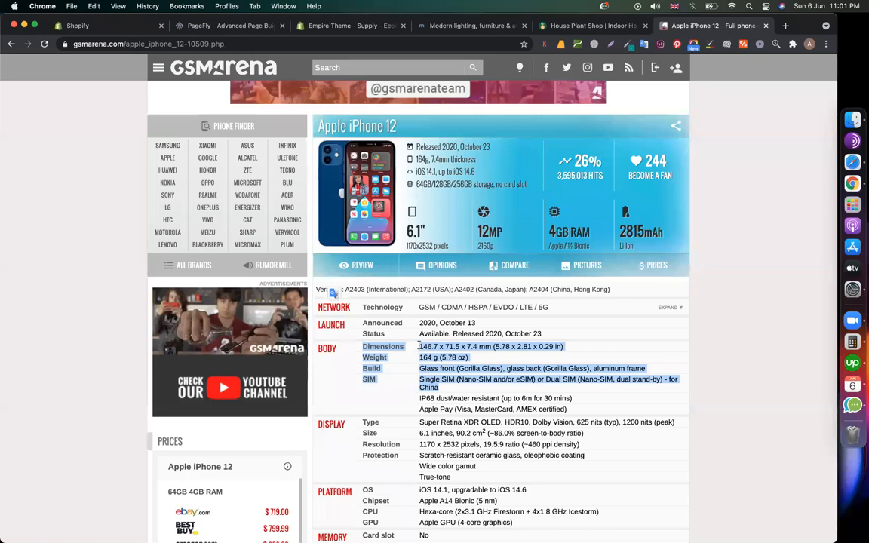
drag(418, 344, 553, 345)
key(super+c)
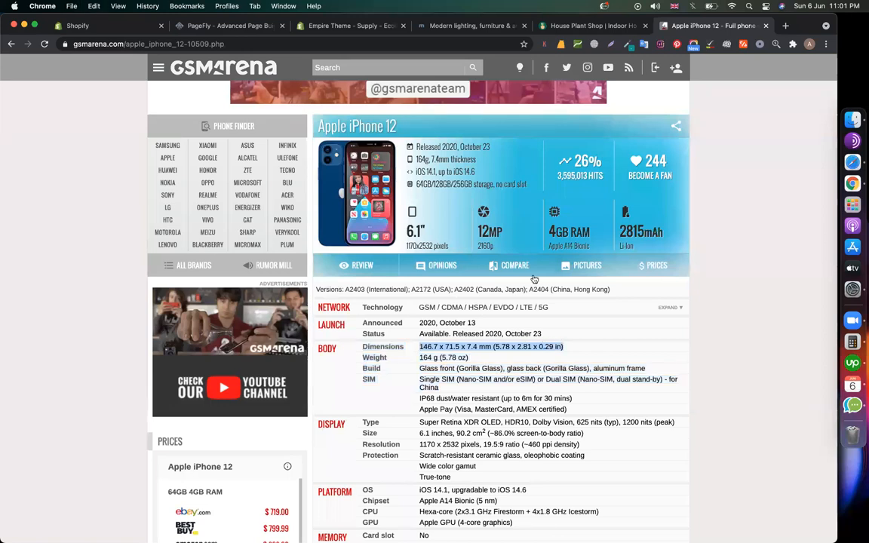
click(453, 27)
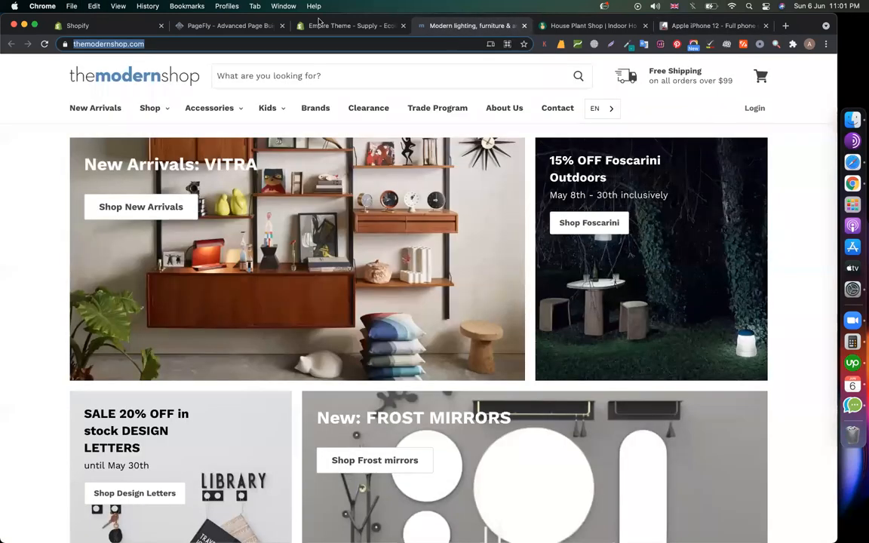
click(229, 27)
scroll(798, 258, up, 2)
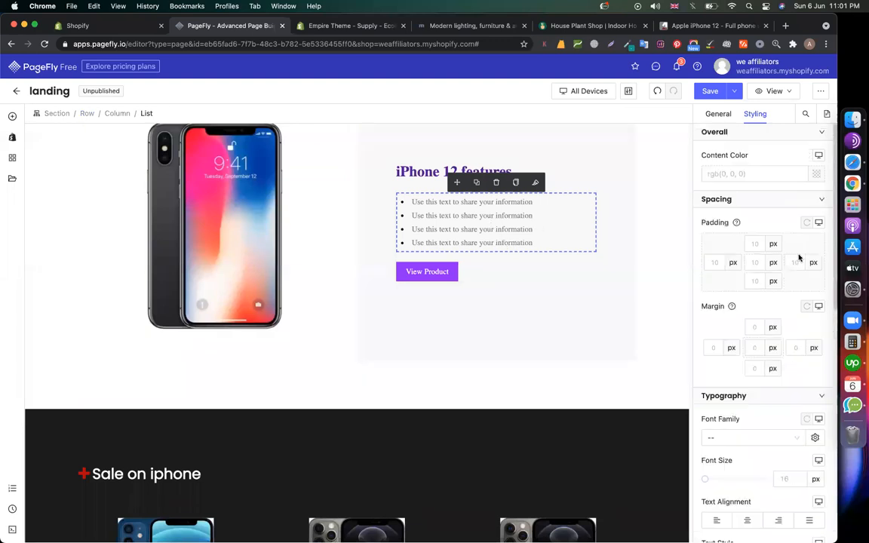
click(718, 114)
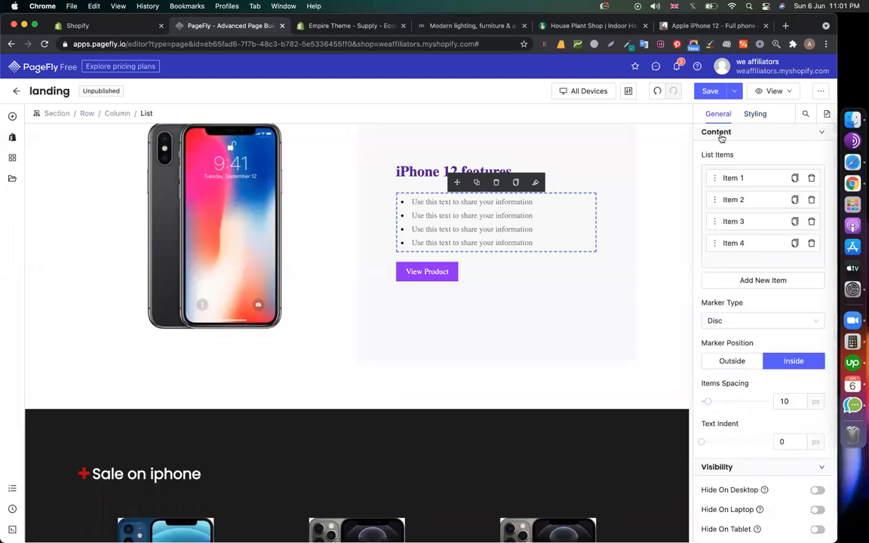
click(743, 178)
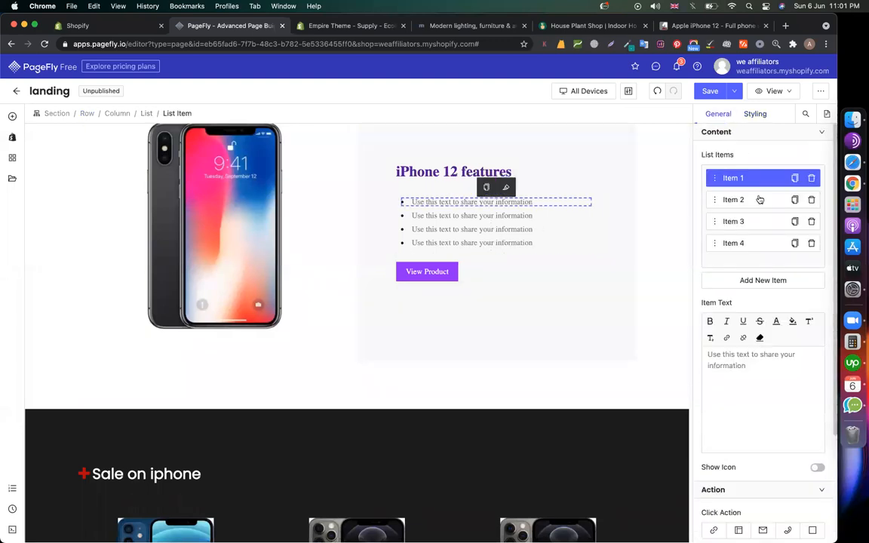
click(757, 373)
key(super+v)
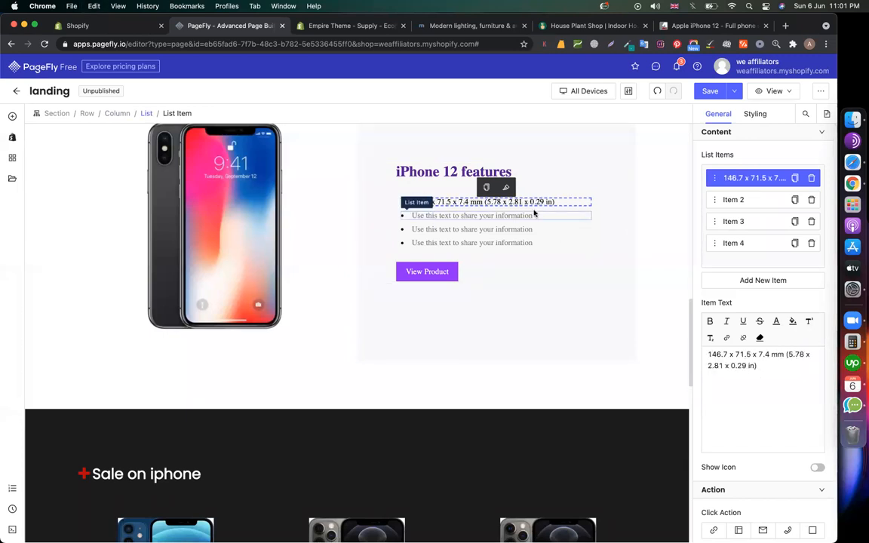
- Fill the second list item with the weight copied from the GSMArena page, "164 g (5.78 oz)"
click(713, 202)
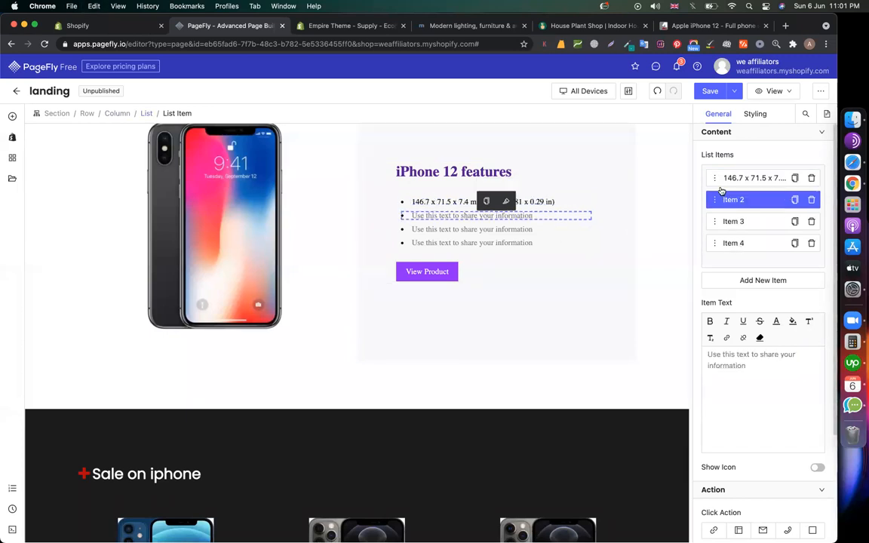
click(707, 25)
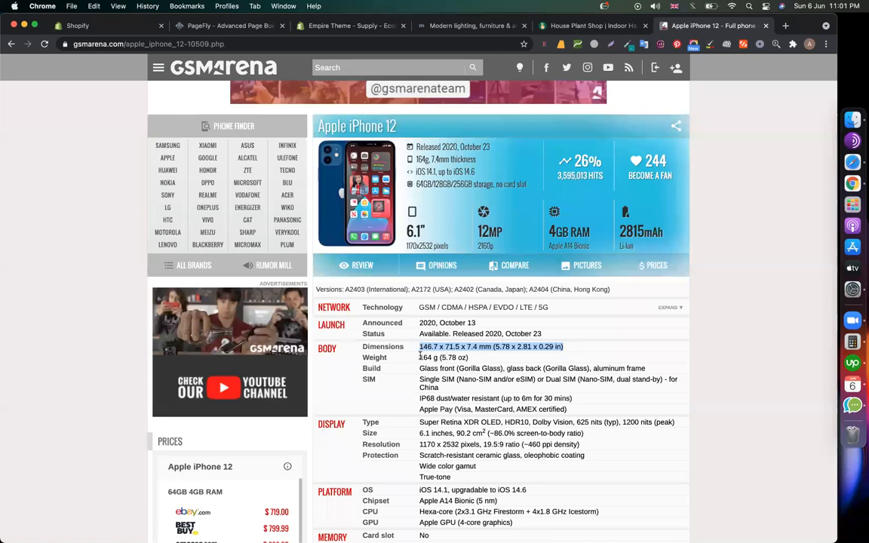
drag(420, 357, 469, 357)
key(super+c)
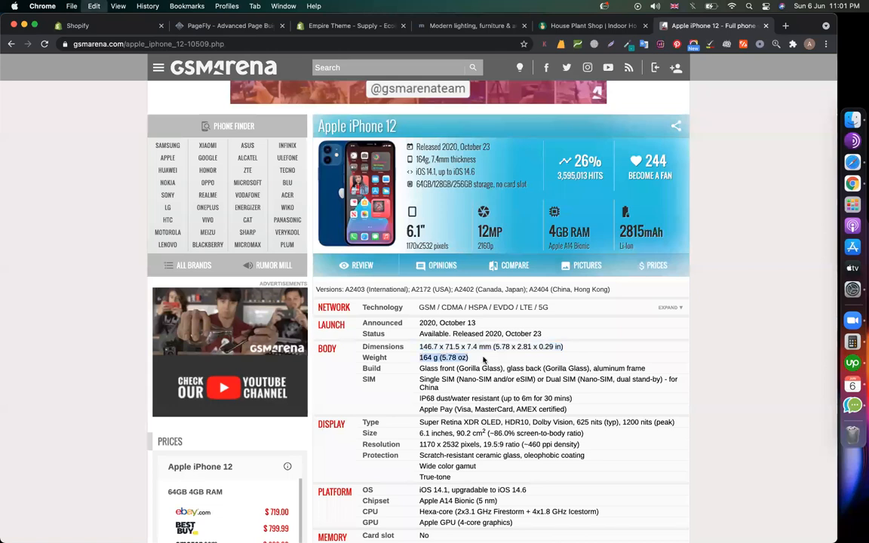
click(209, 26)
click(758, 393)
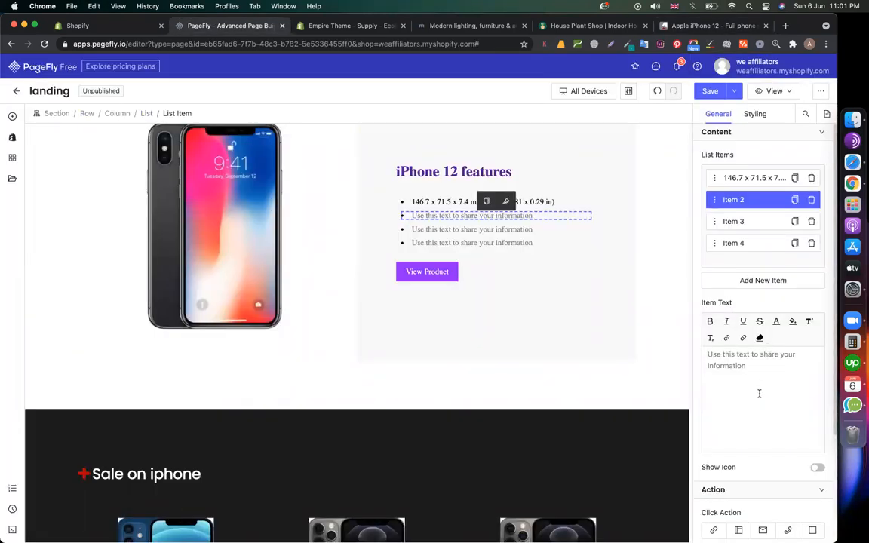
key(super+v)
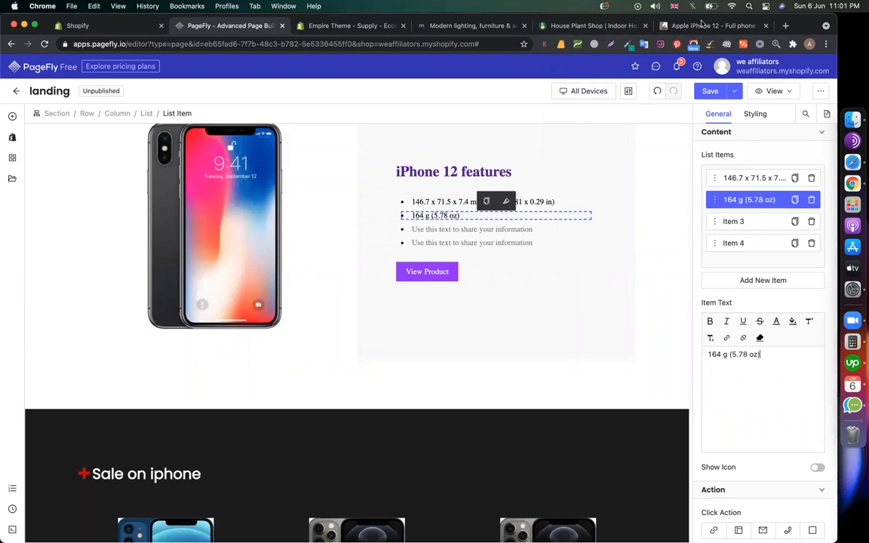
- Fill the third list item with "Glass front (Gorilla Glass), glass back (Gorilla Glass)" from the GSMArena build specification and delete the fourth item
click(706, 25)
drag(421, 370, 647, 372)
key(super+c)
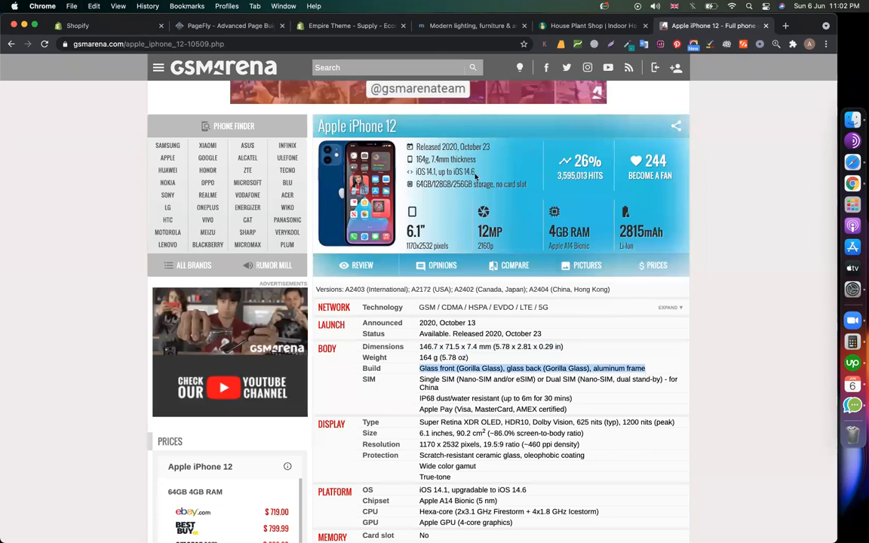
click(262, 21)
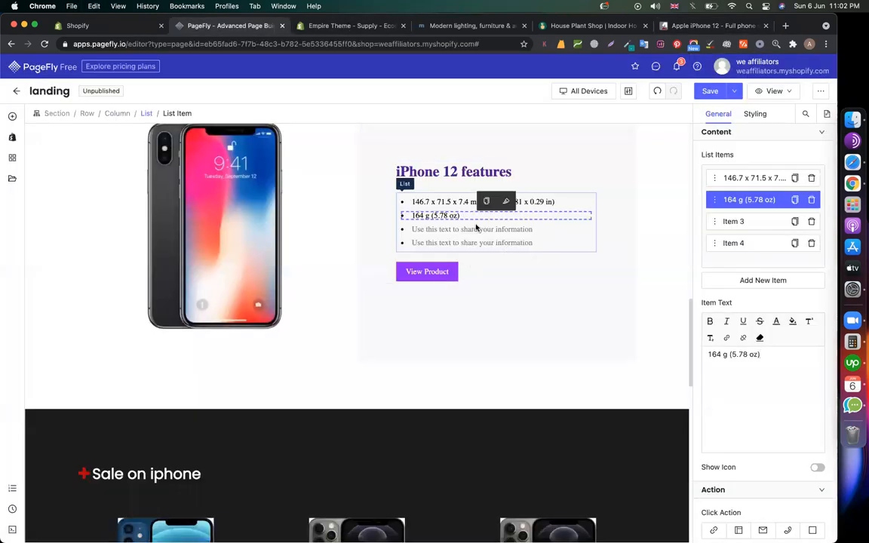
click(449, 230)
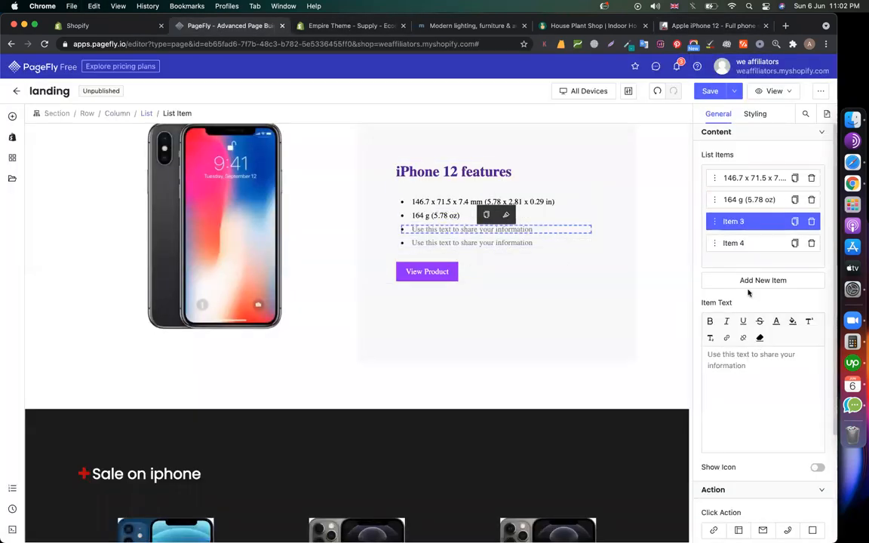
key(super+v)
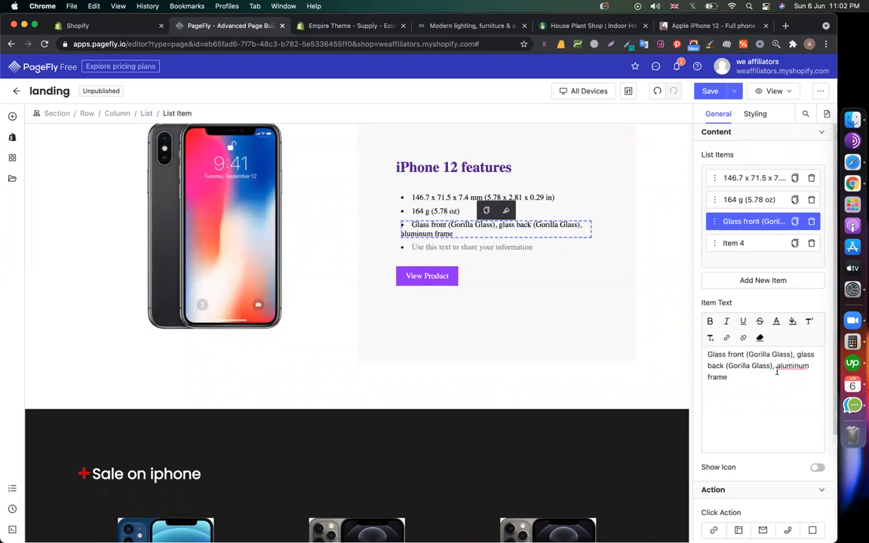
shift+click(774, 367)
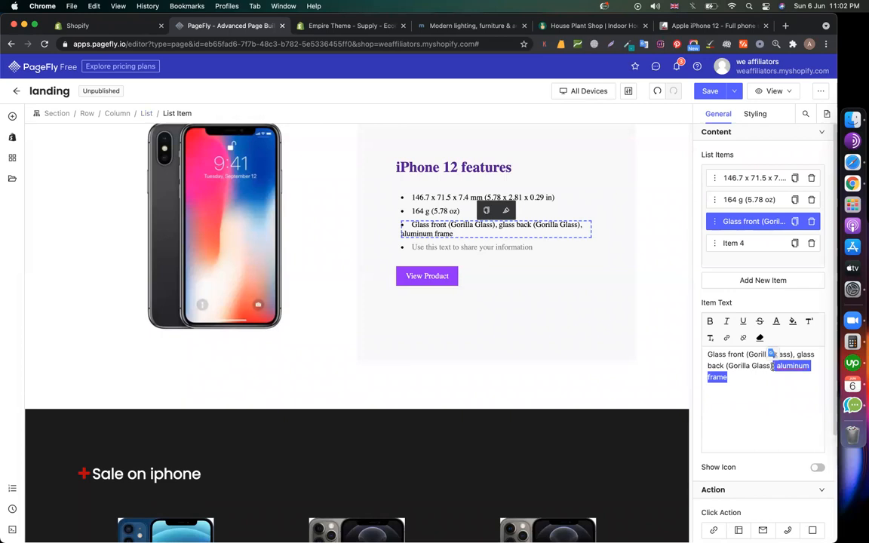
key(BackSpace)
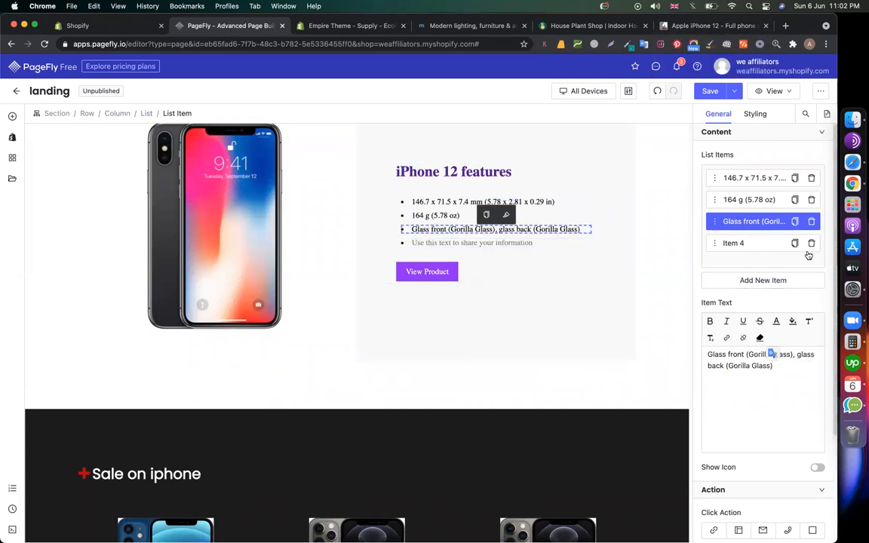
click(810, 243)
- Browse the Generic Content and Testimonials section templates for a section to place below Our Features
scroll(564, 326, down, 10)
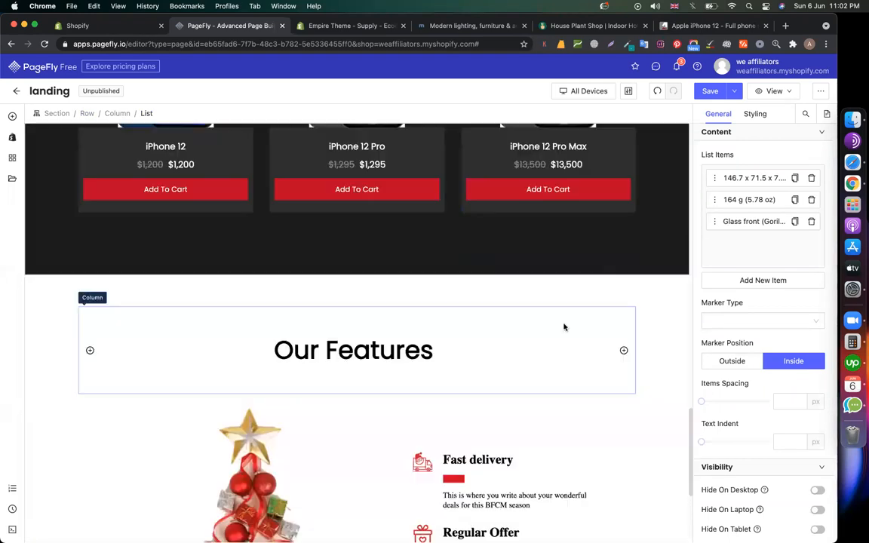
click(12, 178)
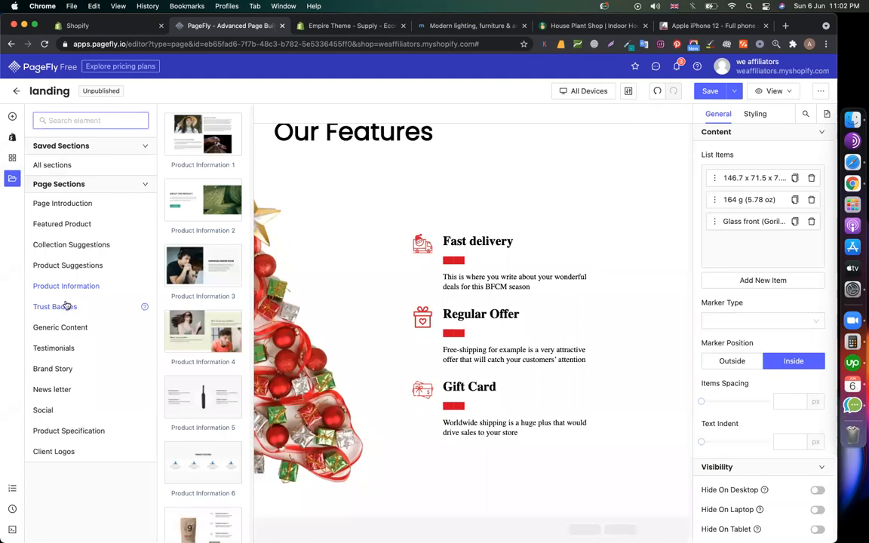
click(65, 329)
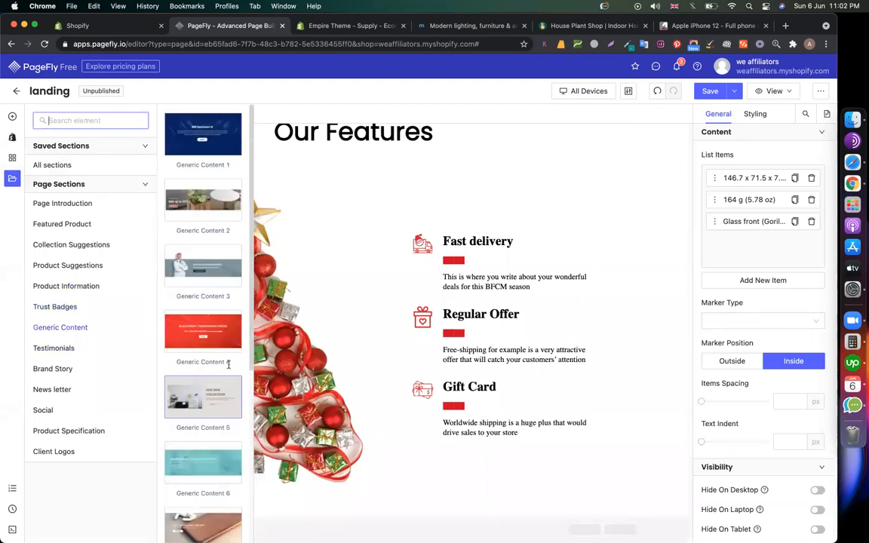
scroll(202, 422, down, 5)
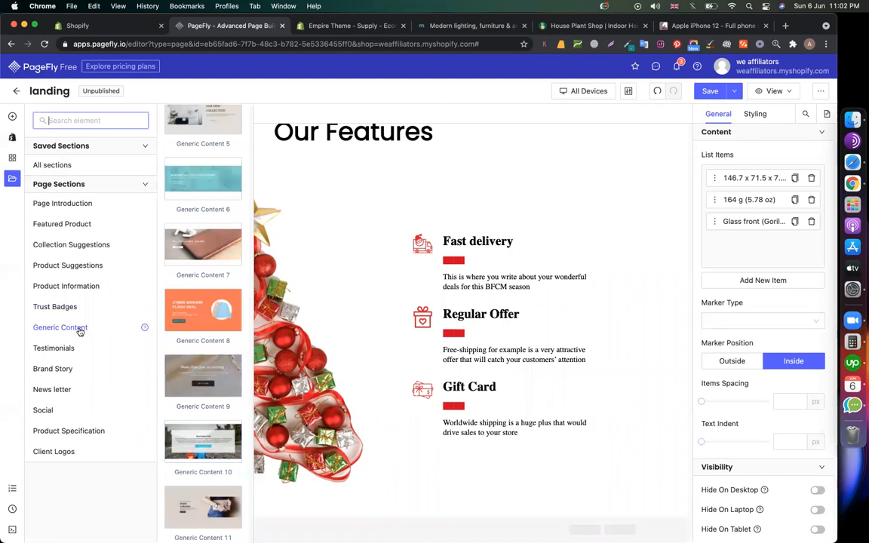
click(54, 348)
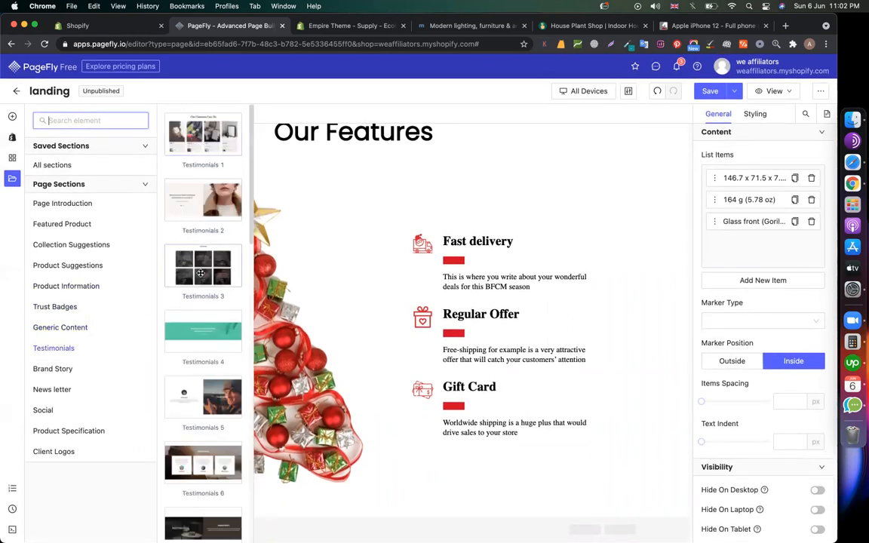
scroll(196, 340, down, 2)
scroll(196, 341, down, 2)
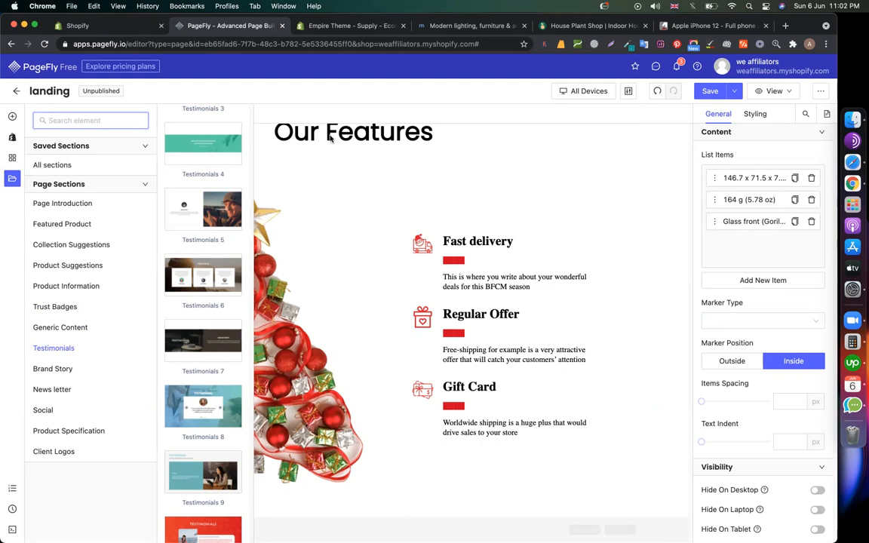
click(375, 231)
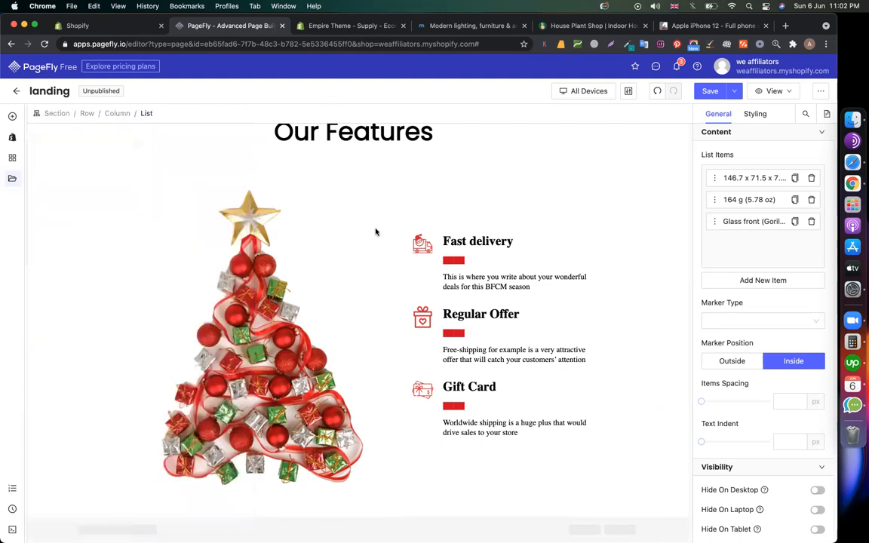
- Swap the two columns of the iPhone 12 features row so the text column comes before the phone image
scroll(375, 232, up, 10)
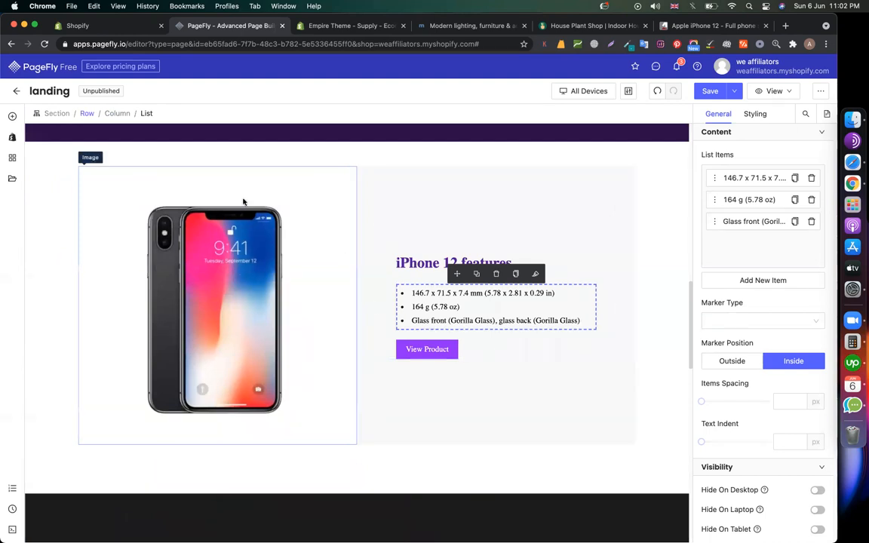
click(184, 219)
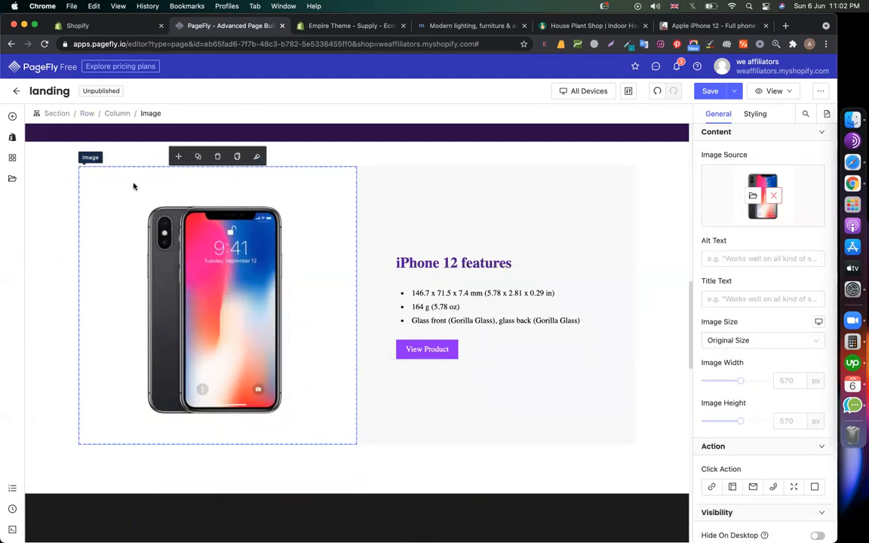
click(87, 113)
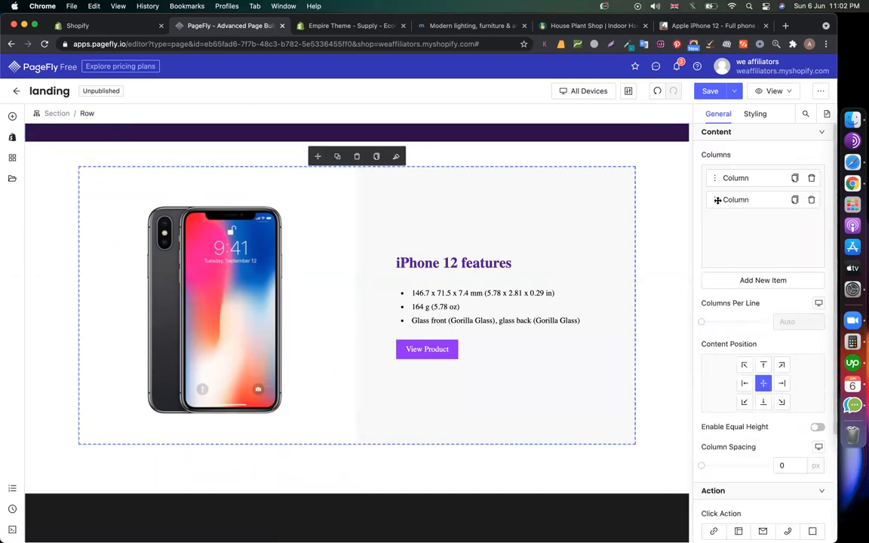
drag(716, 200, 717, 178)
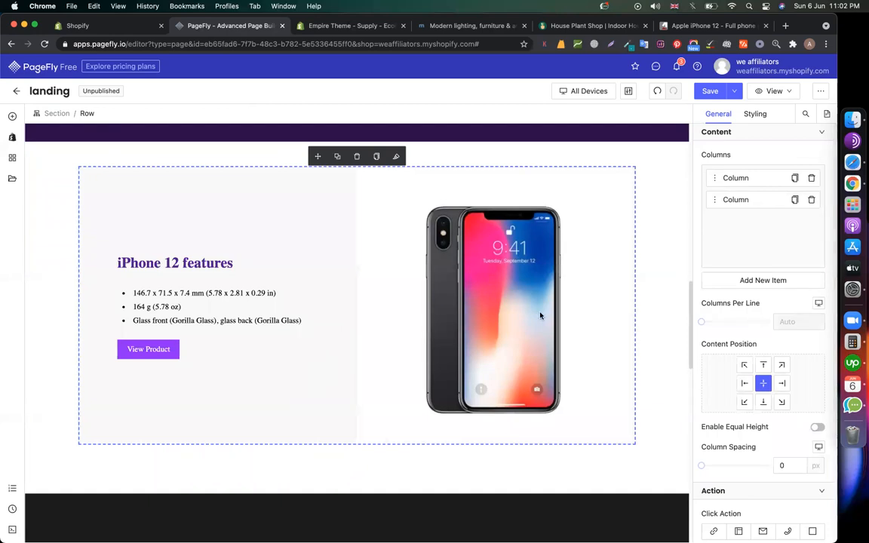
- Add the Testimonials 6 section template below the Our Features section
scroll(485, 280, down, 10)
scroll(540, 313, down, 8)
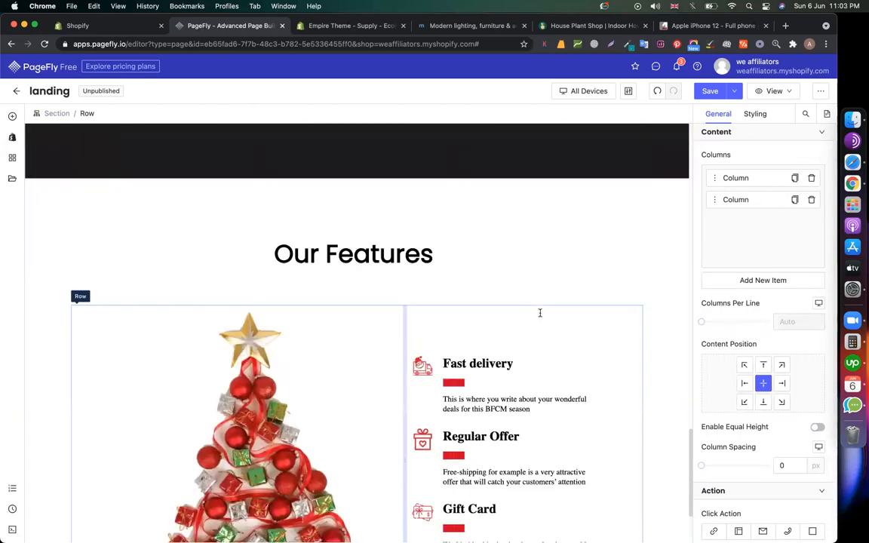
click(13, 179)
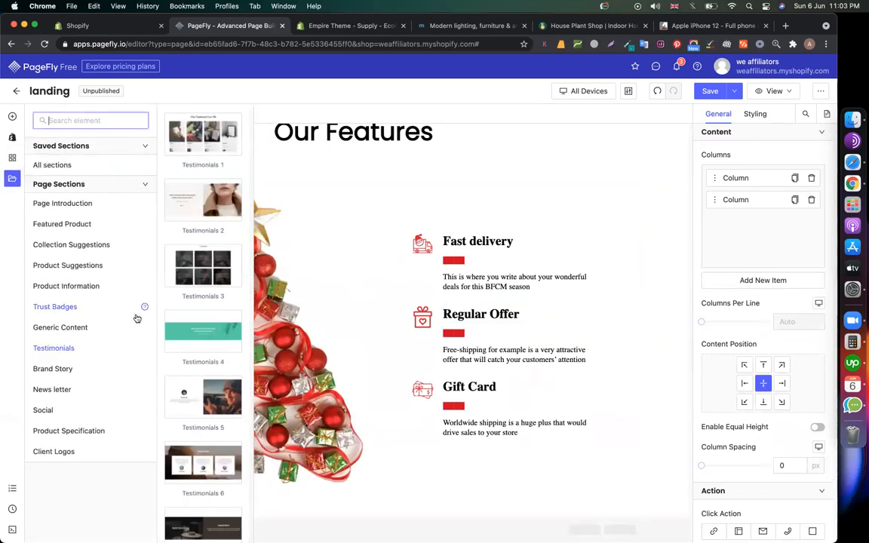
drag(215, 454, 145, 510)
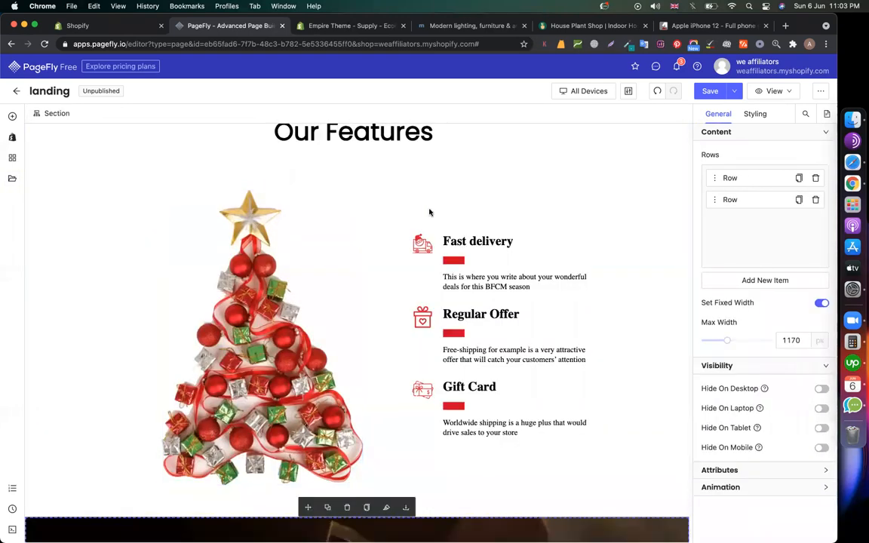
- Change the heading of the new testimonials section to "Testimonial"
scroll(473, 285, down, 5)
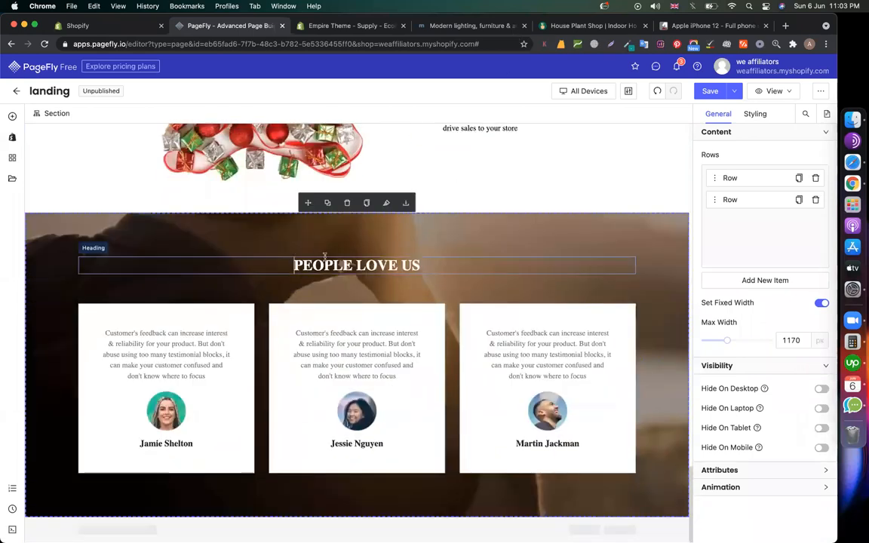
click(354, 263)
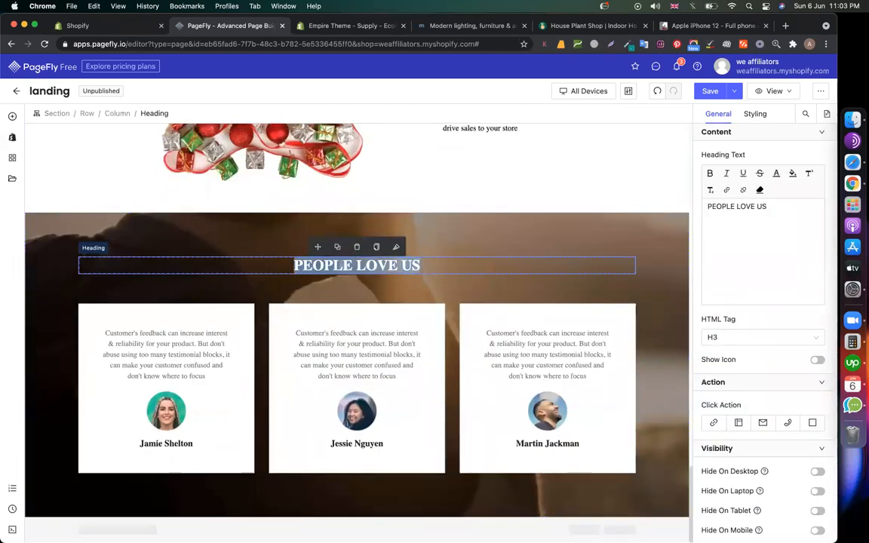
text(Testimonial)
- Reorder the first testimonial card so the customer photo comes first, followed by the customer name and the feedback paragraph
click(142, 368)
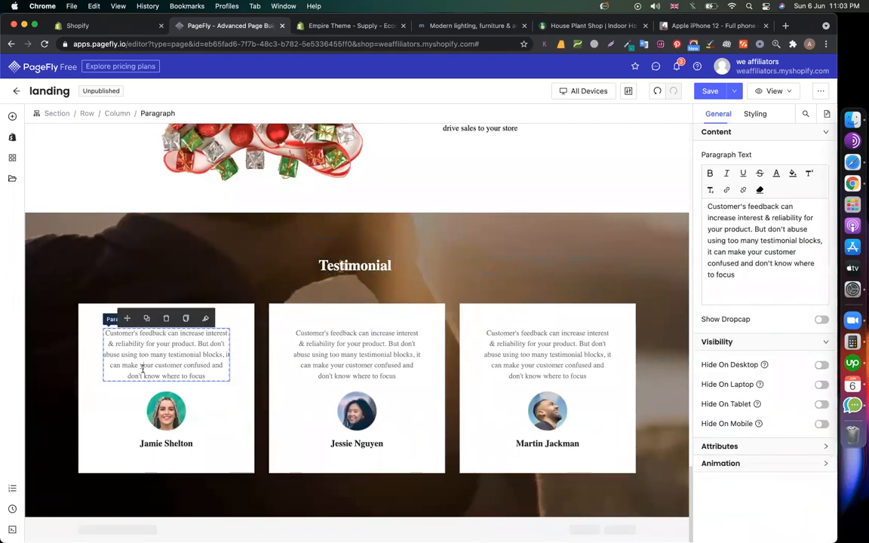
drag(170, 396, 185, 336)
click(165, 444)
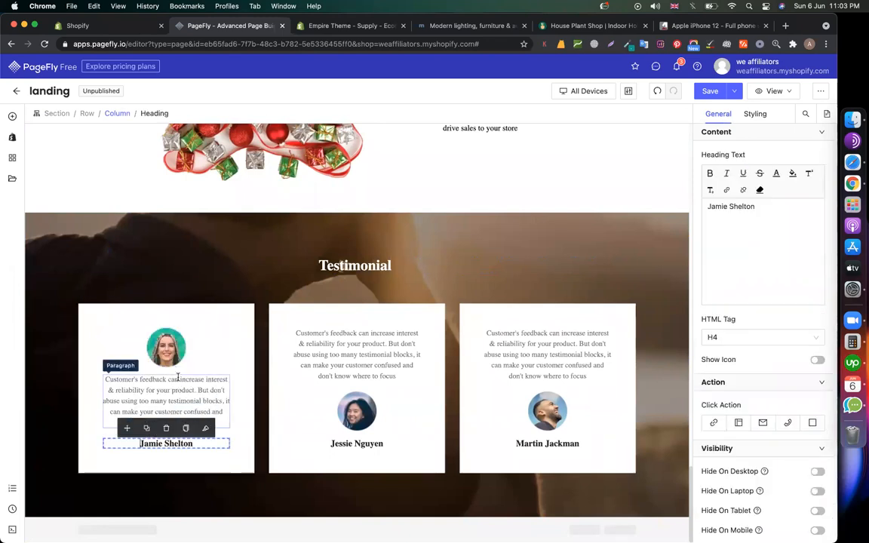
drag(127, 429, 151, 369)
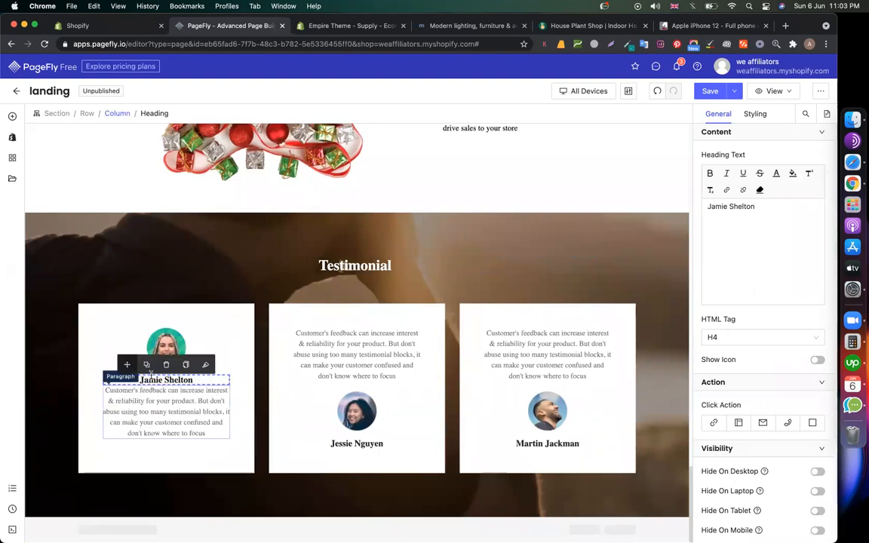
- Set the top padding of the first card's feedback paragraph to 20 px
click(184, 425)
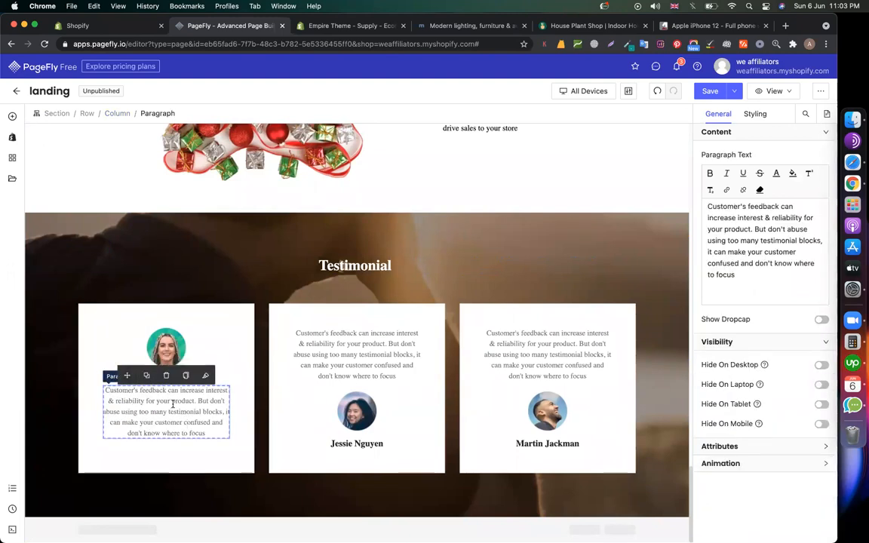
click(754, 114)
click(759, 262)
click(756, 245)
text(20)
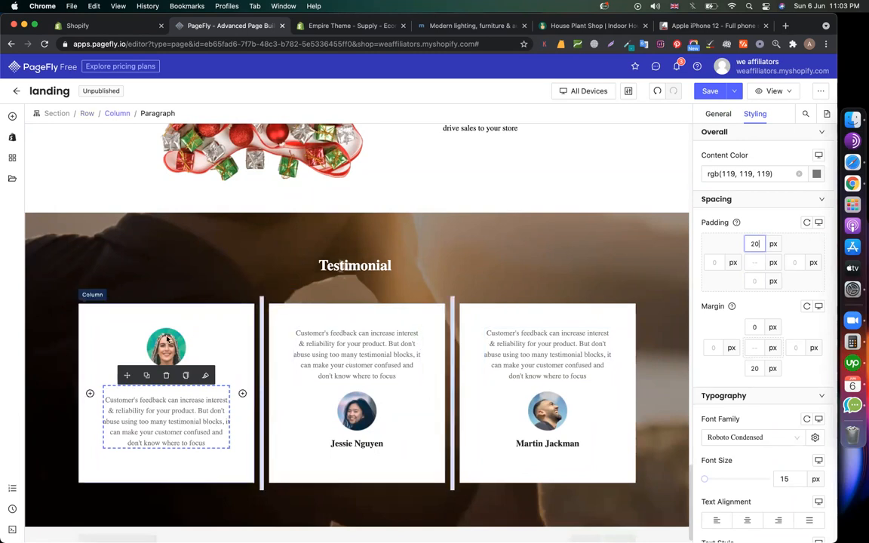
- Replace the second and third testimonial cards with duplicates of the rearranged first card
click(103, 326)
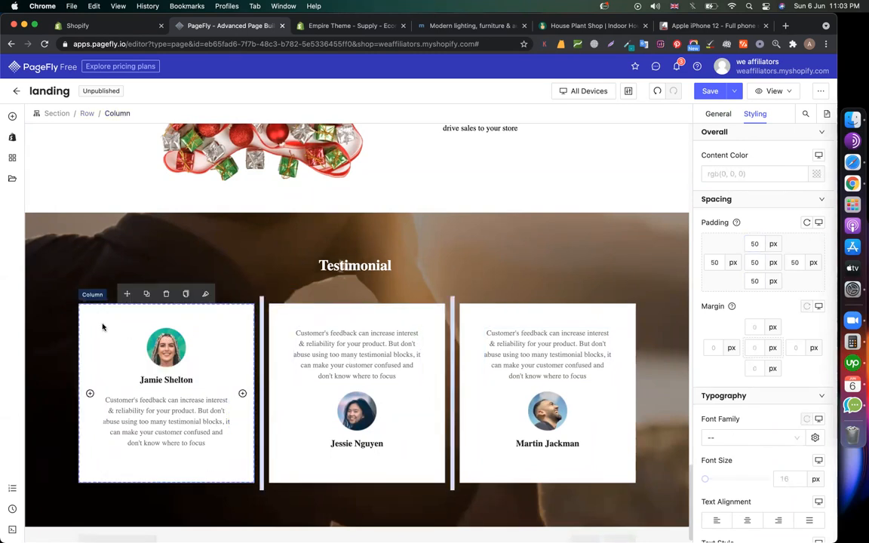
click(147, 293)
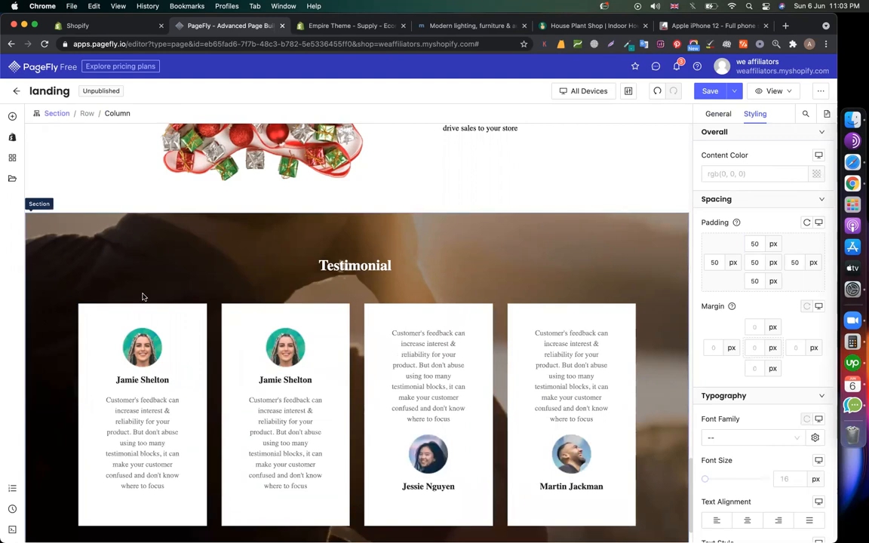
click(391, 322)
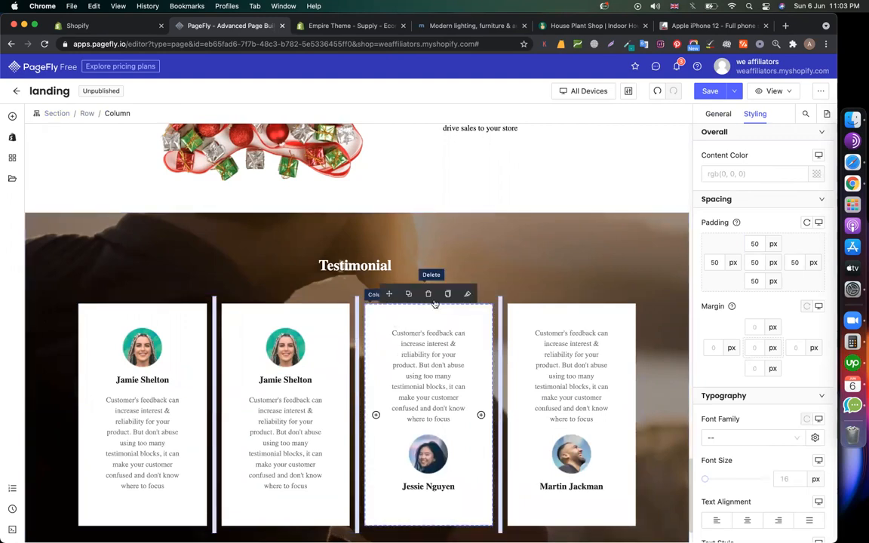
click(429, 294)
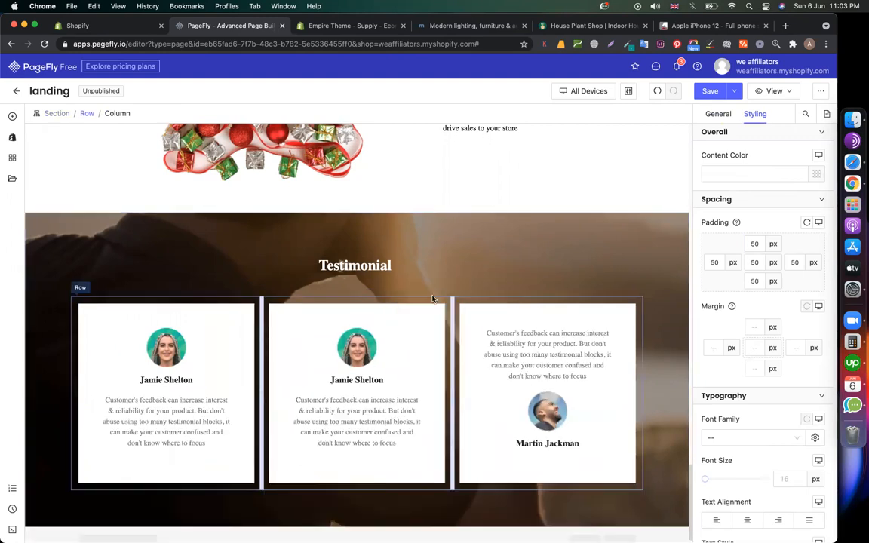
click(477, 314)
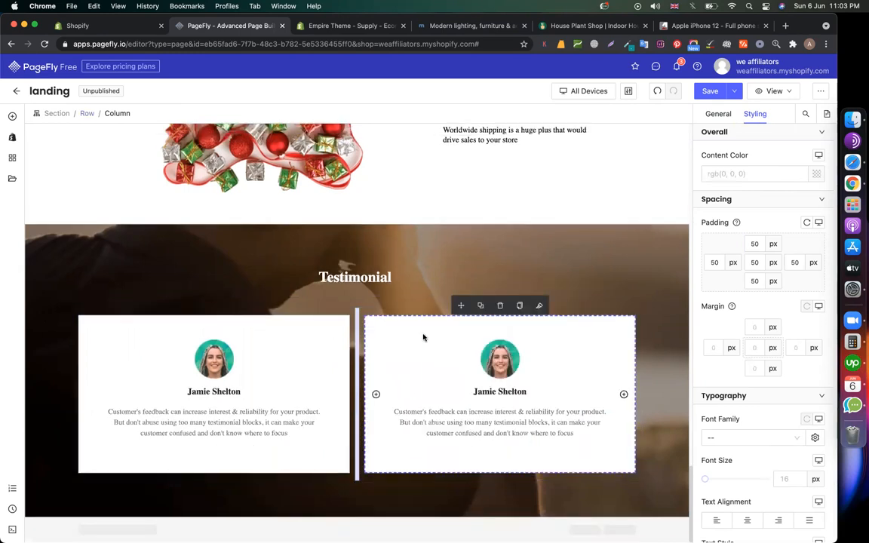
click(478, 305)
scroll(301, 400, down, 1)
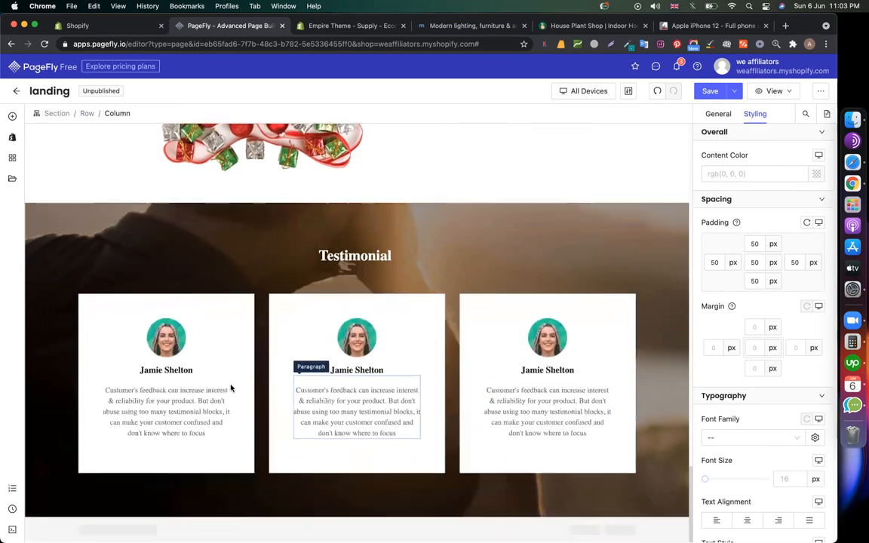
click(164, 338)
click(154, 393)
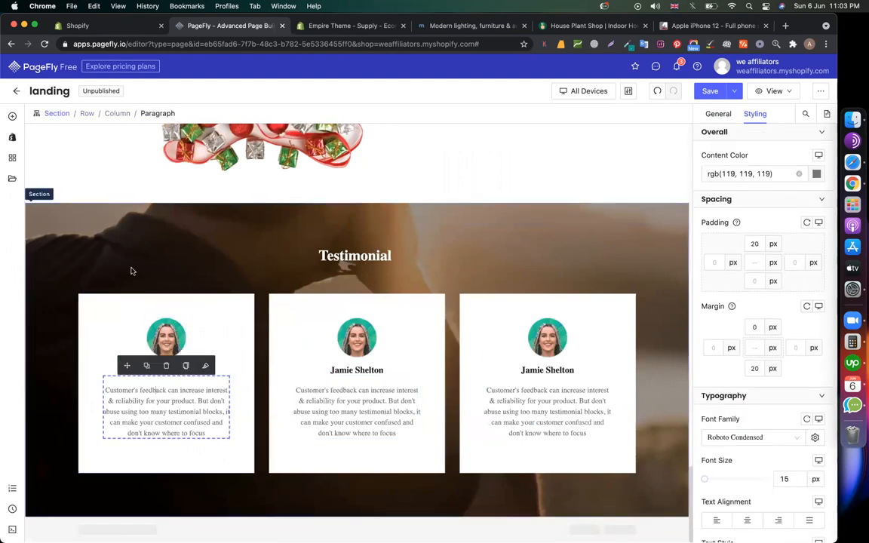
scroll(74, 254, up, 6)
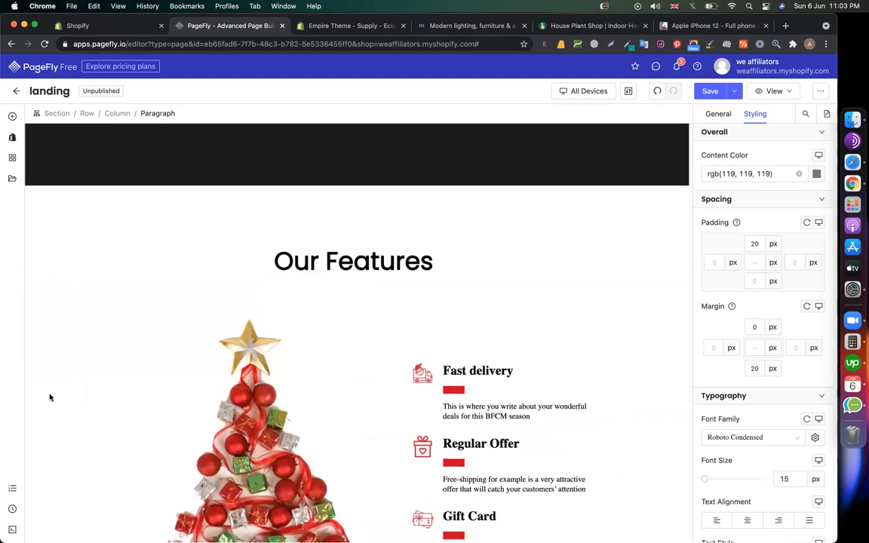
- Move the testimonial section above the Benefits section in the page outline
scroll(50, 395, down, 2)
scroll(65, 462, down, 2)
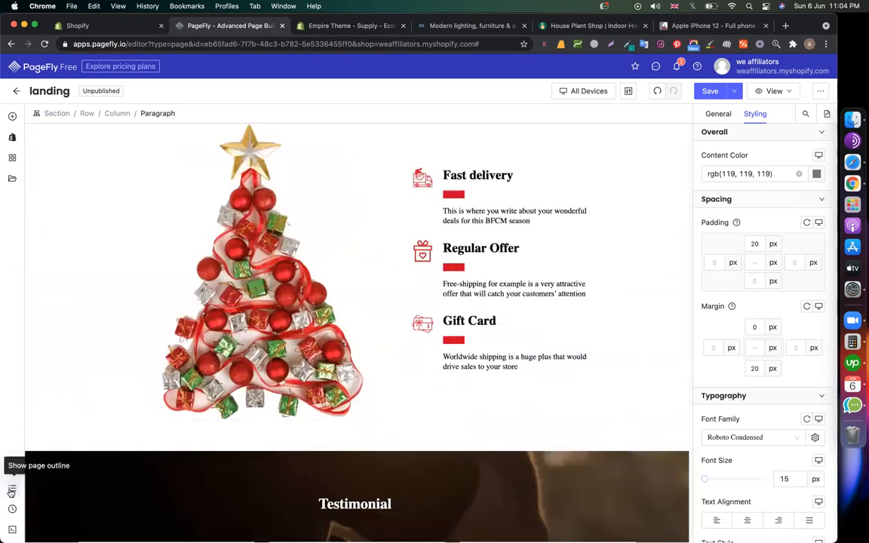
click(11, 491)
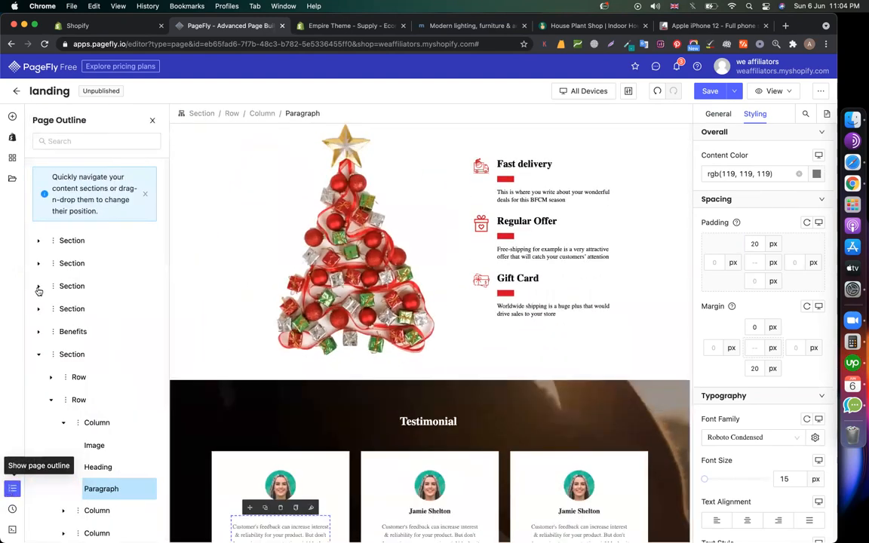
click(38, 354)
scroll(274, 341, up, 1)
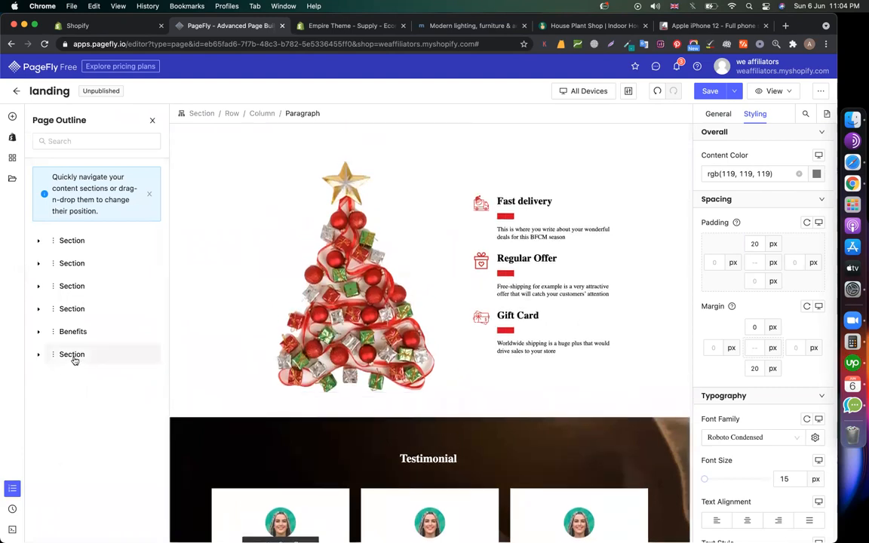
scroll(359, 428, down, 3)
scroll(297, 486, up, 2)
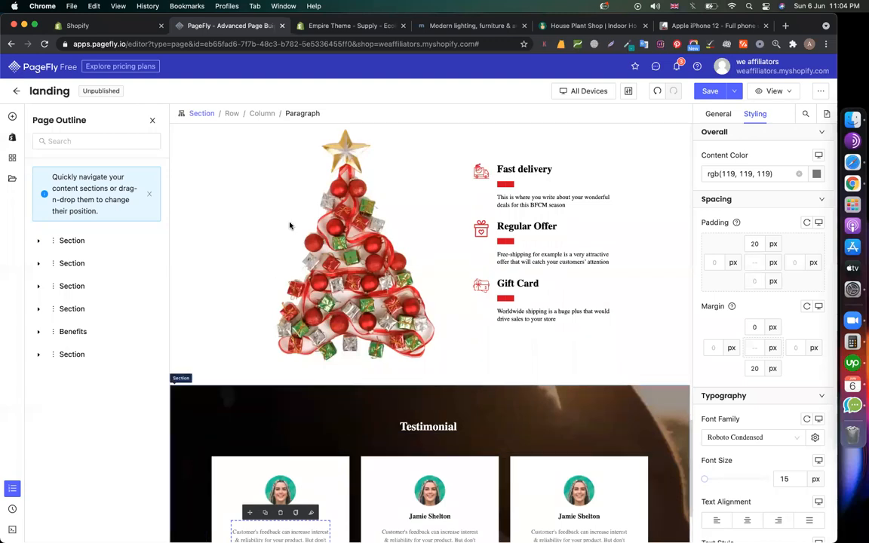
scroll(242, 236, up, 1)
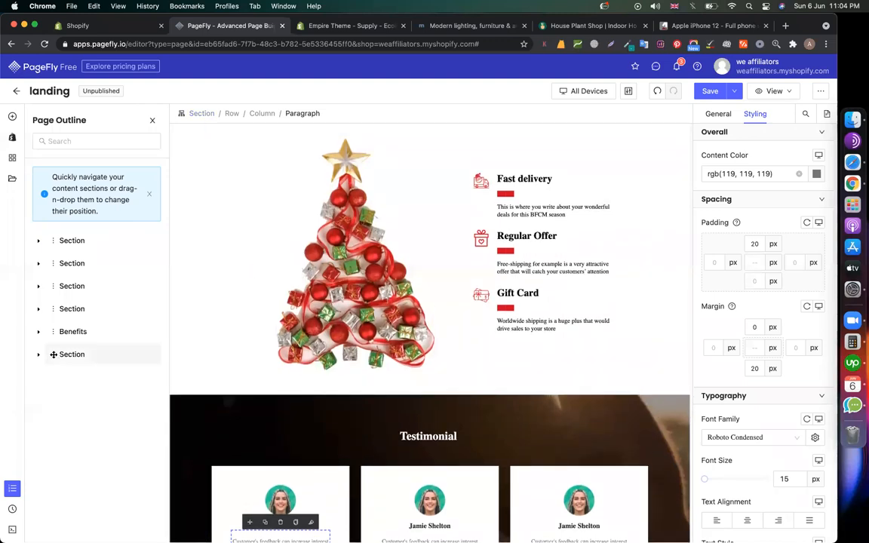
drag(53, 354, 51, 326)
scroll(421, 252, up, 3)
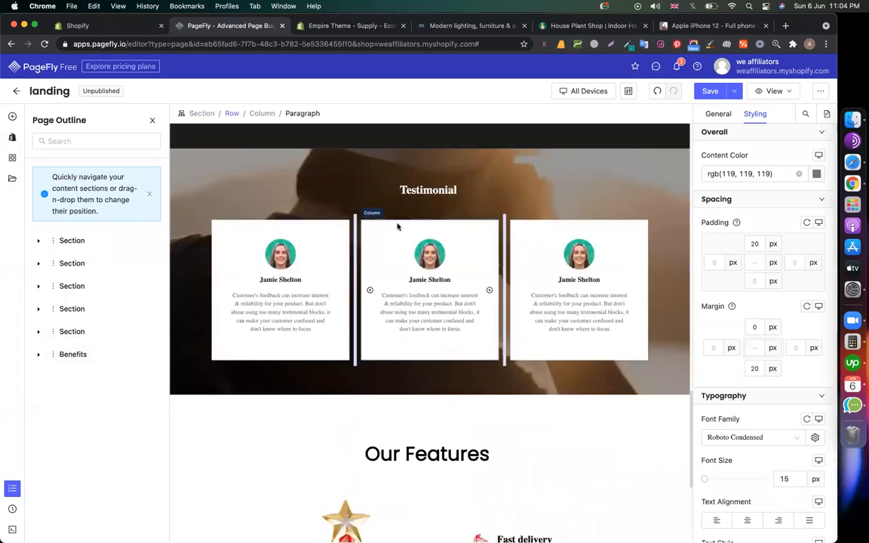
- Locate the "Sale on iphone" heading in the page outline and close the outline
scroll(233, 233, up, 8)
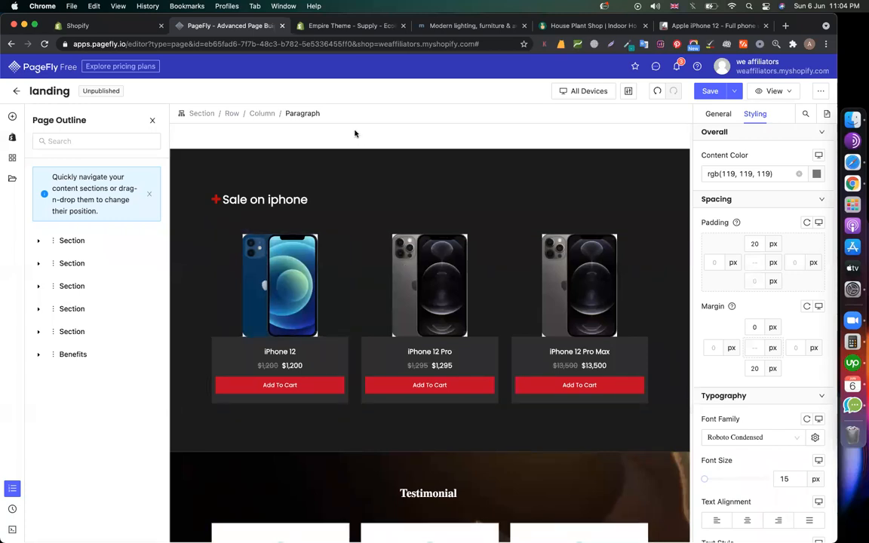
click(269, 209)
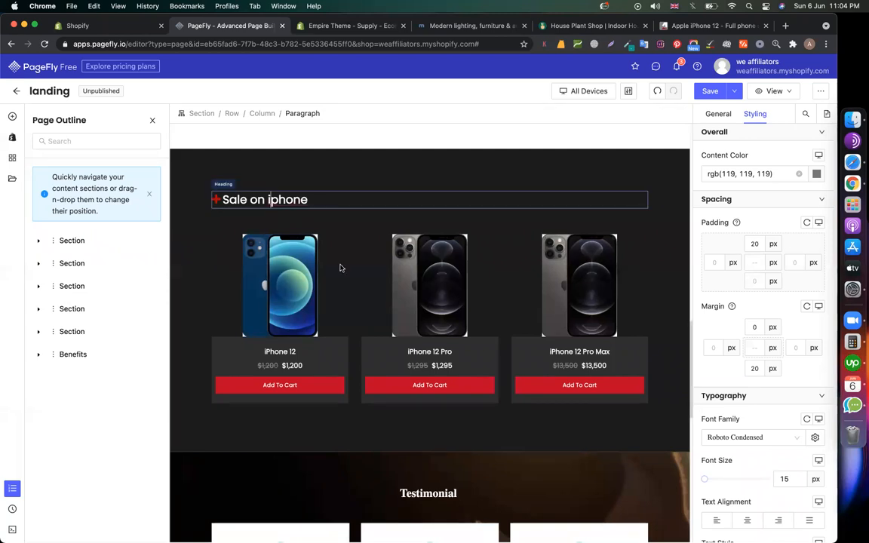
scroll(341, 267, down, 3)
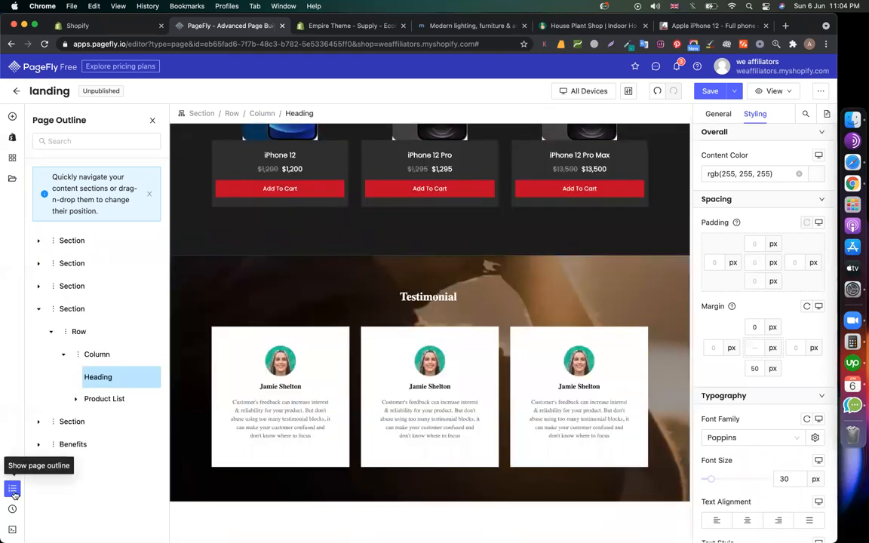
click(13, 490)
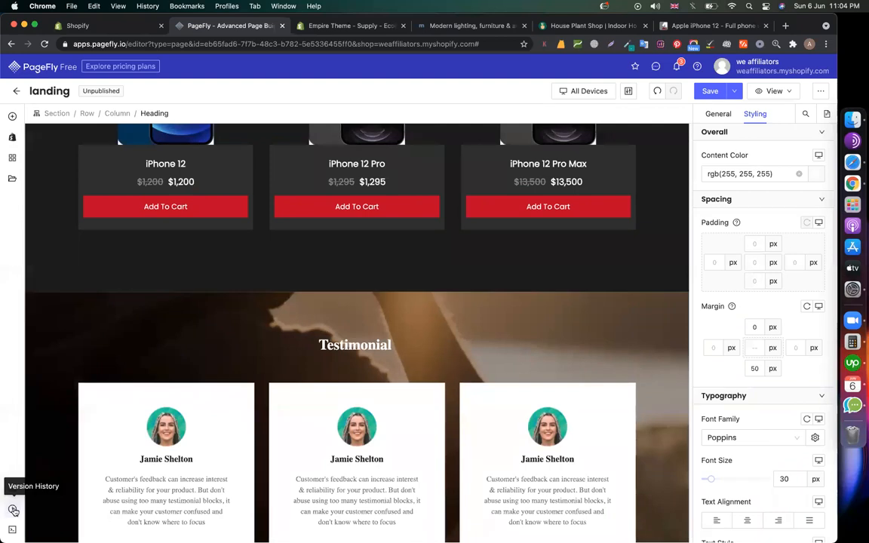
- View the page's version history and the custom code editor, closing both without changes
click(13, 509)
click(688, 393)
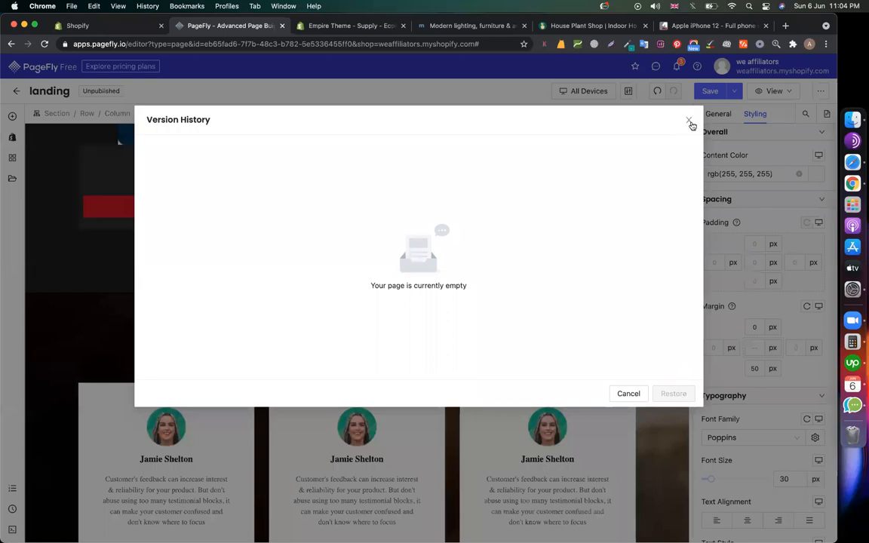
click(690, 120)
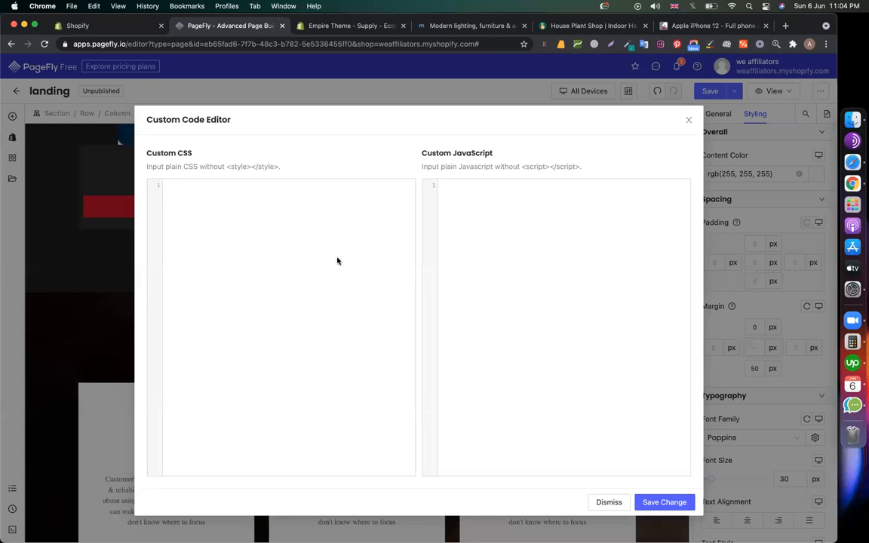
click(688, 123)
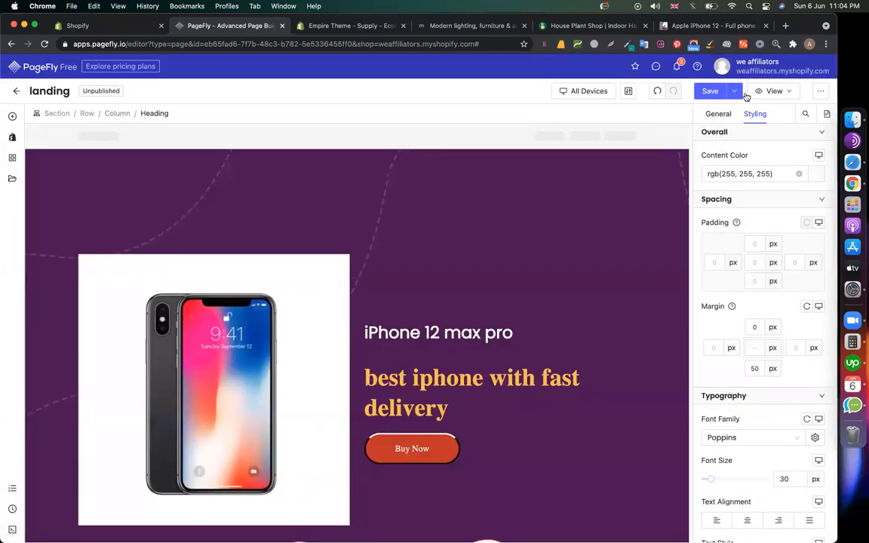
- Check the save and publish options and view all saved sections in the section library
click(733, 91)
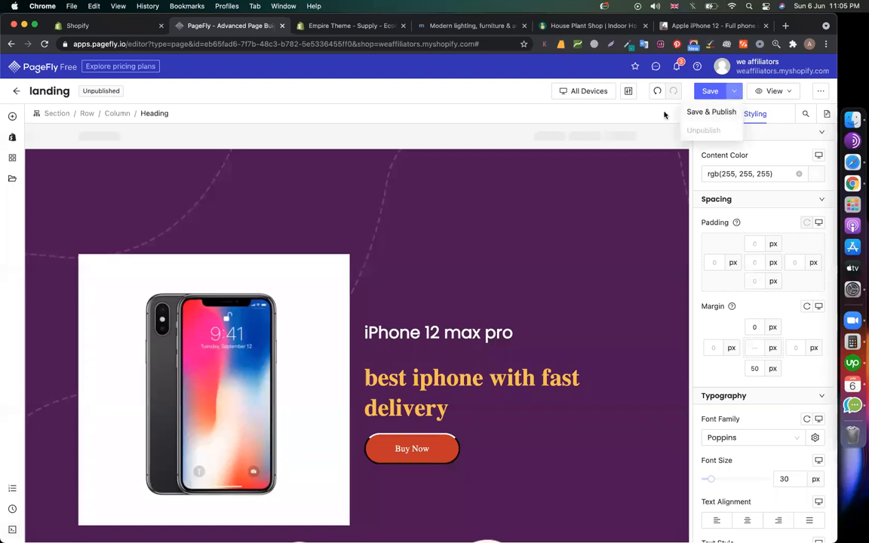
click(11, 178)
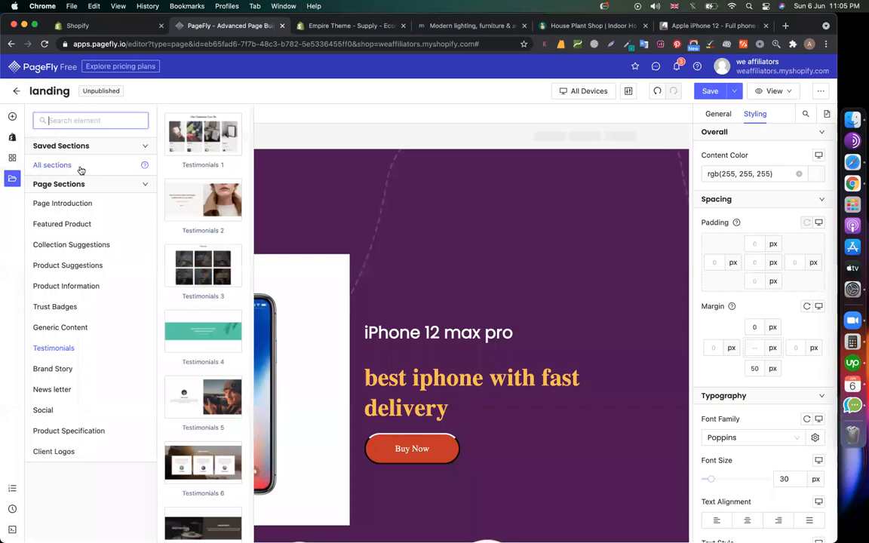
click(81, 169)
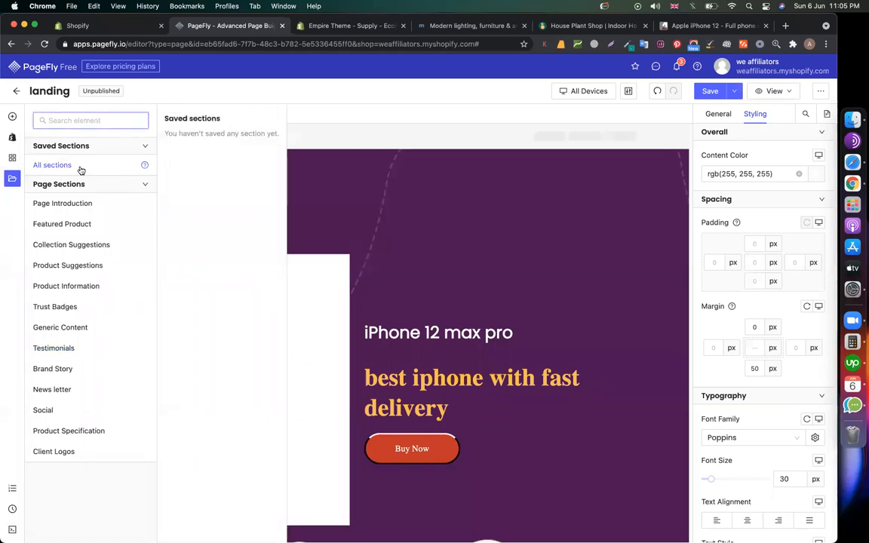
click(357, 141)
- Look over the upper page sections and select the purple hero section with the iPhone 12 max pro
scroll(364, 300, down, 5)
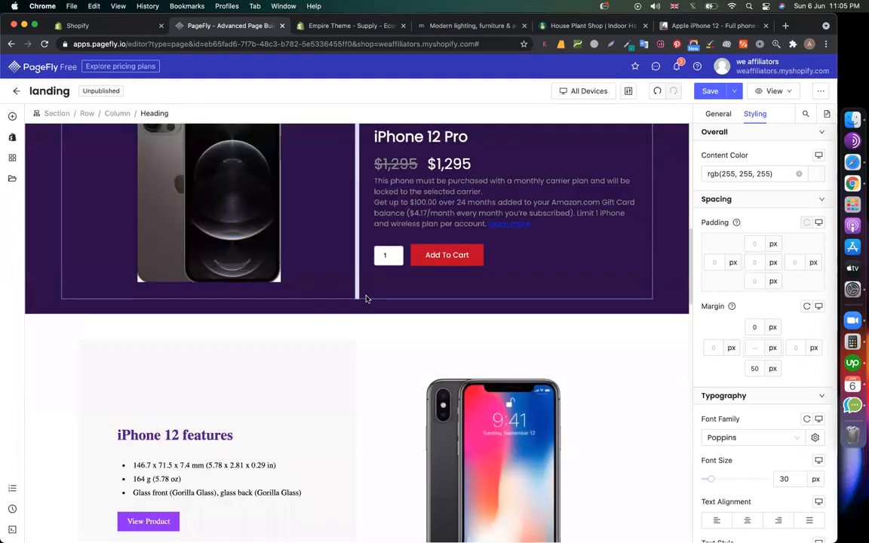
scroll(365, 299, down, 5)
scroll(366, 299, up, 5)
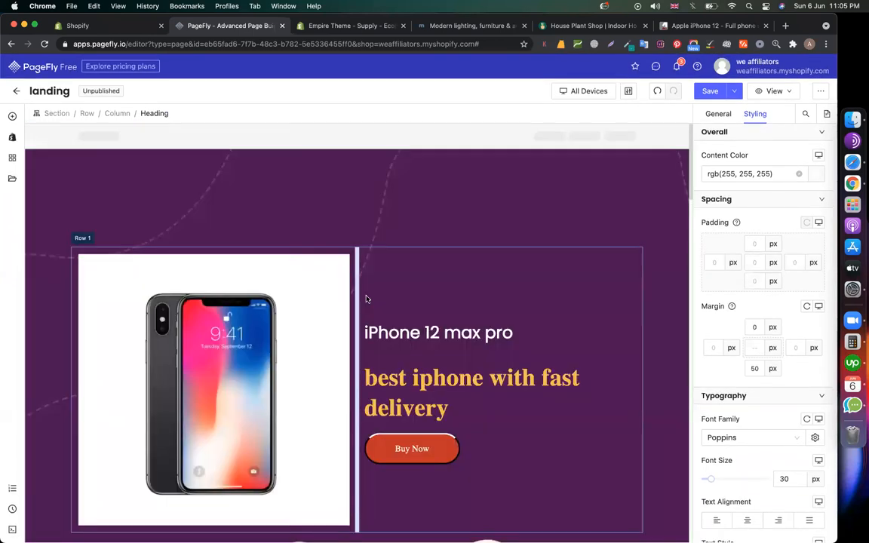
click(140, 189)
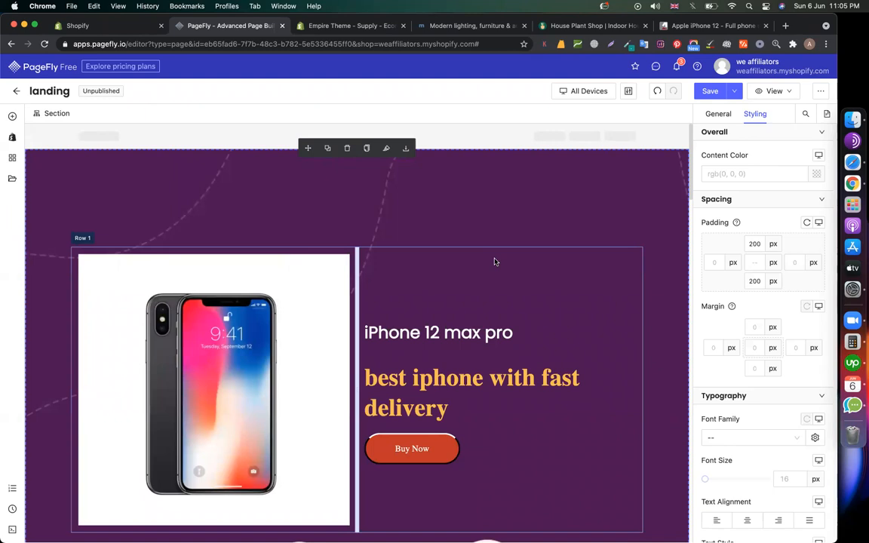
scroll(494, 262, down, 3)
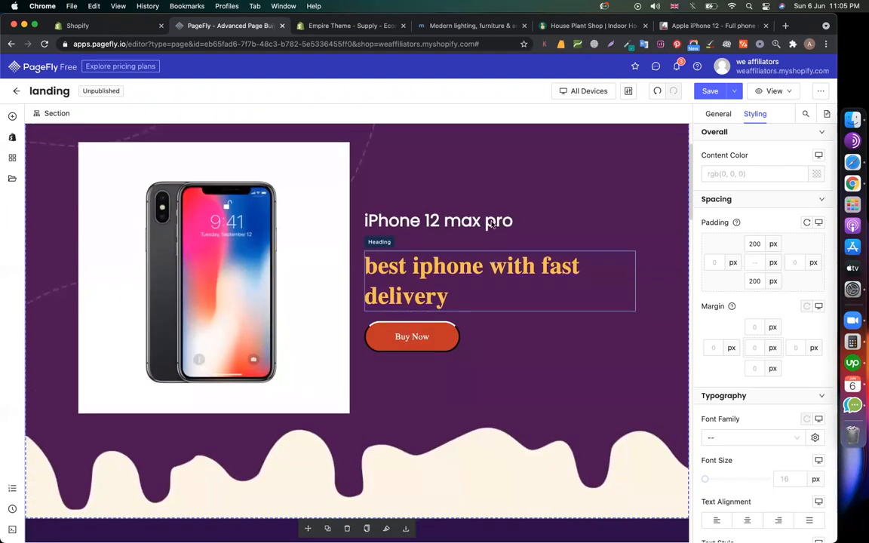
- View the page template gallery and close it without selecting a template
click(822, 92)
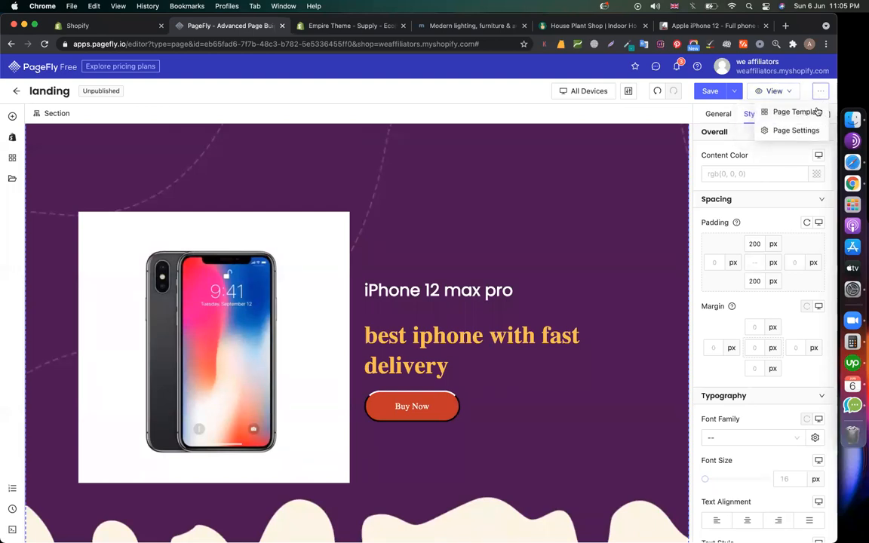
click(817, 112)
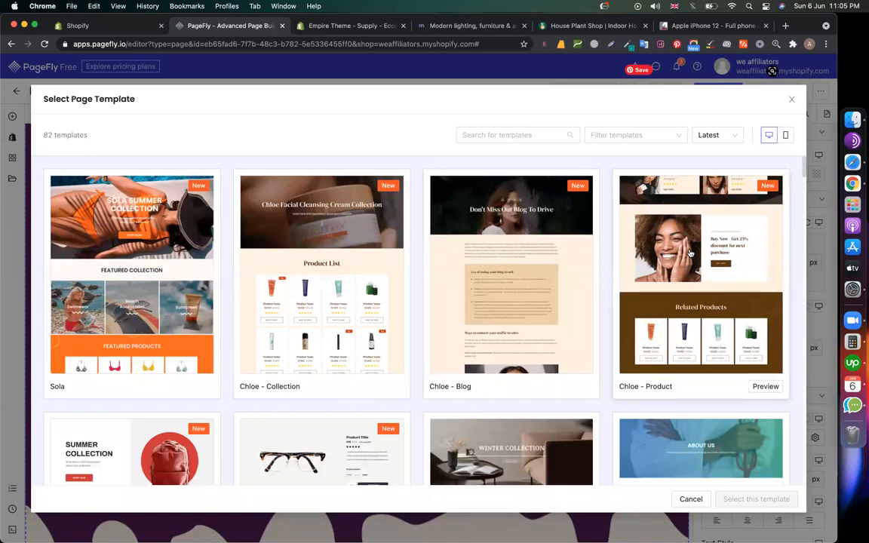
click(791, 99)
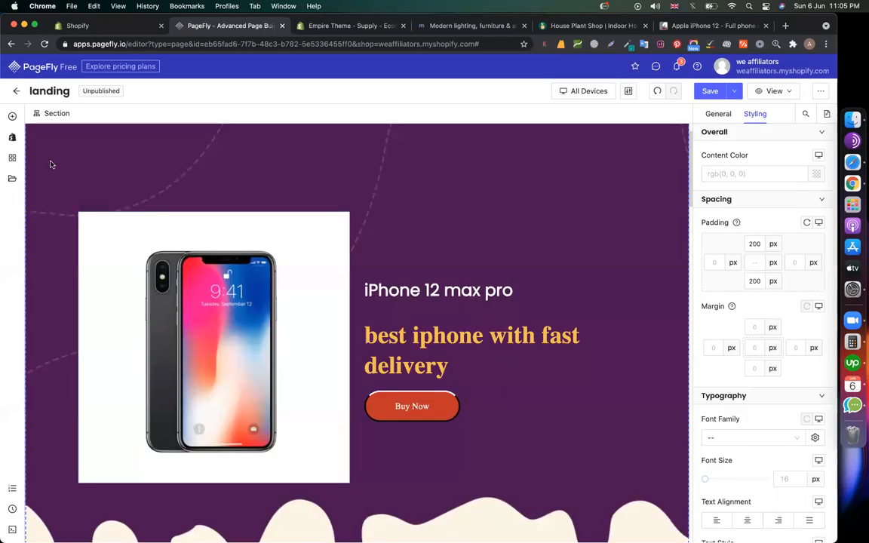
- Glance at the element library and review the whole landing page from the hero section down to the testimonials
click(12, 116)
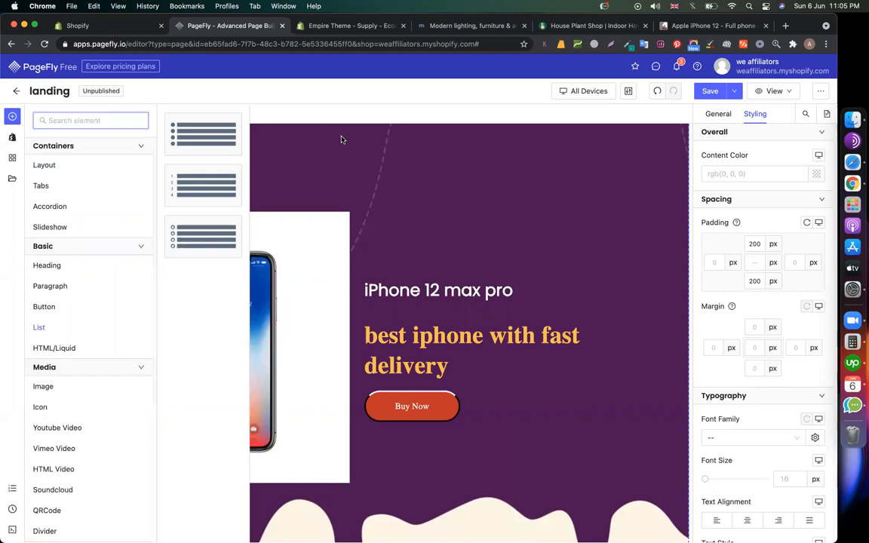
click(403, 257)
scroll(403, 256, down, 10)
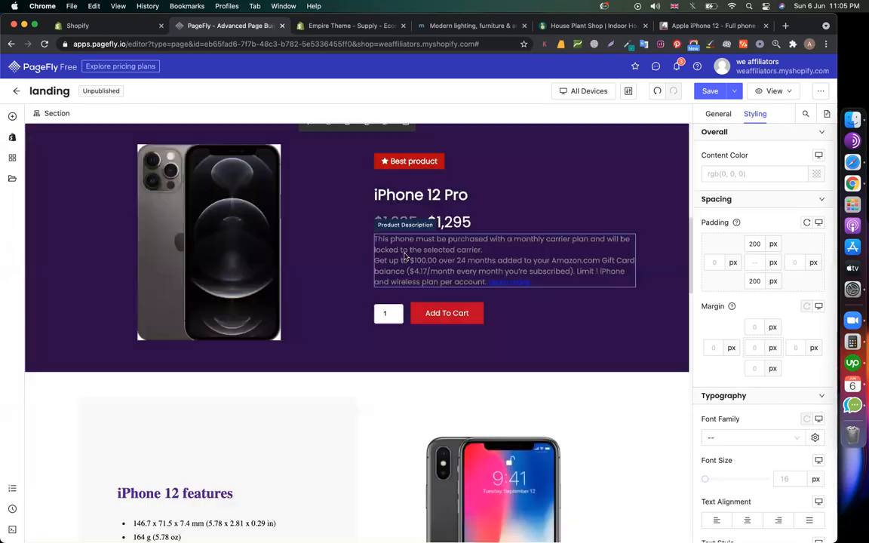
scroll(403, 256, down, 8)
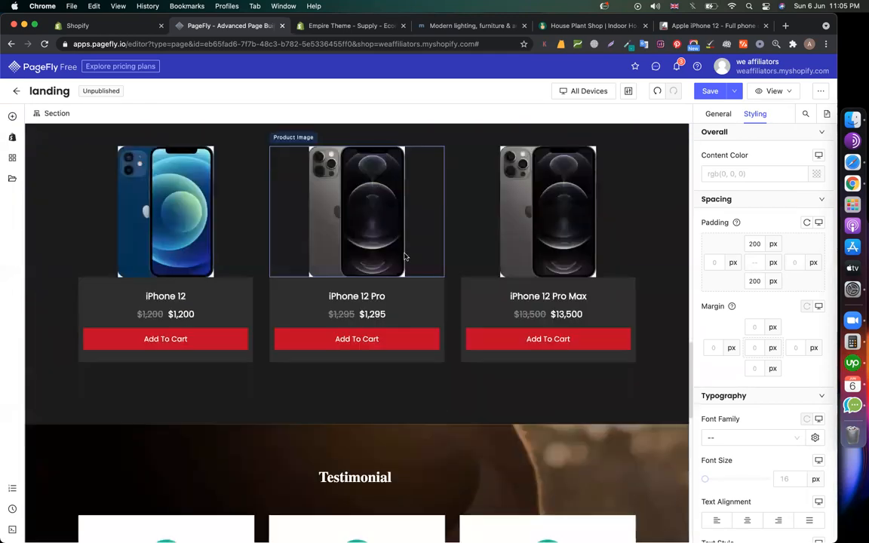
scroll(404, 253, down, 4)
scroll(612, 198, up, 10)
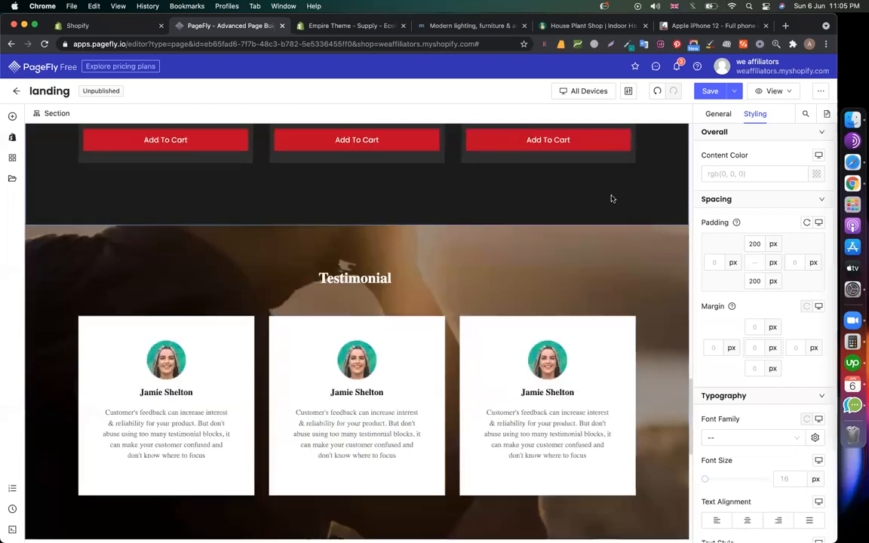
scroll(557, 234, up, 10)
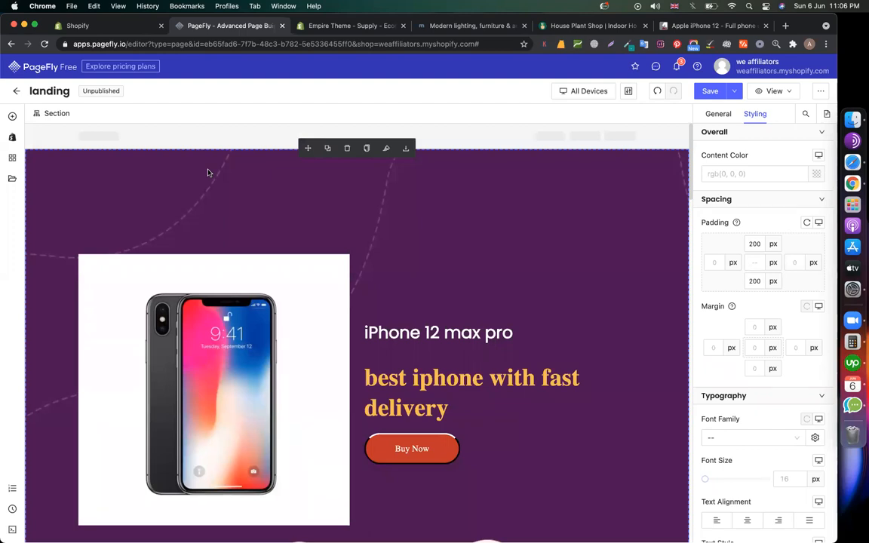
- Browse the available page templates down to the Christine, Ruby, Pinky and Halo designs, and return to the landing page
click(820, 92)
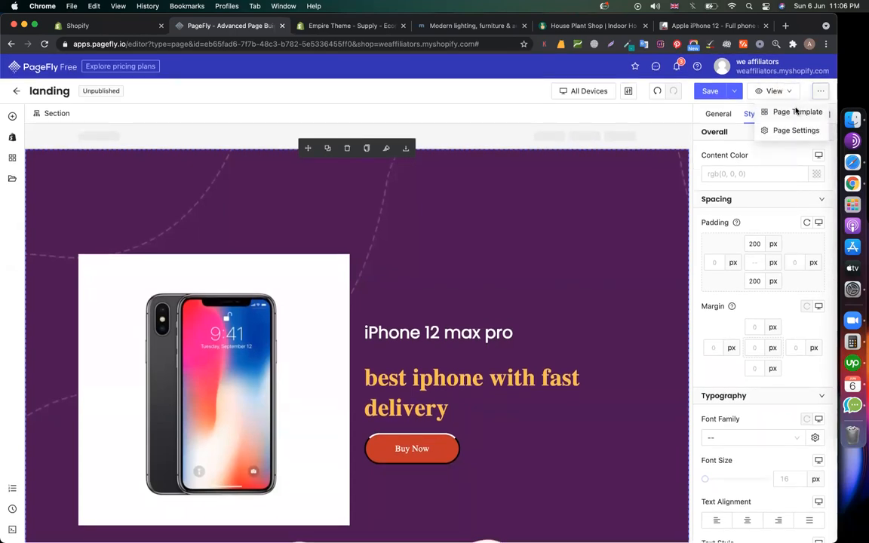
click(796, 112)
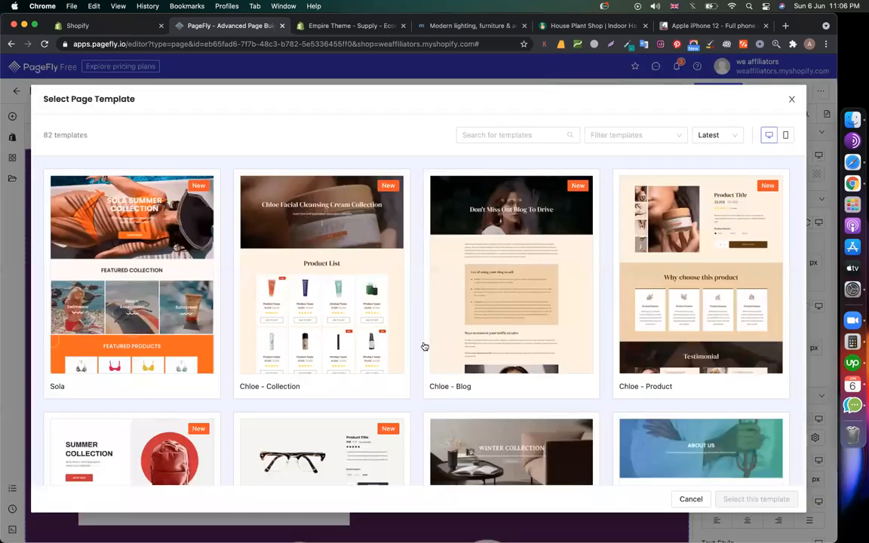
scroll(425, 346, down, 6)
scroll(424, 346, down, 10)
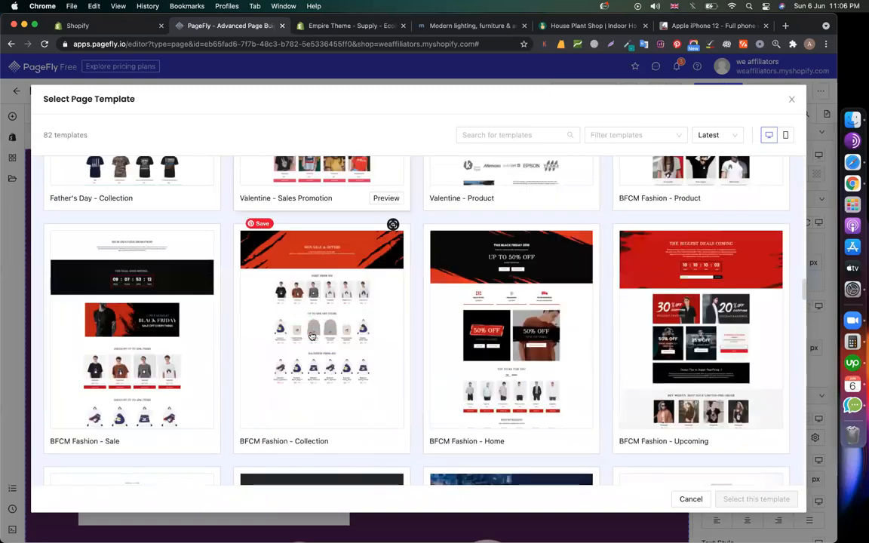
scroll(311, 335, down, 5)
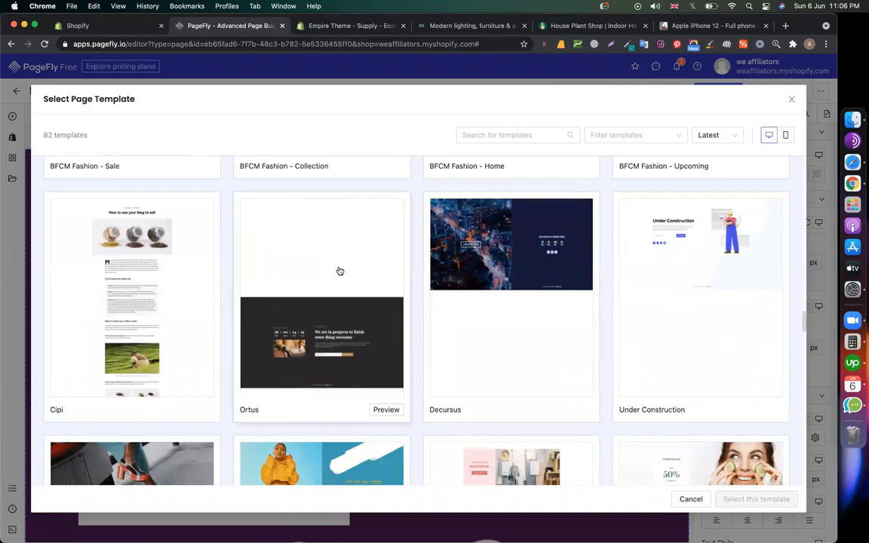
scroll(334, 407, down, 5)
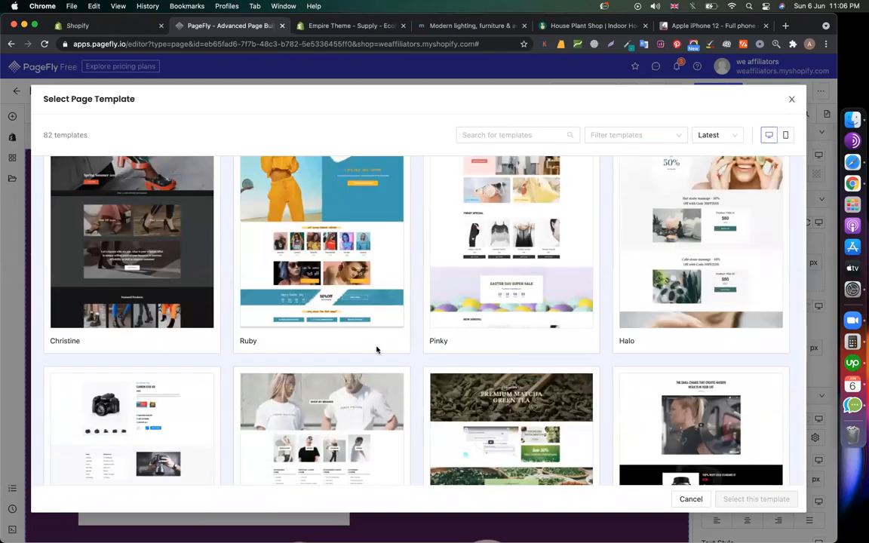
key(Escape)
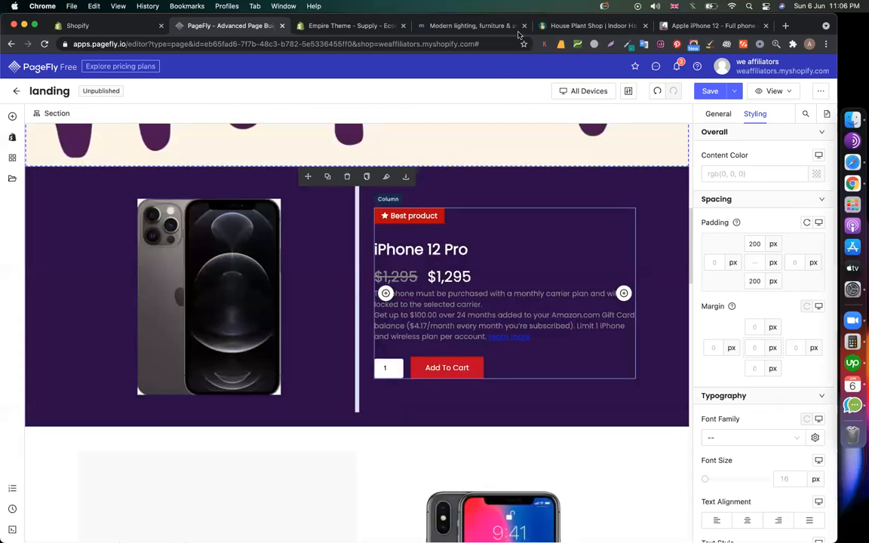
scroll(350, 218, down, 5)
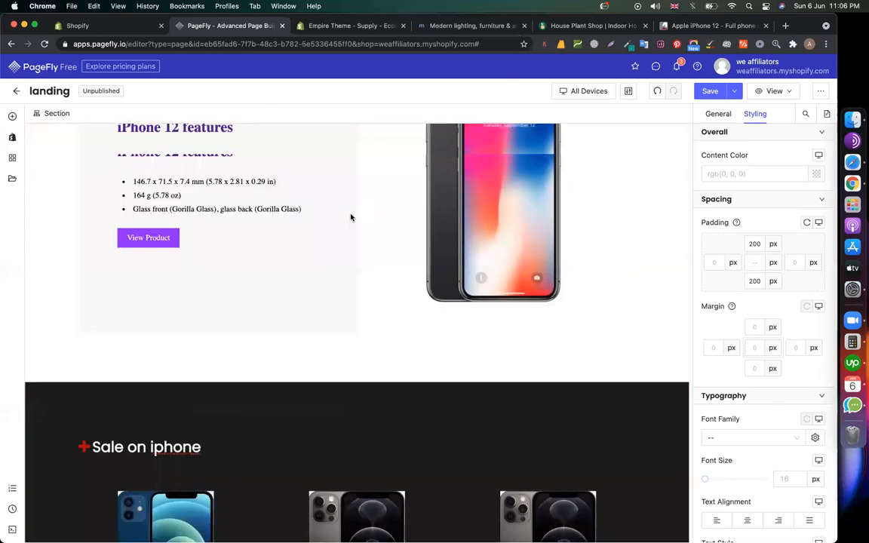
- Check the Our Features section at the end of the page and view the Page Introduction designs in the section library
scroll(350, 217, down, 15)
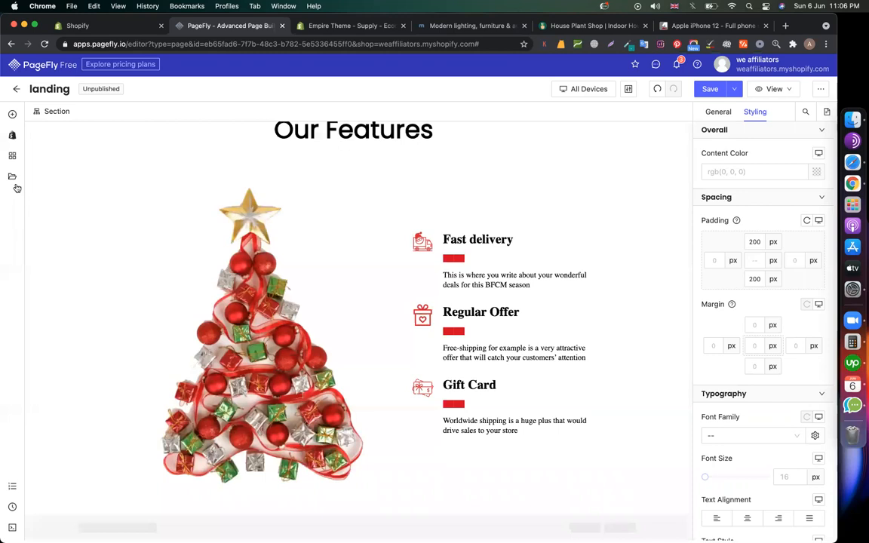
click(12, 177)
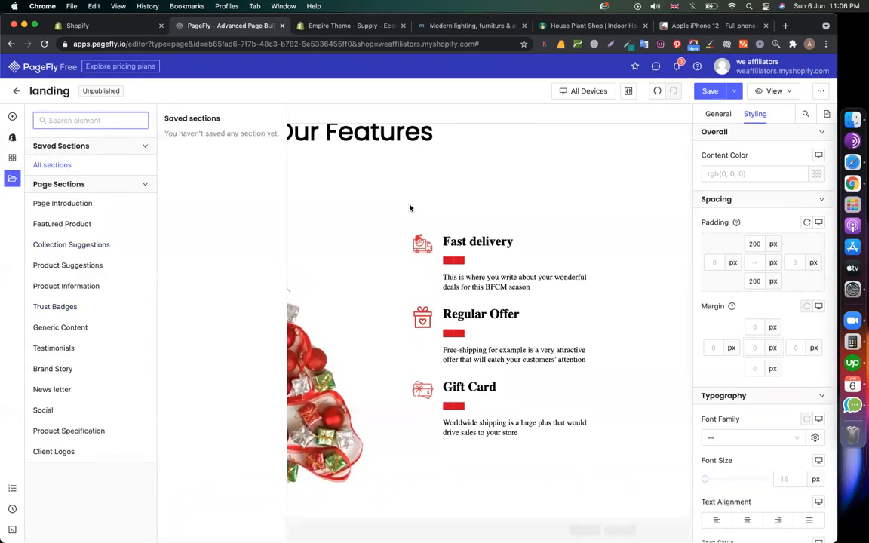
click(624, 146)
click(820, 91)
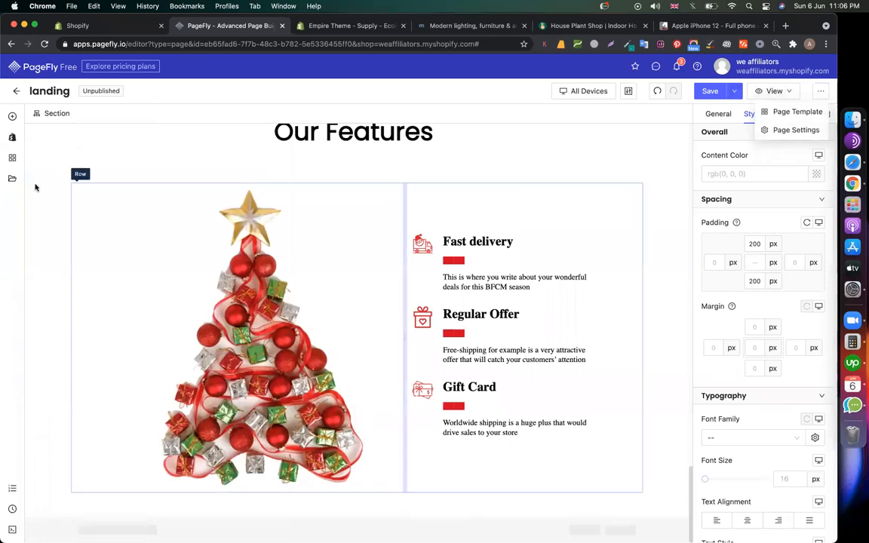
click(551, 123)
click(12, 178)
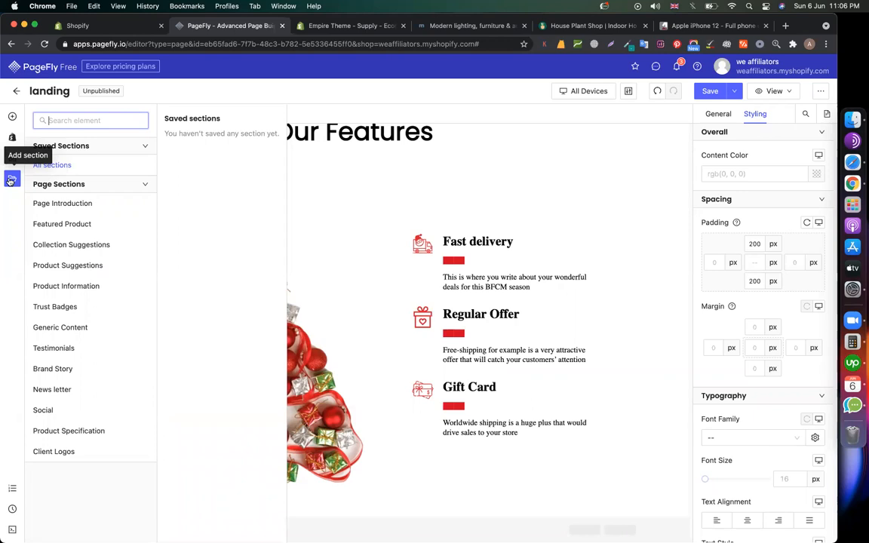
click(50, 202)
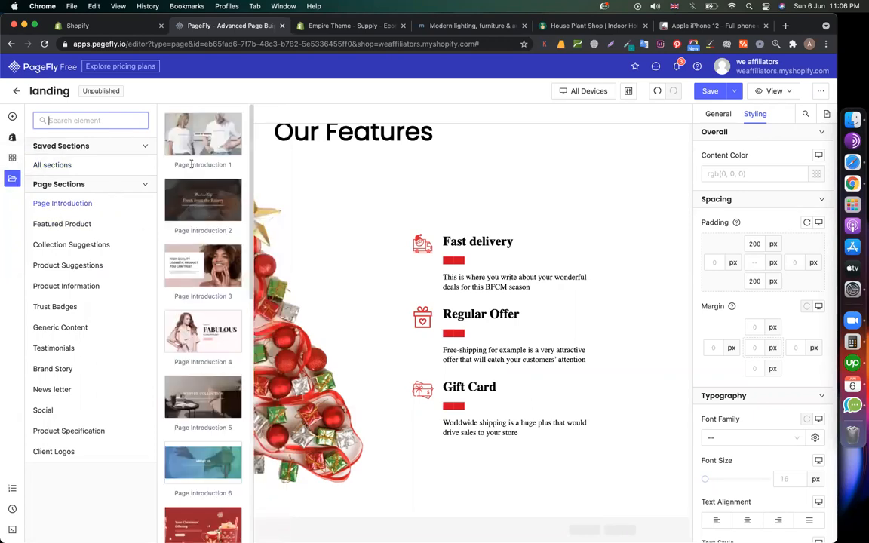
- Browse the page template gallery up to the Chloe - Collection design and close it without applying a template
click(820, 91)
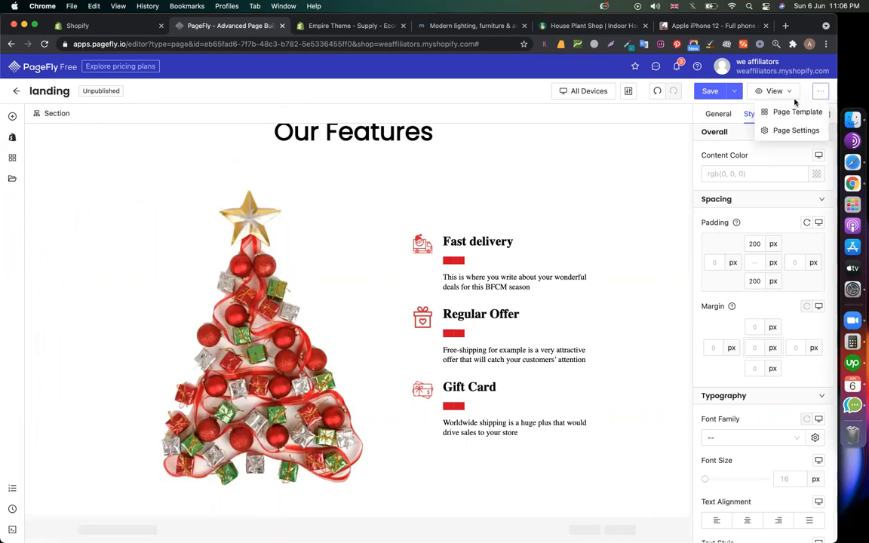
click(773, 112)
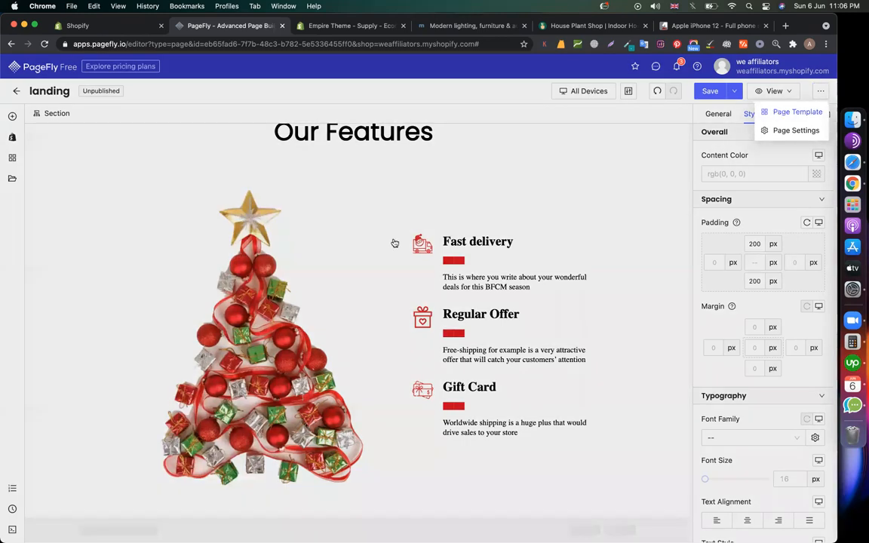
scroll(289, 278, up, 10)
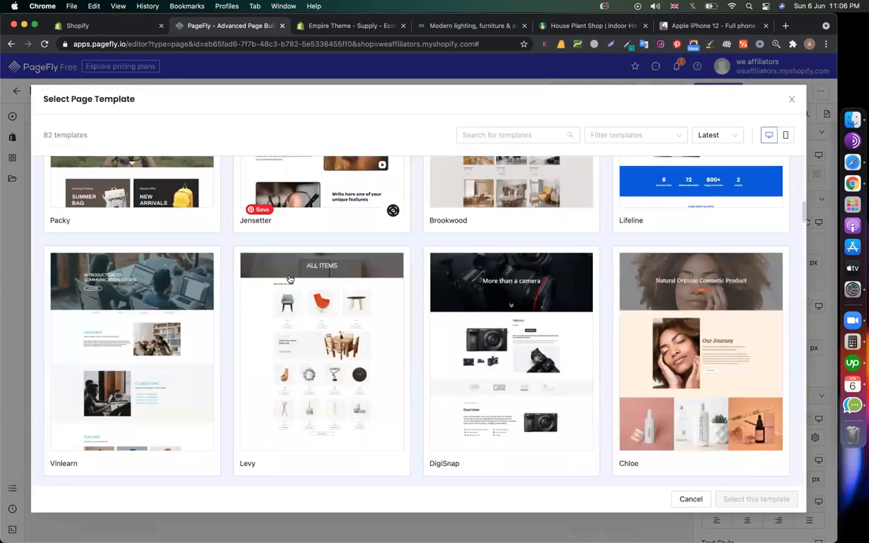
scroll(290, 278, up, 5)
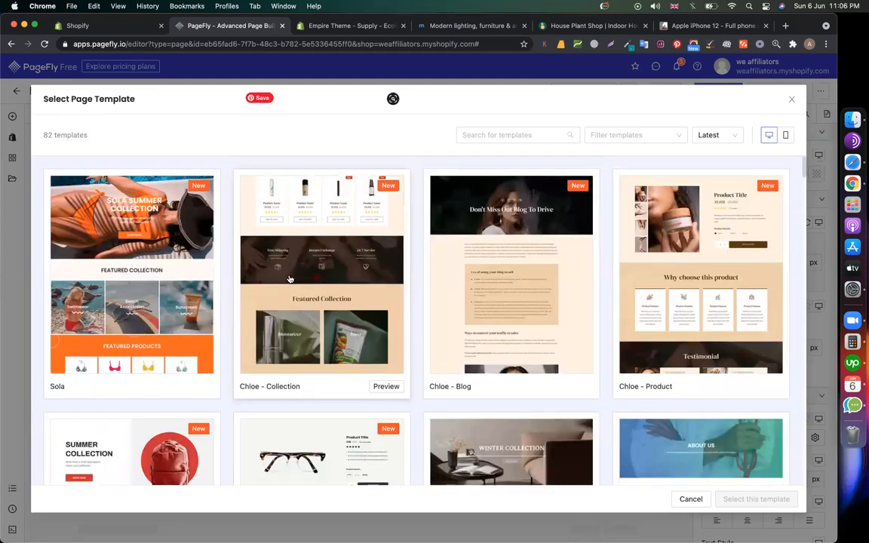
click(320, 285)
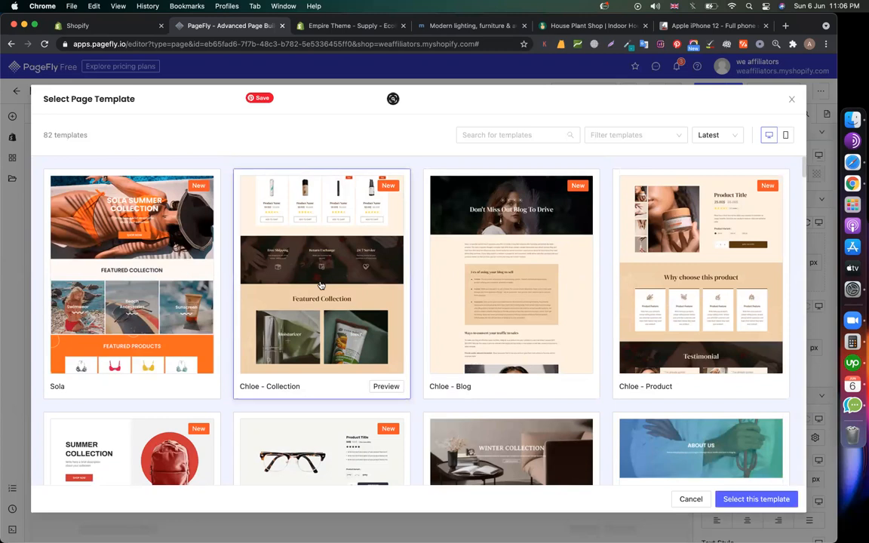
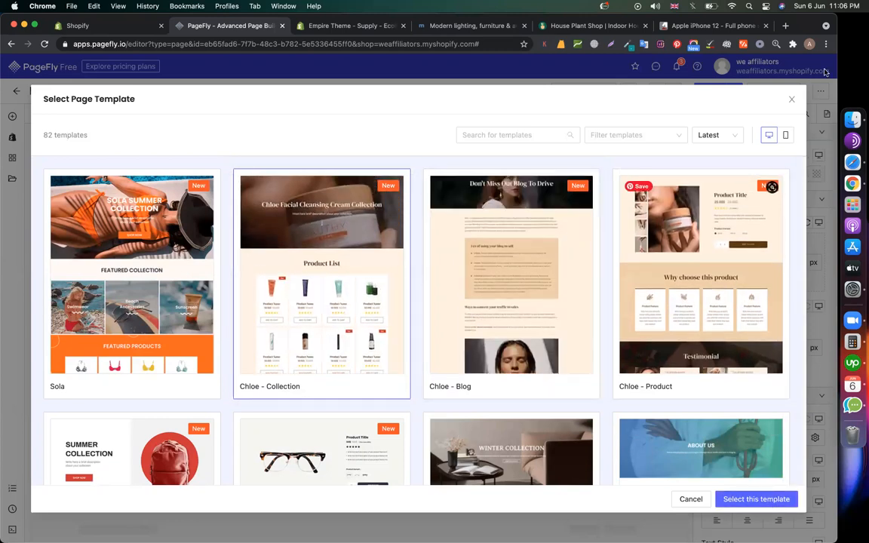
click(791, 100)
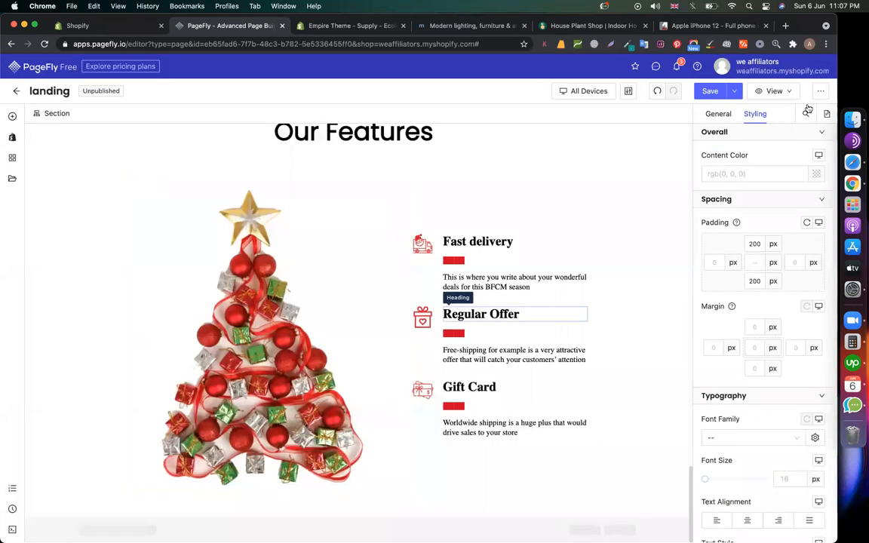
- Look through the section library and the third-party elements, from reviews and badges to order tracking
click(12, 180)
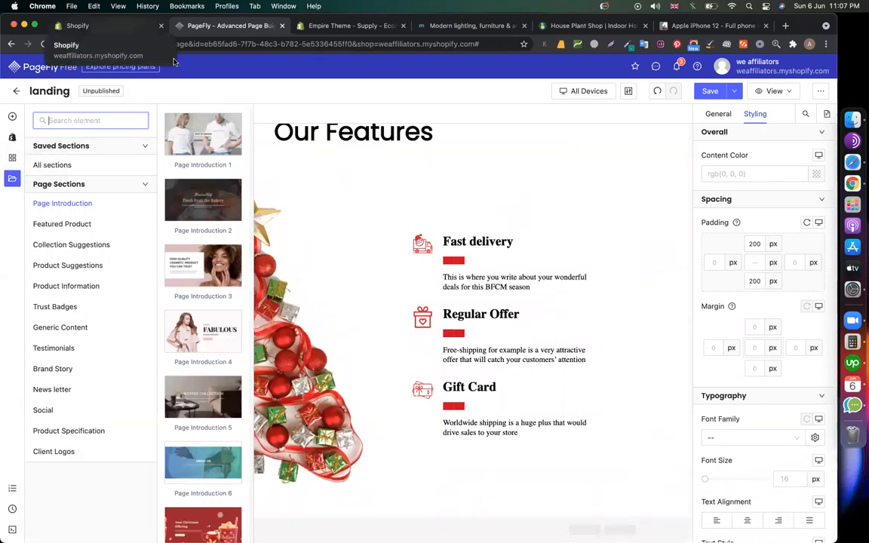
click(301, 377)
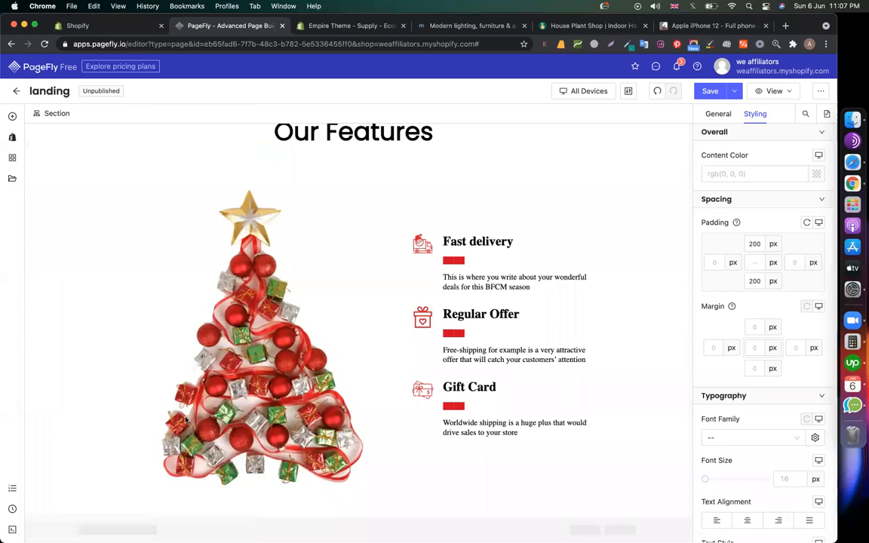
click(12, 159)
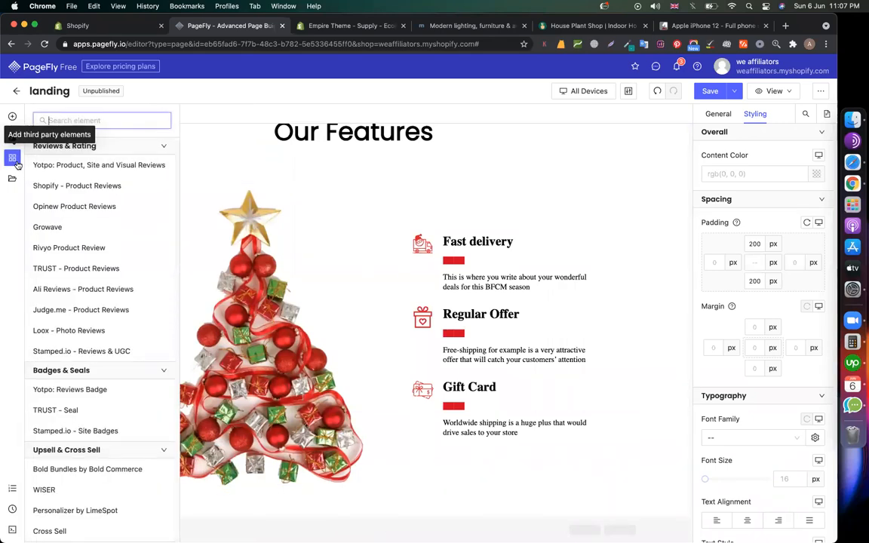
scroll(69, 334, down, 5)
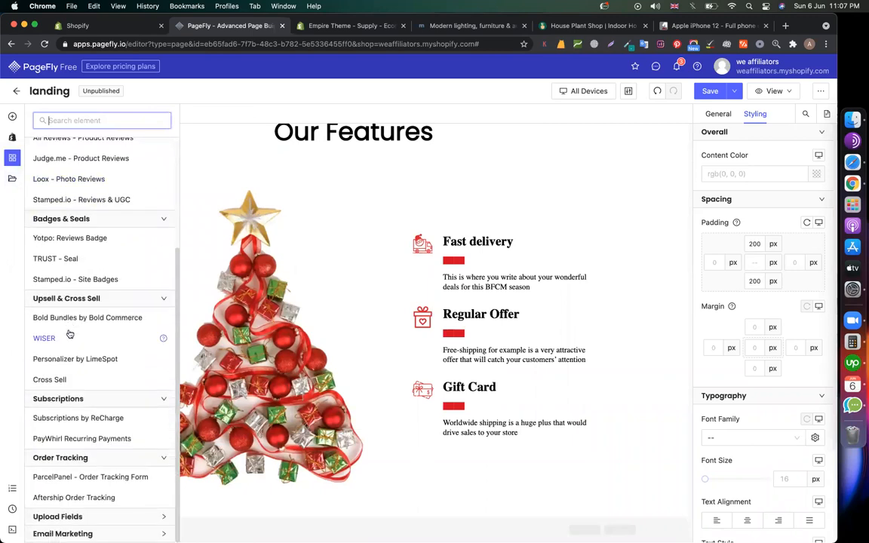
scroll(69, 279, up, 5)
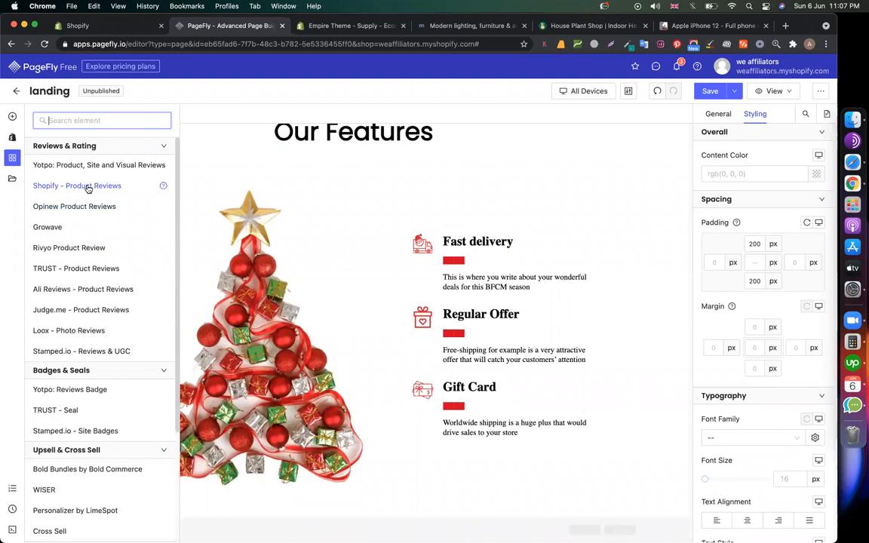
- Add the Newsletter 2 section below the Our Features section at the end of the page
click(13, 183)
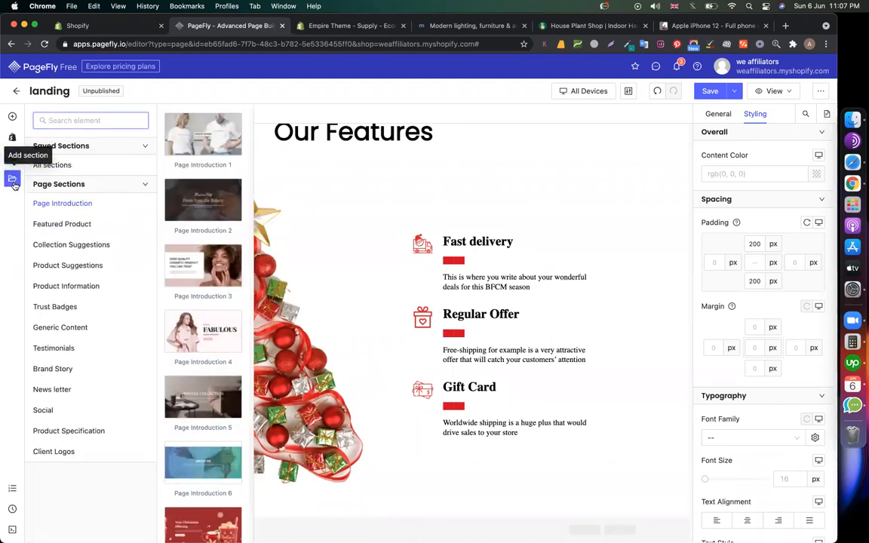
click(57, 391)
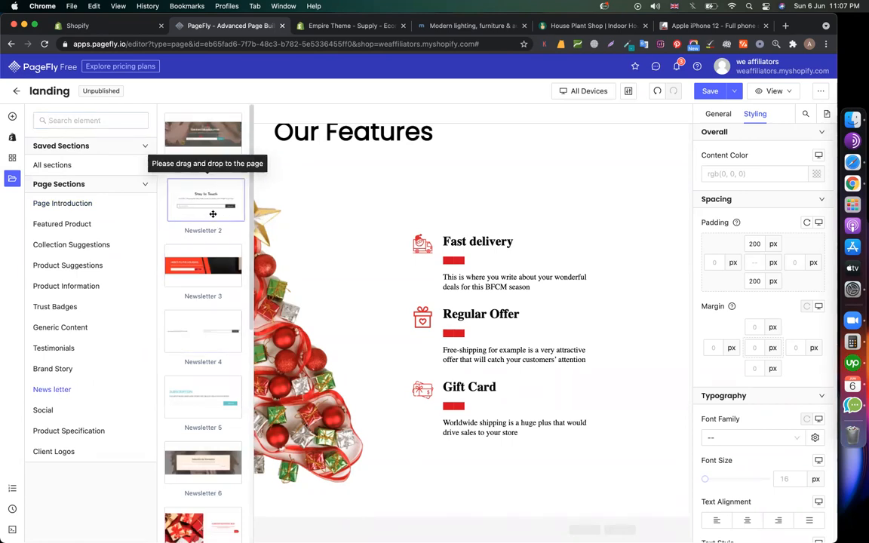
drag(220, 199, 378, 494)
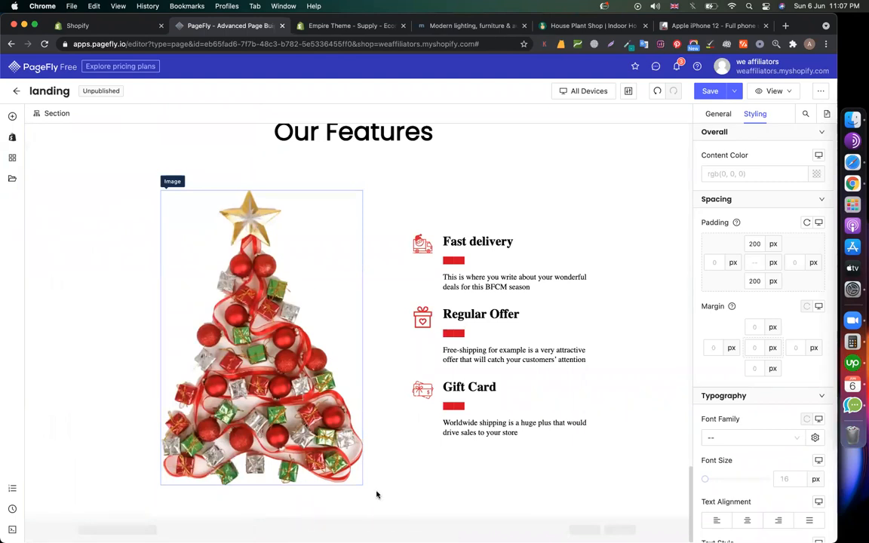
click(12, 180)
drag(576, 420, 518, 518)
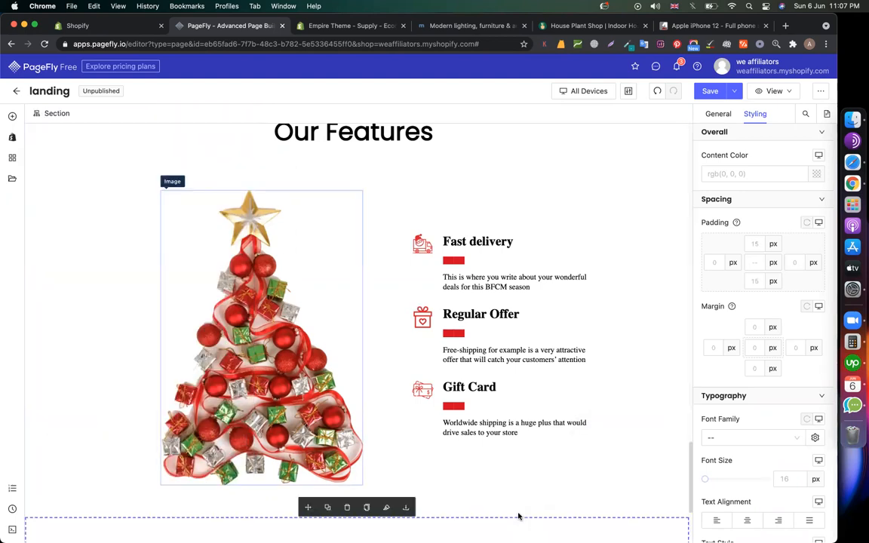
- Change the newsletter heading to "Subscribe now" and the paragraph below it to "subscribe and get offers"
scroll(510, 468, down, 3)
click(338, 392)
triple_click(334, 392)
text(Subscribe now)
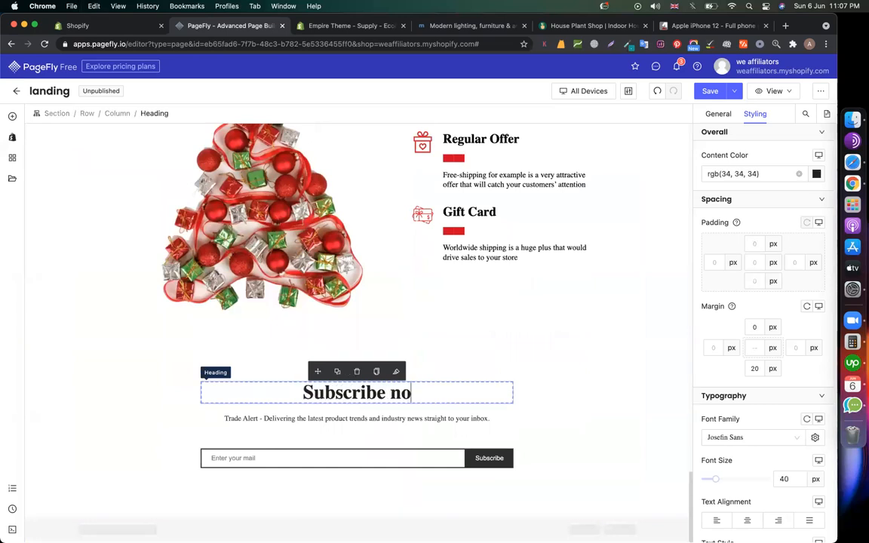
triple_click(255, 415)
text(subscribe and get offers)
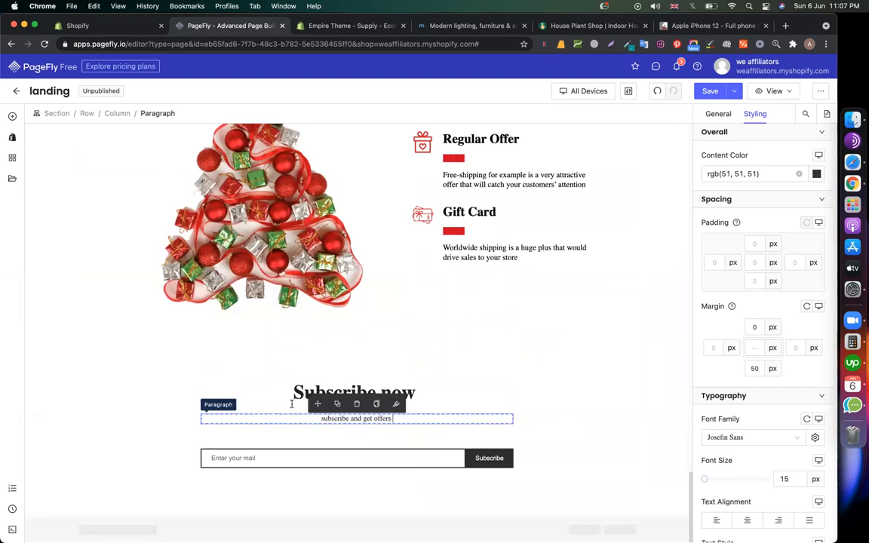
- Set the font size of the newsletter paragraph to 26 px
scroll(784, 373, down, 1)
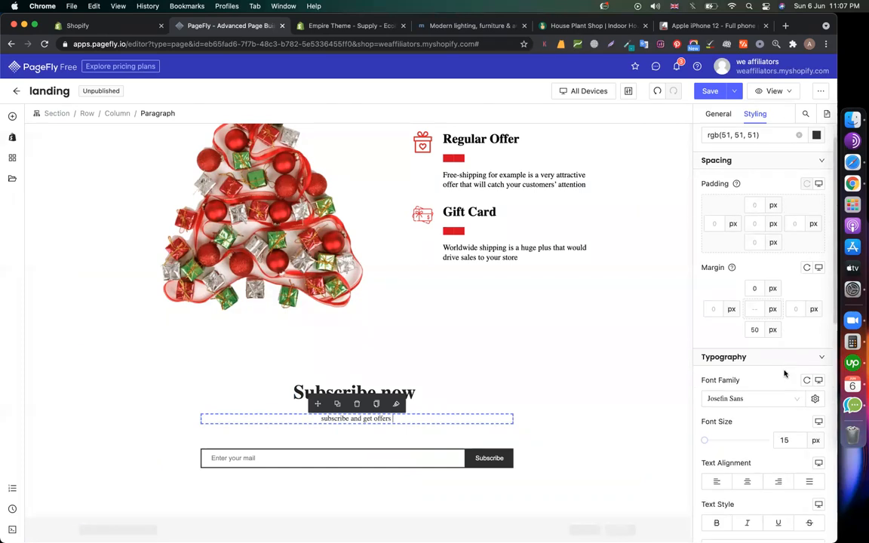
scroll(784, 373, down, 3)
mouse_move(706, 343)
mouse_down()
mouse_move(715, 343)
mouse_move(709, 337)
mouse_up()
- Change the "Subscribe now" heading's content color to purple, rgb(89, 21, 148)
click(427, 393)
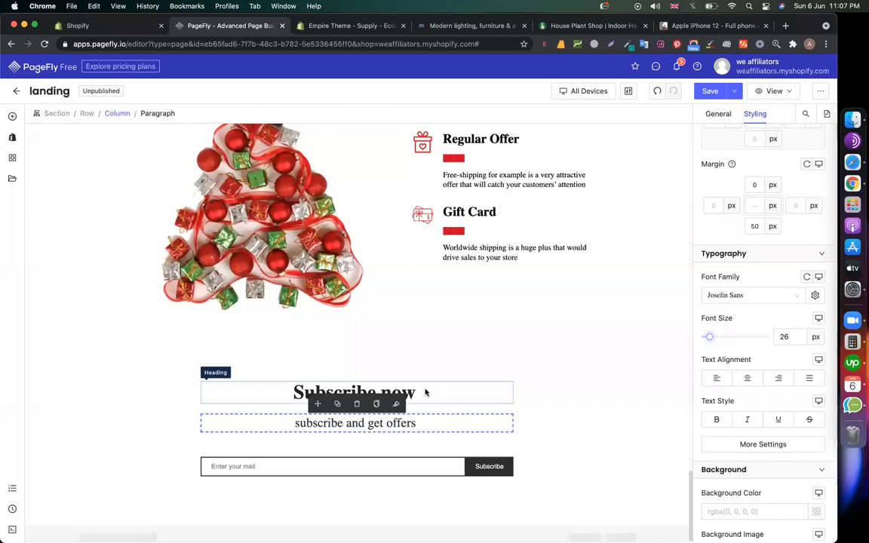
scroll(754, 257, down, 5)
scroll(758, 254, up, 3)
scroll(758, 254, up, 6)
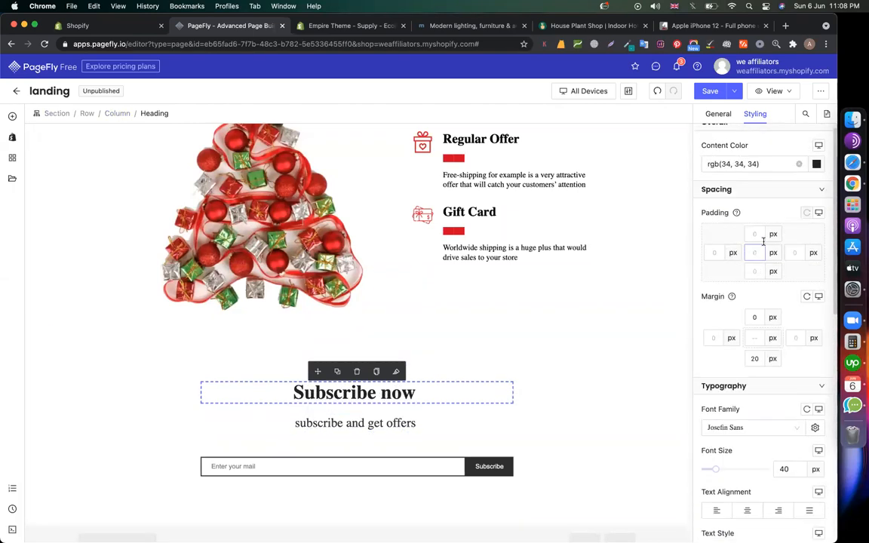
click(817, 165)
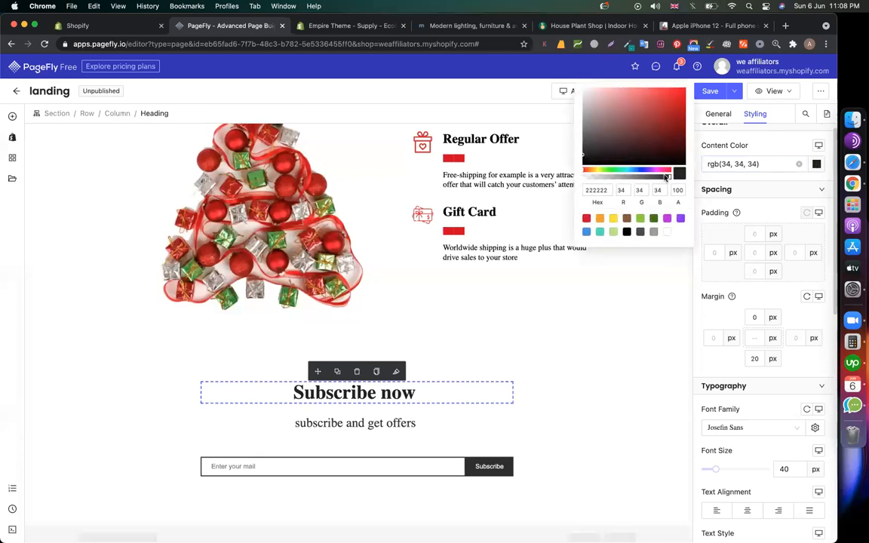
click(680, 218)
click(677, 131)
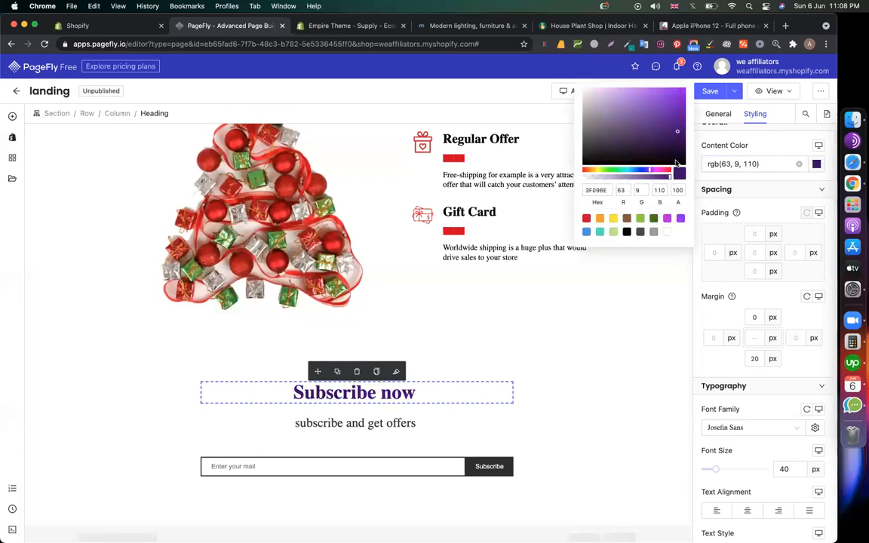
click(671, 122)
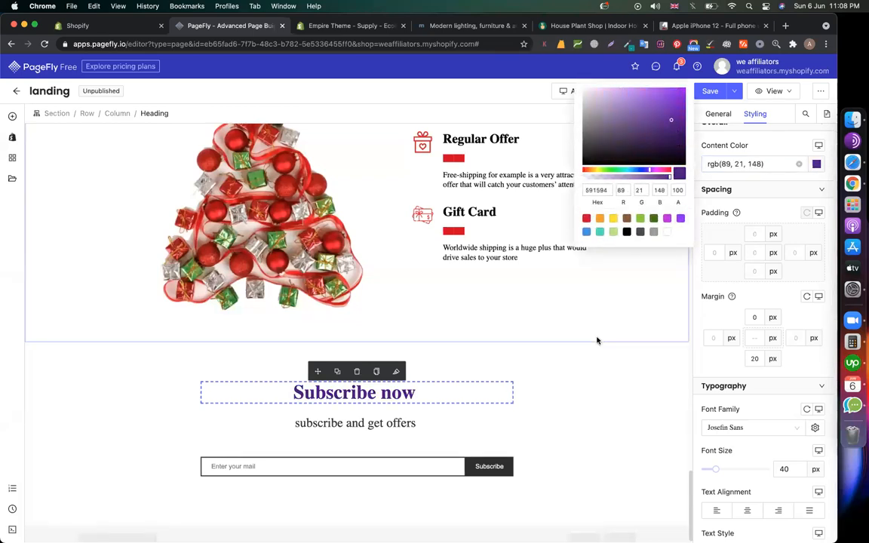
click(587, 401)
- Review the finished landing page from the top, examining the purple iPhone 12 max pro hero section and the sections below it
scroll(423, 234, down, 5)
scroll(423, 234, up, 10)
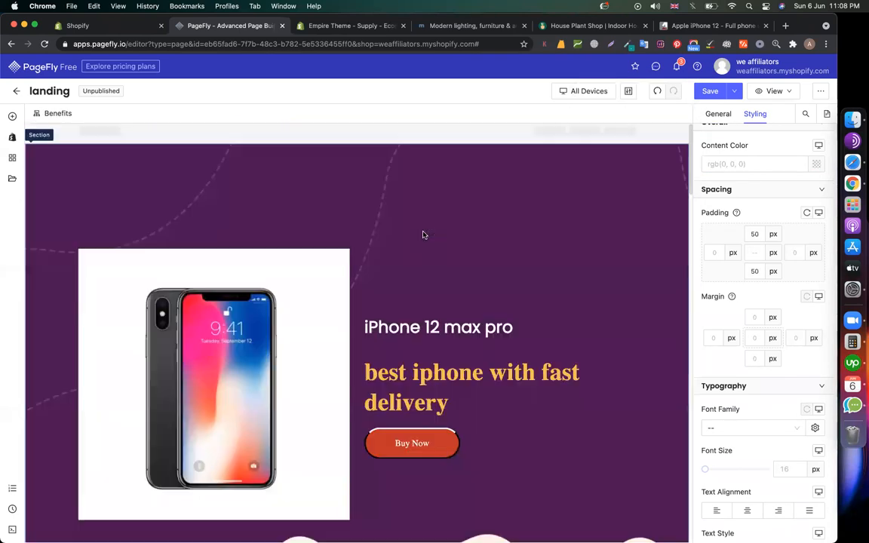
scroll(423, 235, down, 3)
scroll(423, 234, up, 3)
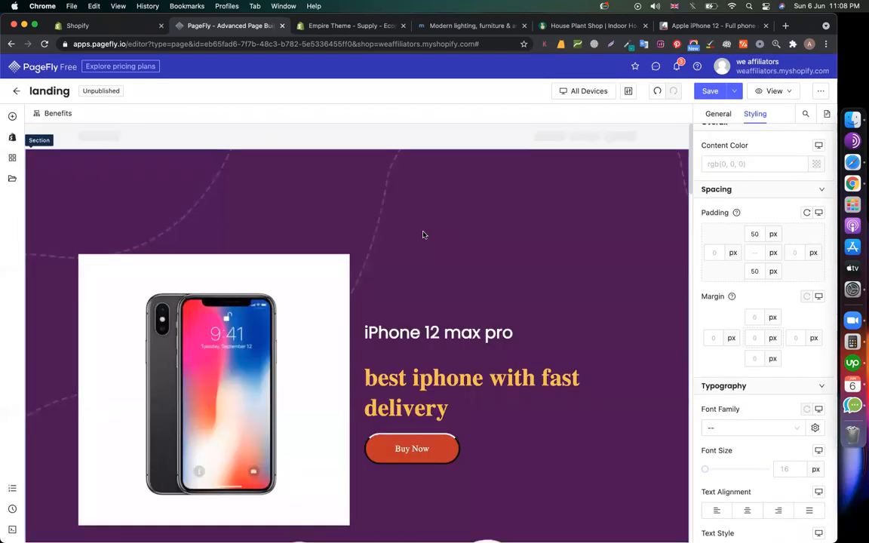
scroll(423, 234, down, 5)
scroll(423, 234, up, 5)
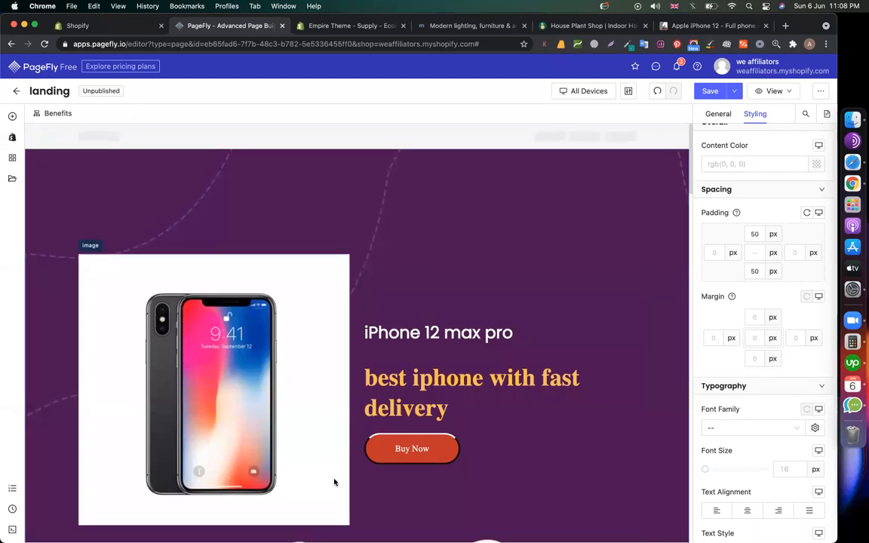
scroll(591, 413, down, 1)
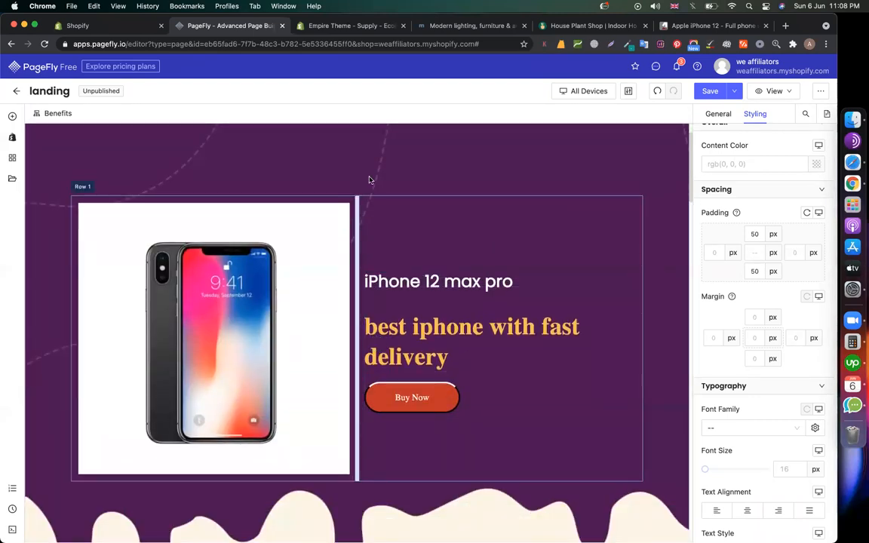
scroll(330, 343, down, 5)
scroll(329, 343, up, 5)
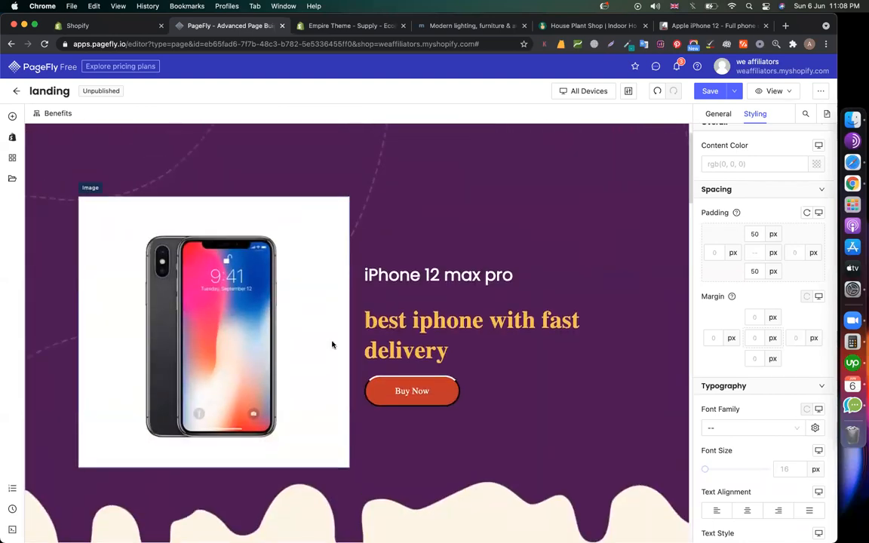
scroll(332, 345, up, 1)
scroll(394, 378, down, 3)
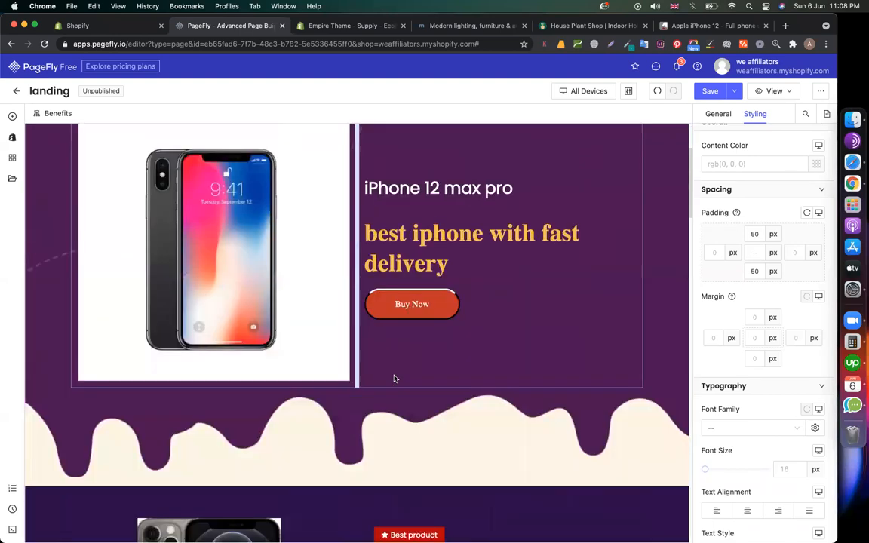
- Review the hero section with its "best iphone with fast delivery" heading, the iPhone 12 Pro product section and the iPhone 12 features section
scroll(394, 378, down, 6)
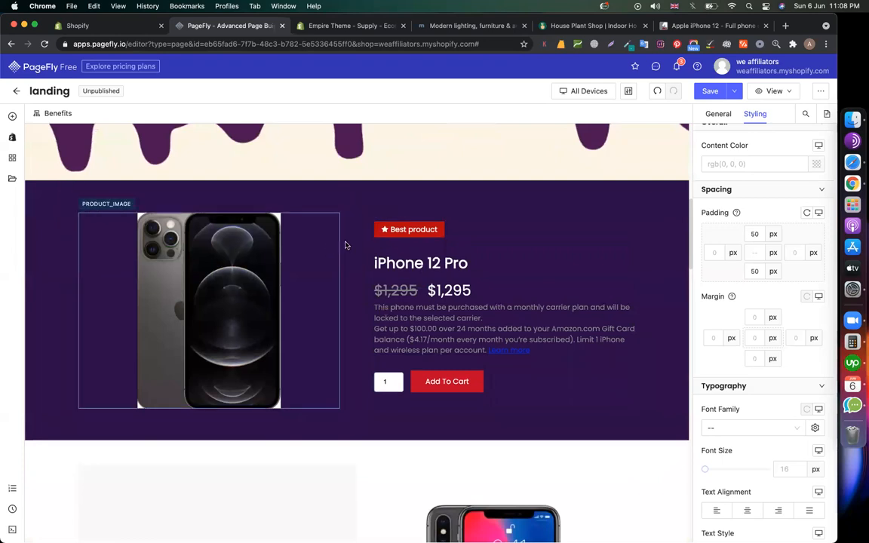
scroll(529, 336, up, 6)
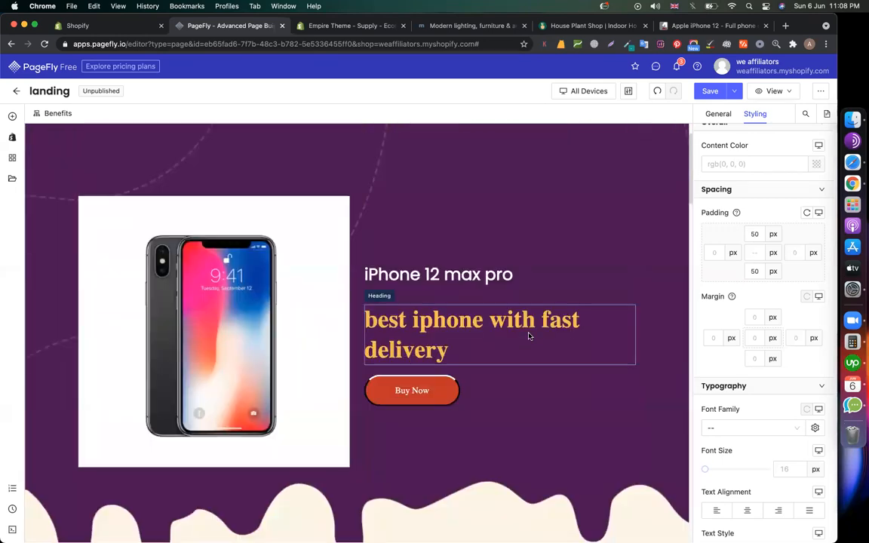
click(404, 349)
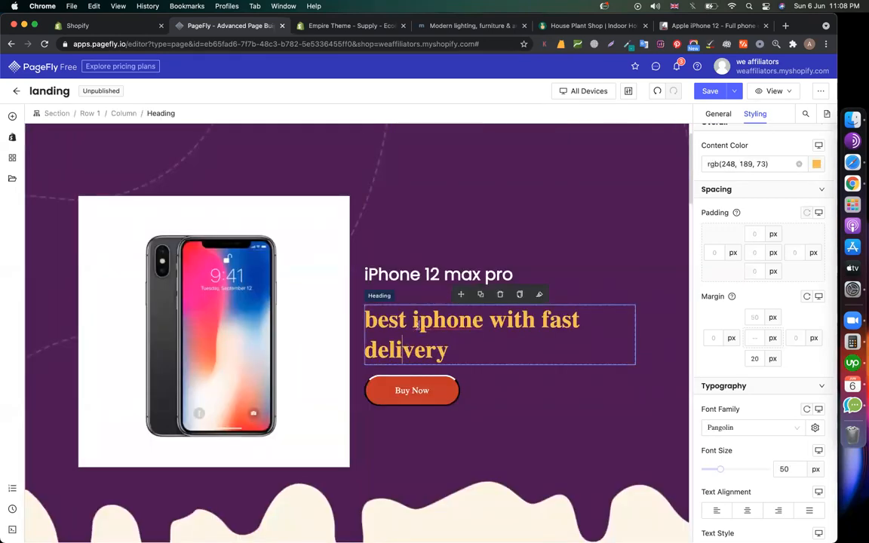
double_click(417, 324)
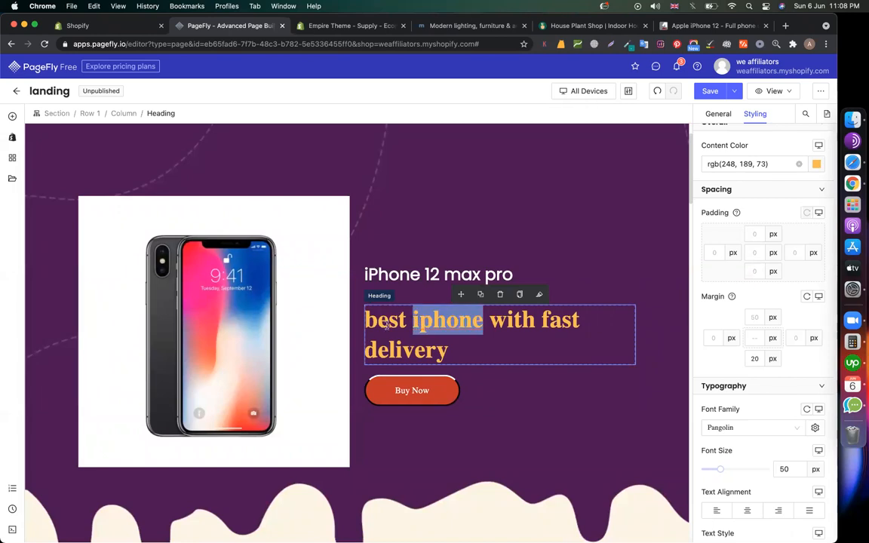
click(386, 324)
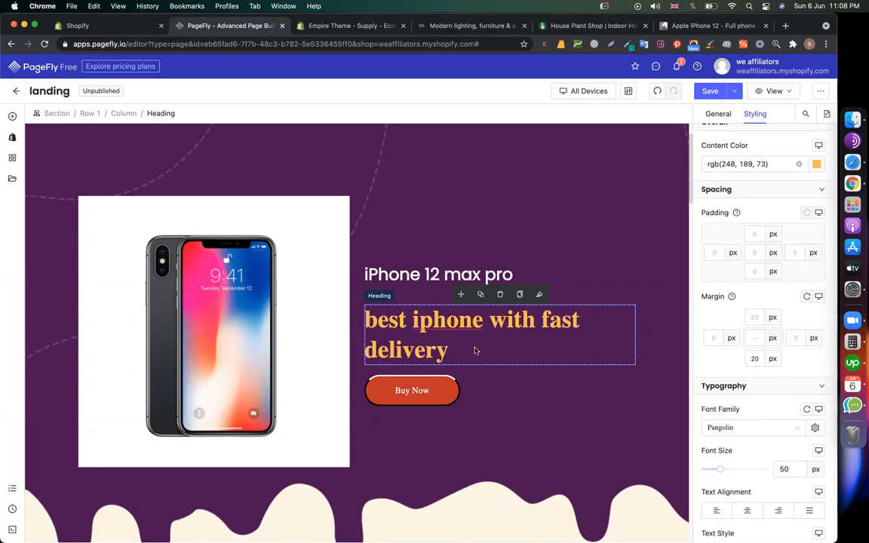
scroll(493, 411, down, 10)
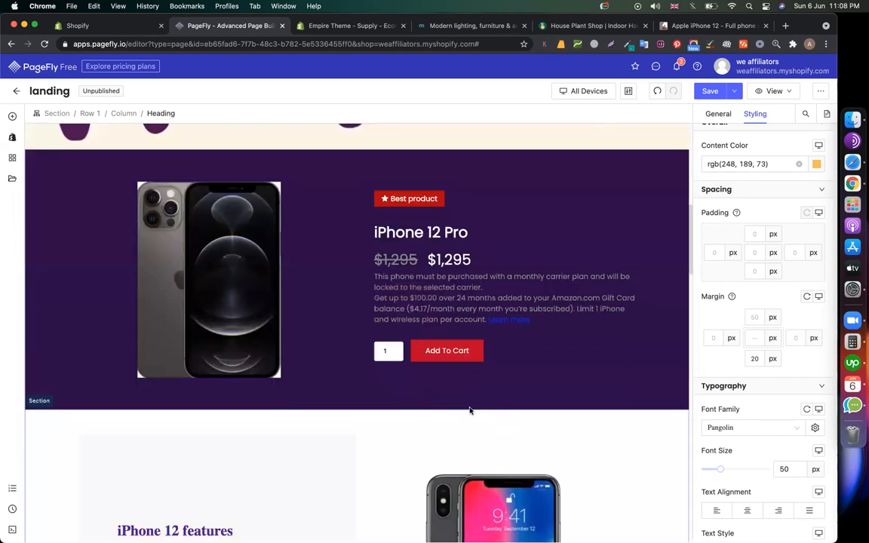
scroll(304, 392, up, 10)
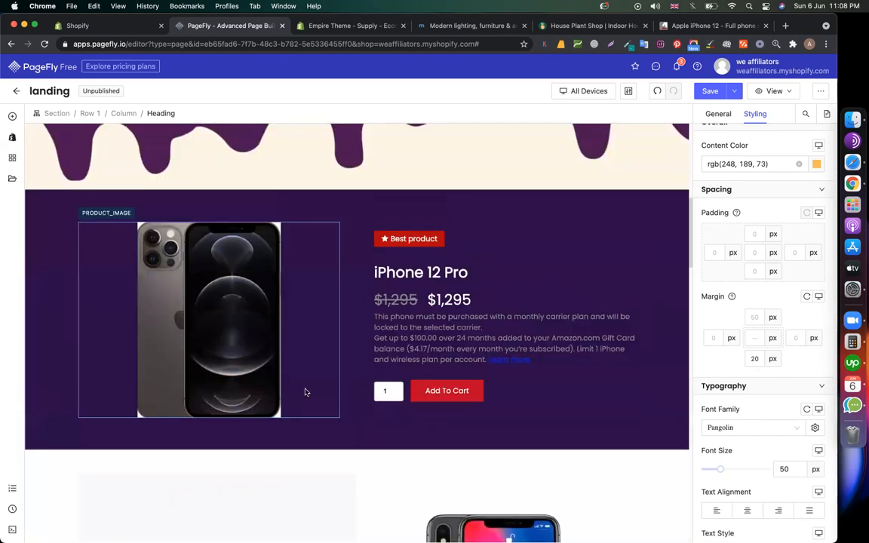
scroll(305, 392, down, 15)
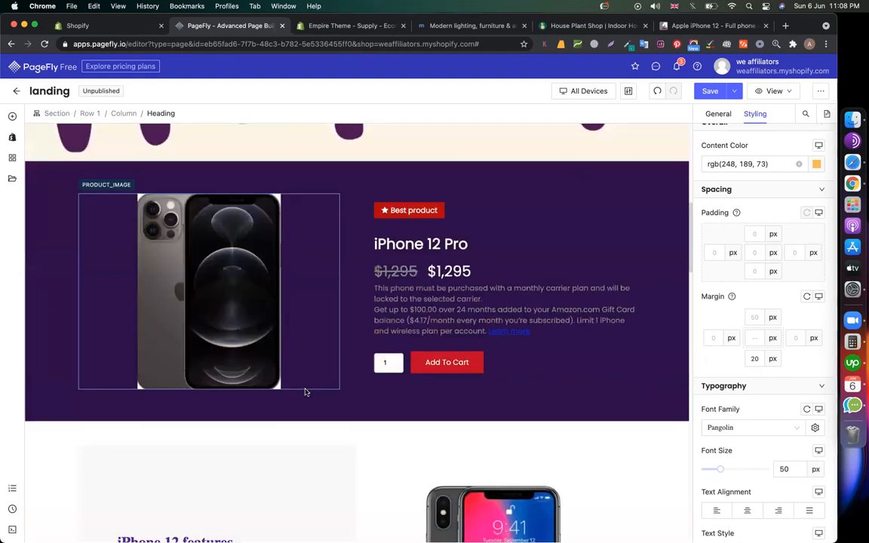
scroll(304, 392, up, 8)
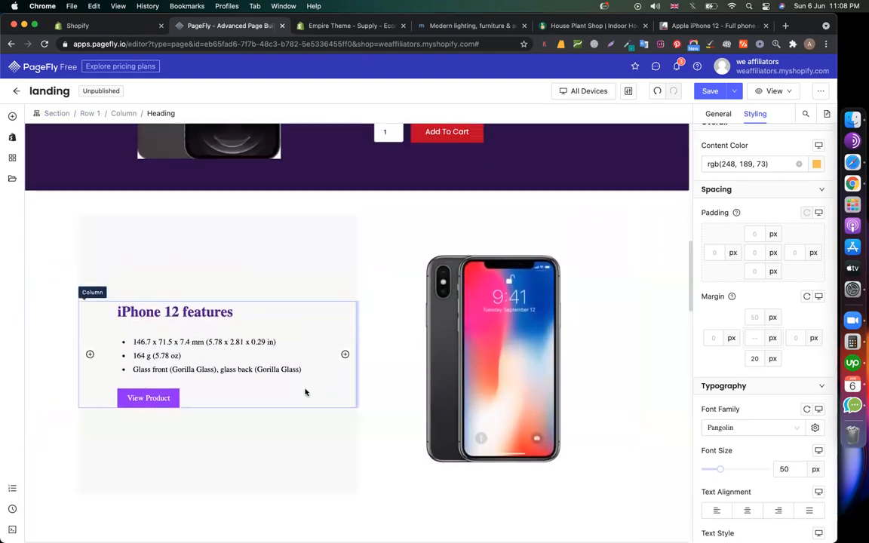
scroll(249, 401, up, 4)
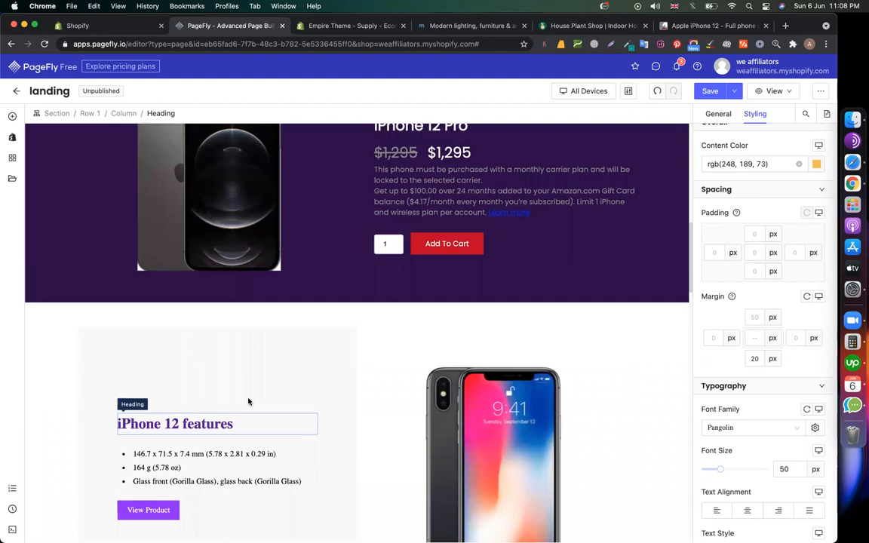
scroll(351, 312, down, 3)
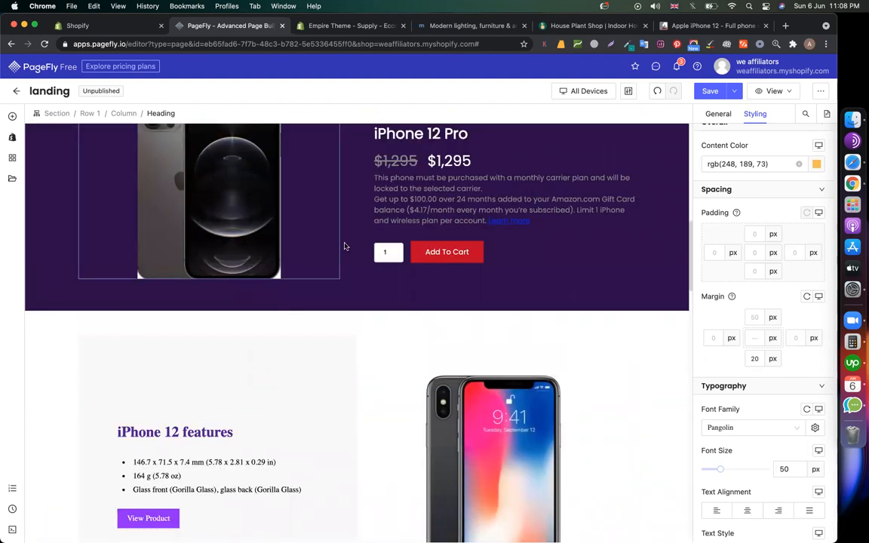
- Change the background color of the "View Product" button in the iPhone 12 features section to dark purple, about rgb(48, 11, 80)
click(150, 515)
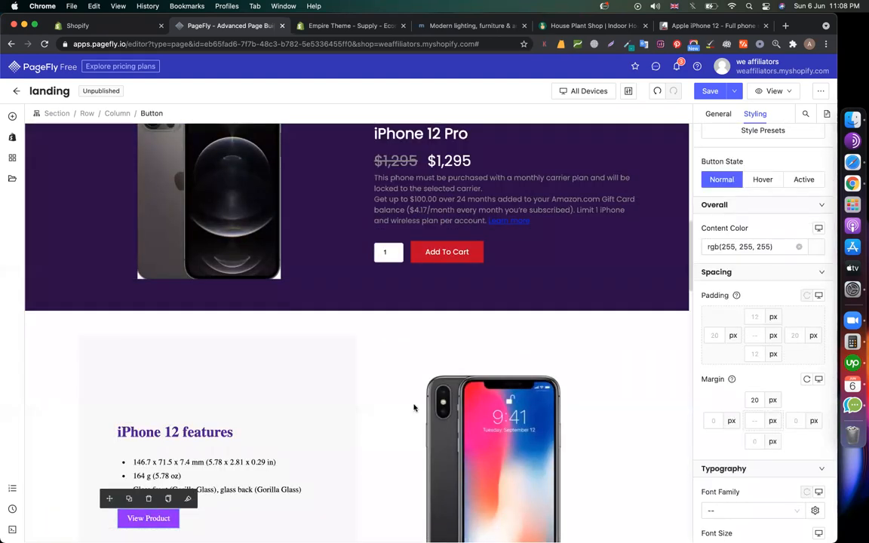
scroll(757, 214, down, 5)
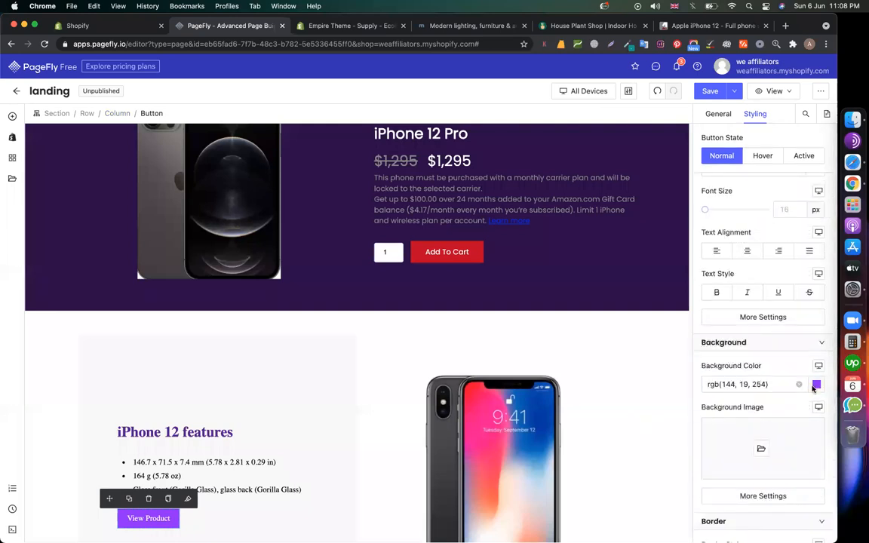
click(816, 384)
click(672, 361)
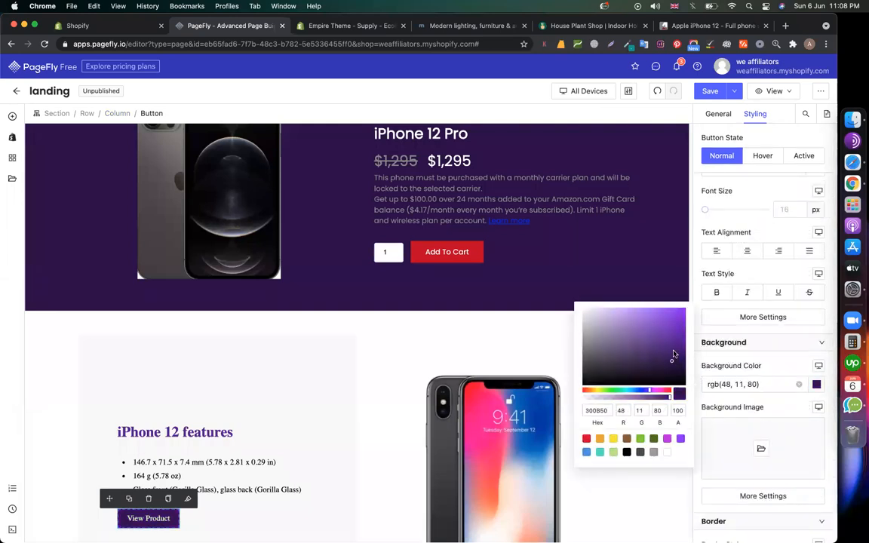
click(454, 360)
click(276, 355)
- Examine the iPhone 12 features section, the "Sale on iphone" product list and the Testimonial section below it
scroll(275, 355, down, 2)
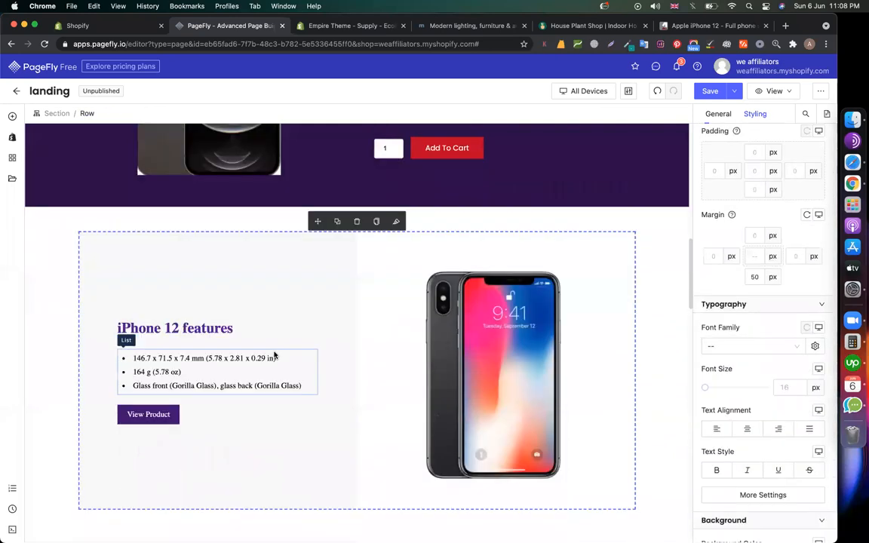
scroll(275, 354, up, 1)
scroll(275, 355, down, 1)
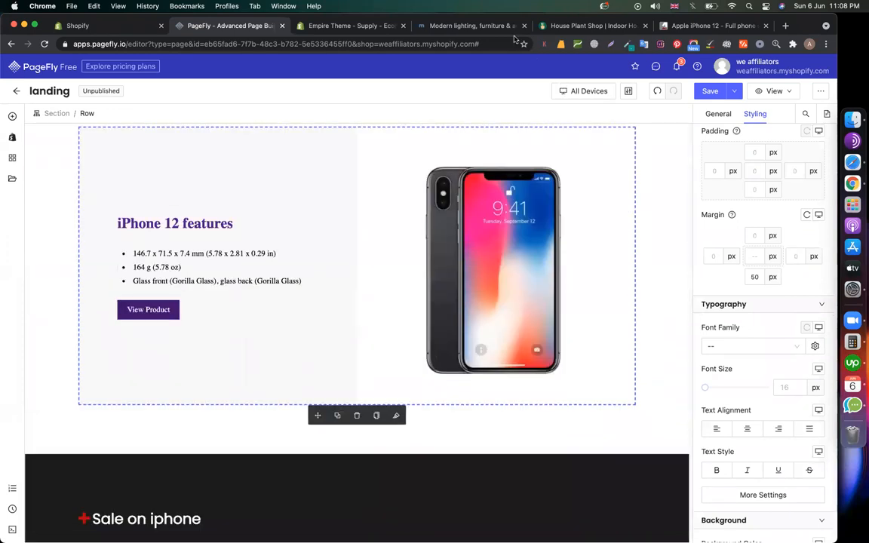
scroll(182, 318, down, 2)
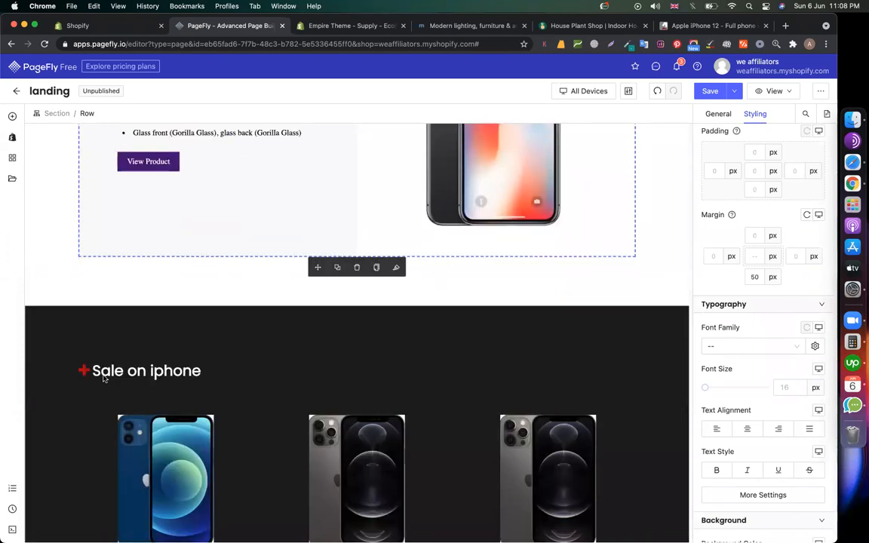
scroll(85, 372, down, 2)
scroll(128, 497, down, 3)
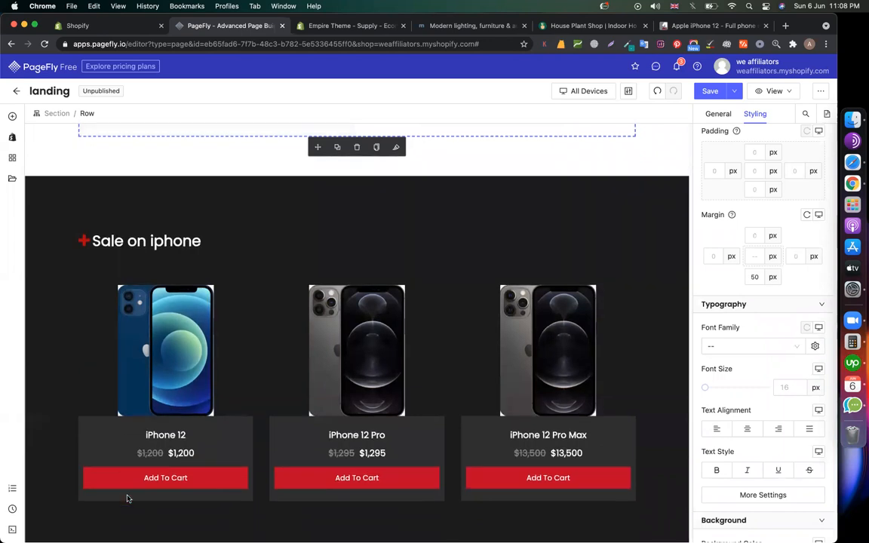
scroll(139, 432, up, 3)
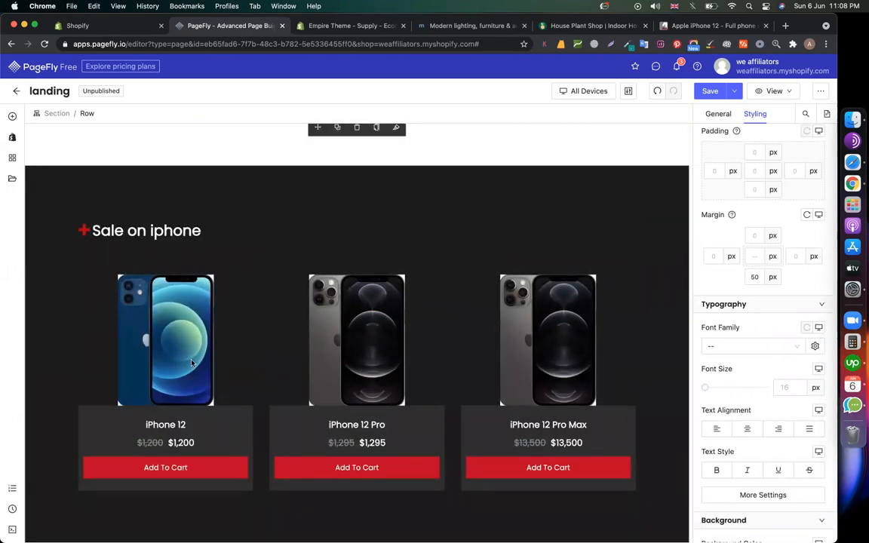
scroll(192, 363, down, 4)
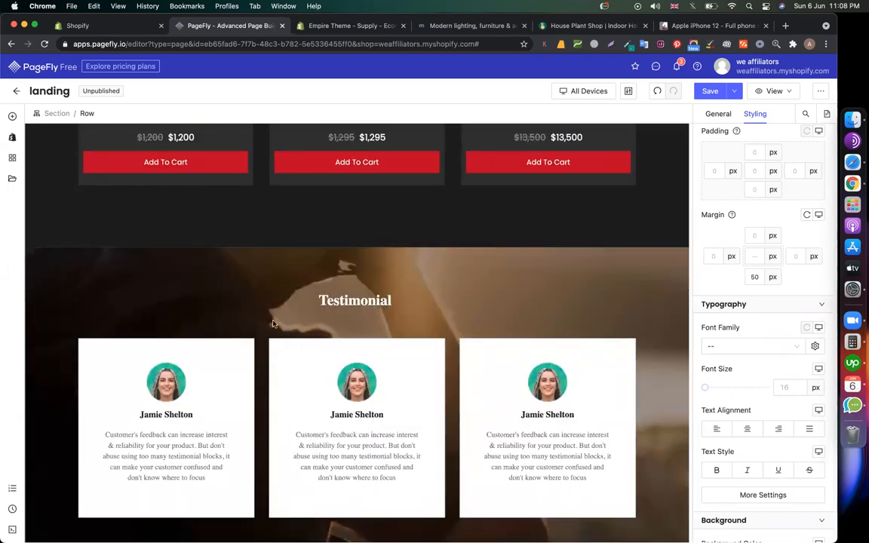
- Remove the background image from the Testimonial section
click(155, 276)
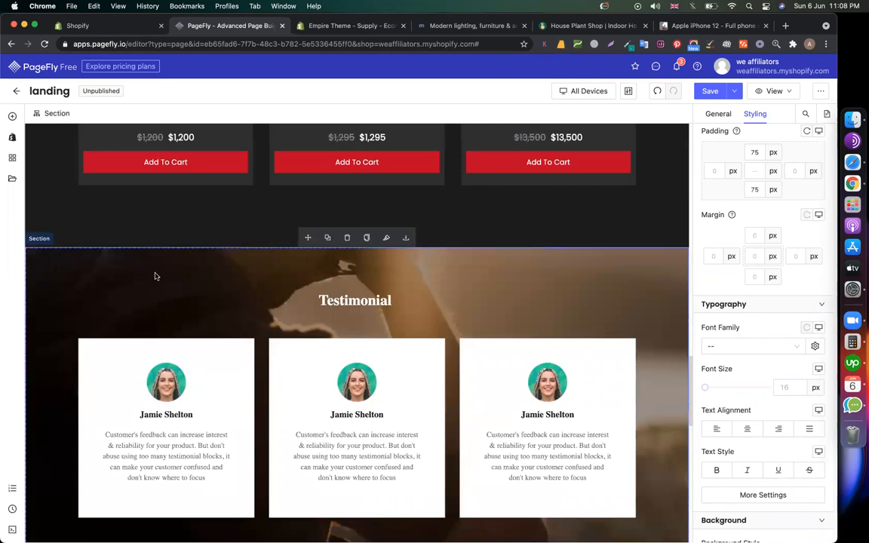
scroll(724, 362, down, 5)
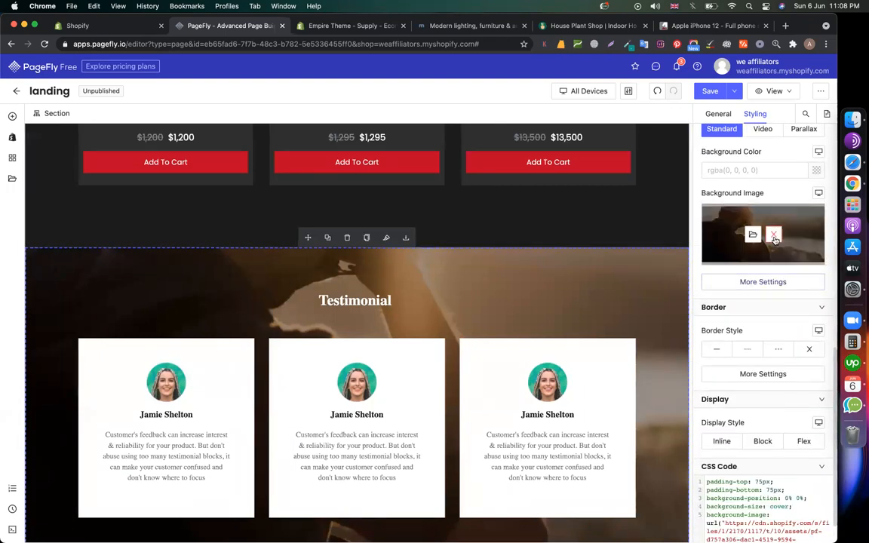
click(775, 239)
scroll(752, 272, up, 3)
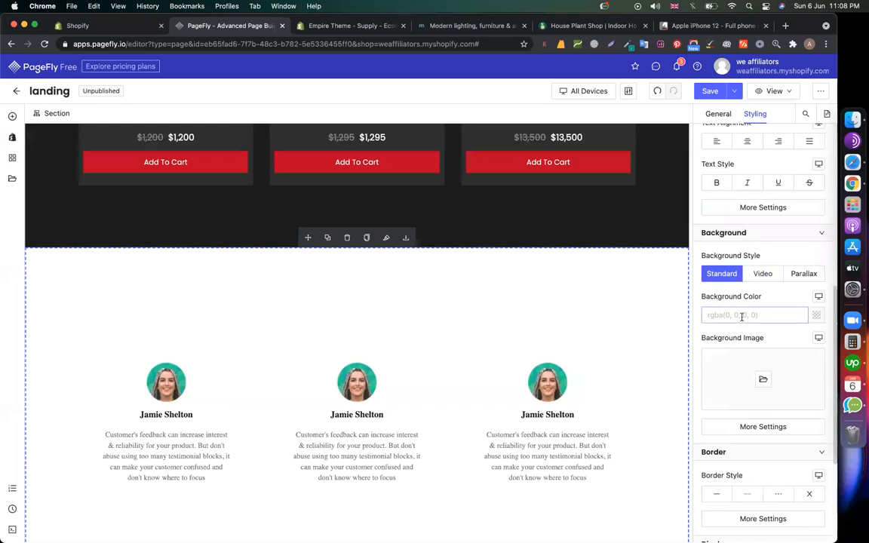
- Set the Testimonial section's background color to dark purple, rgb(54, 8, 95)
click(741, 316)
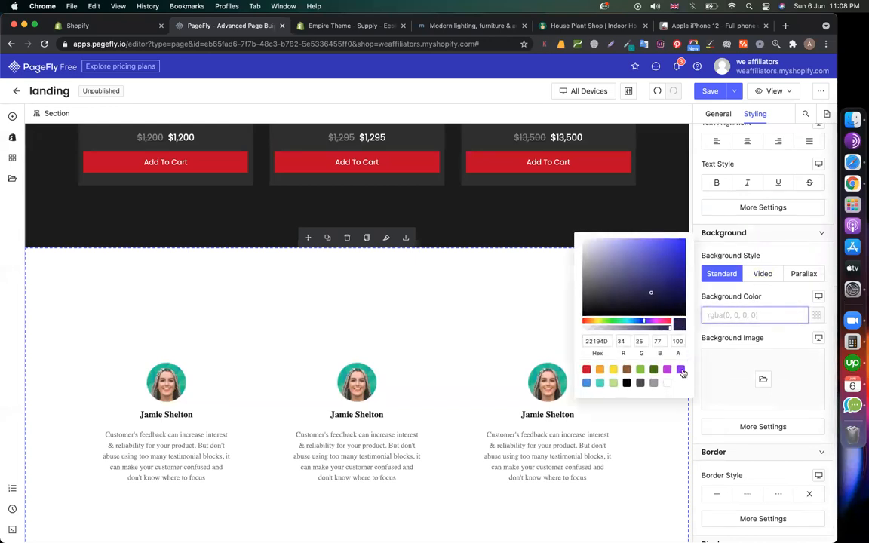
click(680, 370)
click(677, 289)
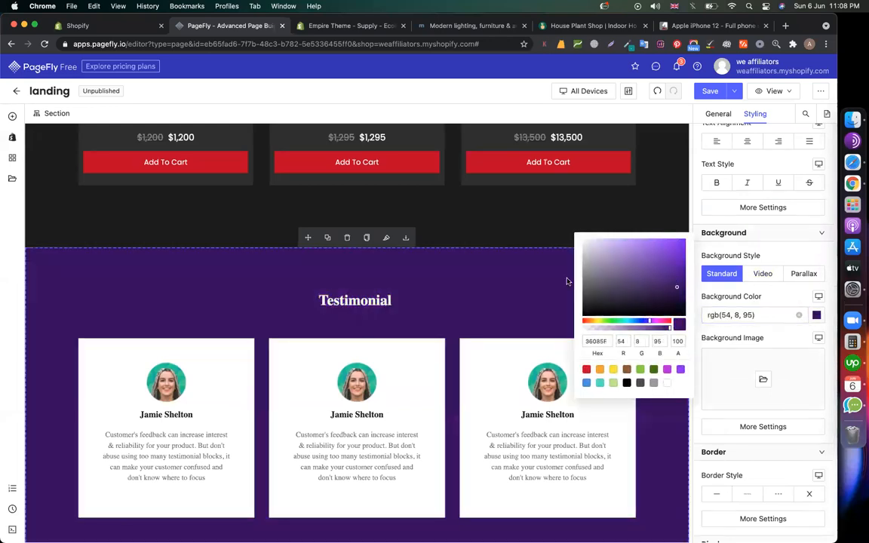
scroll(448, 310, down, 2)
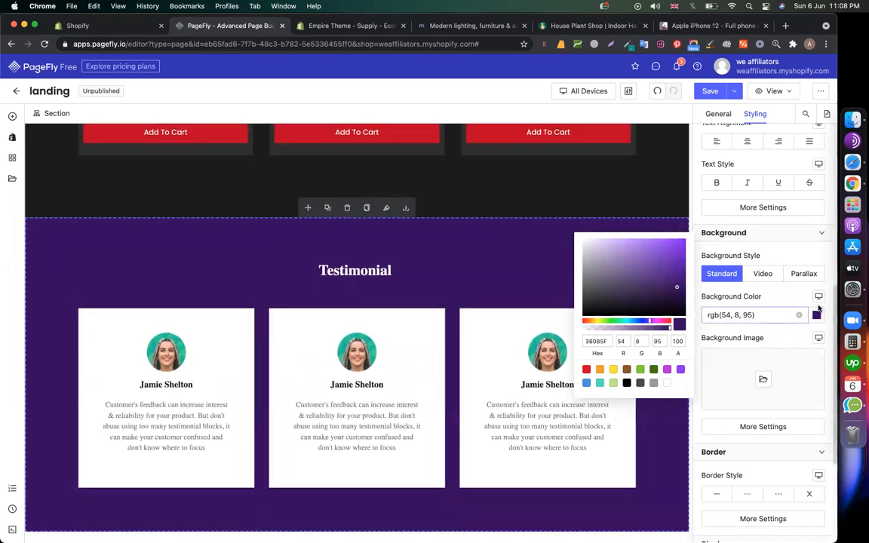
click(591, 283)
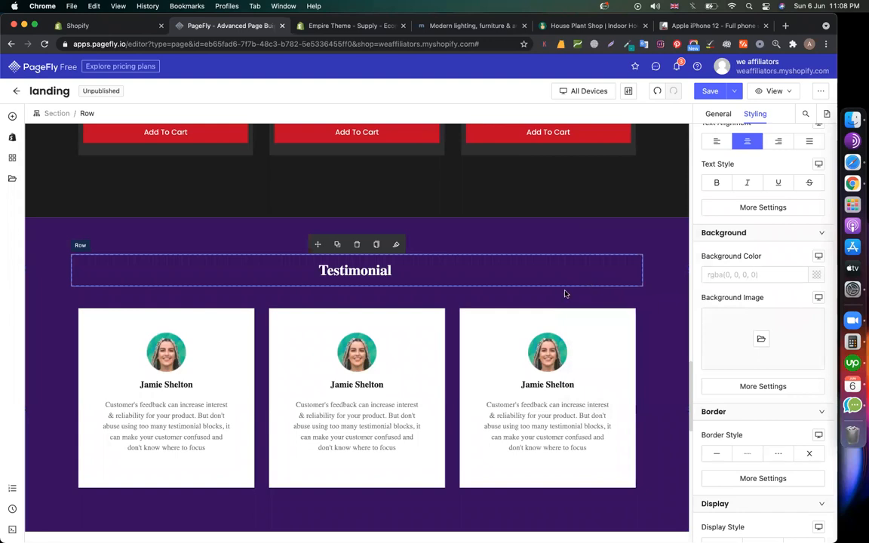
- Review the whole landing page from the hero section down to the "Subscribe now" newsletter section
scroll(521, 304, up, 10)
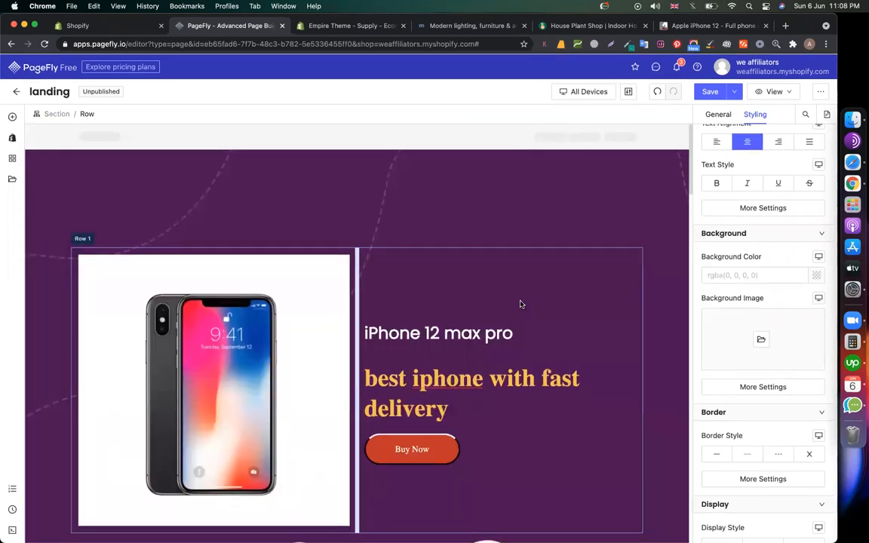
scroll(521, 304, down, 15)
scroll(520, 300, down, 2)
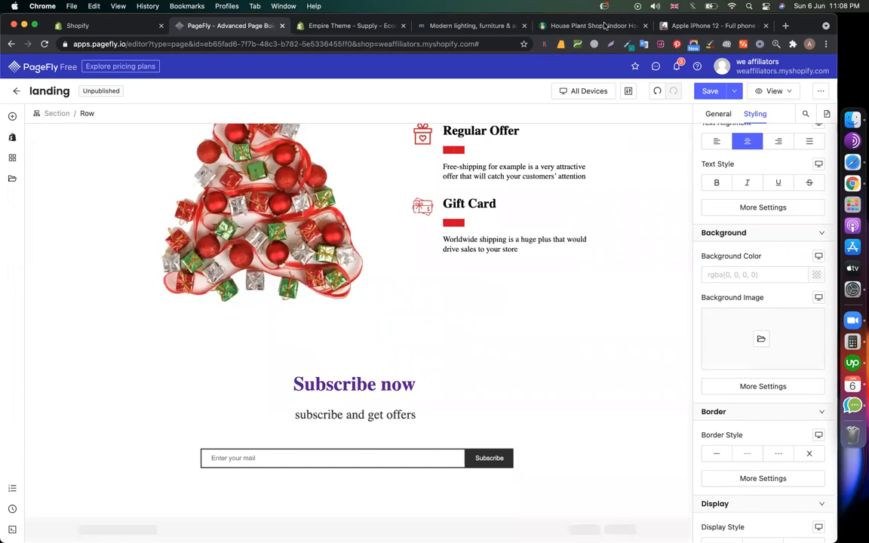
- Switch to the House Plant Shop website and examine its homepage banner and product grid
click(604, 26)
scroll(400, 238, up, 10)
scroll(400, 238, up, 10)
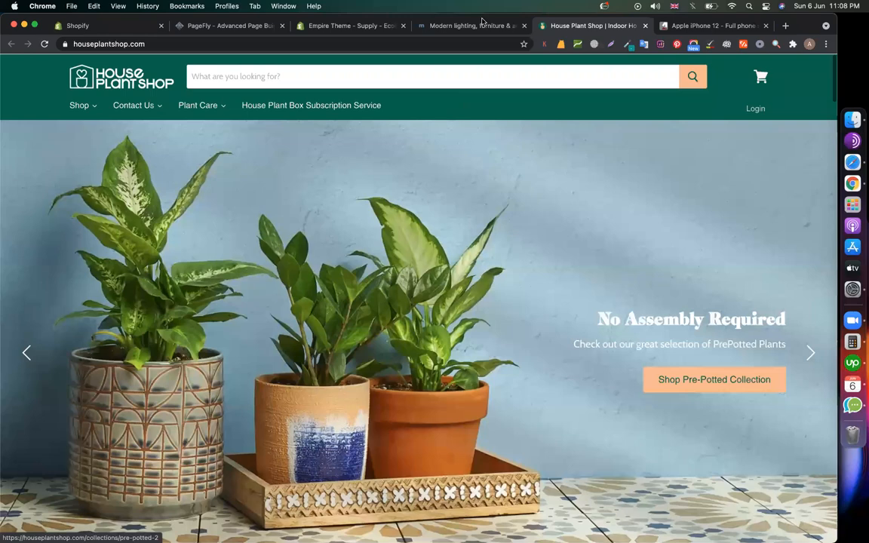
scroll(392, 254, down, 6)
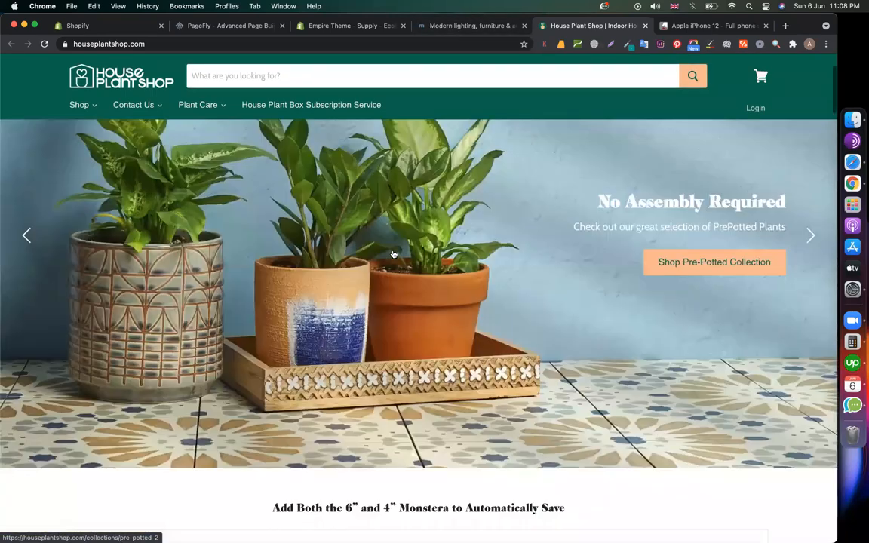
scroll(393, 253, down, 10)
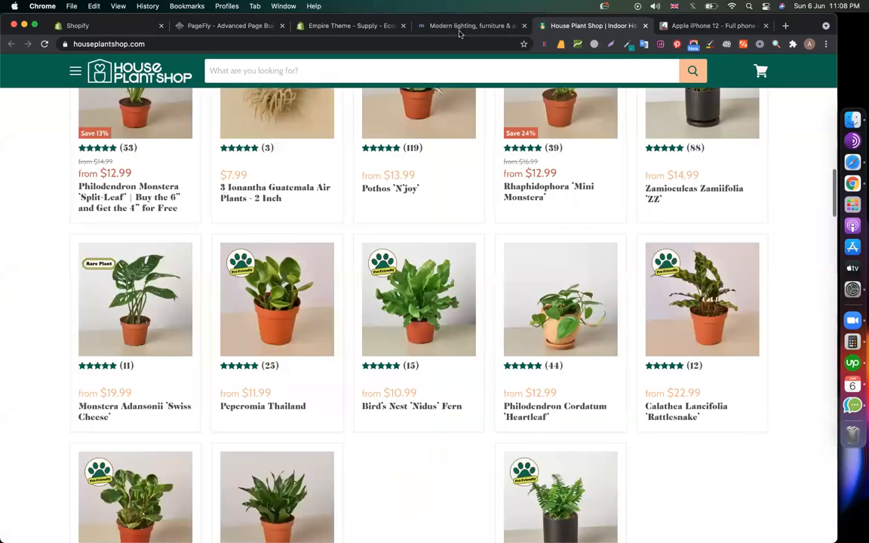
- Switch to The Modern Shop website and examine its homepage, including the modern favorites and the Ferm Living banner
click(459, 27)
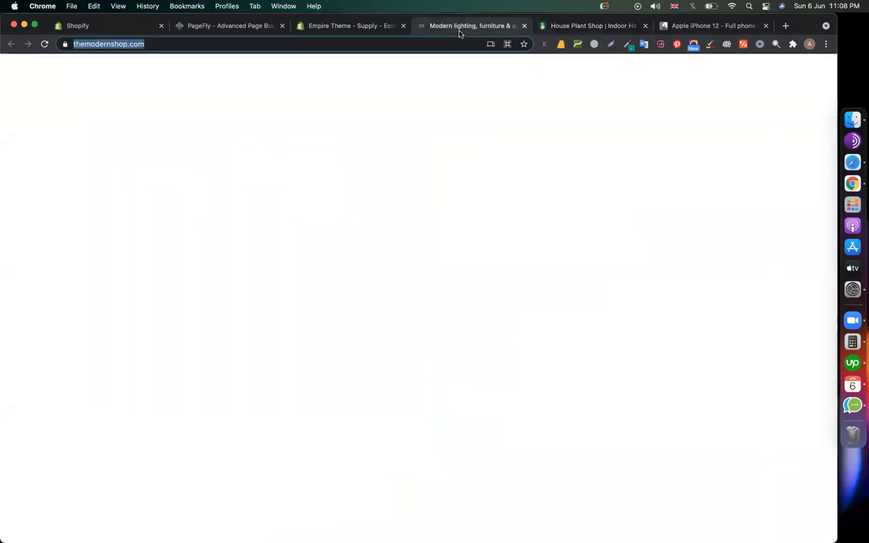
scroll(386, 274, down, 10)
scroll(386, 273, up, 8)
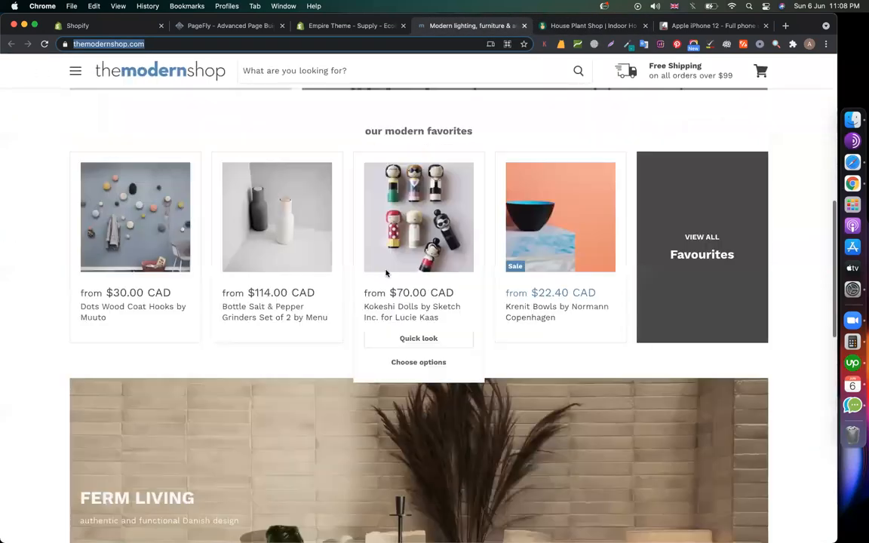
scroll(386, 274, down, 3)
scroll(260, 379, down, 3)
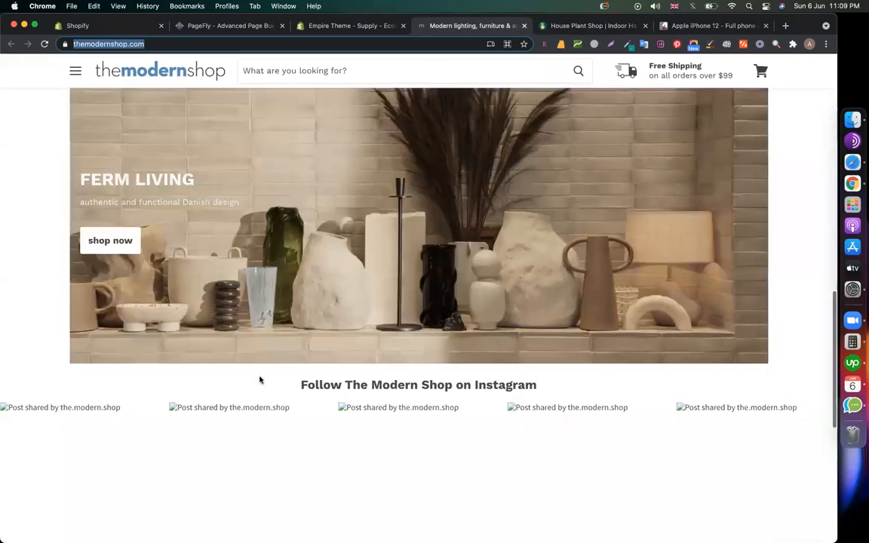
- Return to the Empire theme page and open the MUJI store from its "Stores using Empire" examples
scroll(260, 380, up, 12)
click(336, 26)
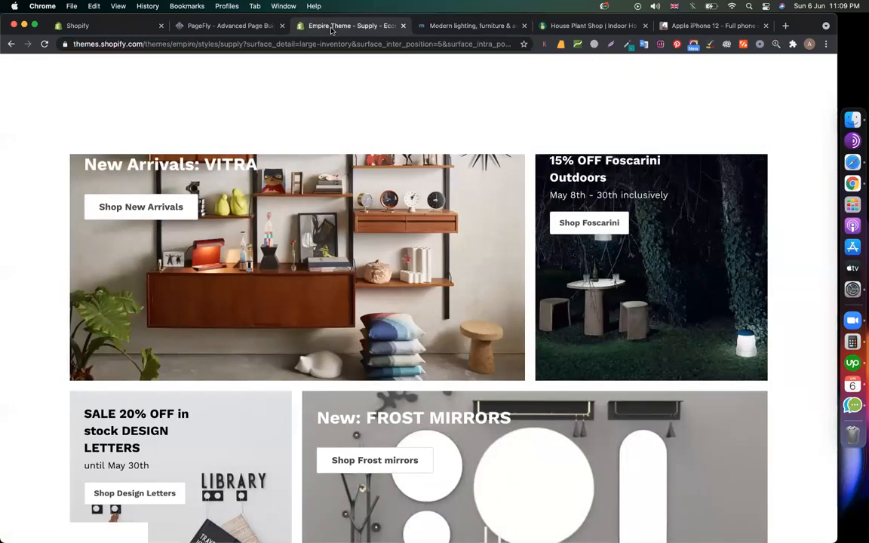
scroll(246, 218, up, 10)
scroll(226, 222, down, 2)
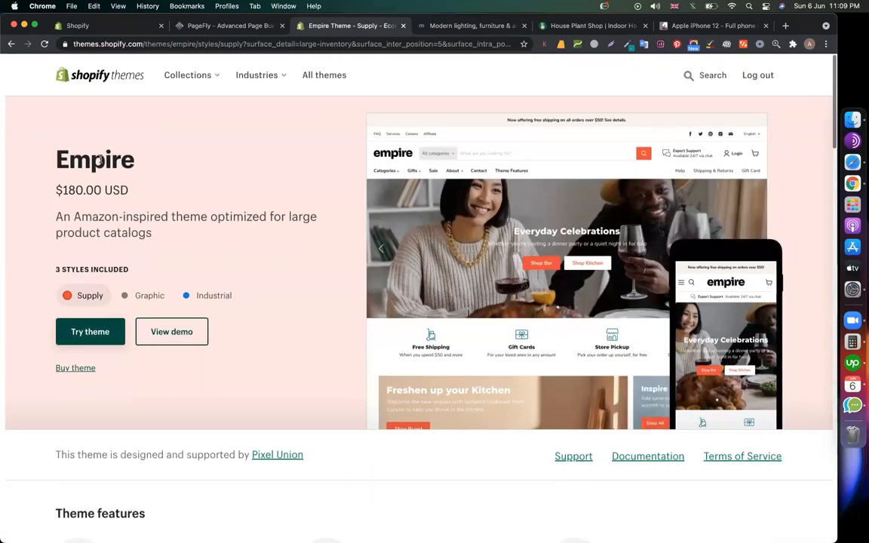
scroll(188, 227, down, 1)
scroll(188, 227, down, 10)
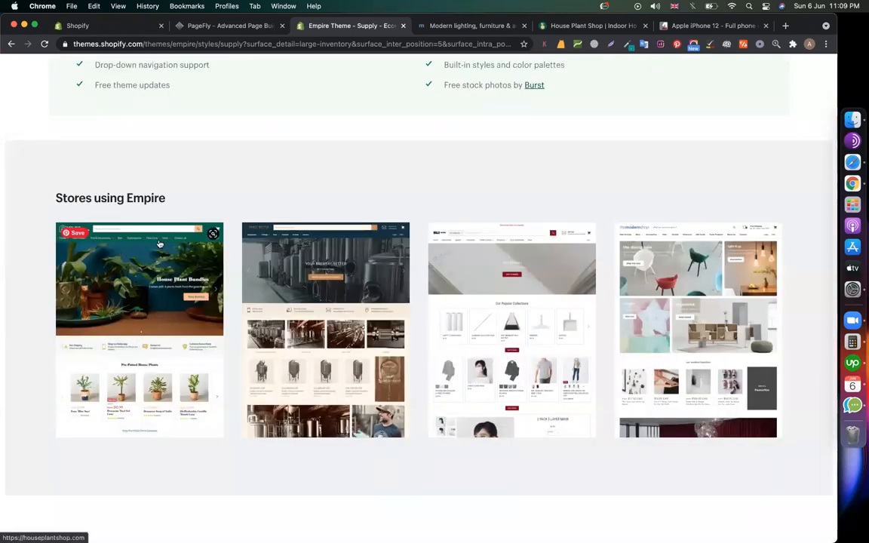
click(546, 323)
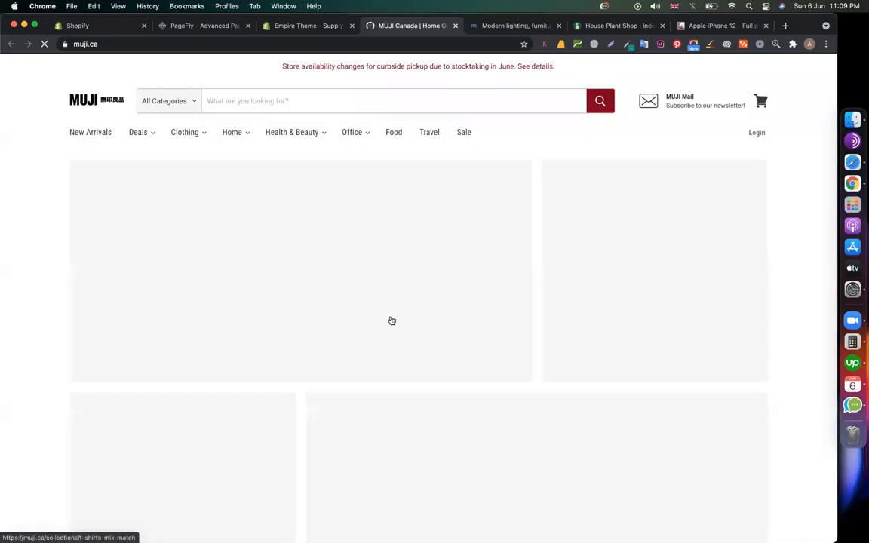
- Examine the MUJI Canada homepage from its promo banners through its product rows and video, dismissing the newsletter popup
scroll(125, 368, down, 8)
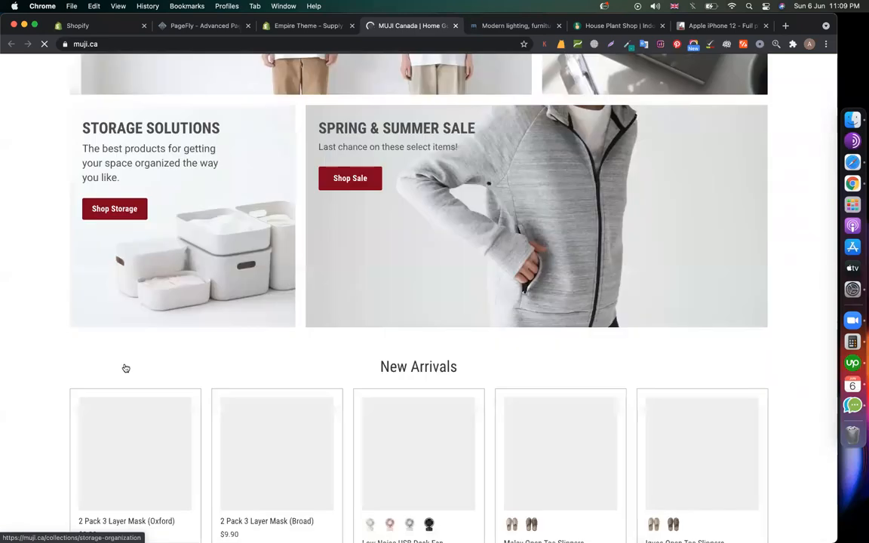
scroll(386, 325, down, 10)
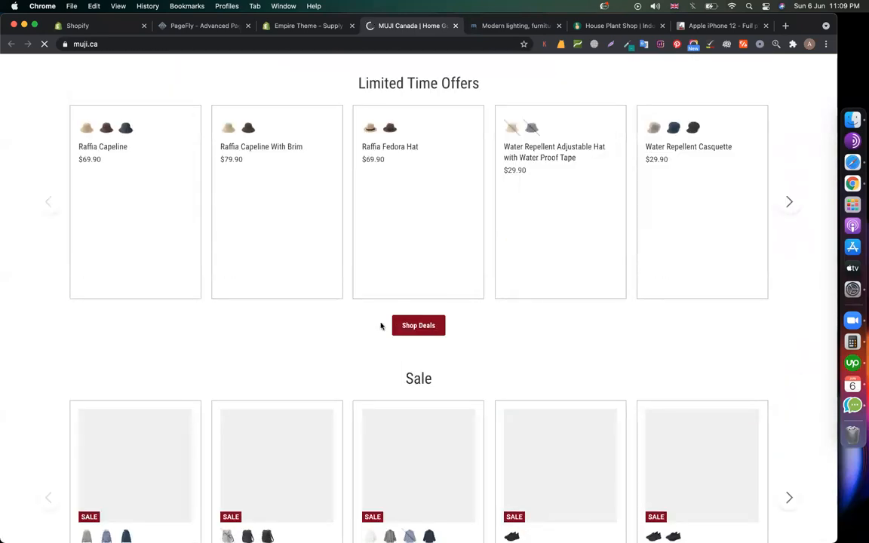
scroll(439, 329, down, 7)
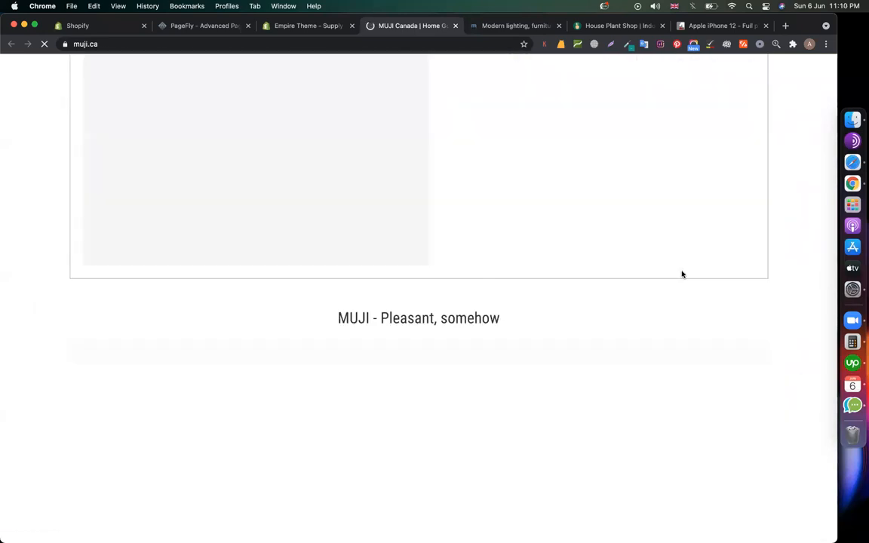
scroll(681, 274, down, 3)
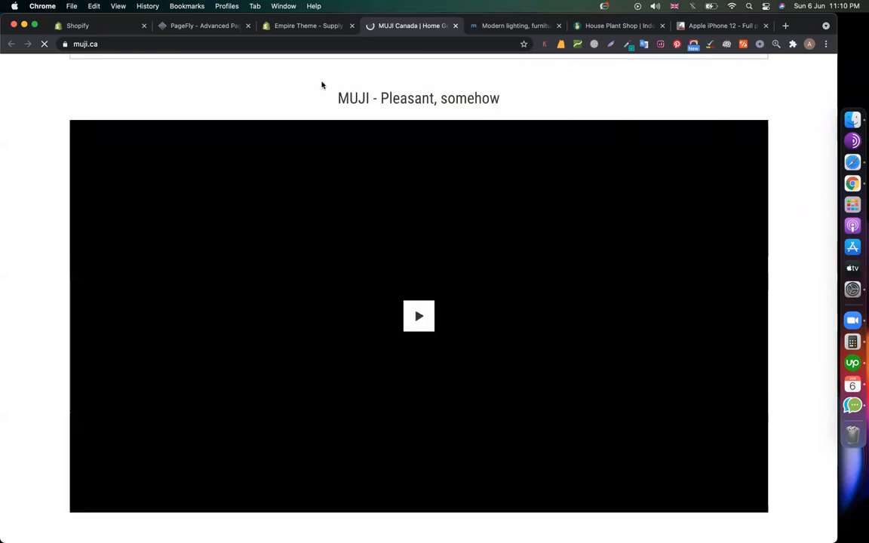
scroll(296, 75, up, 20)
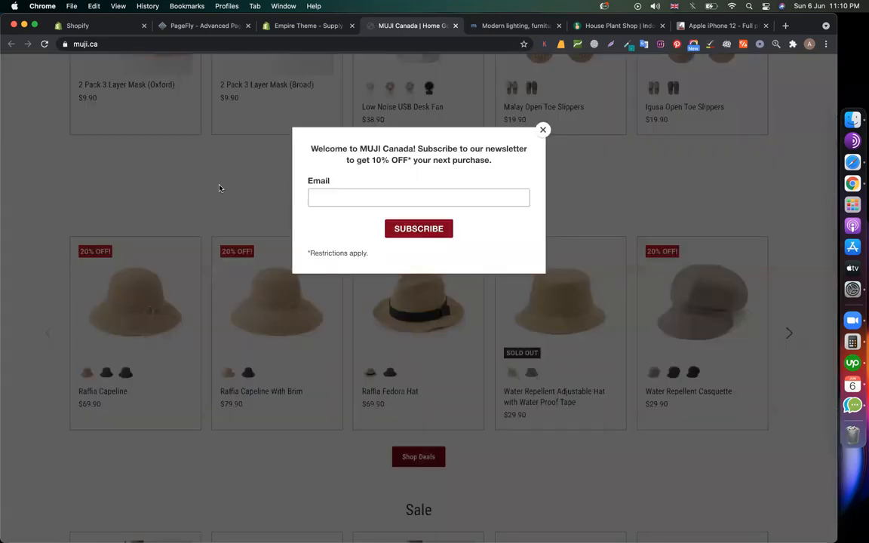
click(542, 131)
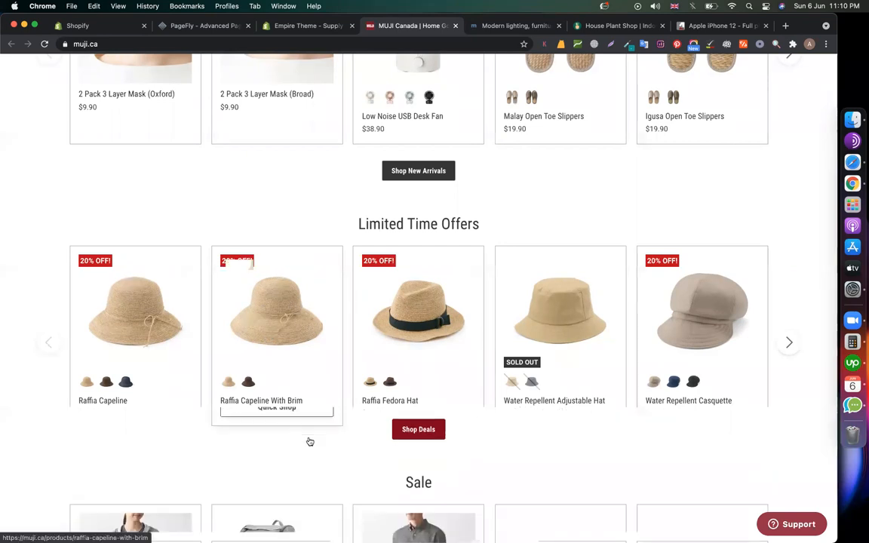
scroll(309, 442, down, 6)
- Compare the House Plant Shop's product grid with The Modern Shop's modern favorites row and homepage banners
click(592, 27)
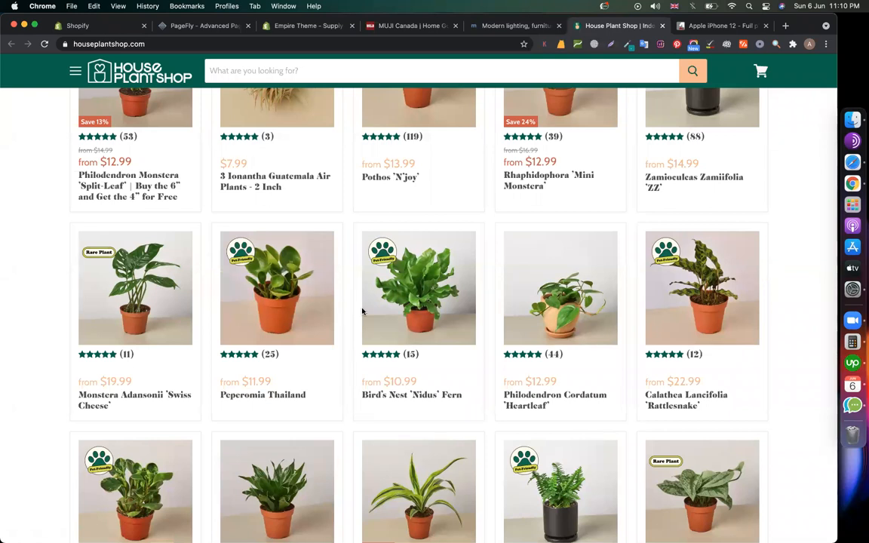
scroll(479, 369, down, 3)
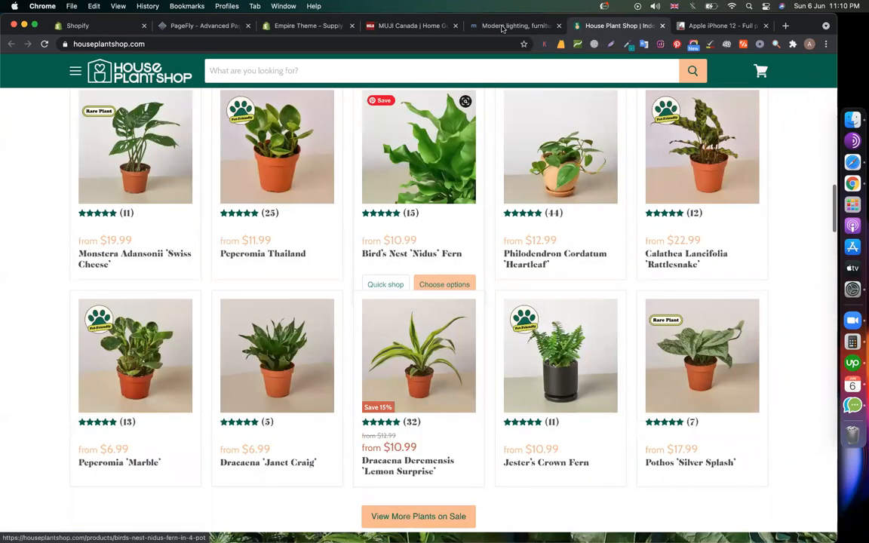
click(498, 26)
scroll(372, 290, down, 10)
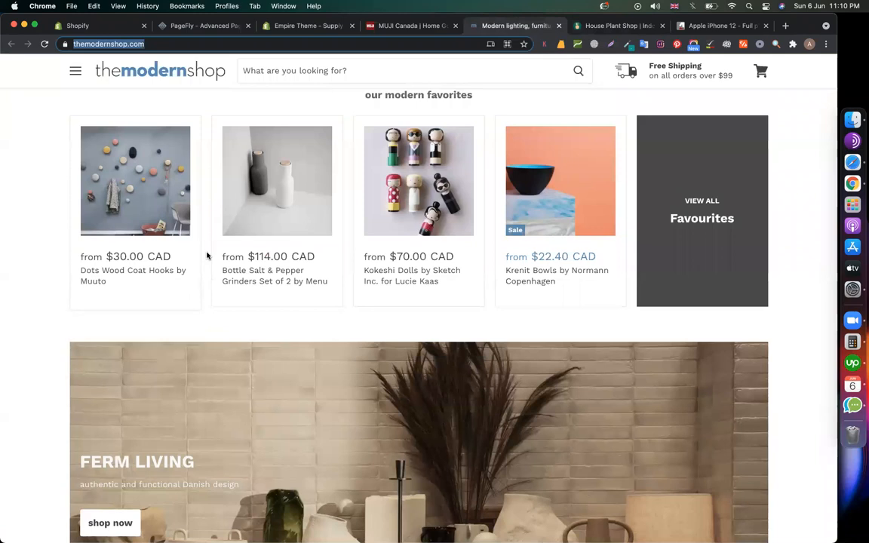
mouse_move(266, 252)
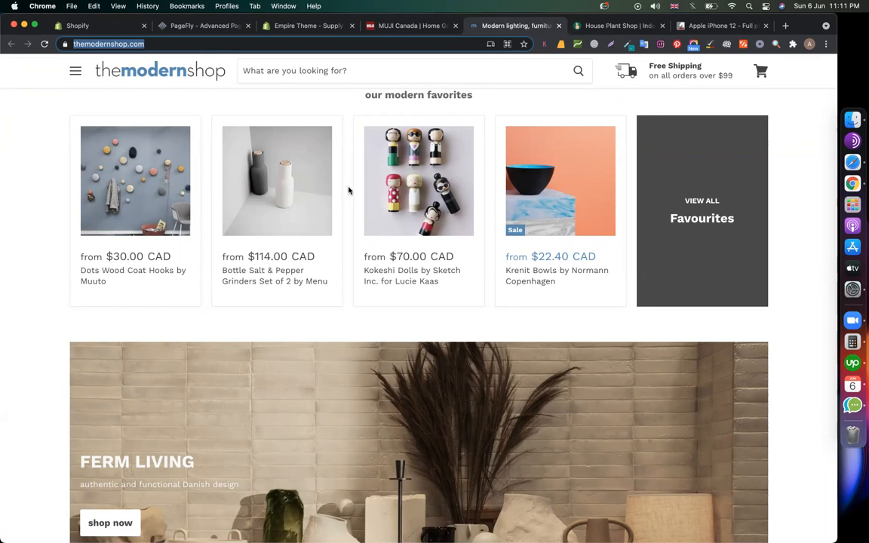
scroll(258, 225, up, 10)
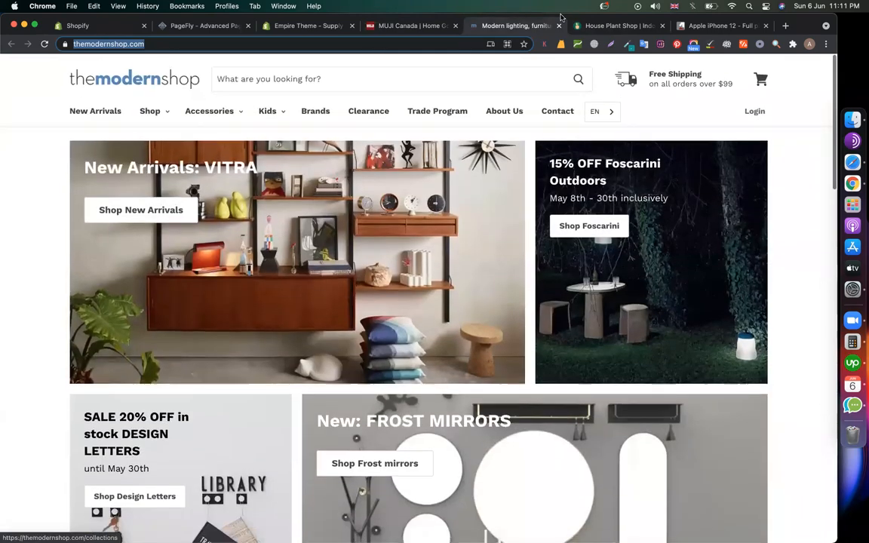
- Switch back to the House Plant Shop and examine its homepage from the banner slideshow to the Plants on Sale section
click(607, 26)
scroll(310, 258, up, 10)
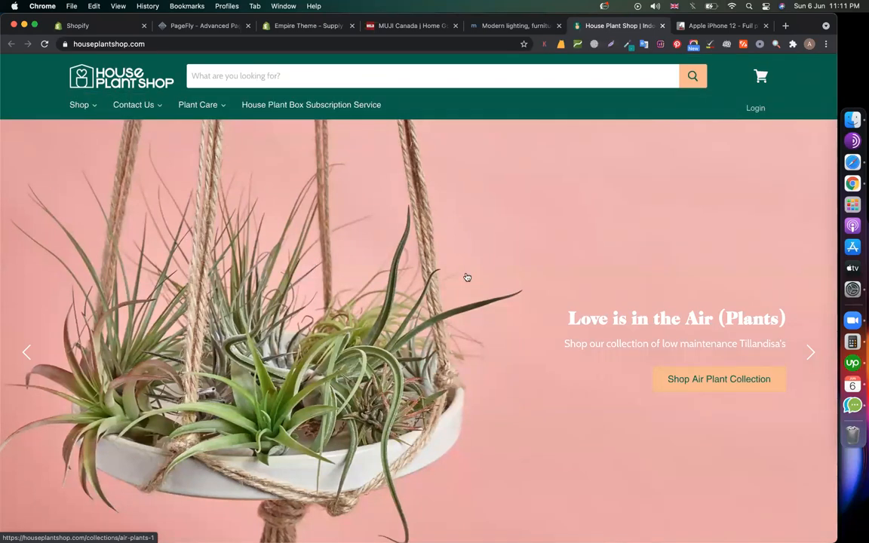
scroll(528, 224, down, 10)
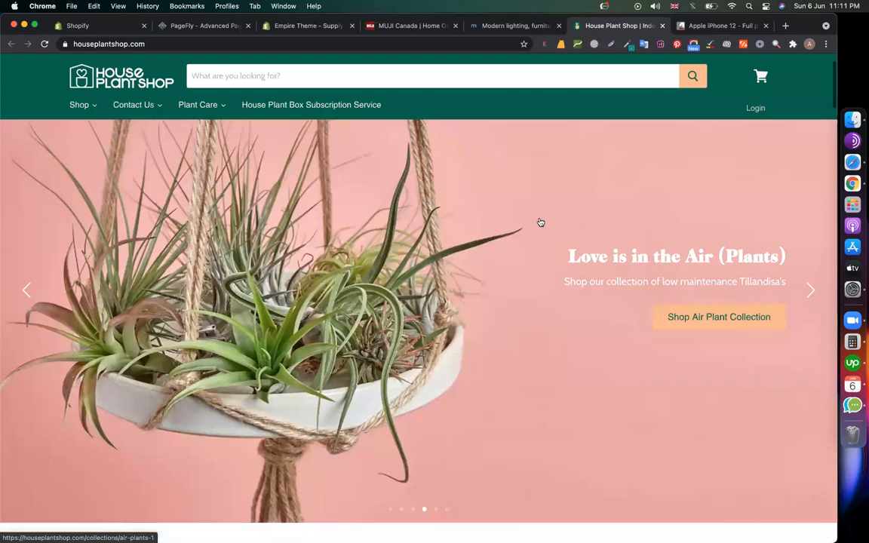
scroll(540, 221, down, 5)
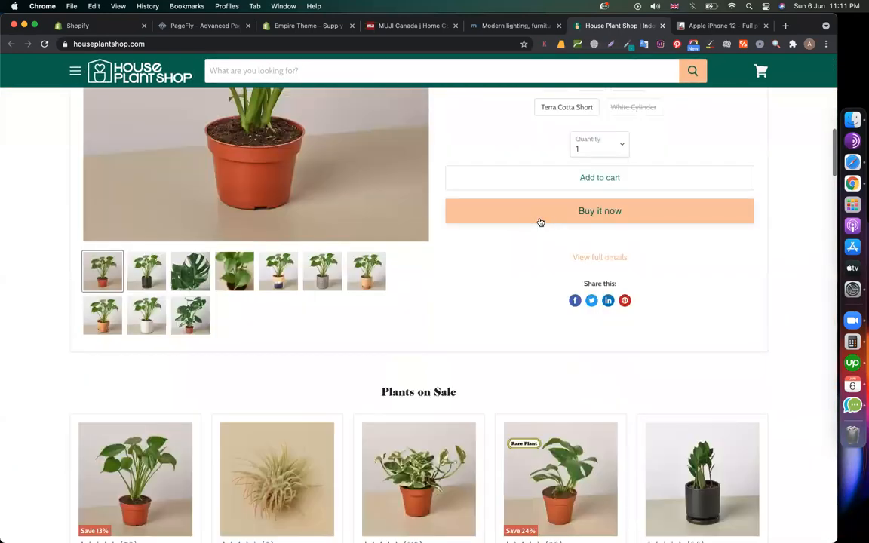
scroll(539, 221, up, 10)
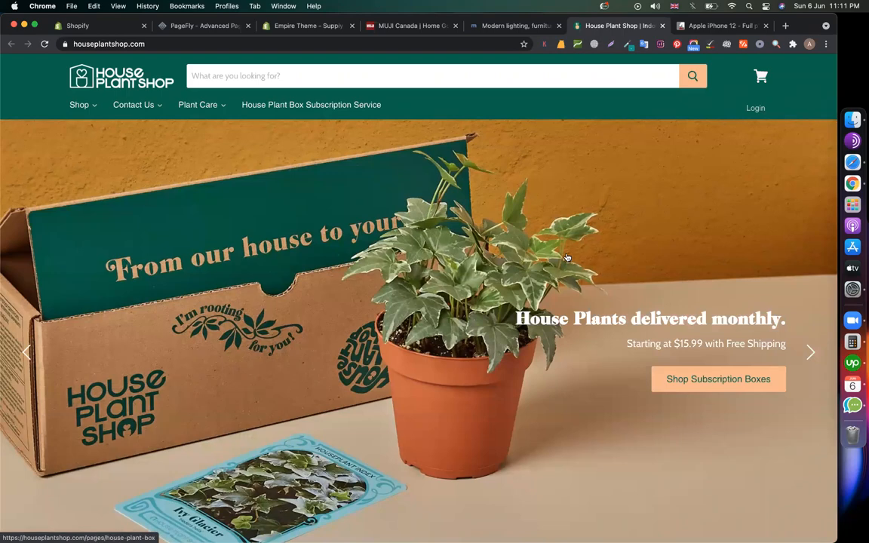
scroll(565, 257, down, 5)
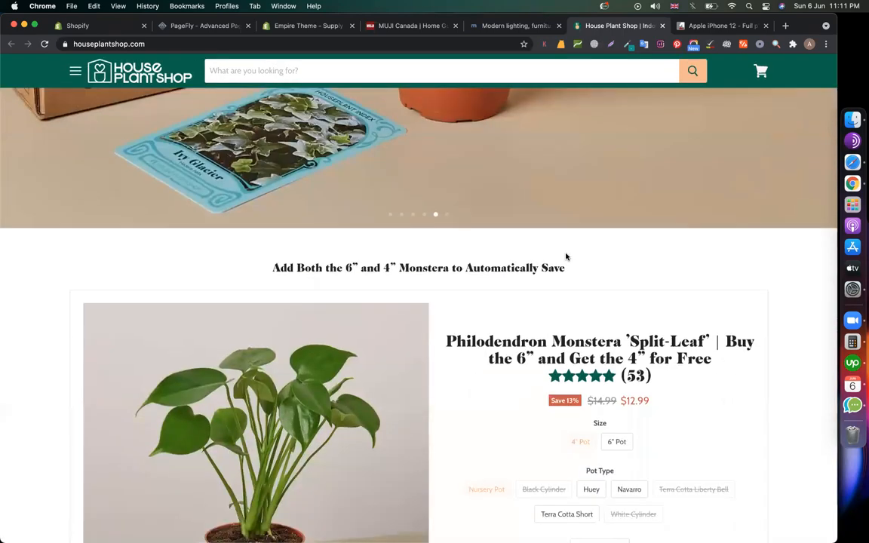
scroll(566, 257, down, 5)
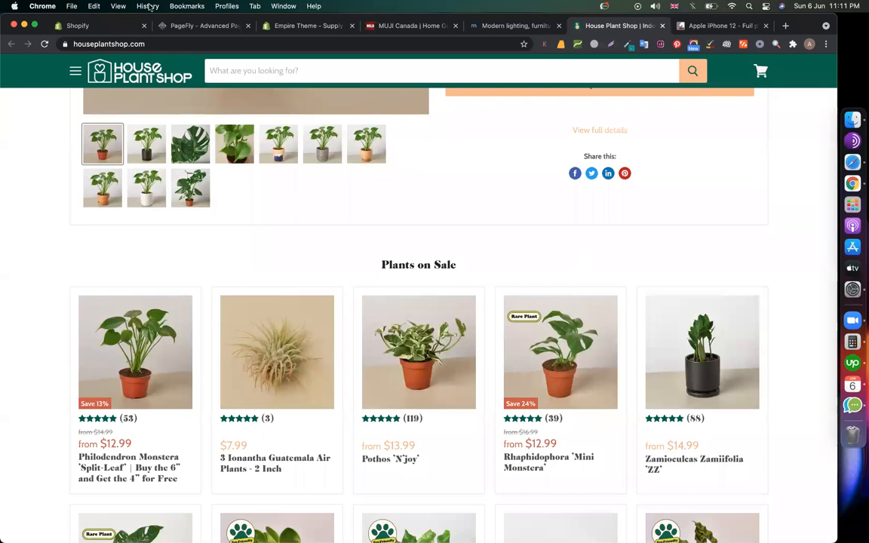
- Switch to the PageFly editor and review the landing page between the iPhone hero section and the newsletter section
click(187, 26)
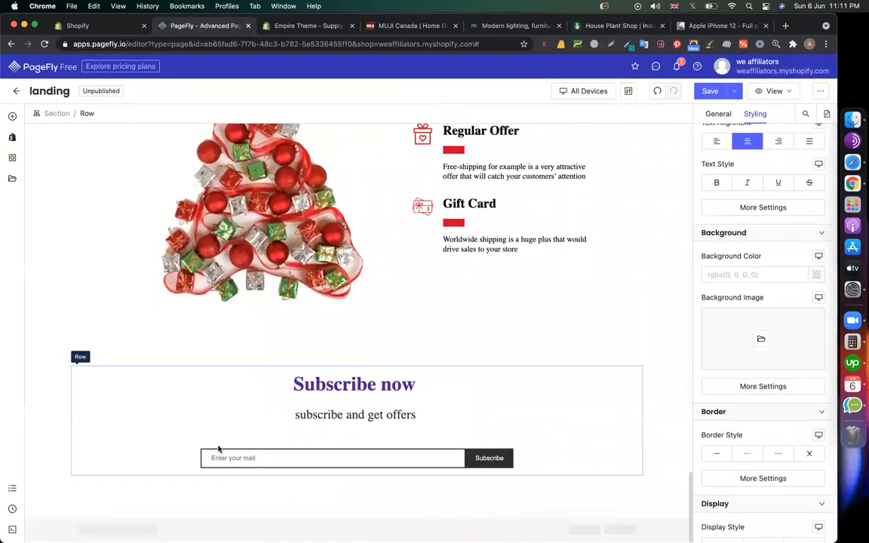
scroll(373, 390, down, 5)
scroll(373, 390, down, 10)
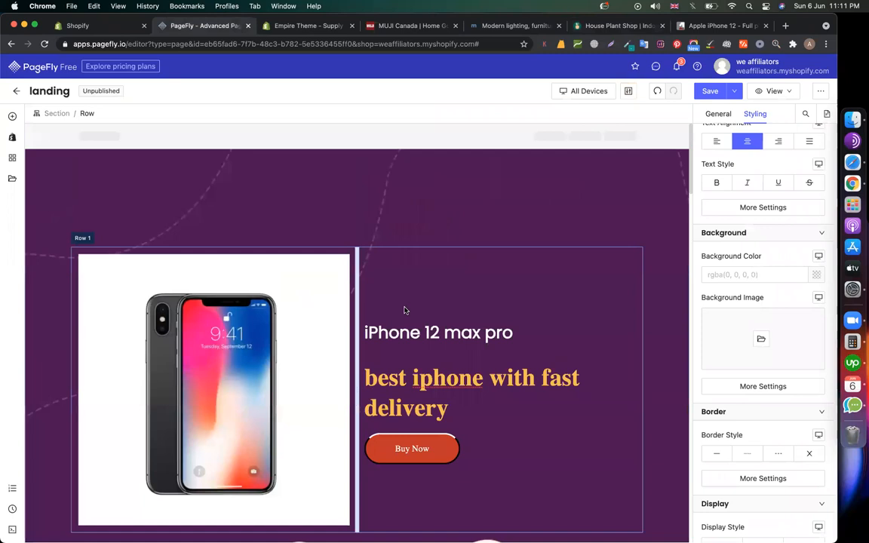
scroll(417, 233, down, 15)
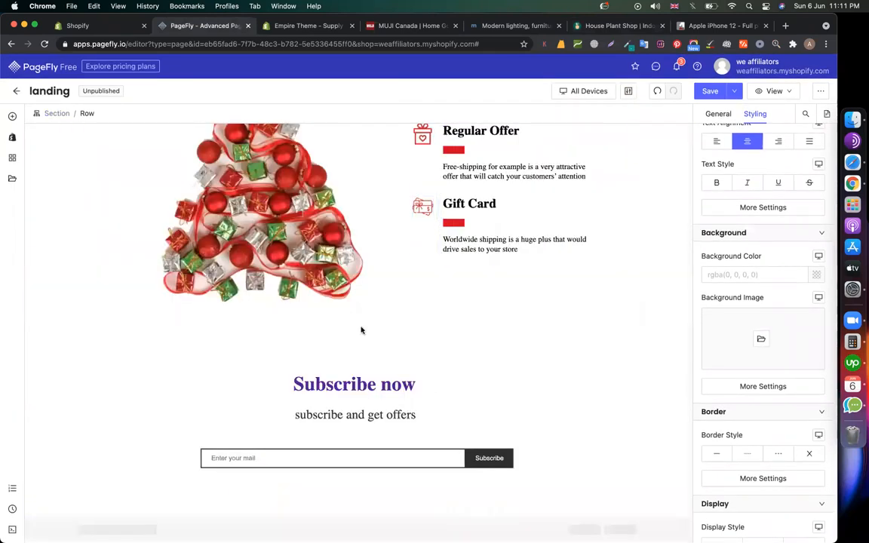
scroll(361, 331, up, 20)
scroll(361, 331, down, 6)
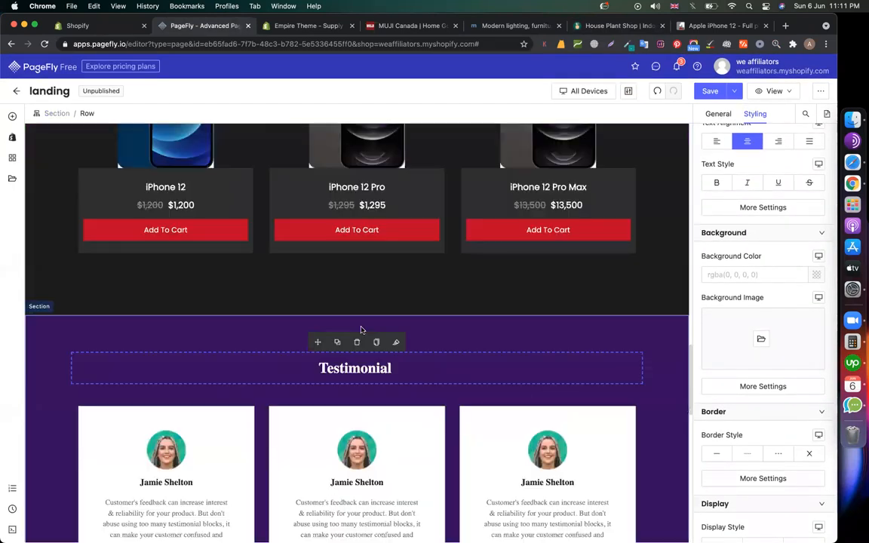
scroll(362, 331, up, 6)
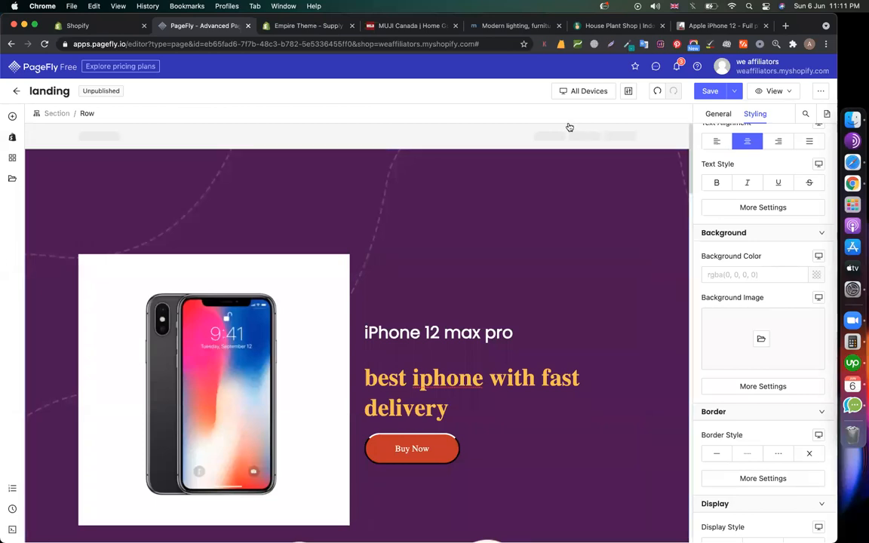
- Save and publish the page with the title "landing" and the URL ending "landing"
click(733, 91)
click(710, 111)
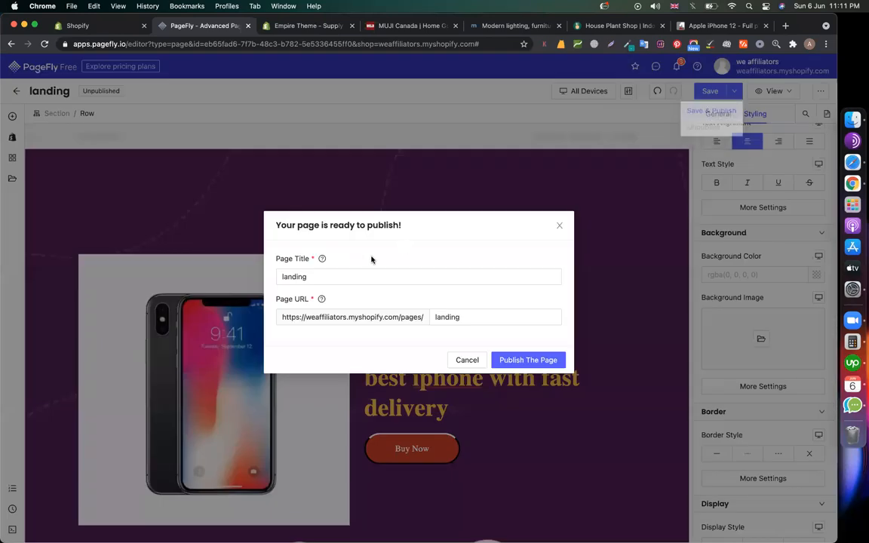
drag(307, 317, 422, 318)
click(465, 320)
double_click(467, 320)
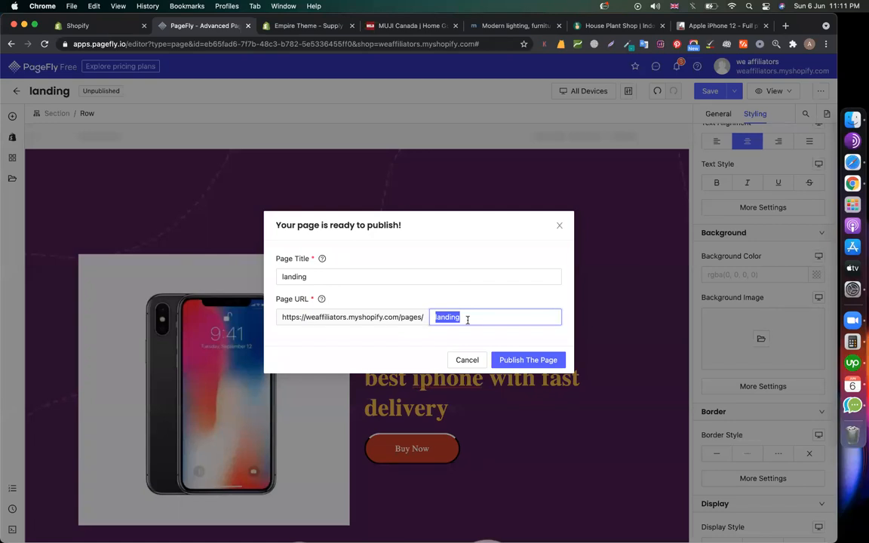
click(468, 320)
click(521, 361)
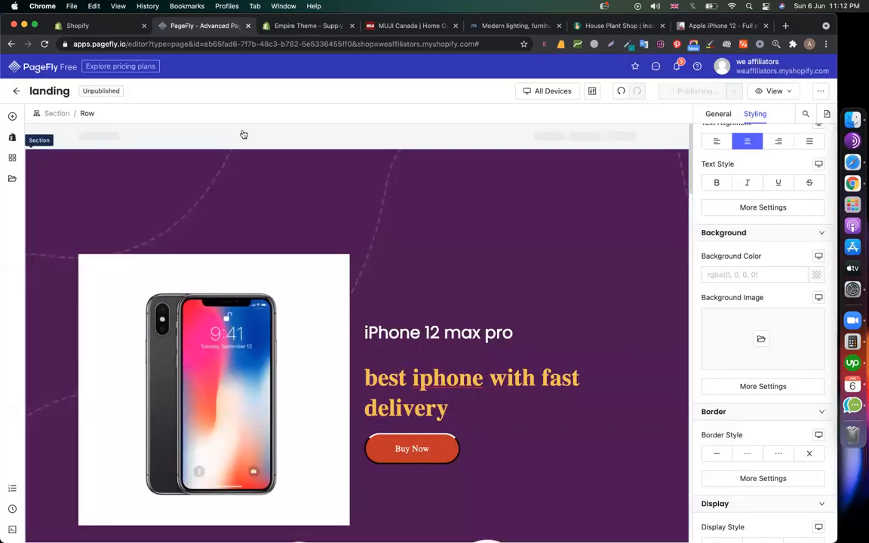
- Switch to the Shopify admin, open "landing" from the online store's pages and view it in the live store
click(111, 26)
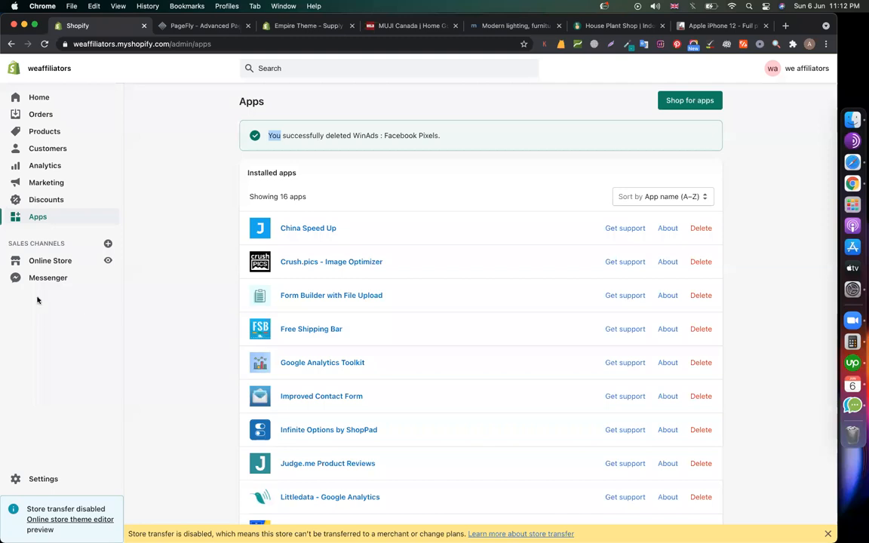
click(57, 263)
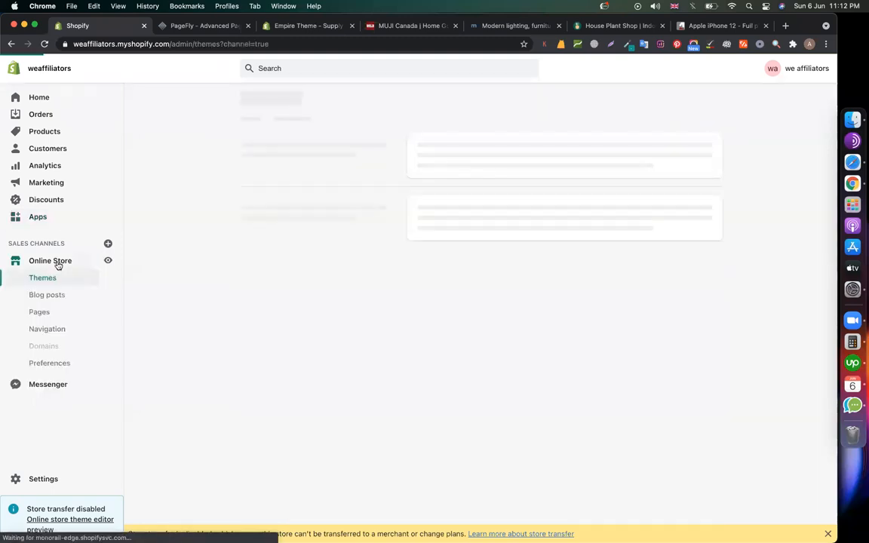
click(41, 312)
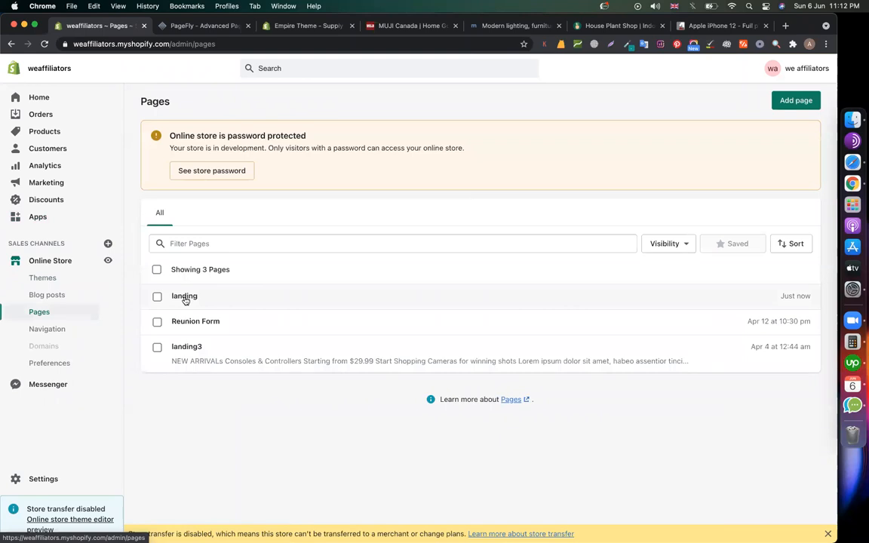
click(185, 297)
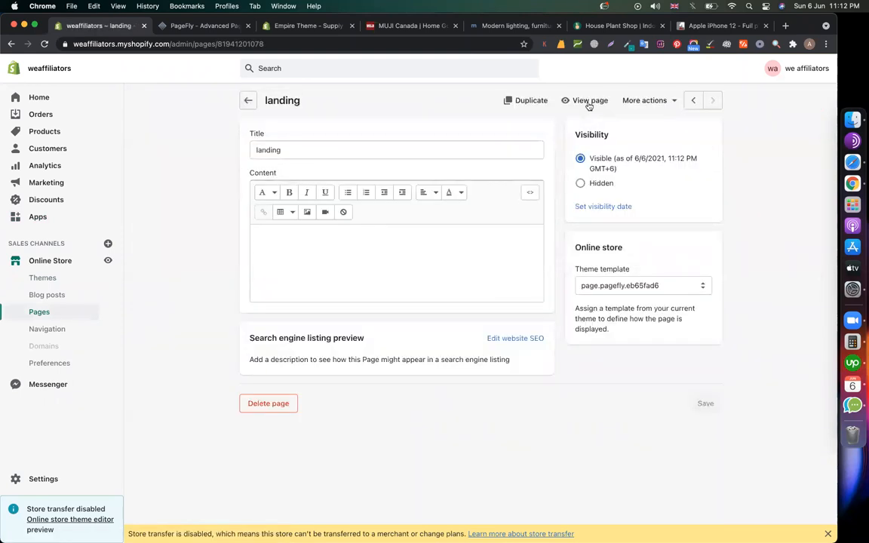
click(589, 101)
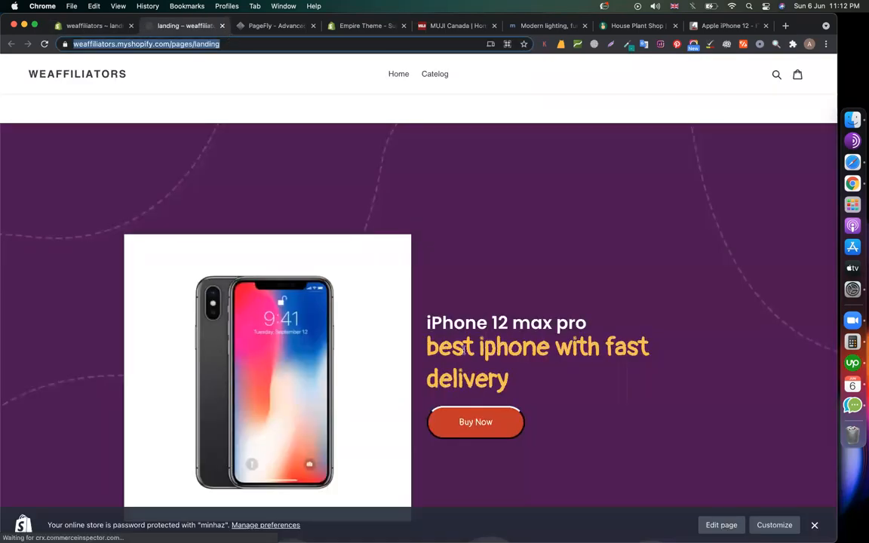
- Review the live landing page from the iPhone hero section to the Subscribe now section, ending at Our Features
scroll(465, 352, down, 3)
scroll(464, 347, down, 20)
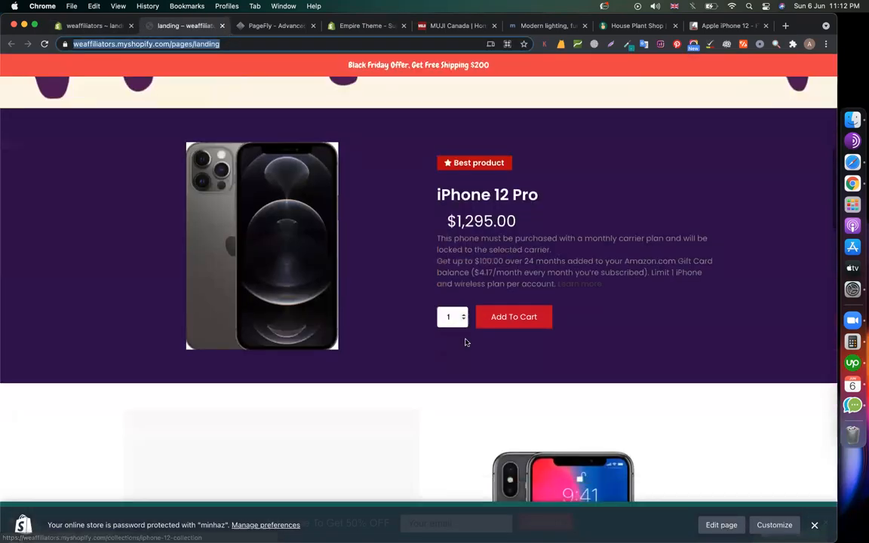
scroll(465, 341, down, 10)
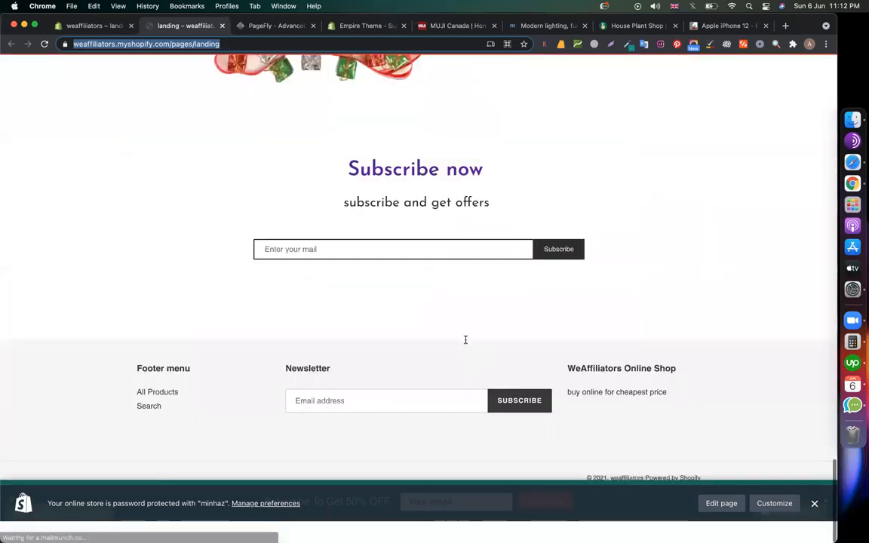
scroll(465, 339, up, 8)
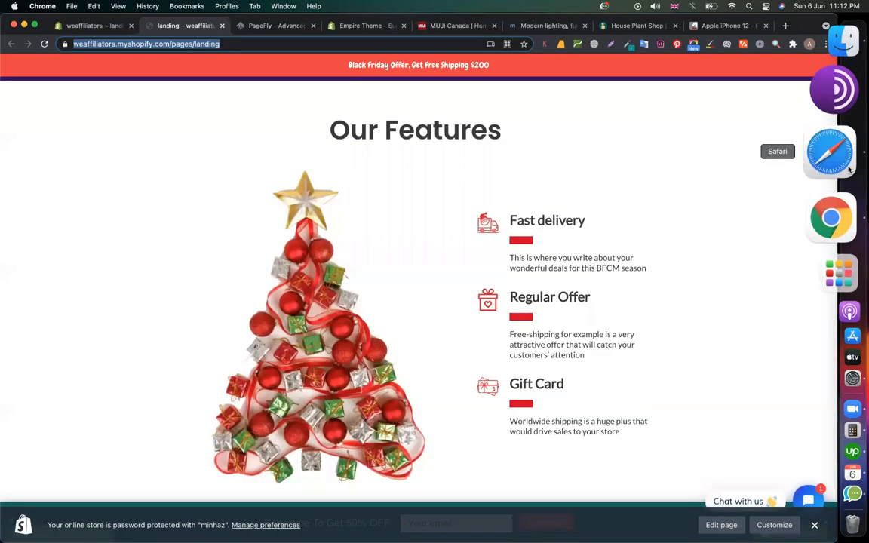
- Switch to Safari, open the CMBD-90(Elementor & Shopify) classwork page, and return to the live landing page in Chrome
click(846, 168)
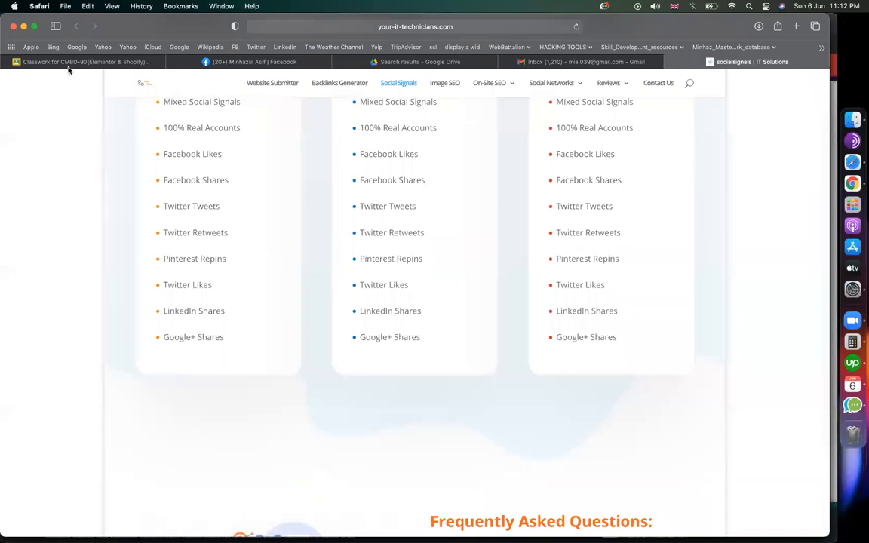
click(68, 63)
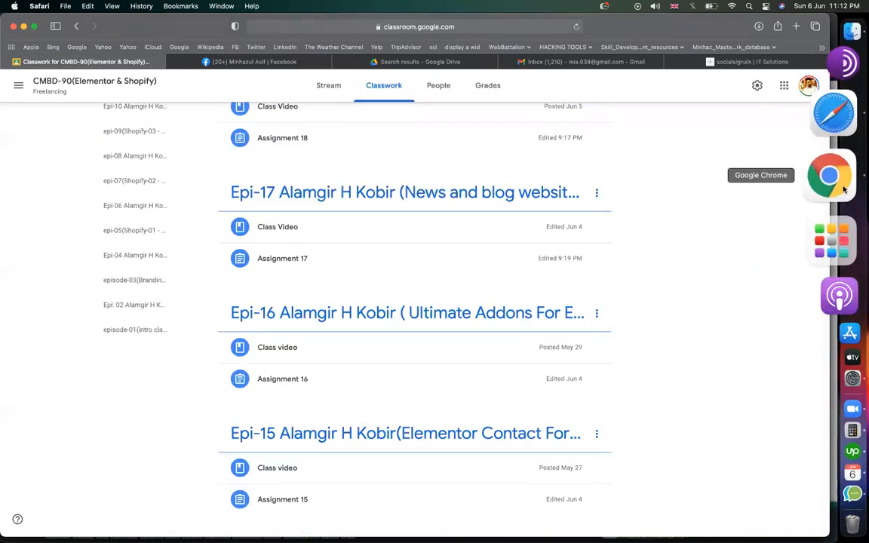
click(829, 175)
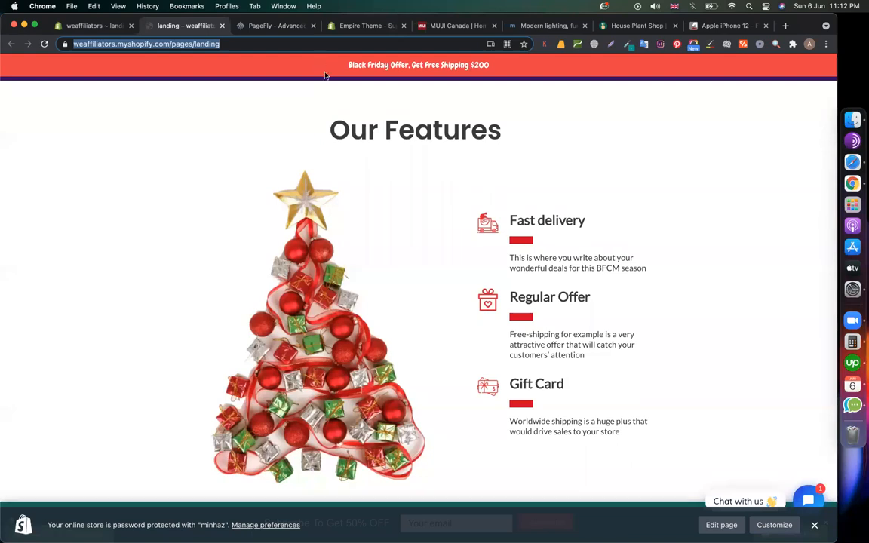
- Examine the live landing page's hero banner, iPhone product listings, Testimonial section and Our Features section
scroll(194, 196, up, 10)
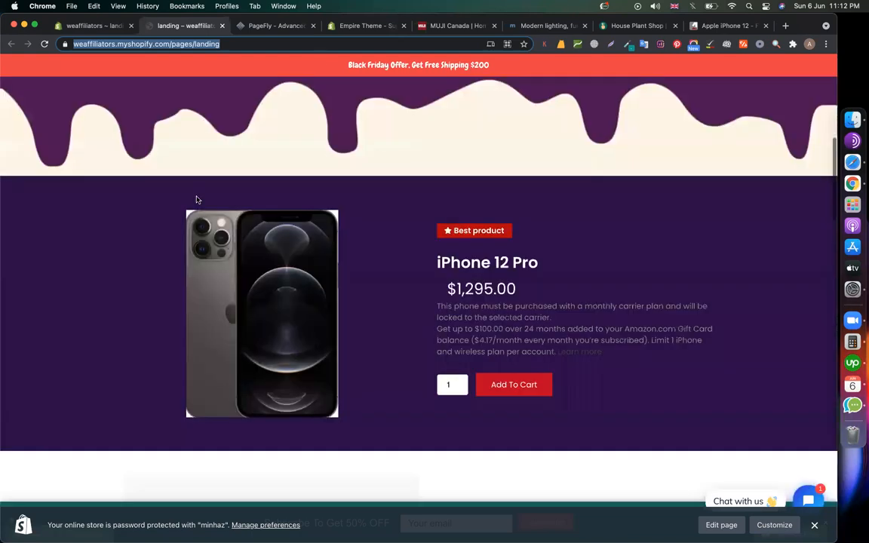
scroll(443, 248, down, 20)
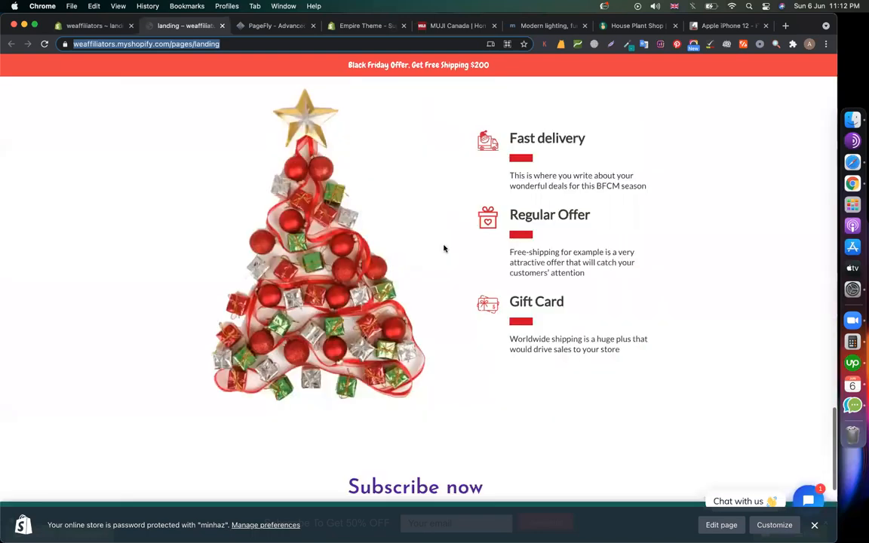
scroll(443, 248, up, 10)
scroll(444, 245, up, 10)
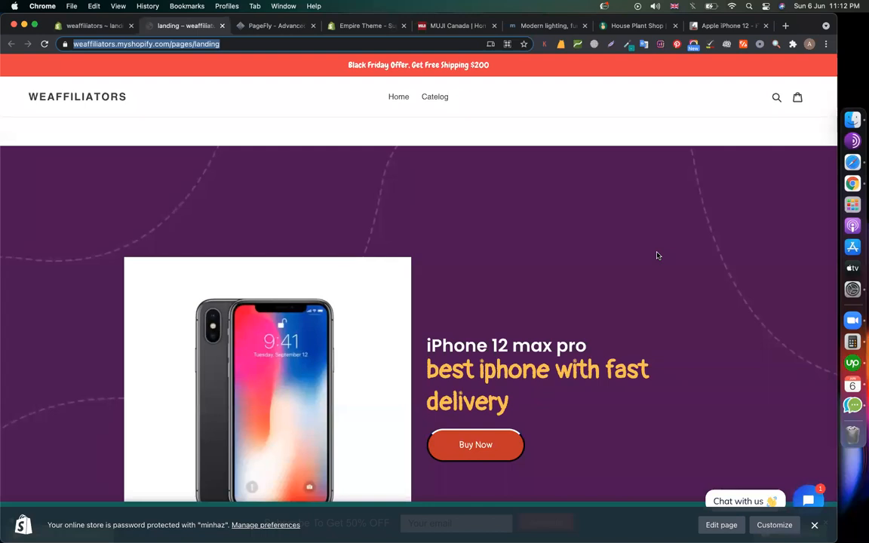
scroll(527, 269, down, 15)
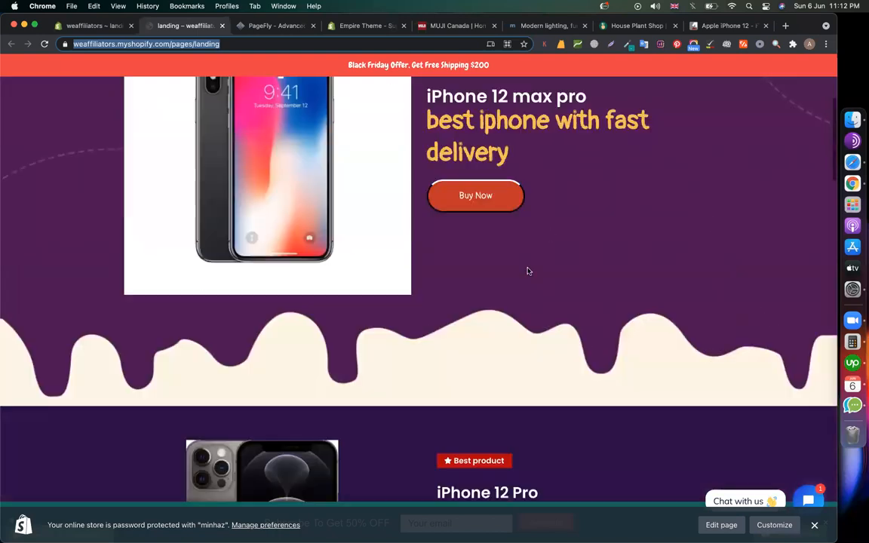
scroll(525, 271, down, 1)
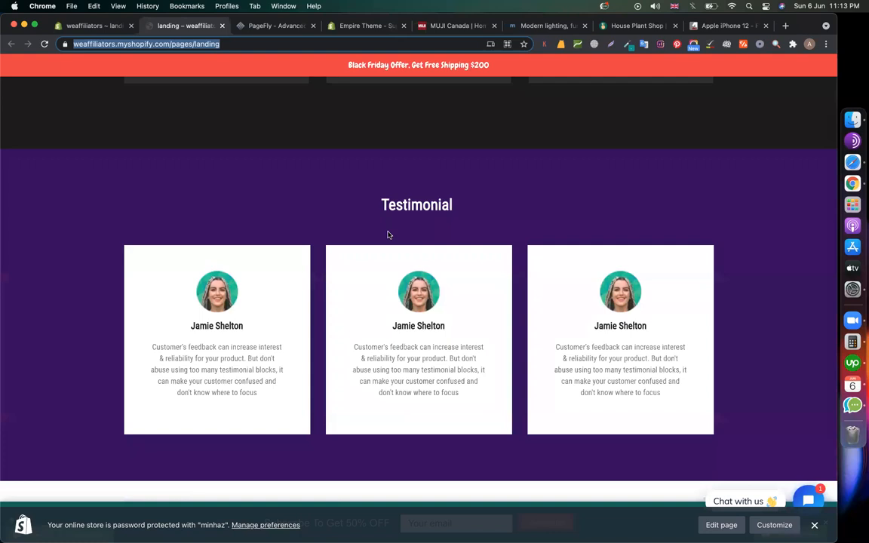
scroll(334, 223, up, 7)
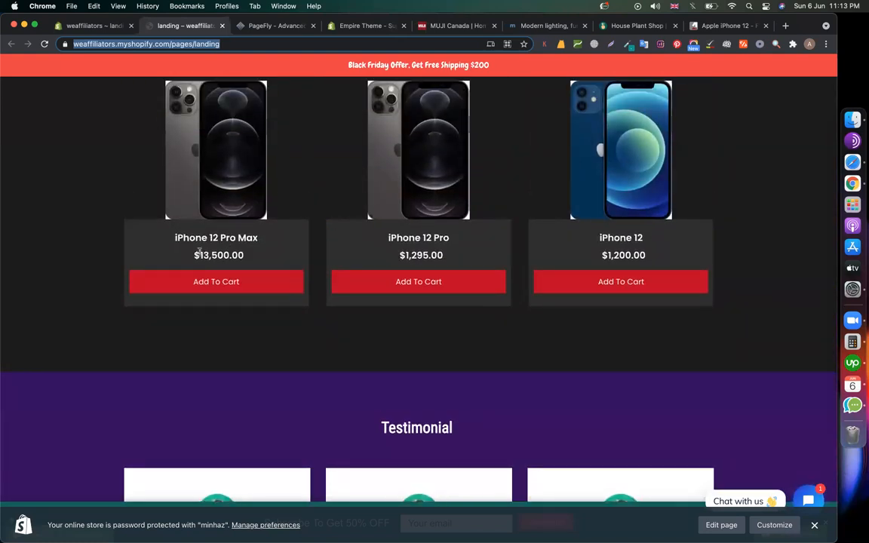
scroll(193, 262, down, 8)
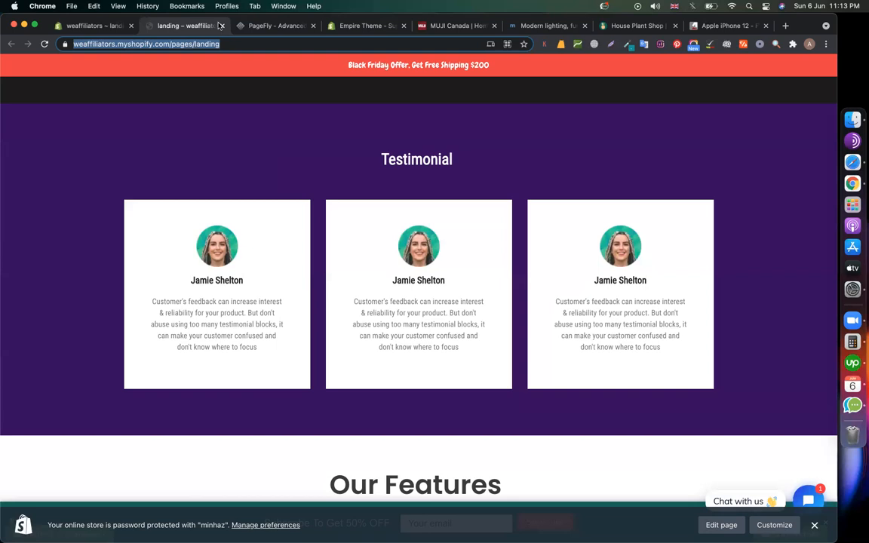
- Switch to the PageFly editor and examine the hero row's content color and general settings
click(247, 26)
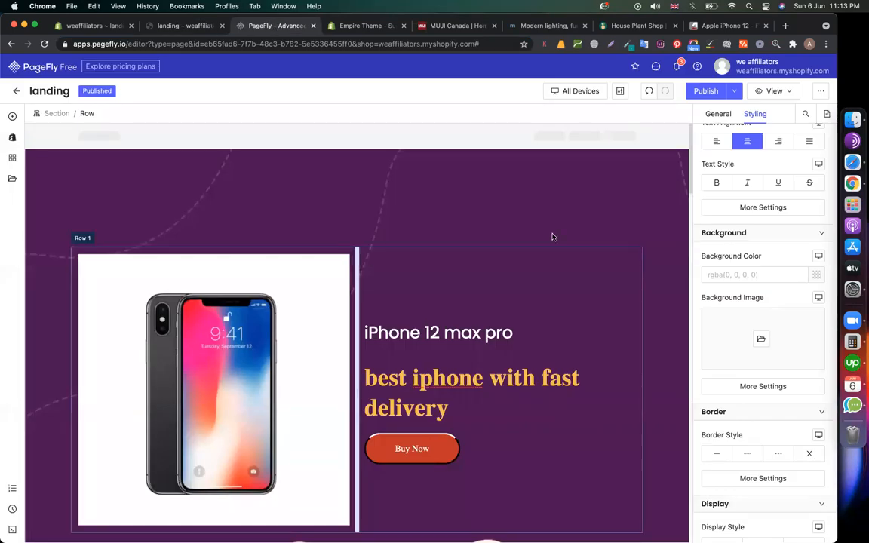
scroll(766, 214, up, 5)
click(742, 174)
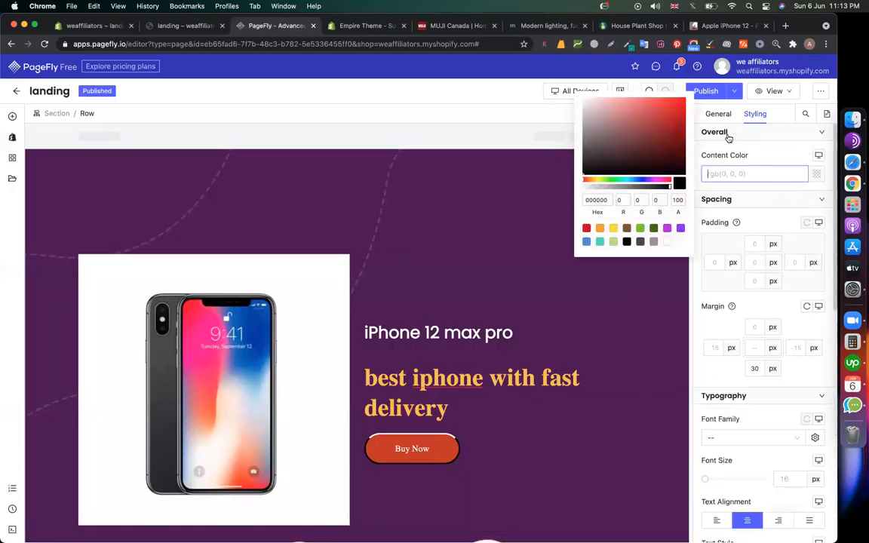
click(718, 113)
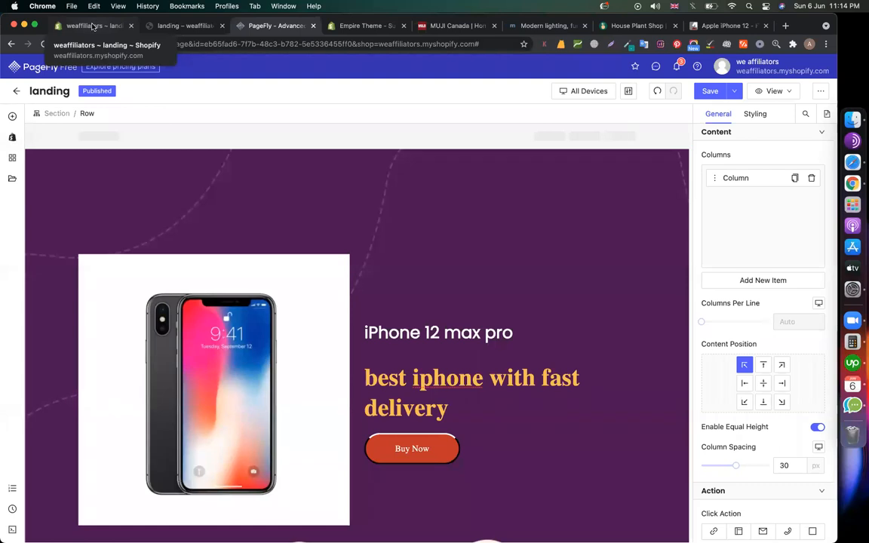
- Switch to the Shopify admin and try entering the sample text "ajhjkz" in the landing page's content
click(93, 27)
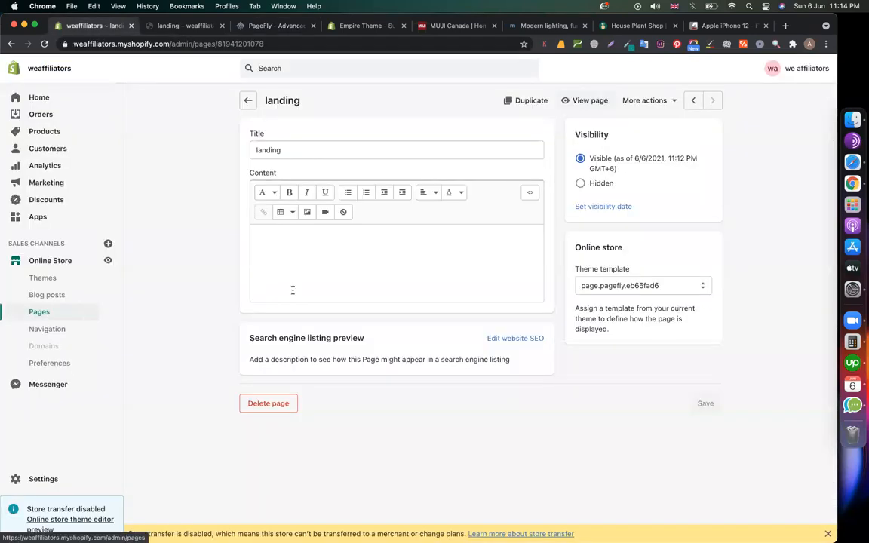
click(286, 234)
text(ajhjkz)
key(Return)
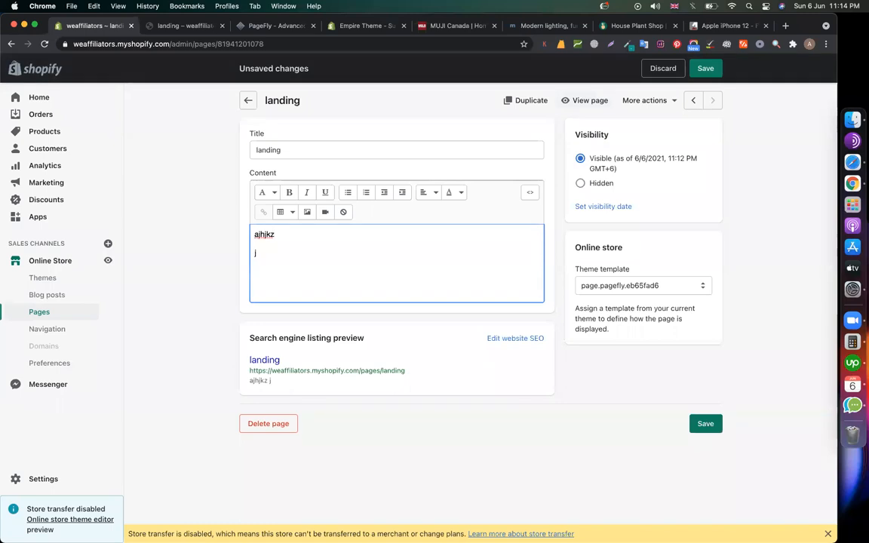
text(j)
key(super+a)
key(BackSpace)
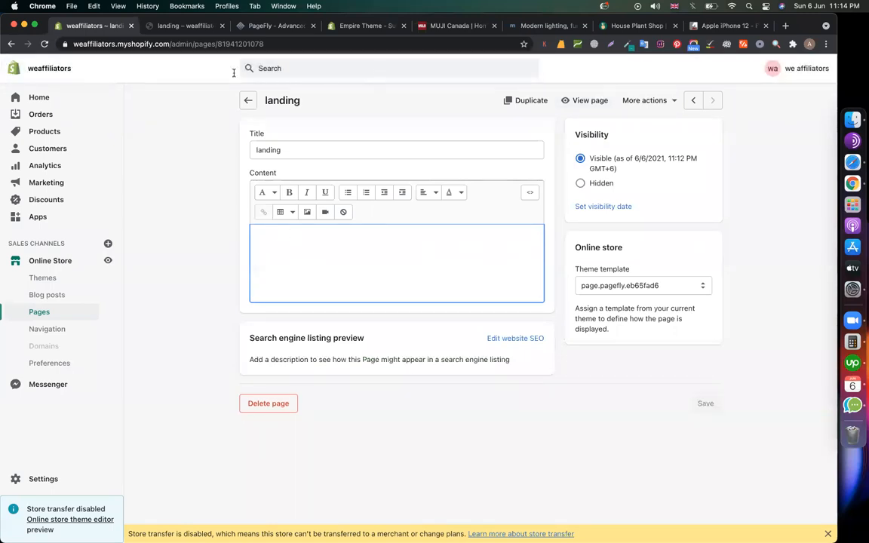
- Compare the live page's Testimonial section with the landing page's content in the Shopify admin
click(181, 25)
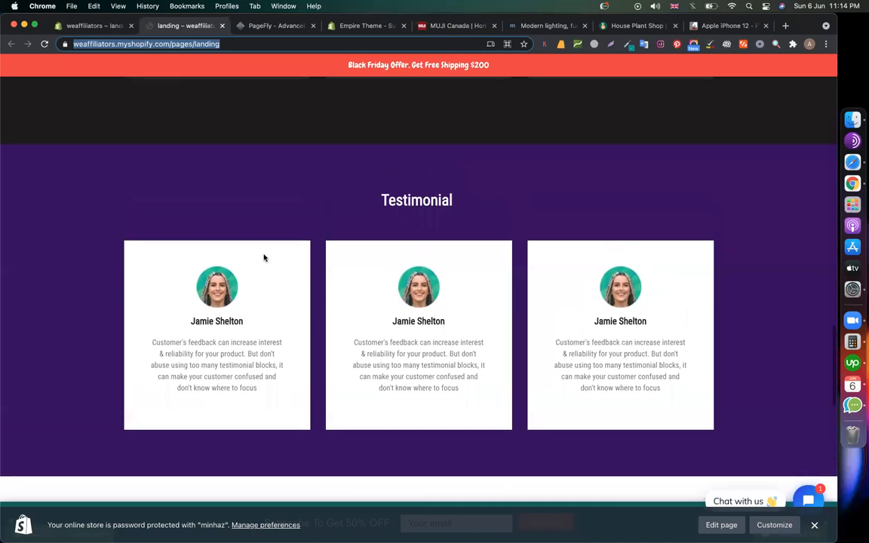
click(106, 25)
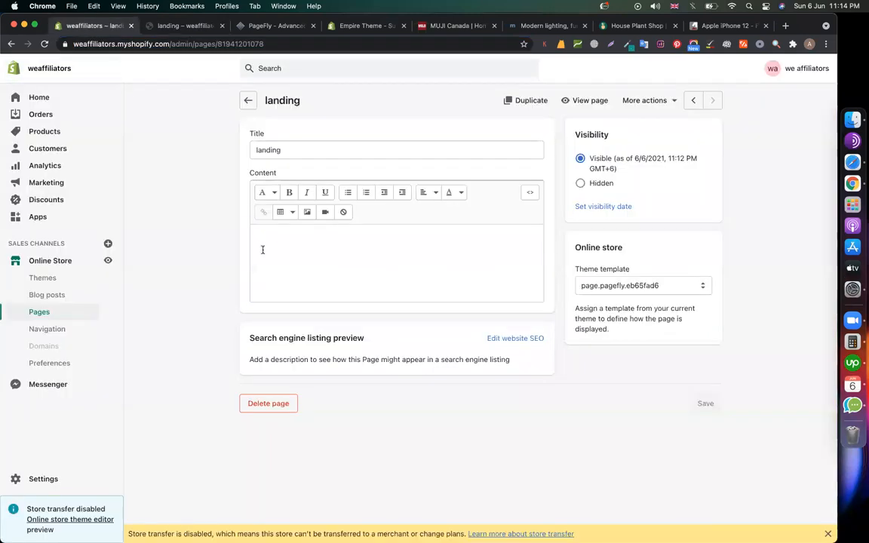
click(179, 31)
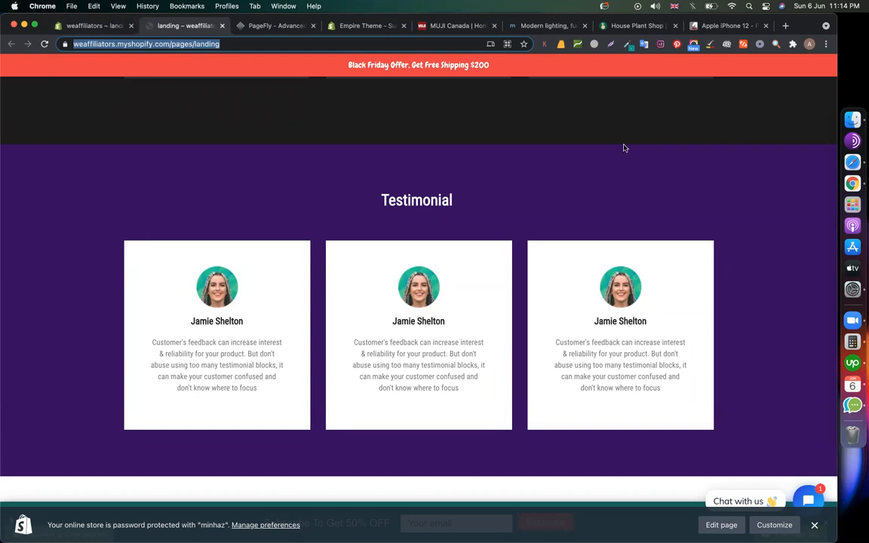
- Switch to Safari, check the class's options for creating classwork and its episode list, and return to Chrome
click(833, 163)
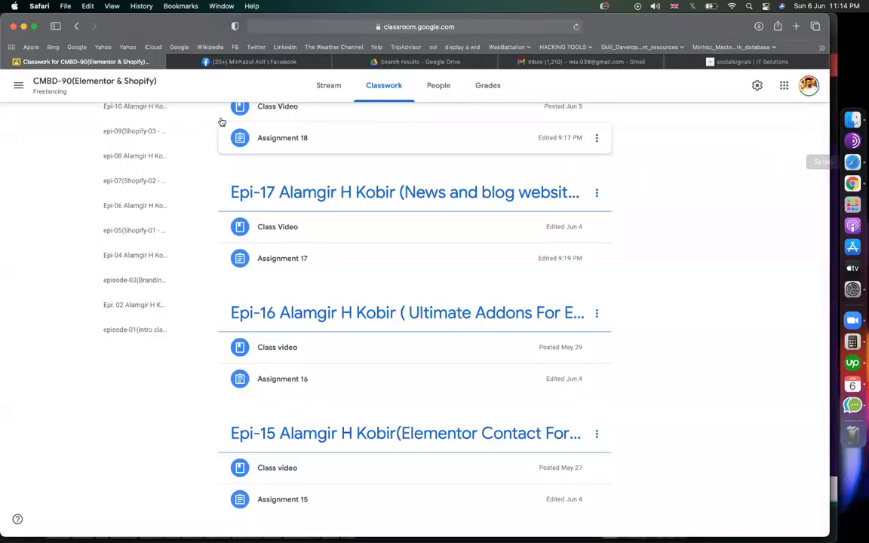
scroll(260, 228, up, 8)
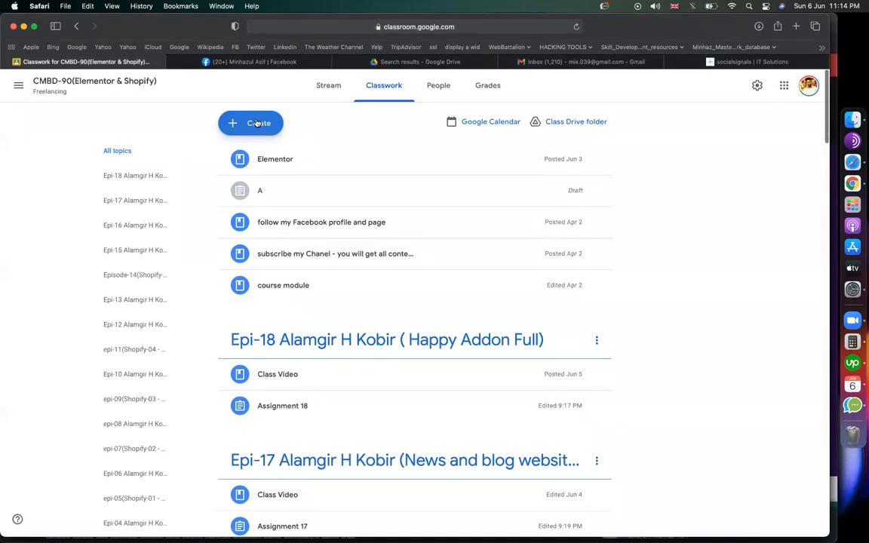
click(257, 123)
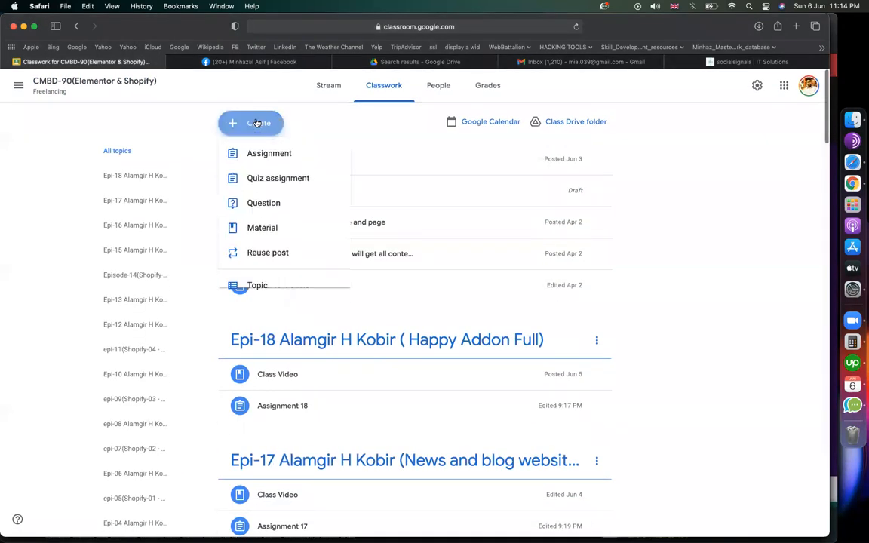
click(750, 301)
scroll(750, 301, down, 4)
scroll(750, 301, down, 3)
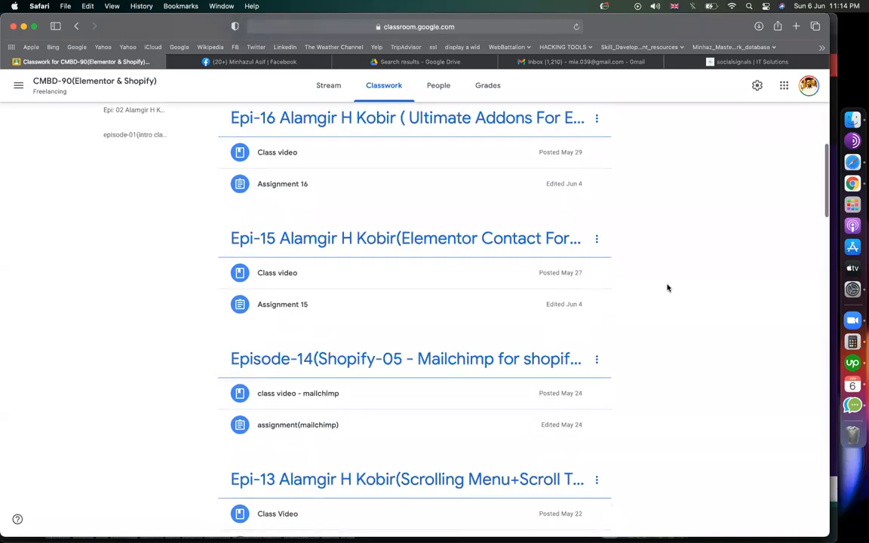
click(830, 174)
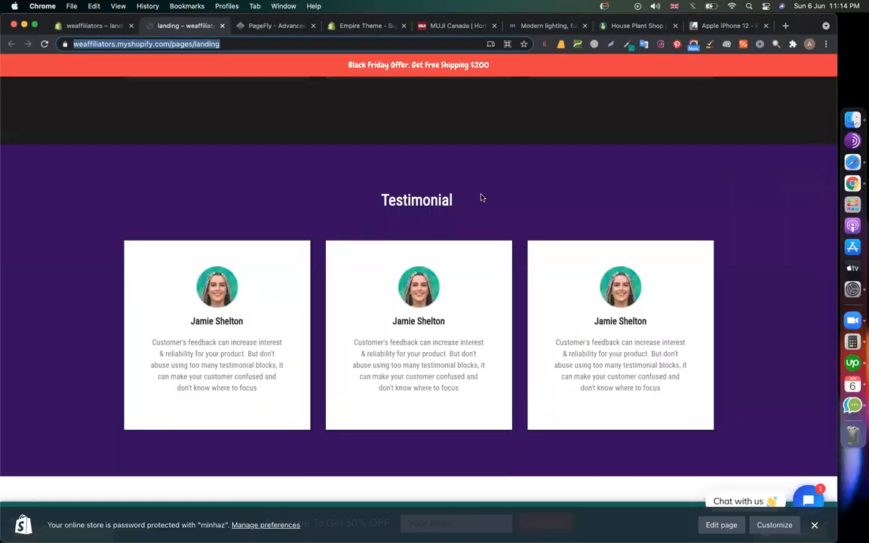
- Switch to the PageFly editor and examine the page in the Mobile device view from the hero section to the iPhone 12 Pro product
scroll(481, 198, up, 4)
click(264, 29)
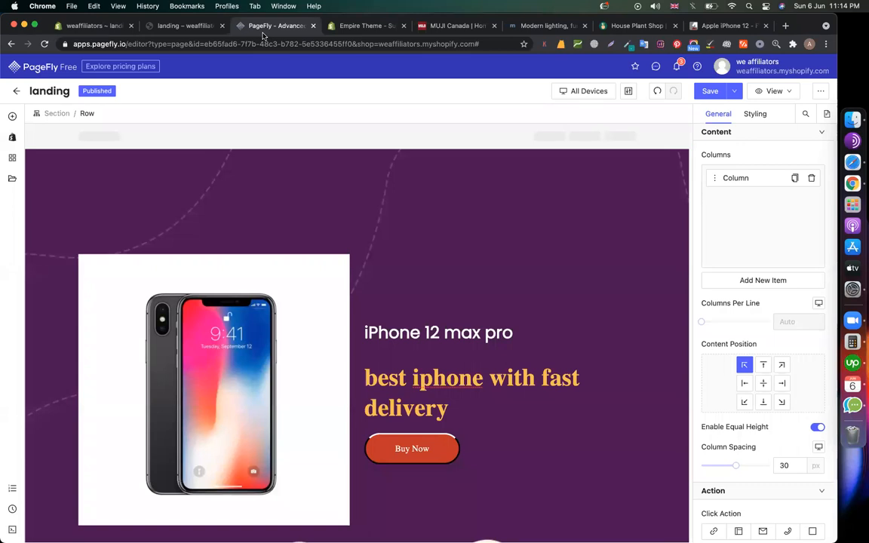
click(592, 91)
click(273, 269)
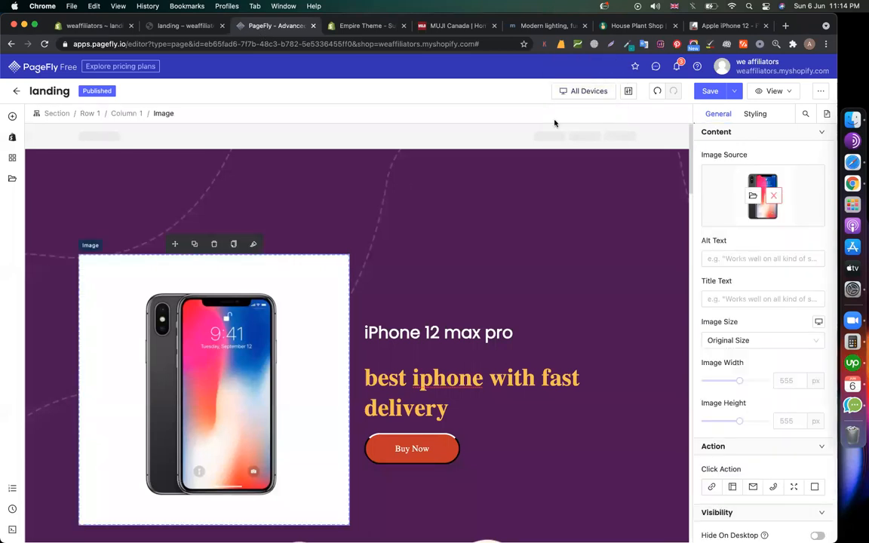
click(579, 91)
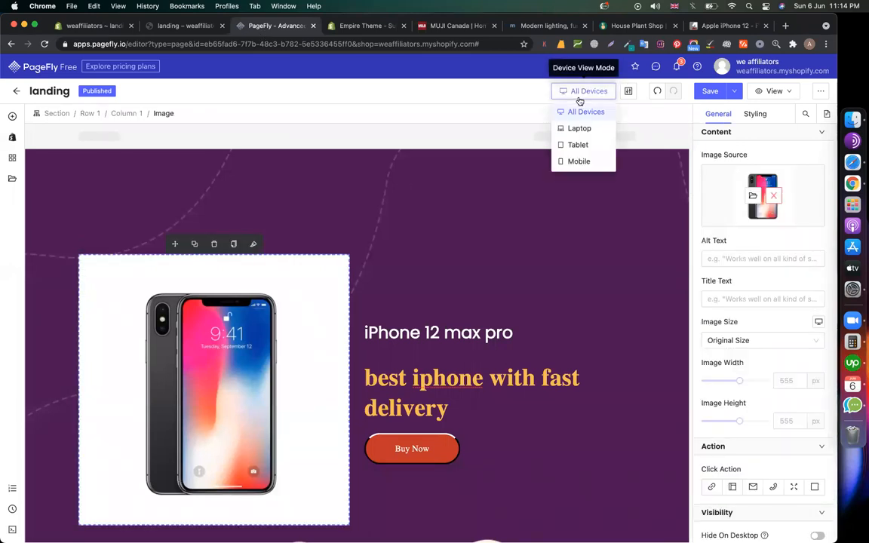
click(579, 161)
scroll(301, 336, down, 1)
scroll(332, 335, up, 1)
scroll(369, 333, down, 5)
scroll(368, 333, up, 5)
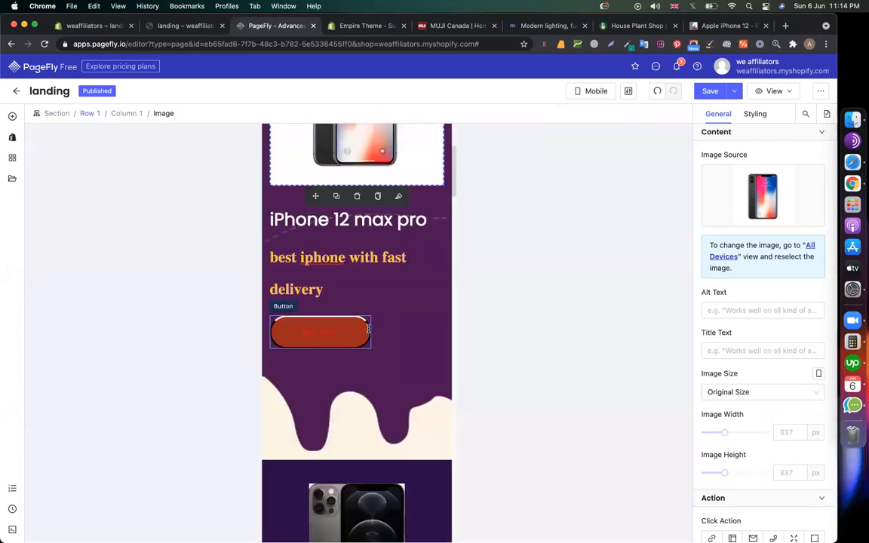
scroll(387, 298, down, 6)
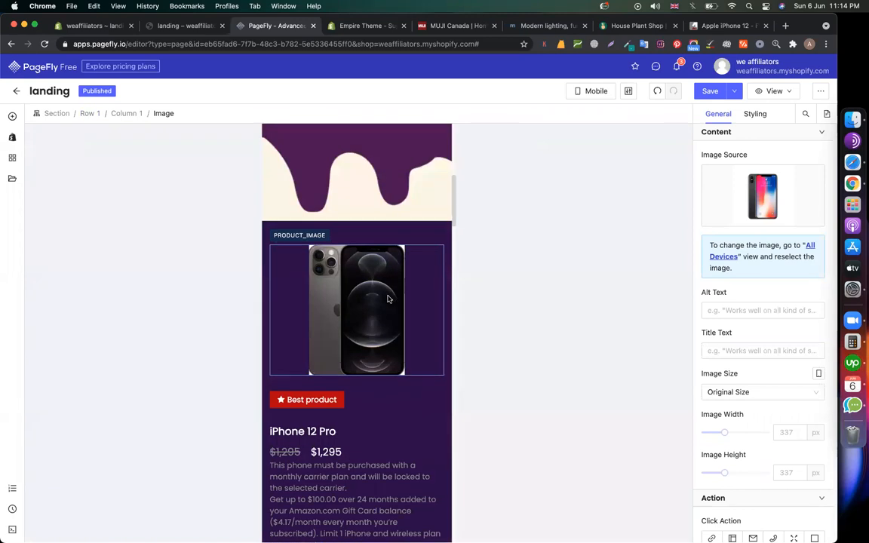
scroll(388, 298, up, 6)
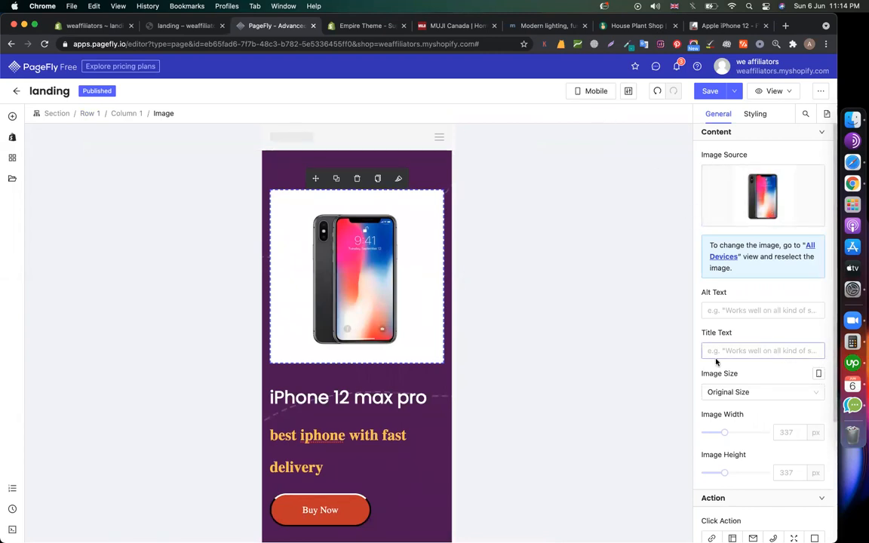
- Switch the device view back to All Devices and view the hero section
click(589, 91)
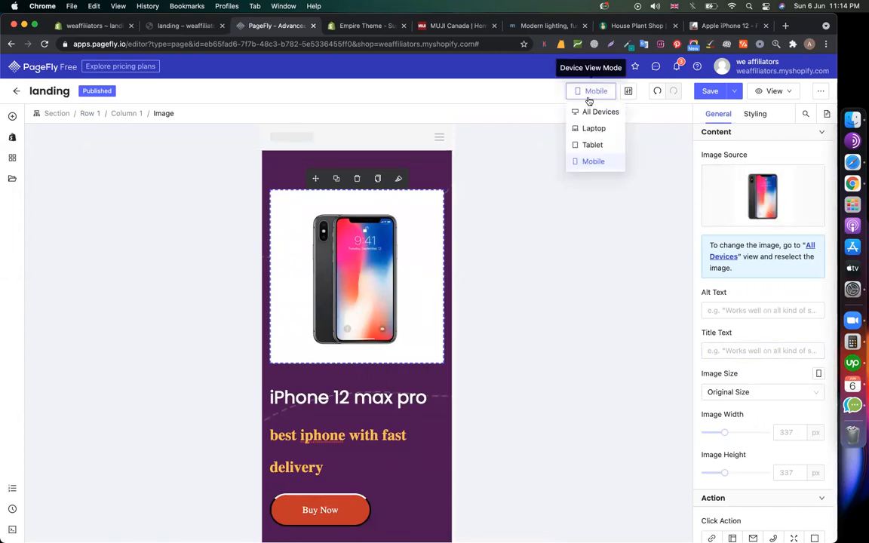
click(588, 113)
scroll(264, 258, down, 2)
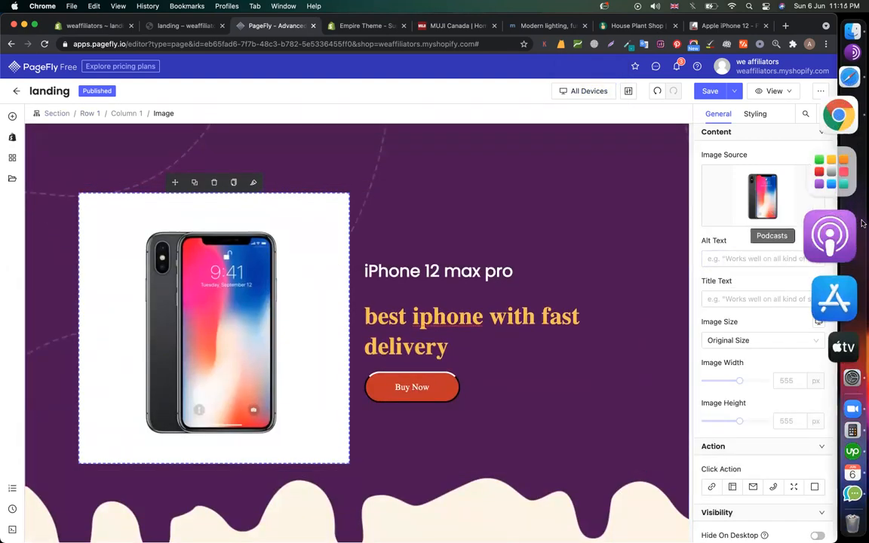
- Set the hero section's phone image width to 368 px in All Devices view and 297 px in Tablet view
scroll(782, 343, down, 3)
drag(736, 323, 726, 322)
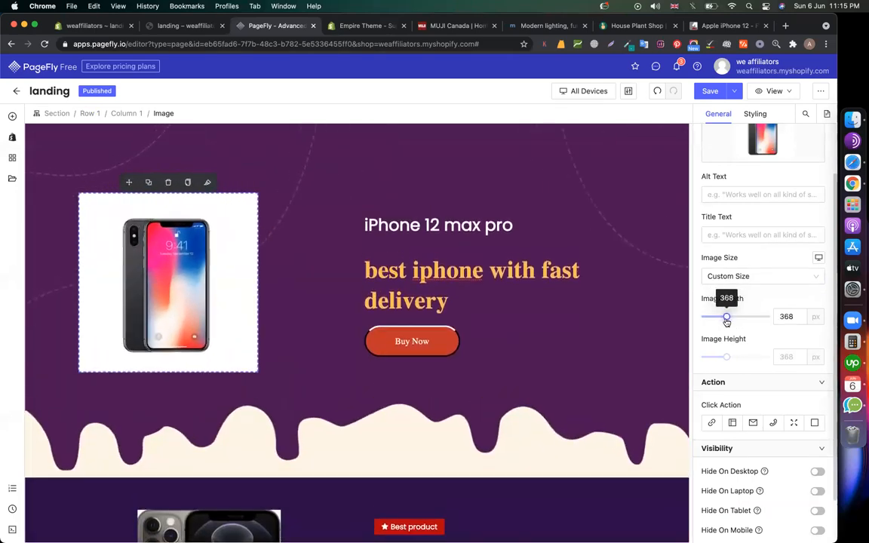
click(578, 91)
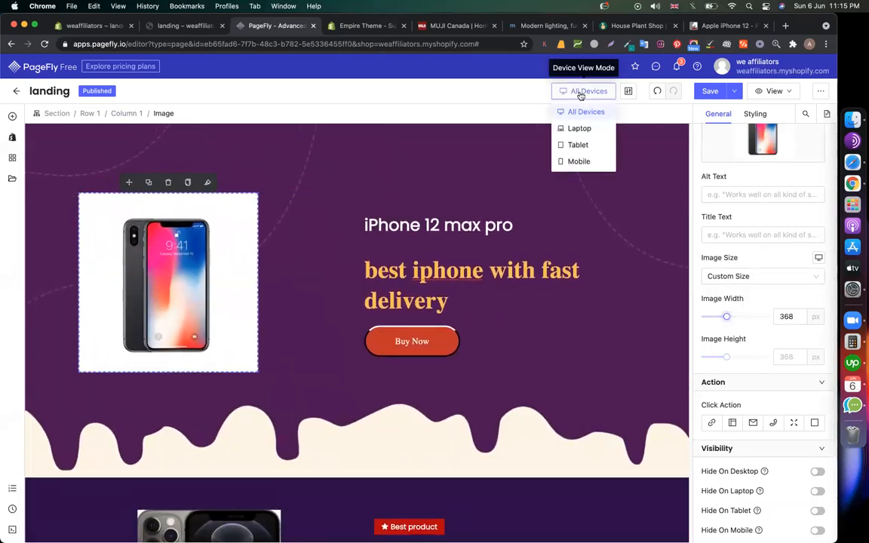
click(578, 144)
scroll(256, 303, up, 3)
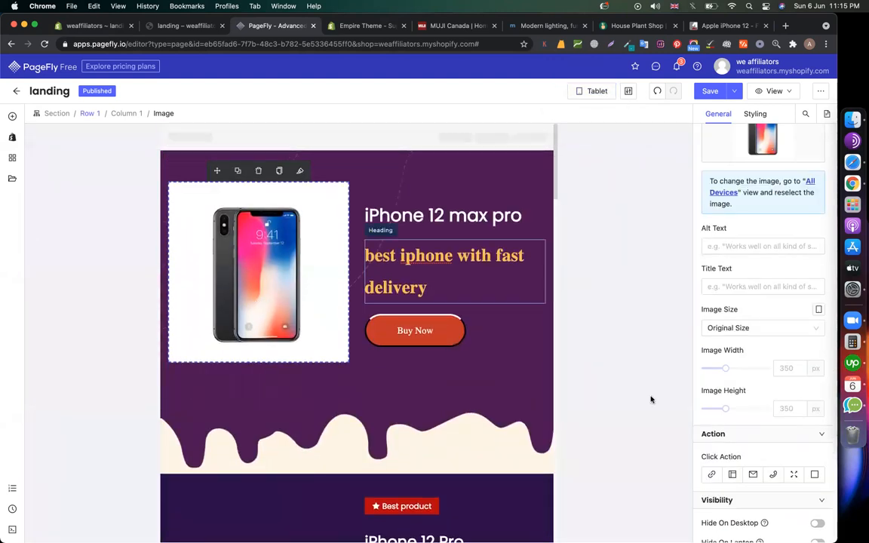
mouse_move(725, 373)
drag(726, 371, 722, 372)
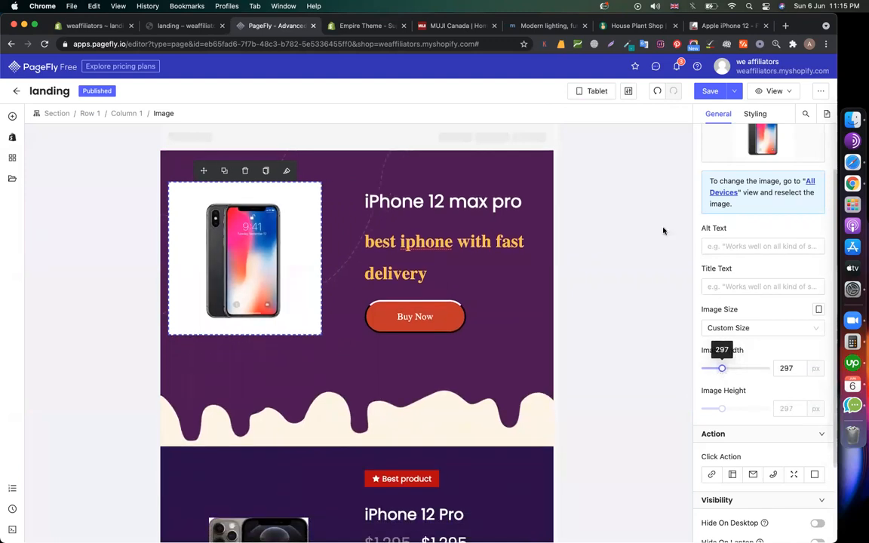
- Switch to the Mobile device view and set the hero phone image's width to 285 px
click(589, 91)
click(593, 163)
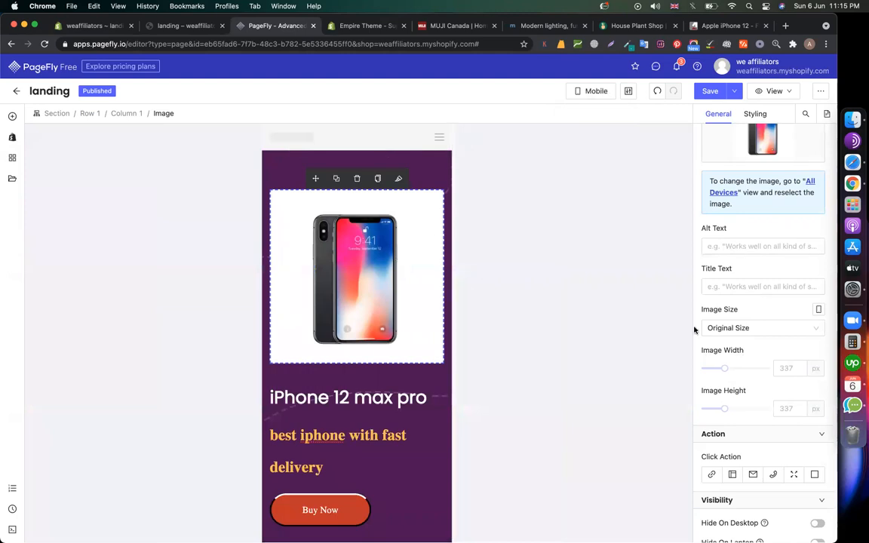
drag(725, 367, 722, 368)
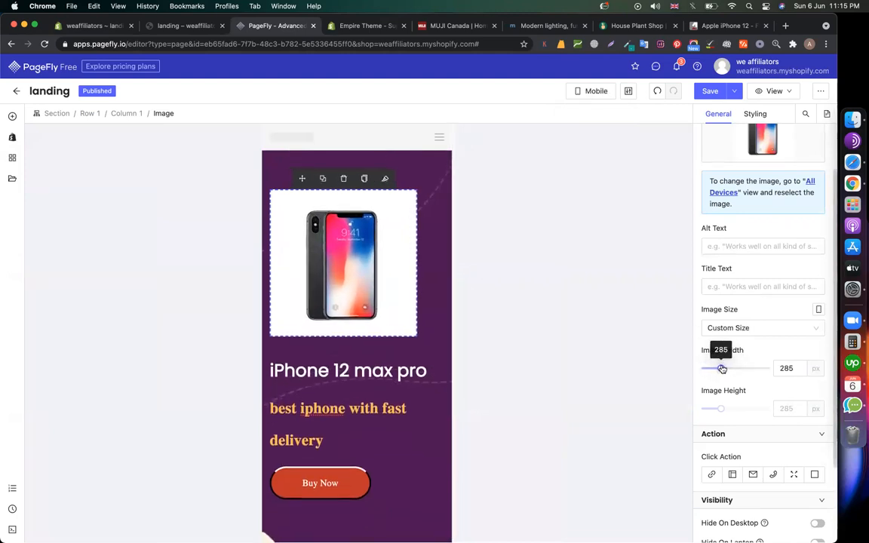
- Apply a dashed border style to the hero phone image in the Mobile view
scroll(748, 392, up, 3)
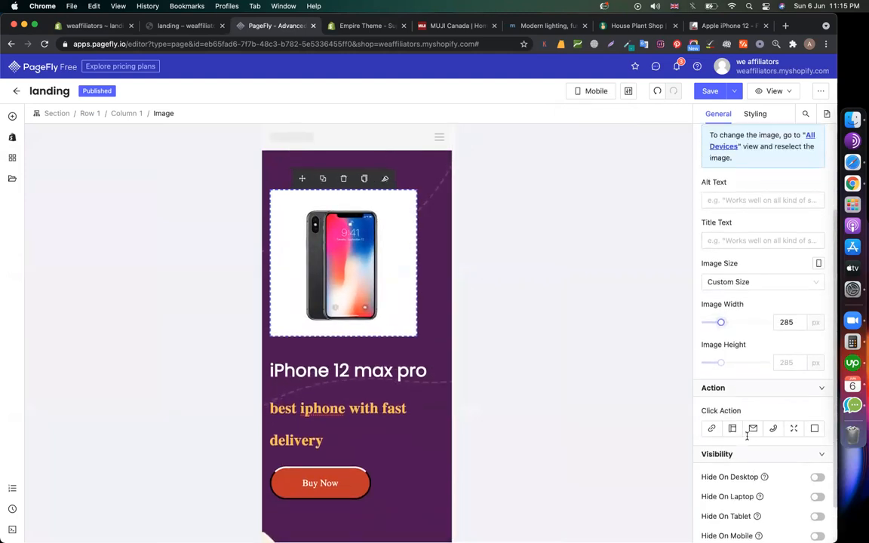
click(757, 116)
scroll(777, 362, down, 2)
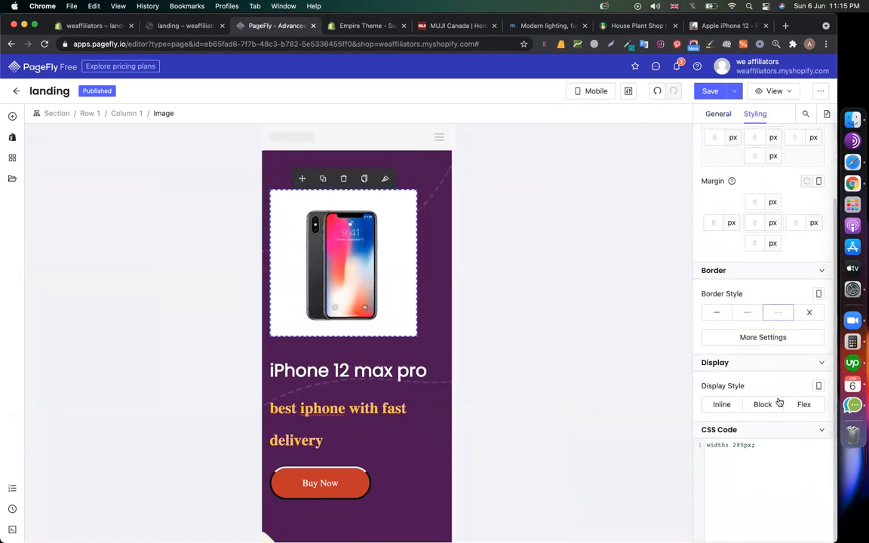
click(782, 313)
scroll(747, 421, down, 2)
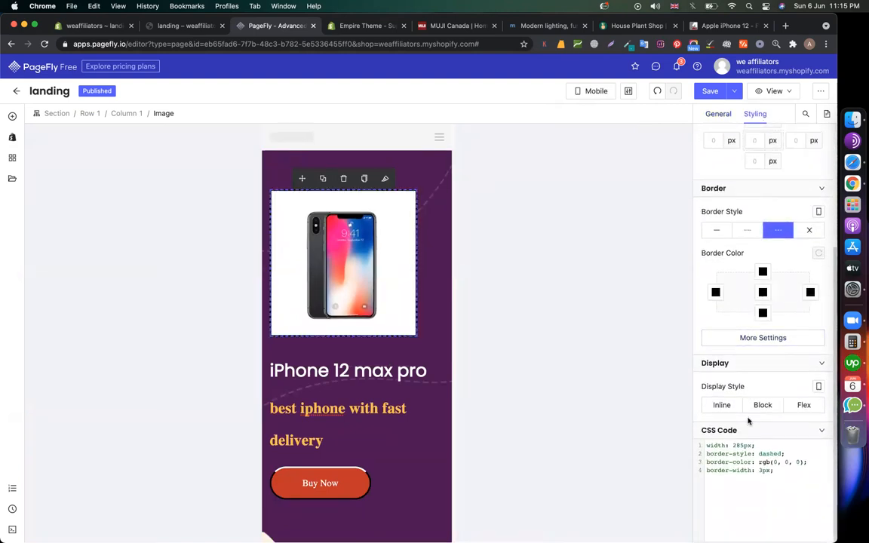
scroll(754, 340, up, 5)
- Compare the hero section across the All Devices, Laptop and Tablet views, then return to Laptop
click(603, 95)
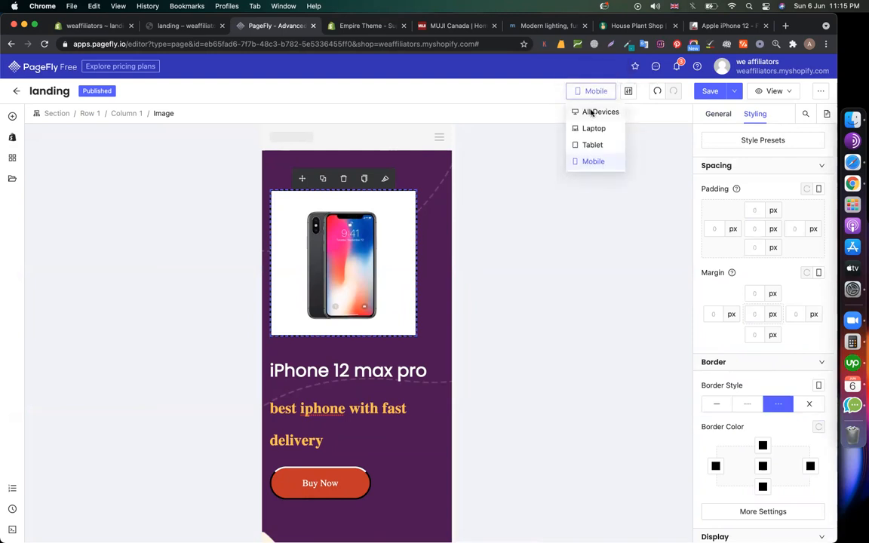
click(593, 111)
click(591, 92)
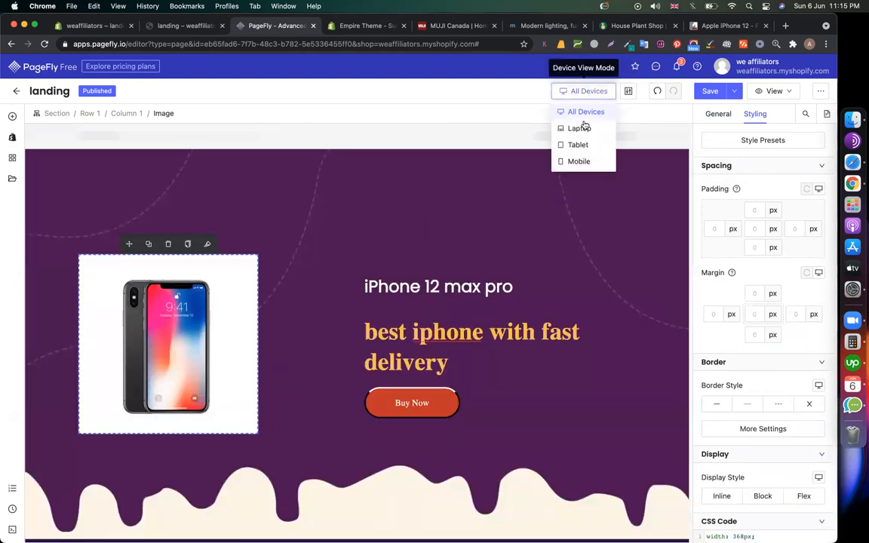
click(584, 127)
click(587, 91)
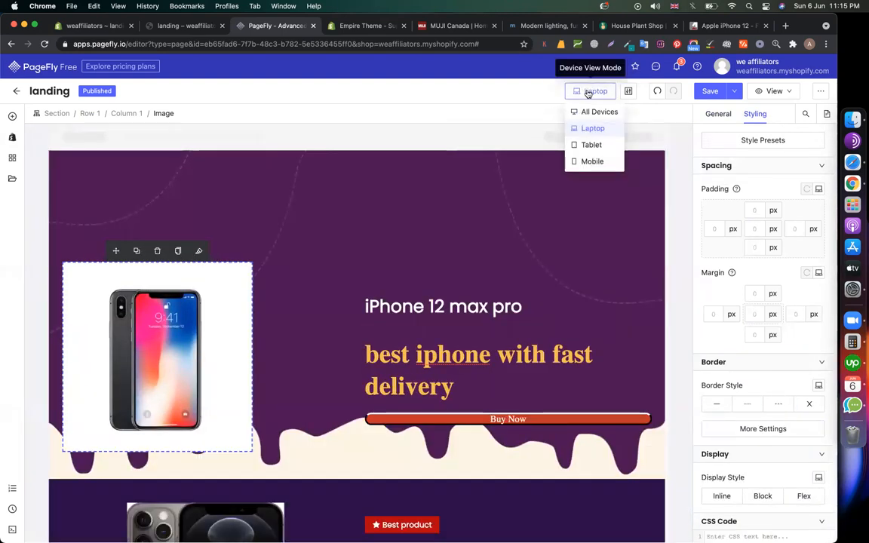
click(590, 144)
click(593, 92)
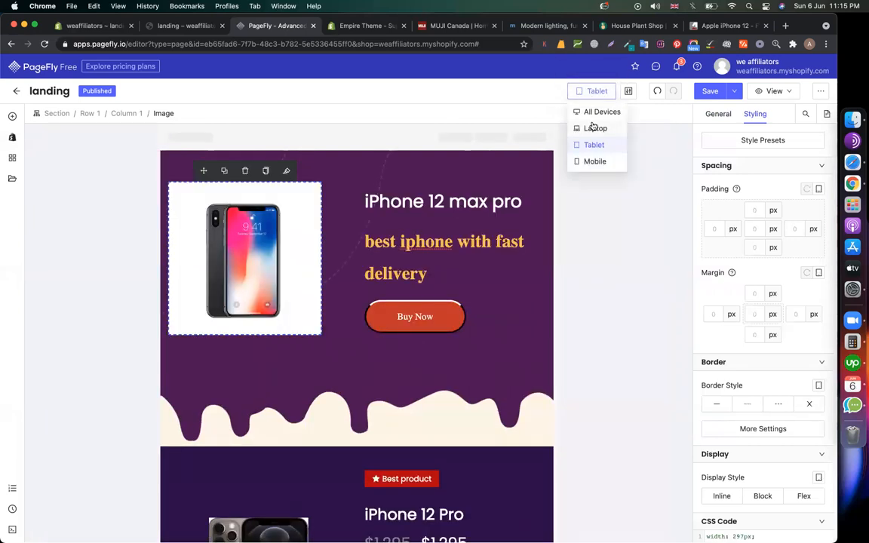
click(591, 127)
- Select the hero section in the Laptop view and examine its styling settings down to the CSS height rule
drag(179, 346, 304, 411)
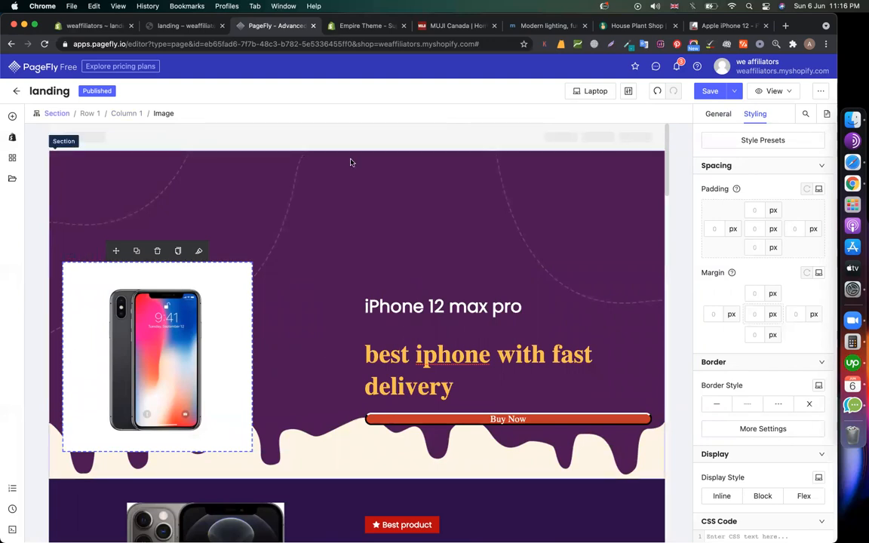
click(209, 168)
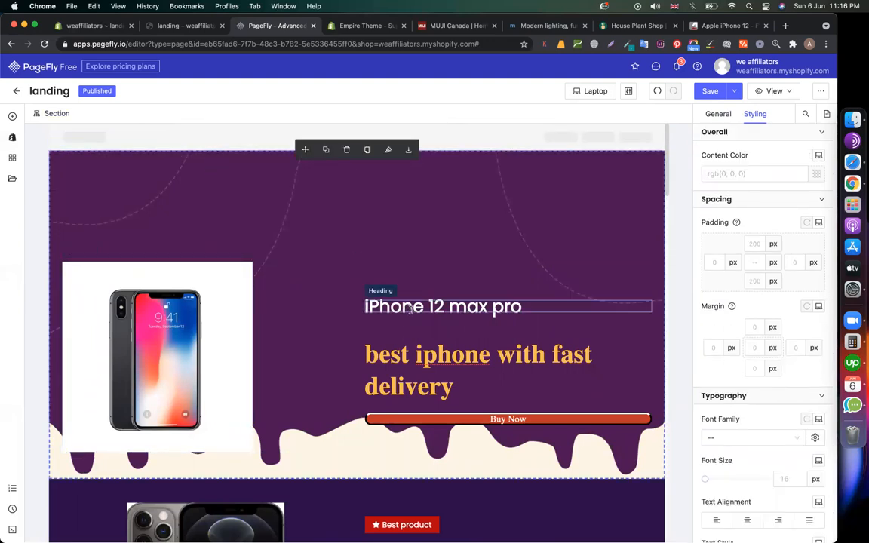
scroll(390, 273, down, 3)
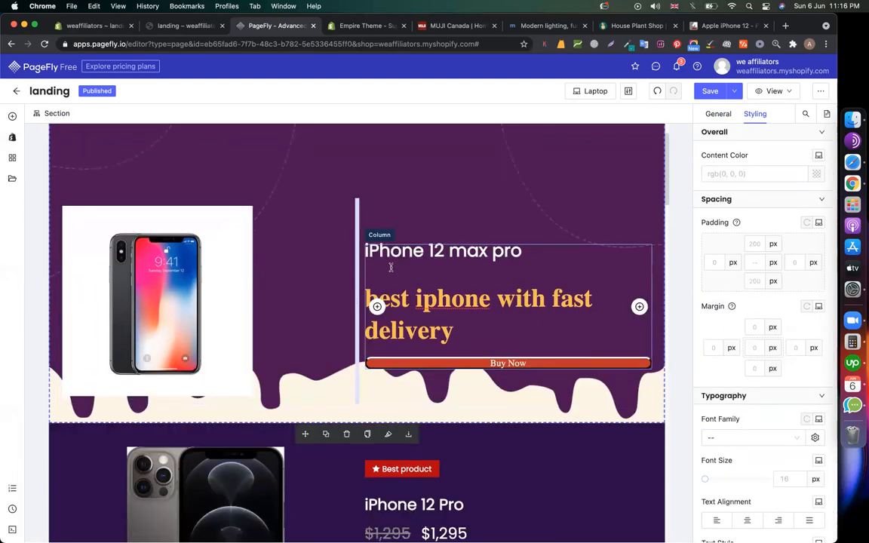
scroll(512, 177, up, 3)
click(590, 92)
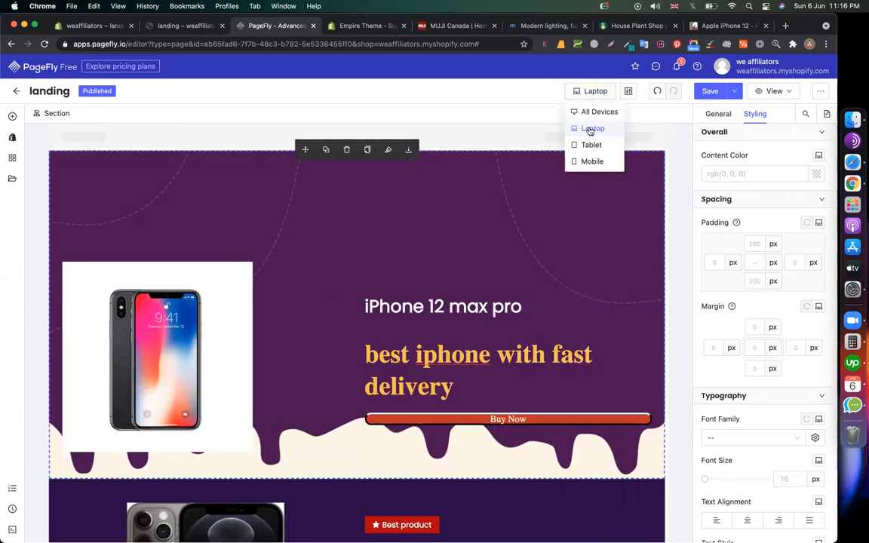
click(703, 245)
scroll(729, 278, down, 5)
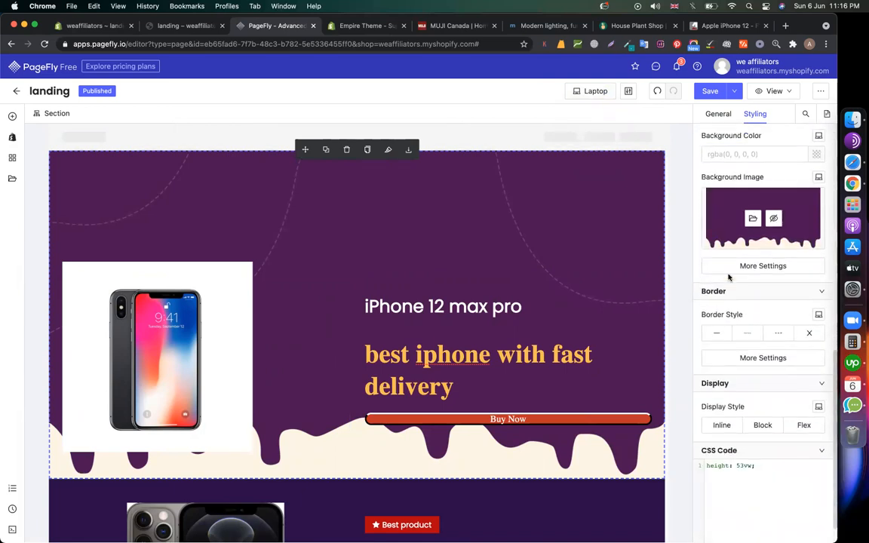
scroll(728, 278, down, 1)
drag(763, 450, 698, 445)
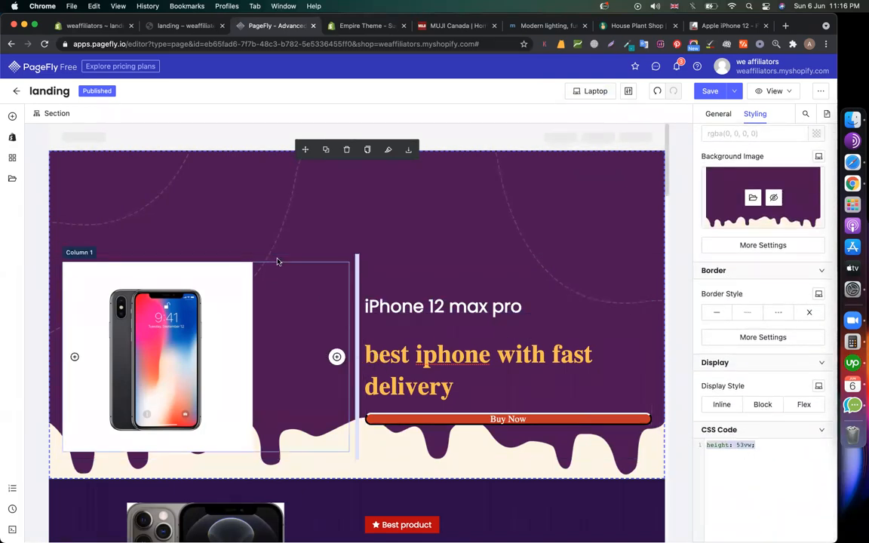
- Try to set the hero section's bottom padding to 100 px in the Laptop view
click(315, 262)
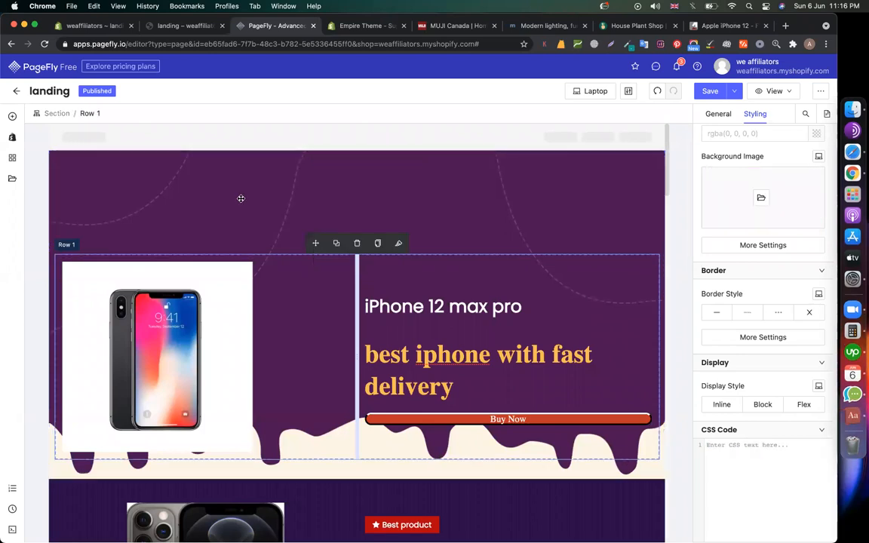
click(183, 195)
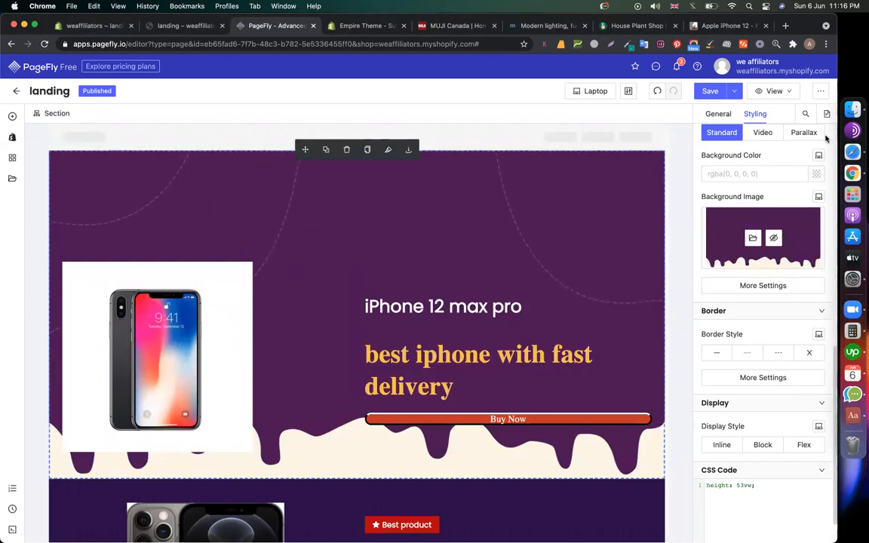
scroll(795, 163, up, 10)
scroll(765, 336, down, 1)
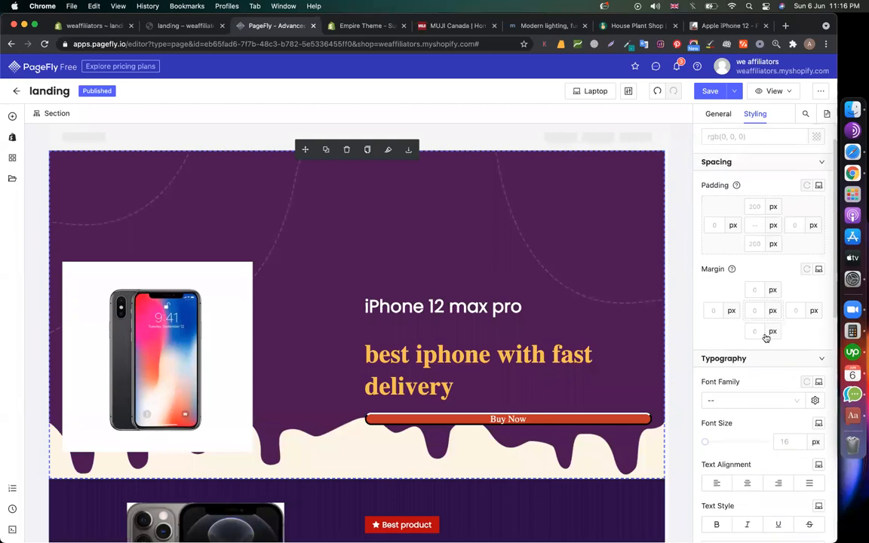
click(756, 244)
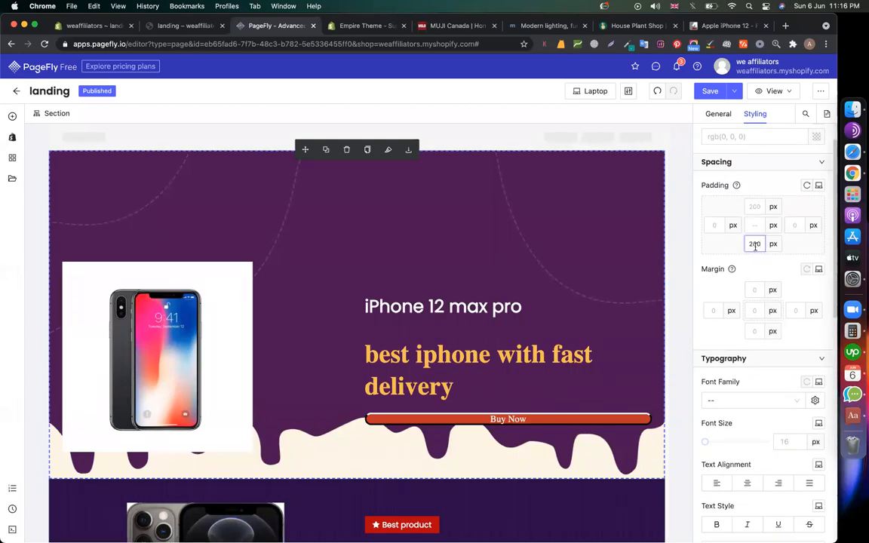
text(1)
text(00)
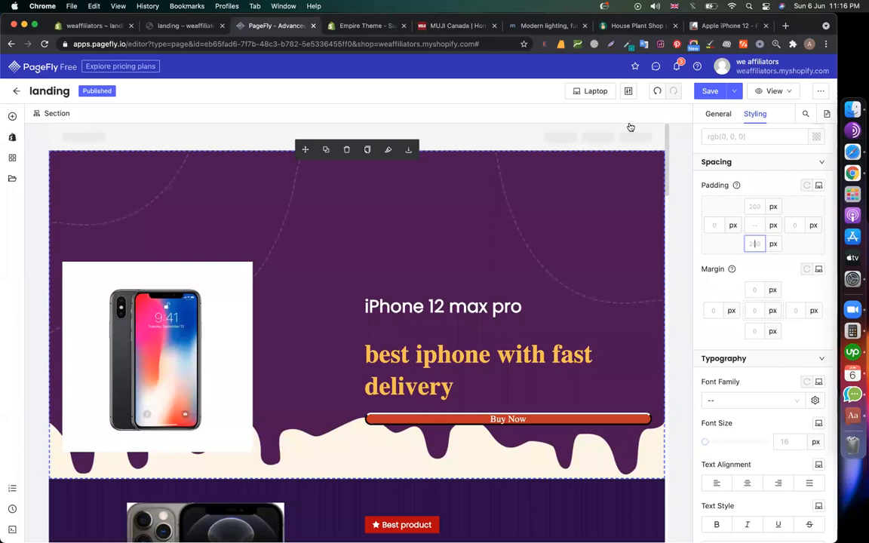
- Return to the All Devices view and review the hero image's size settings and the page down to the iPhone 12 features section
click(603, 95)
click(595, 112)
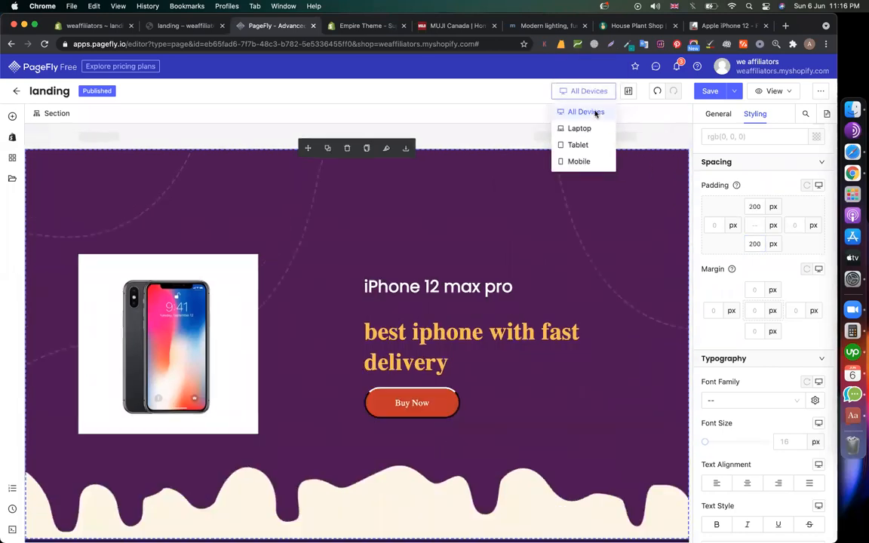
scroll(337, 329, down, 5)
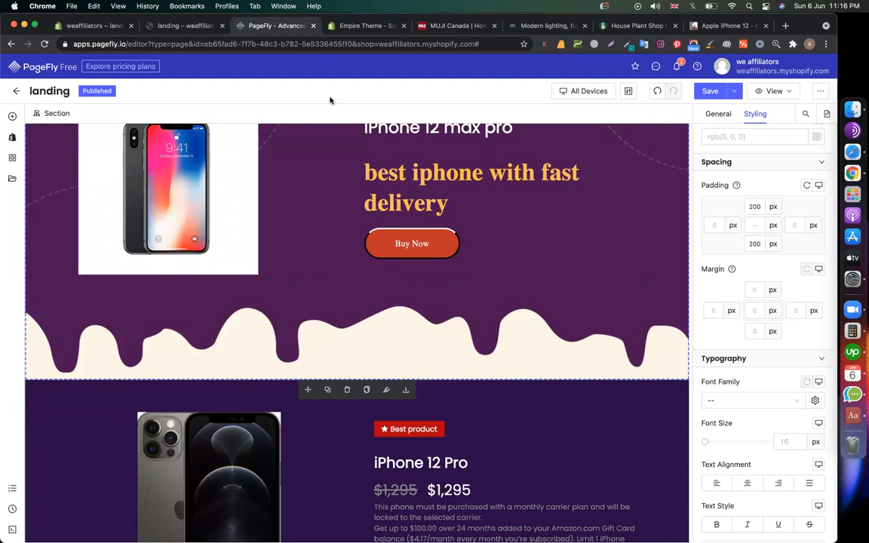
click(174, 178)
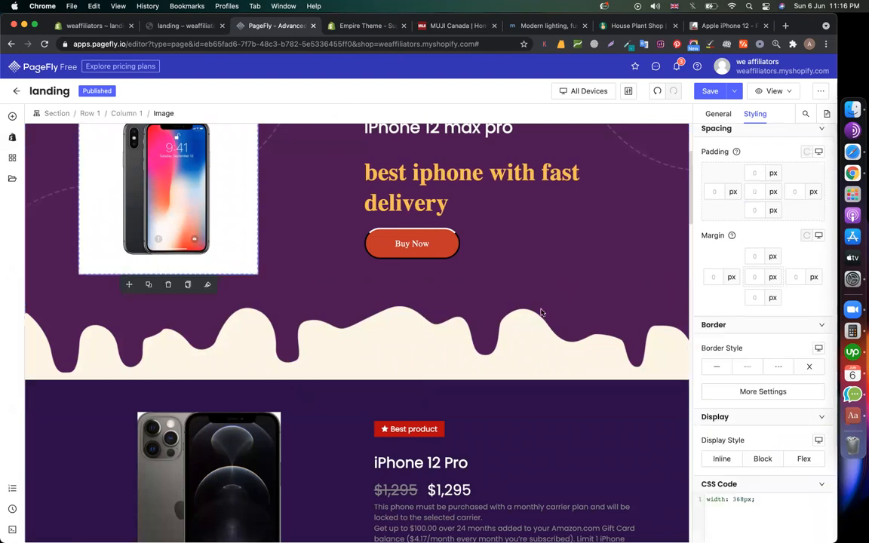
scroll(754, 249, up, 2)
click(718, 113)
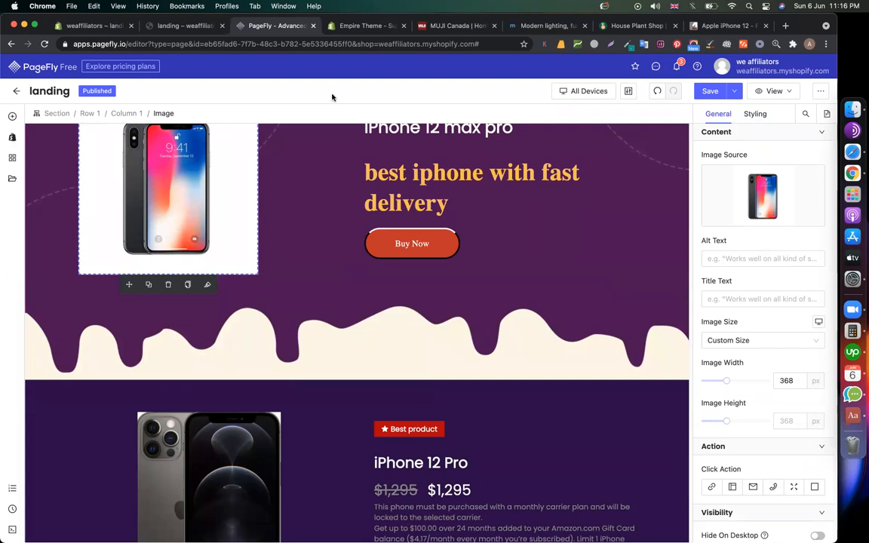
scroll(374, 289, down, 5)
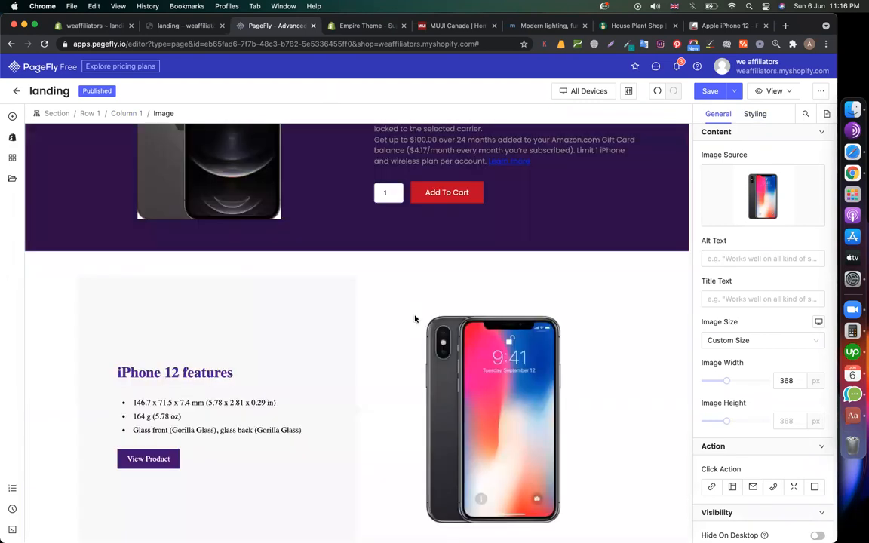
- Switch to Safari and add a classwork topic named "epi-19(Shopify -06 - Pagefly page builder - landing)" to the class
click(839, 151)
scroll(337, 193, up, 6)
scroll(339, 194, down, 4)
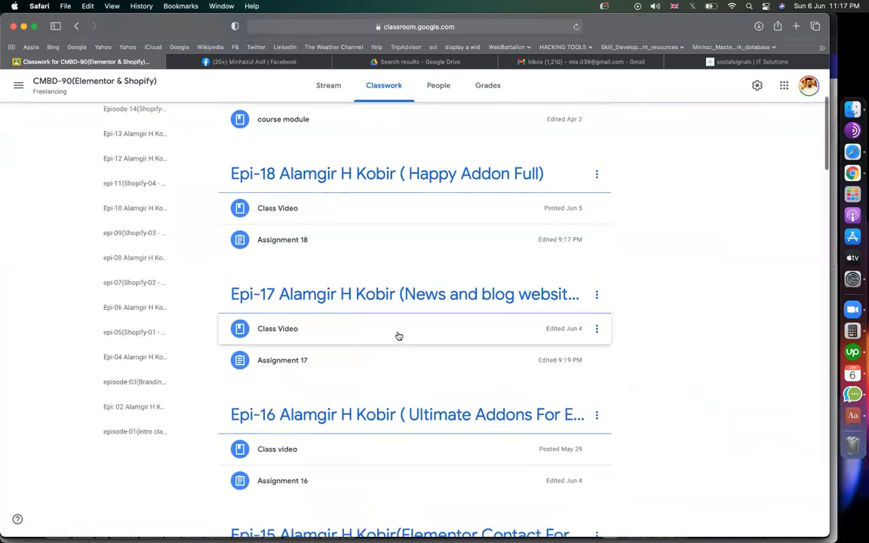
scroll(398, 336, down, 4)
scroll(358, 174, up, 8)
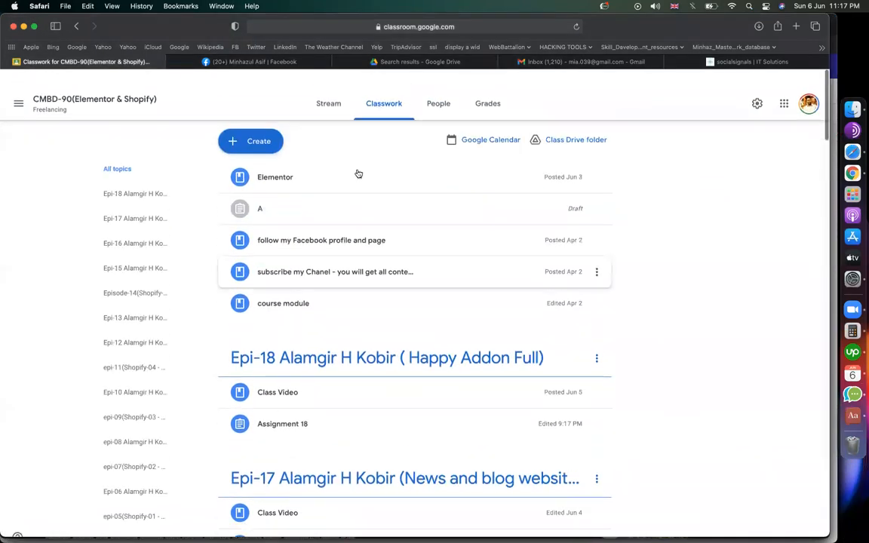
scroll(358, 174, down, 1)
click(245, 123)
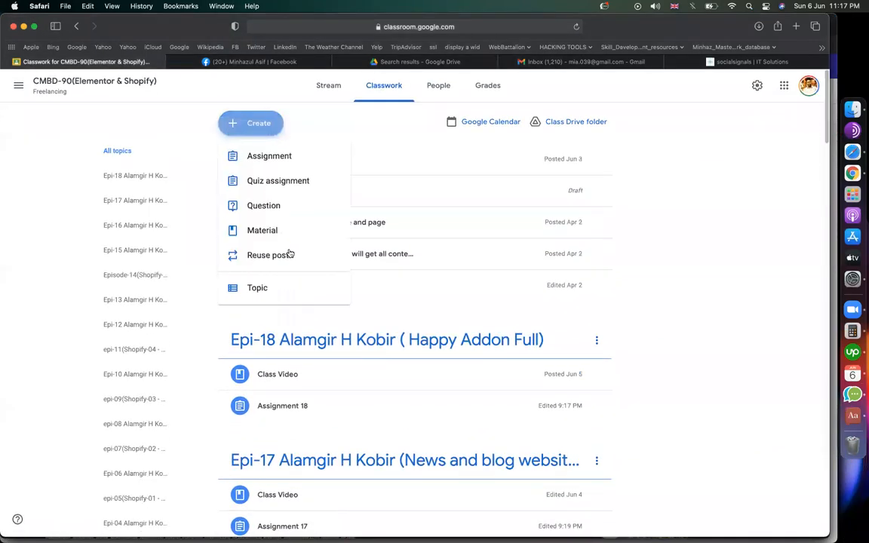
click(272, 285)
text(ep)
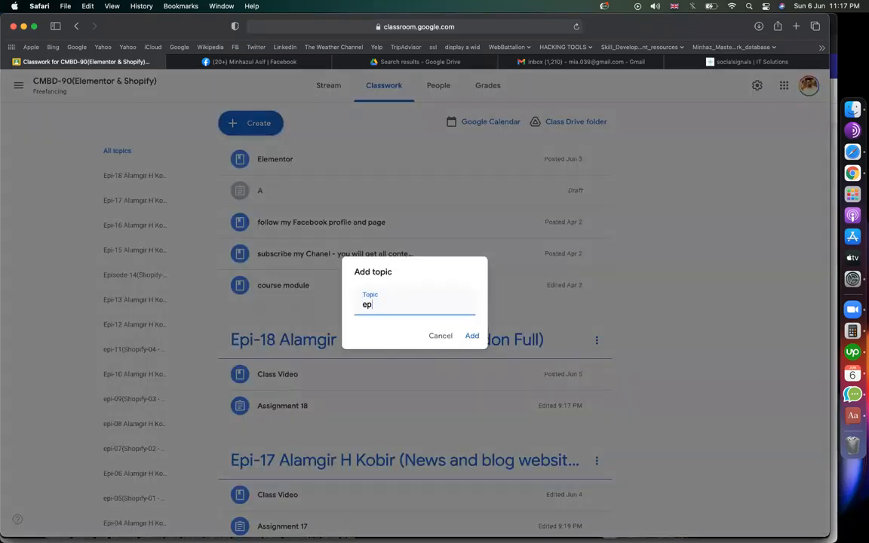
text(19(shopify -0)
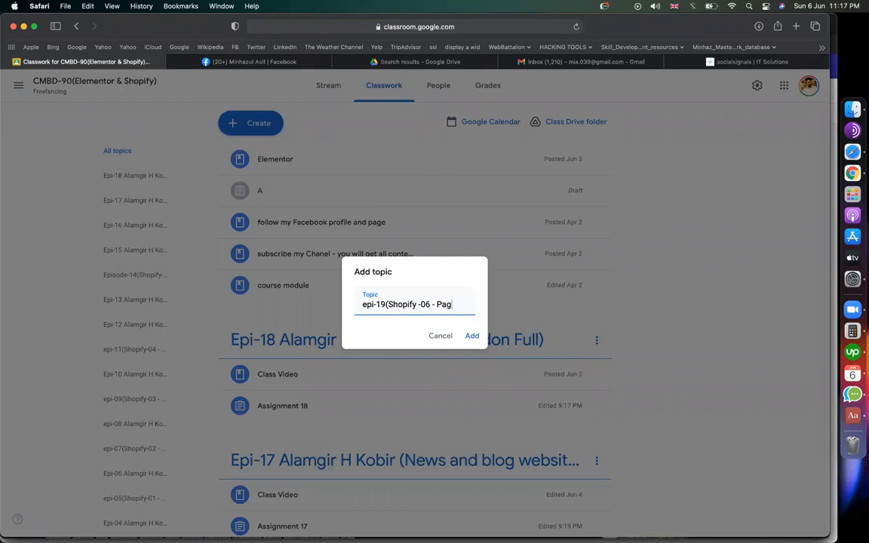
text(6 - Pagefly page builder)
text( - landing))
key(Return)
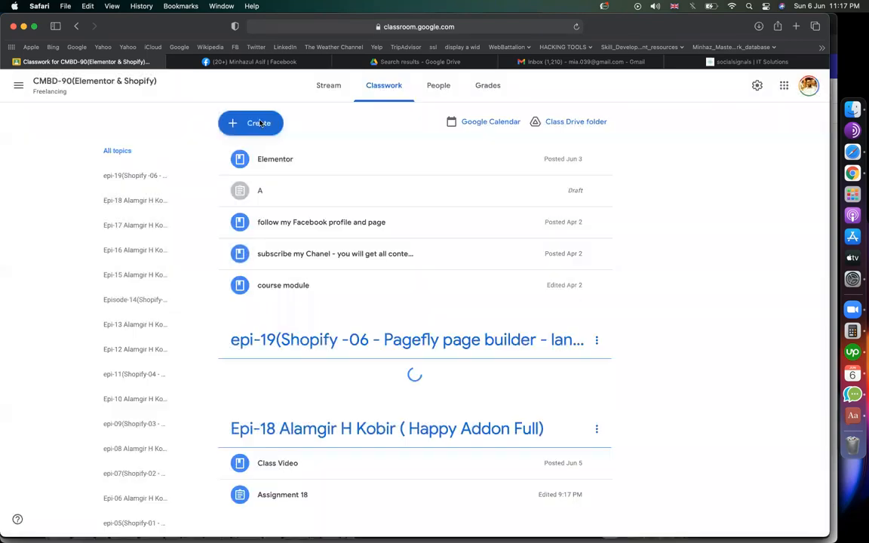
click(256, 123)
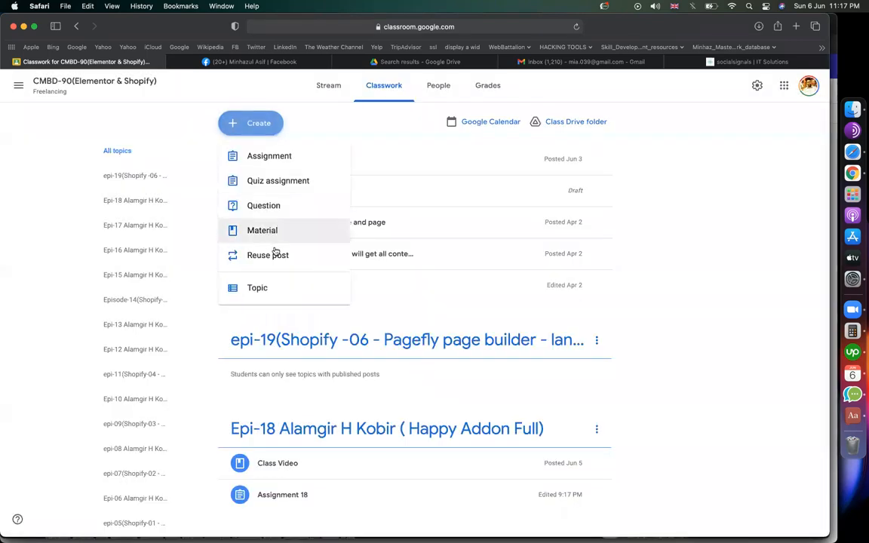
click(258, 157)
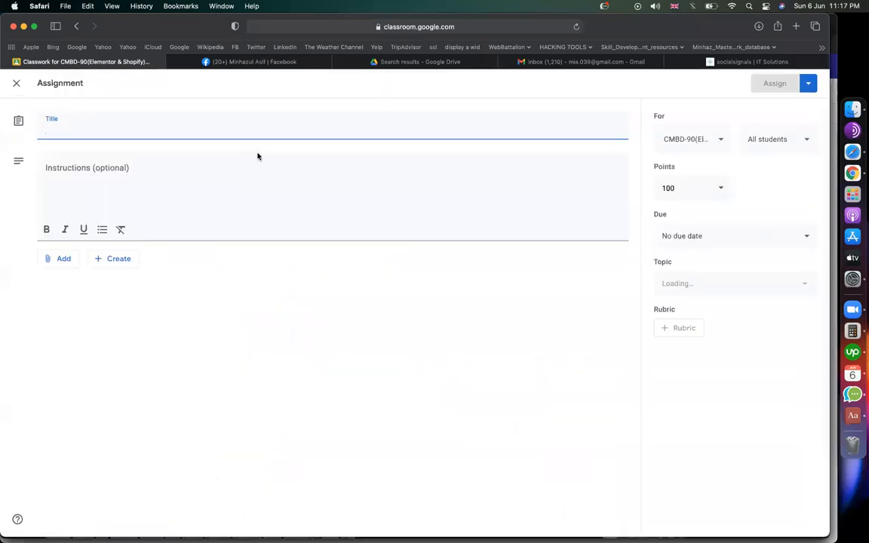
text(assignment(pagefly))
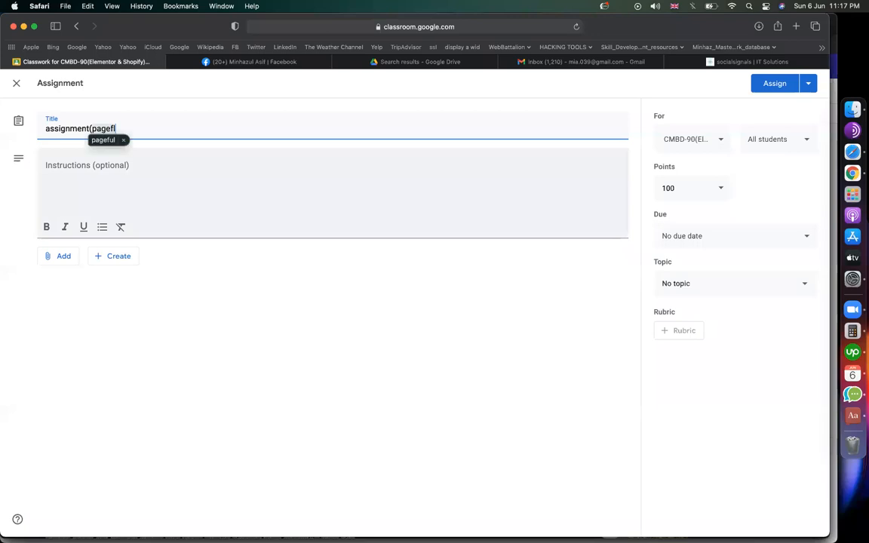
click(264, 186)
text(create sM)
key(BackSpace)
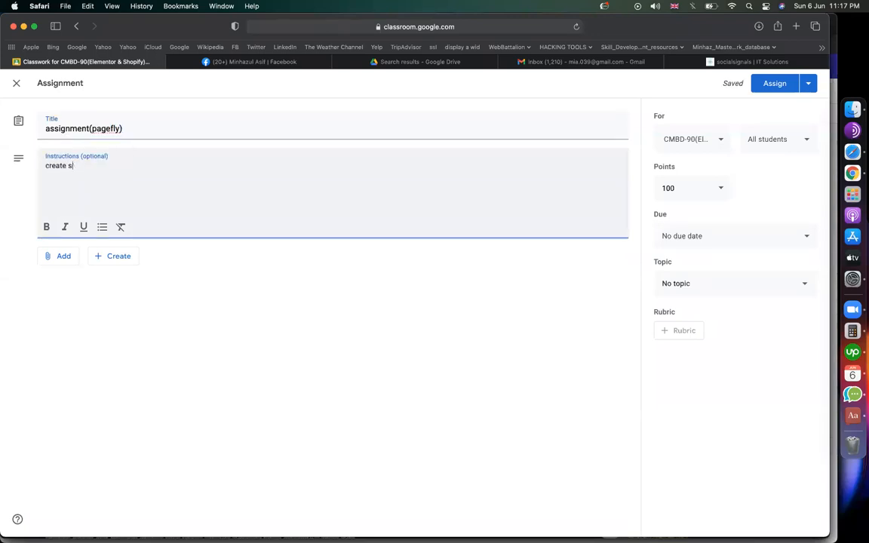
text(ame to same landing page :)
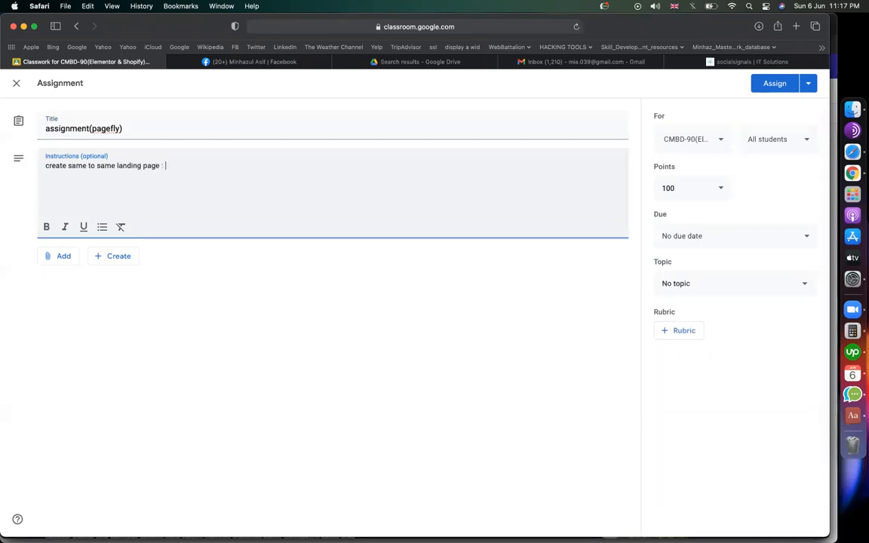
text(https://weaffiliators.myshopify.com/pages/landing)
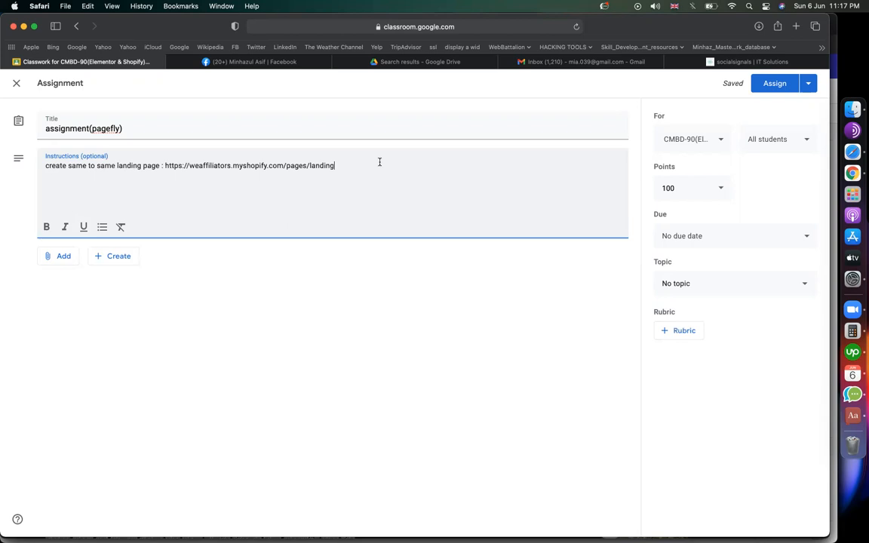
- File the assignment under the topic "epi-19(Shopify -06 - Pagefly page builder" and assign it to the class
click(726, 291)
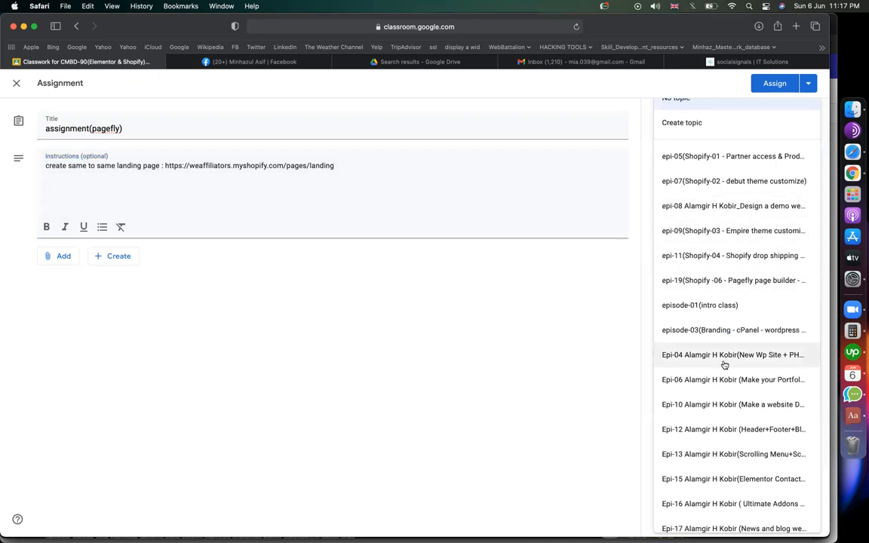
scroll(705, 453, down, 3)
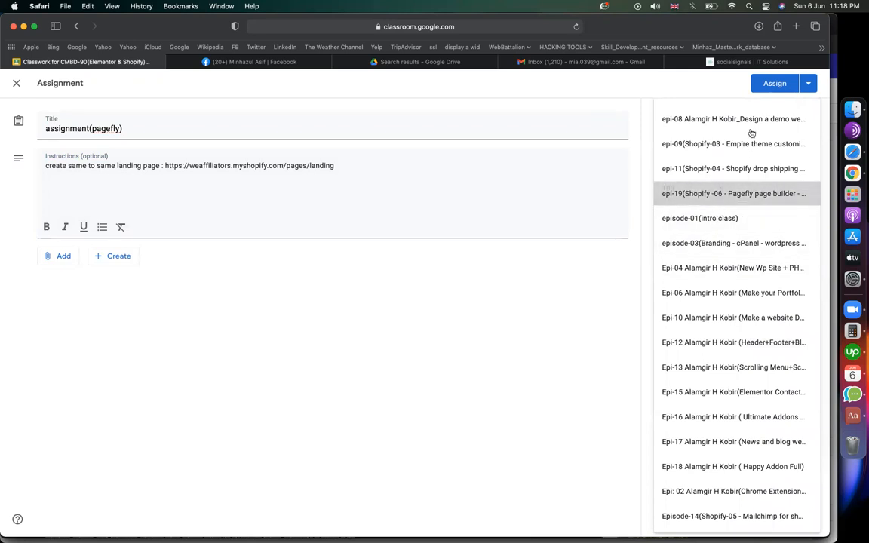
click(708, 194)
click(770, 84)
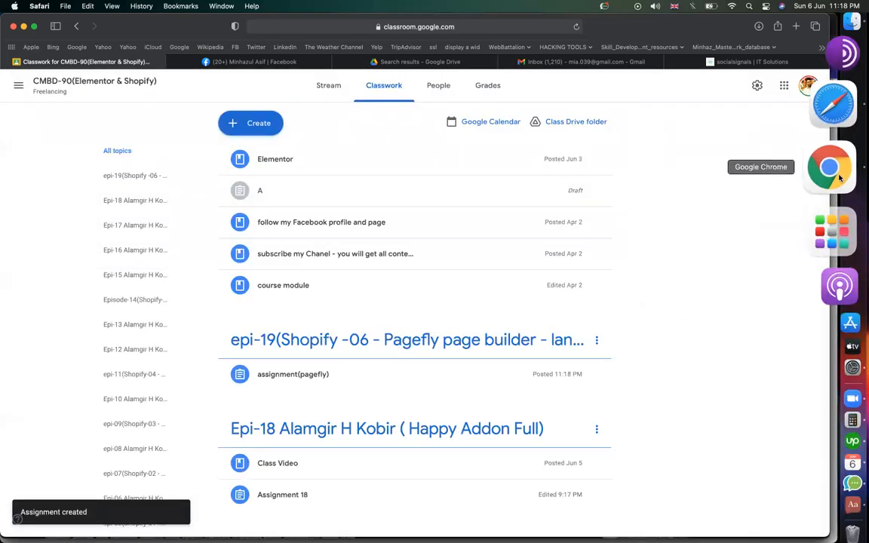
- Switch to Chrome, open the installed apps list in the store's Shopify admin and look through it for PageFly
click(829, 170)
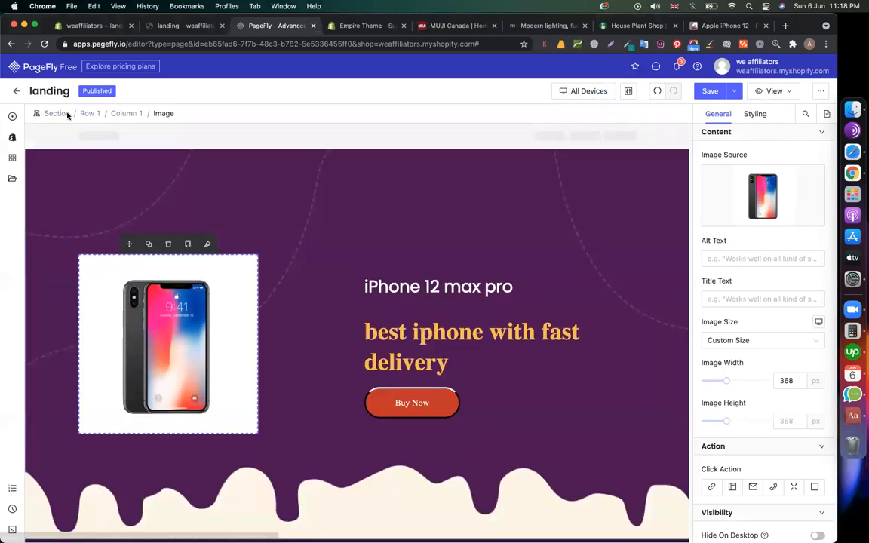
click(178, 27)
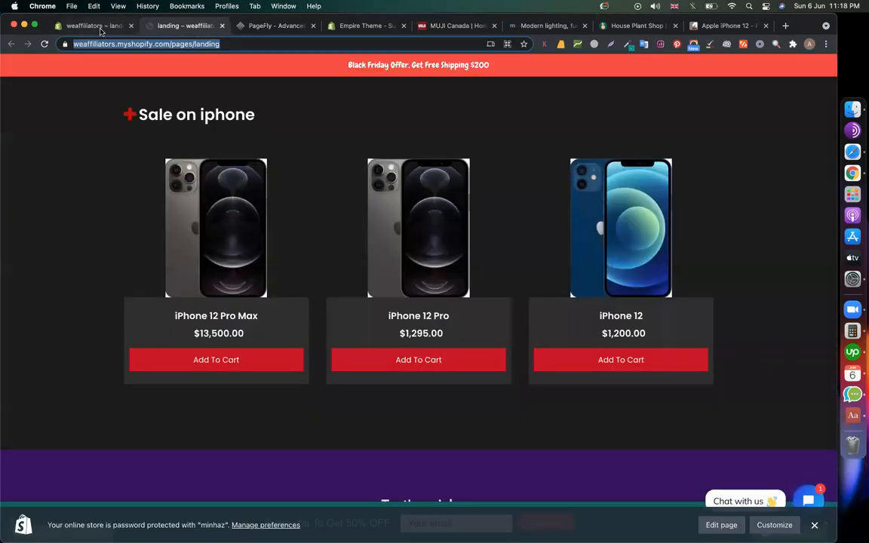
click(94, 25)
click(51, 218)
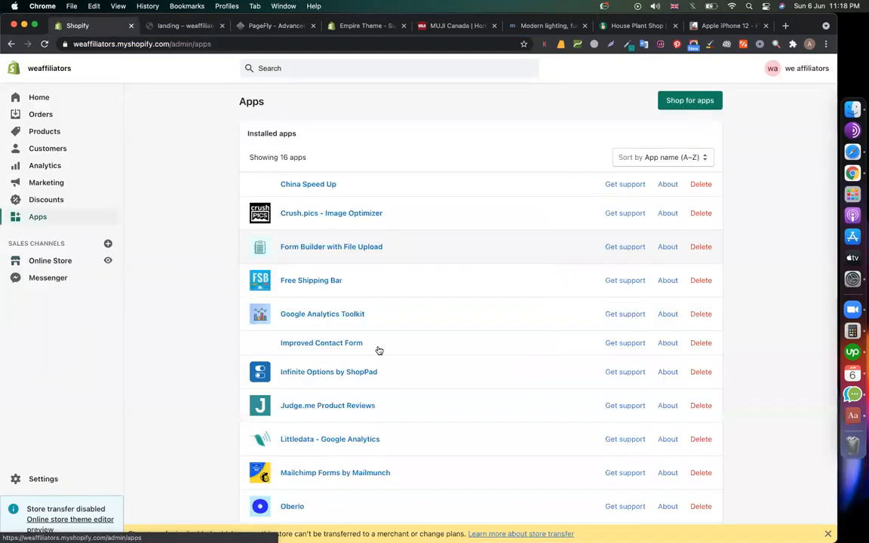
scroll(377, 362, down, 5)
scroll(381, 412, up, 3)
scroll(362, 312, up, 3)
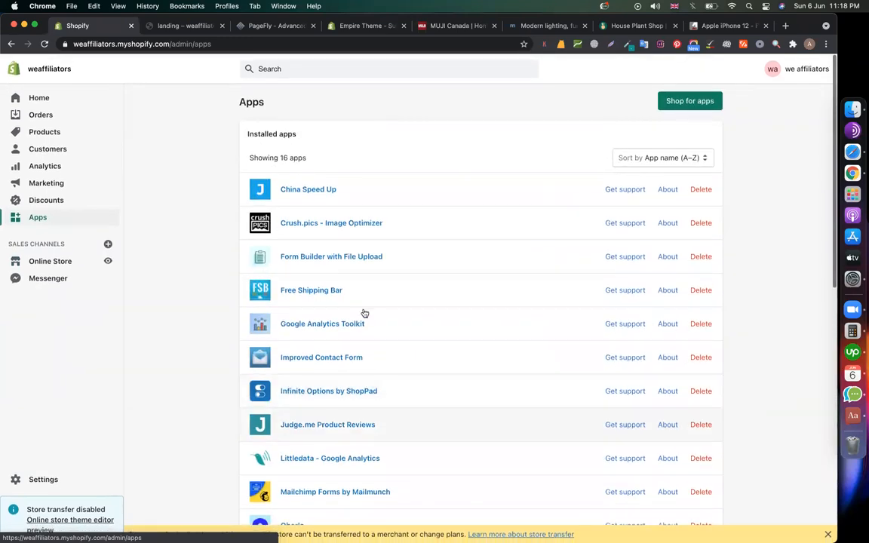
scroll(345, 332, down, 4)
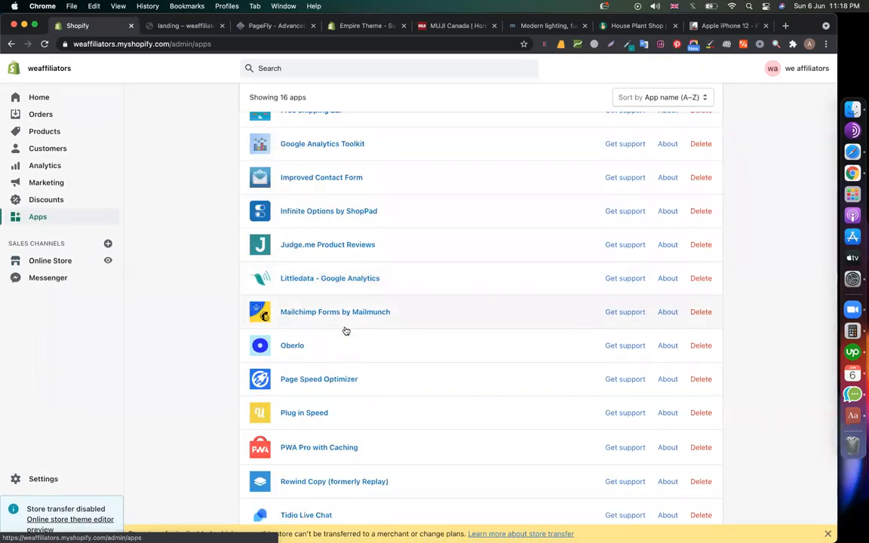
scroll(345, 329, down, 3)
scroll(323, 265, up, 2)
scroll(324, 265, up, 5)
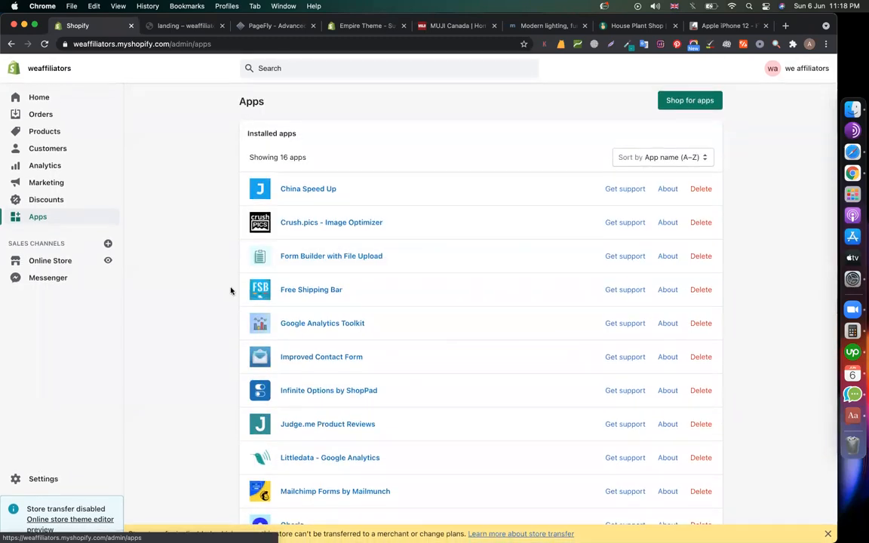
- Search the apps page for "pagef", reload the page and open PageFly Advanced Page Builder
key(super+f)
text(pagef)
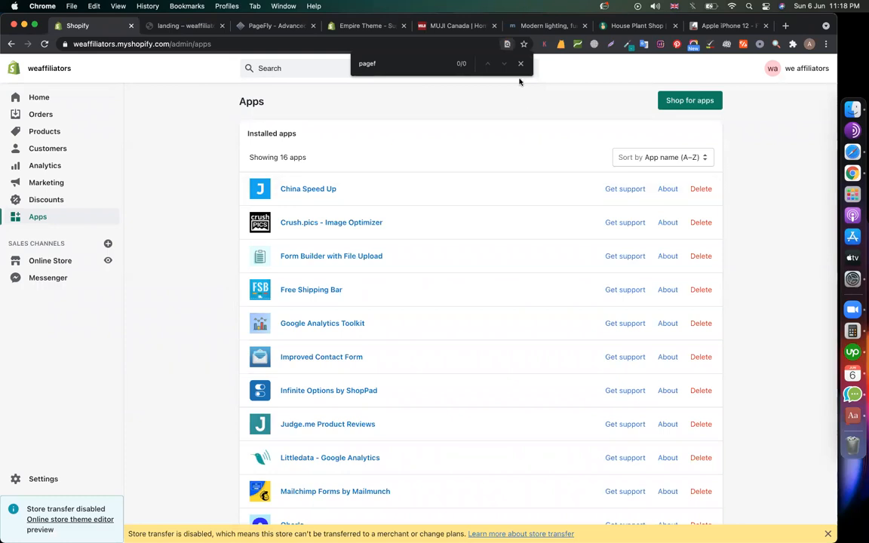
key(Escape)
click(59, 44)
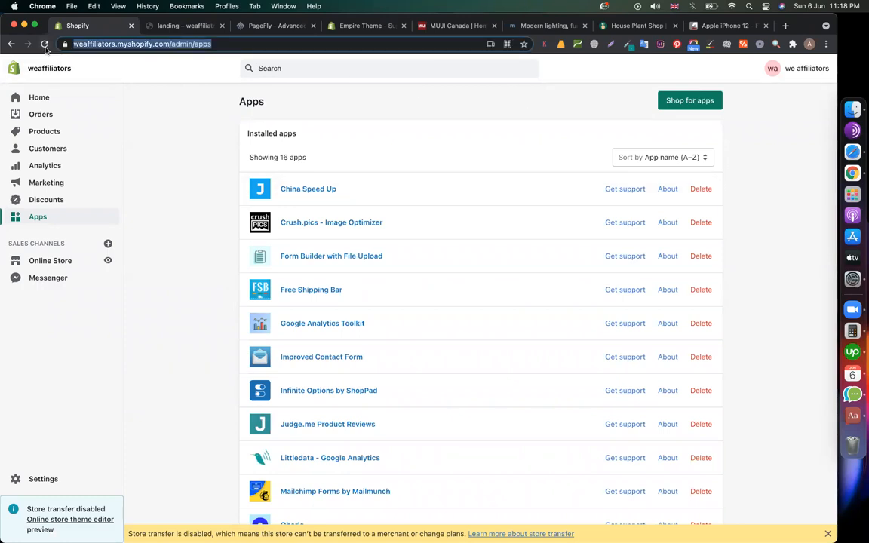
click(44, 44)
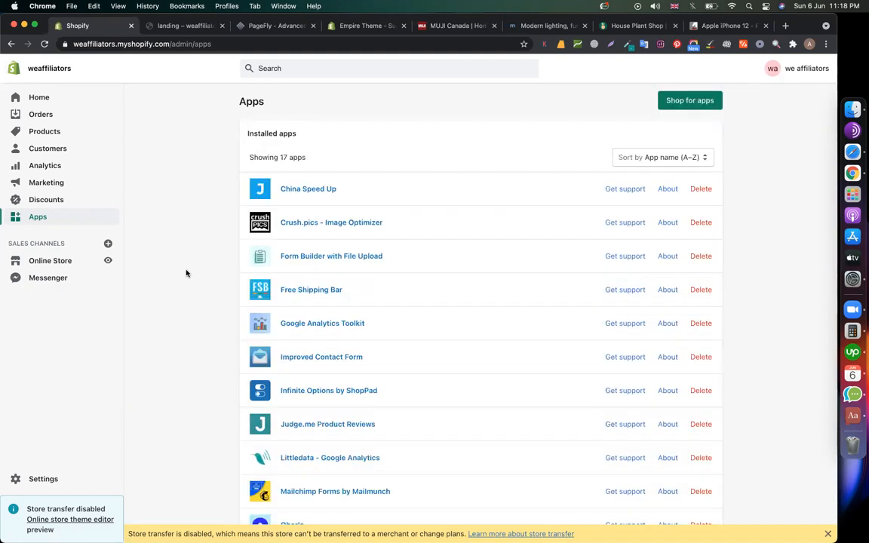
scroll(187, 273, down, 5)
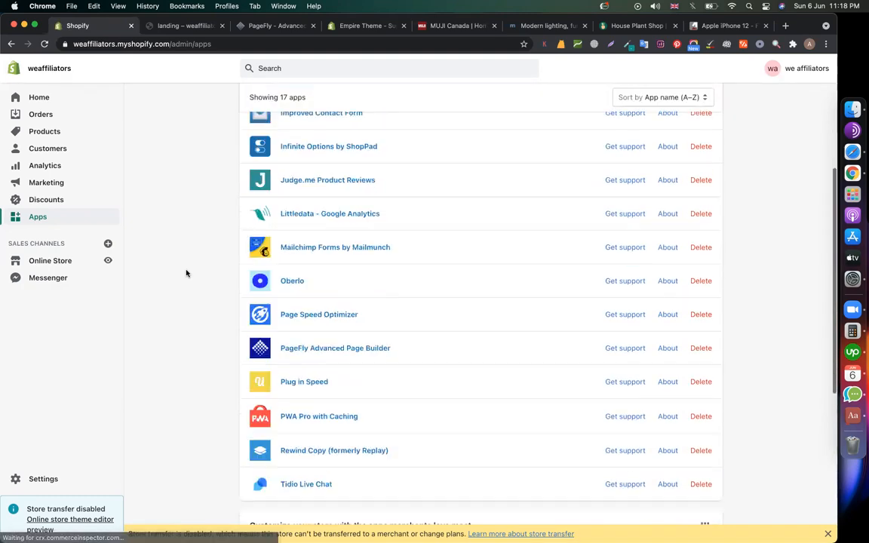
click(327, 349)
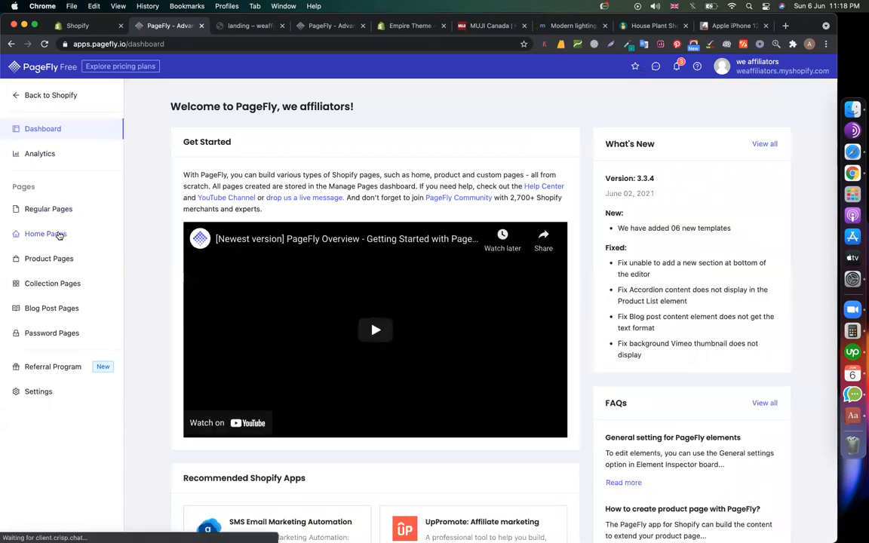
- Examine PageFly's Regular Pages and Home Pages lists and the option for creating a new home page
click(52, 211)
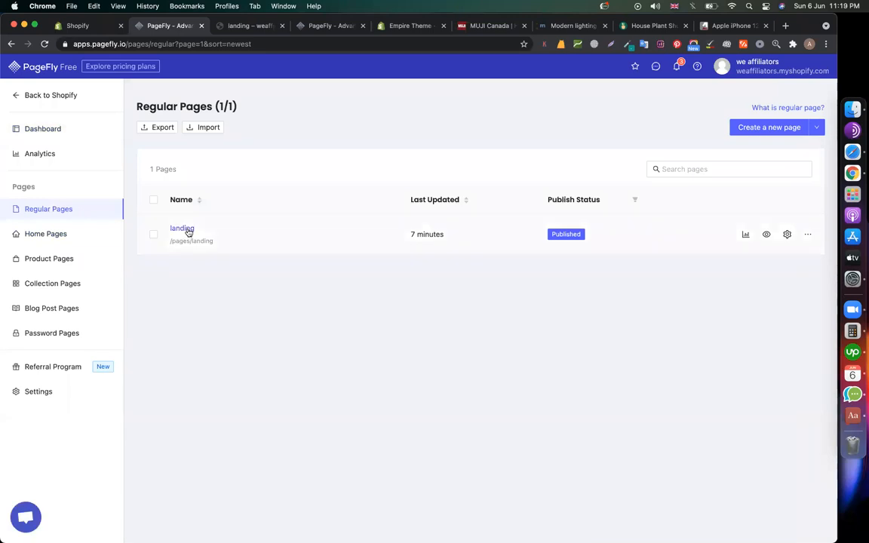
click(72, 235)
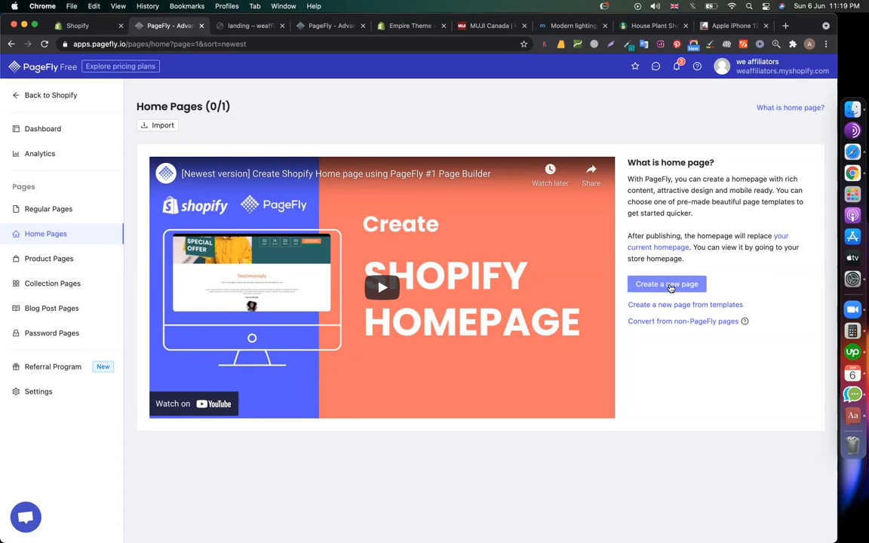
click(668, 285)
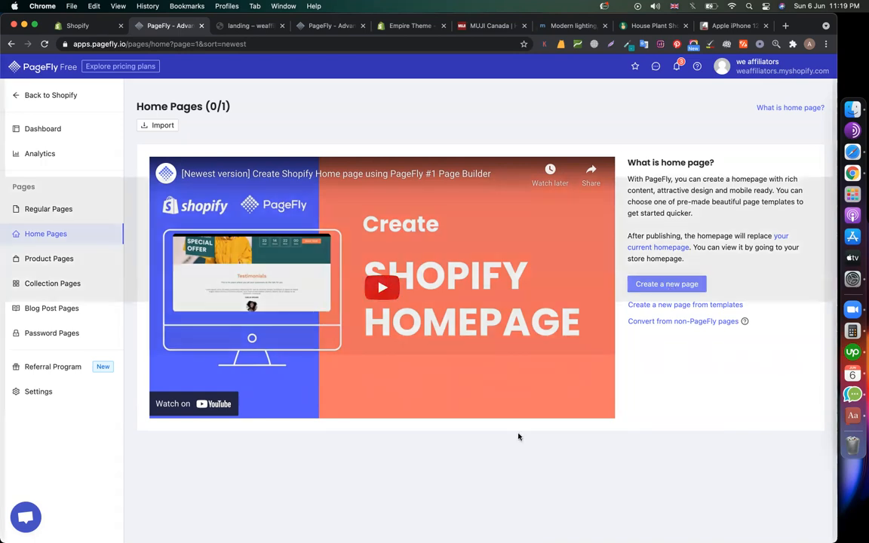
click(557, 234)
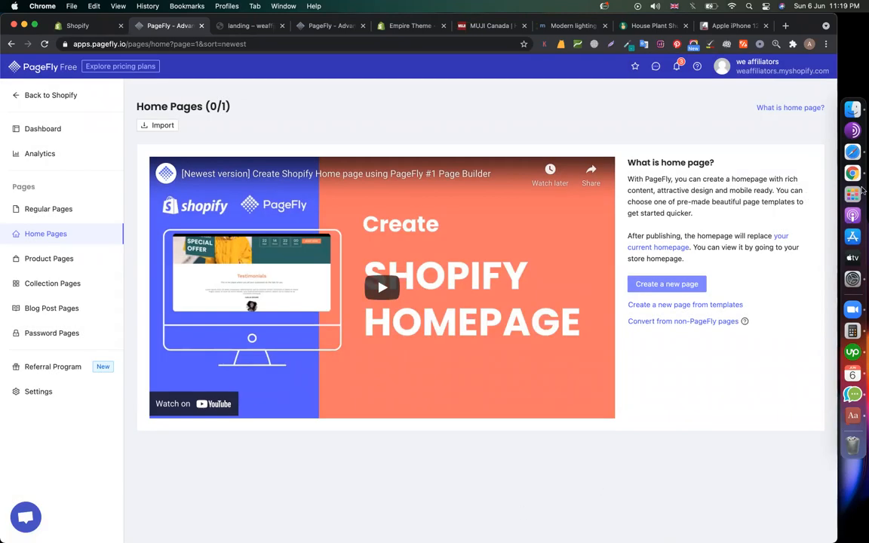
- Switch to Safari, open the landing page link in the posted assignment and enter the store password
click(829, 148)
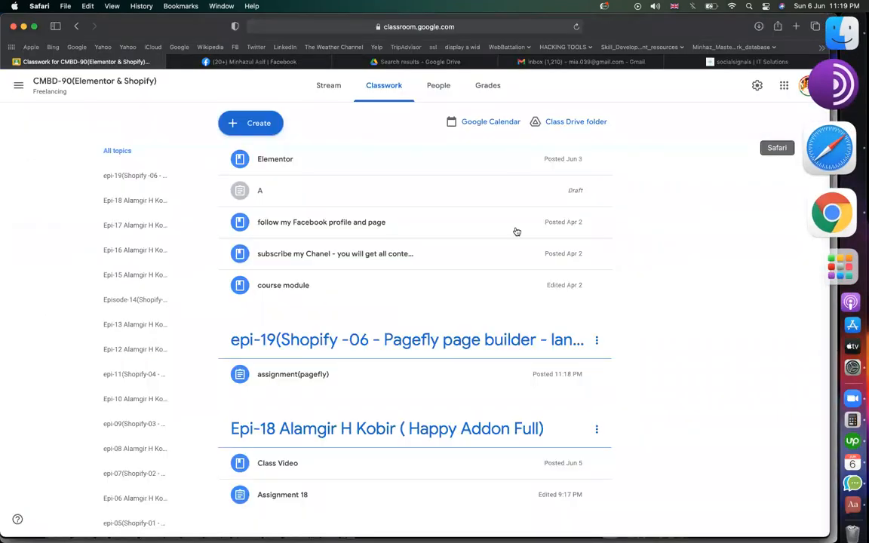
click(460, 384)
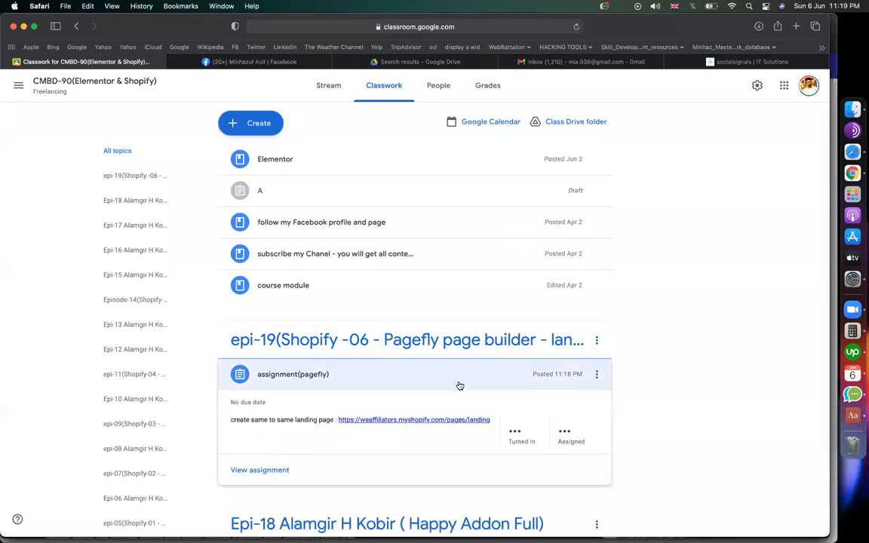
click(458, 418)
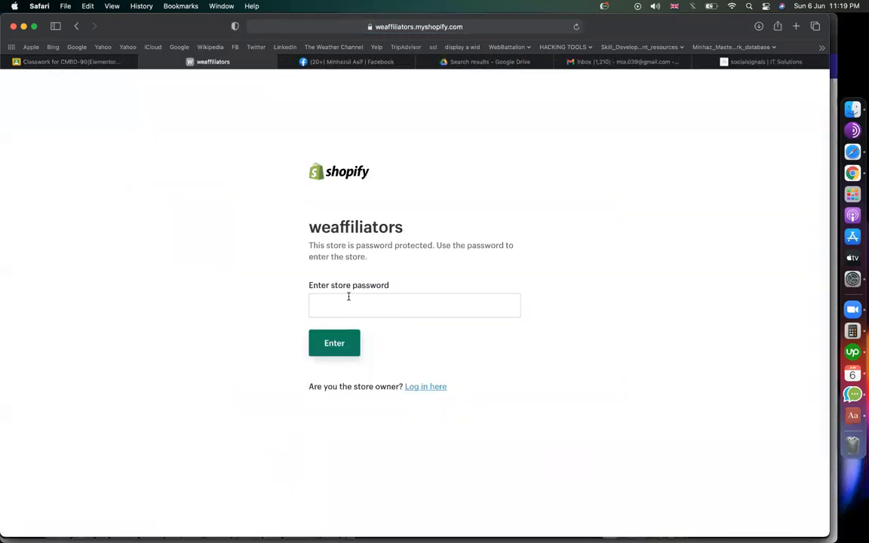
click(348, 297)
key(Return)
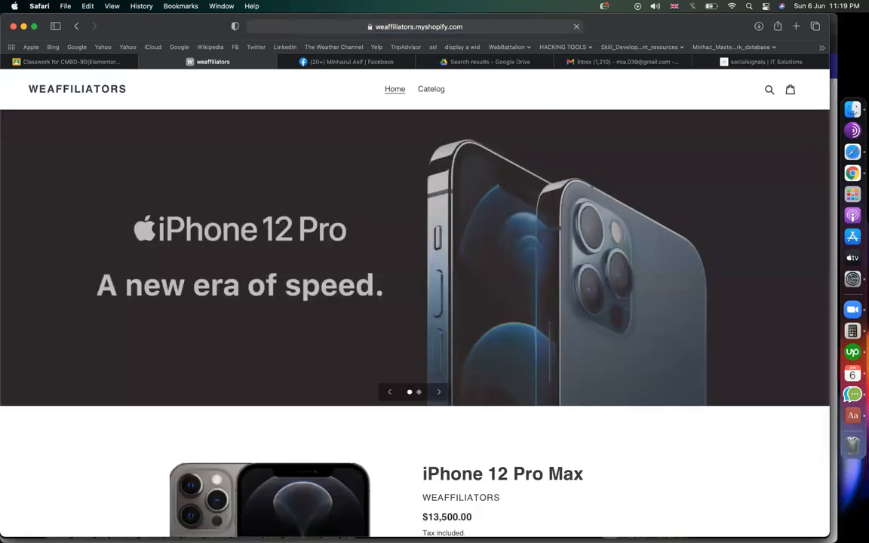
- Load the store's landing page at weaffiliators.myshopify.com/pages/landing
click(414, 29)
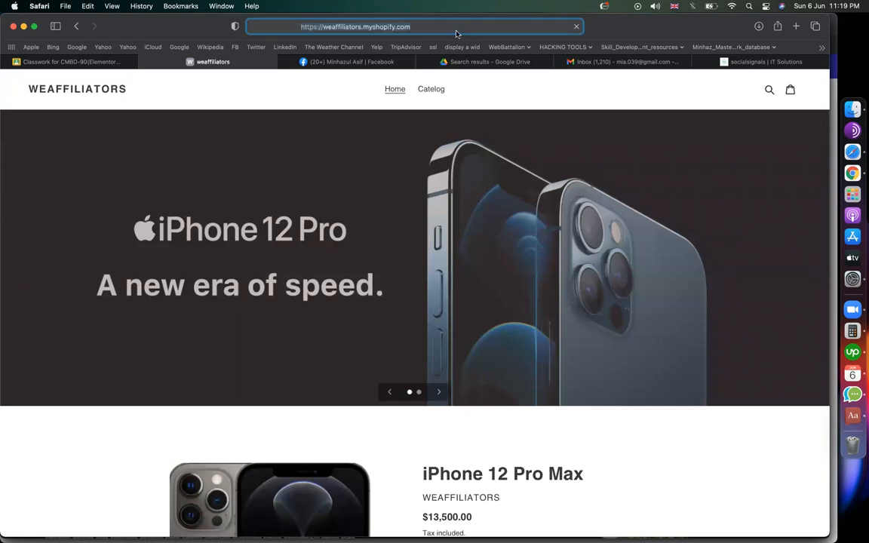
text(/)
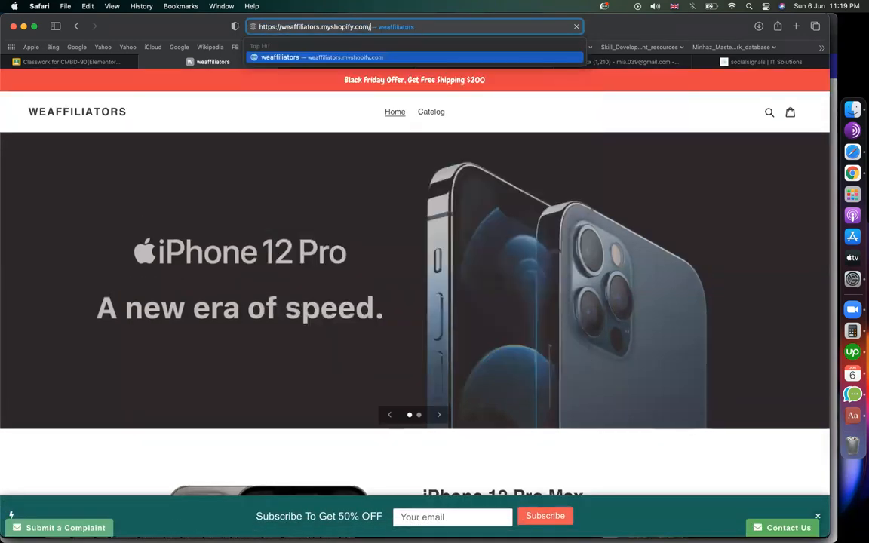
text(la)
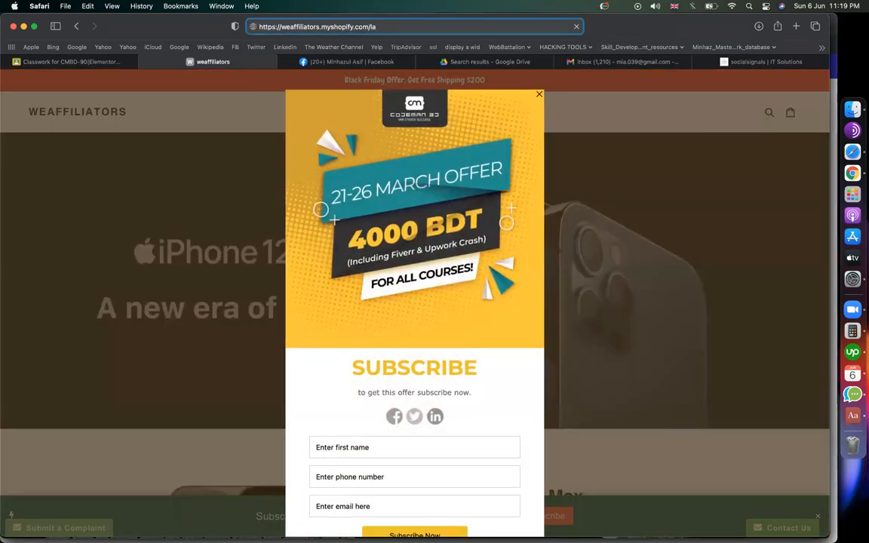
key(BackSpace)
key(BackSpace)
text(pages/landing)
key(Return)
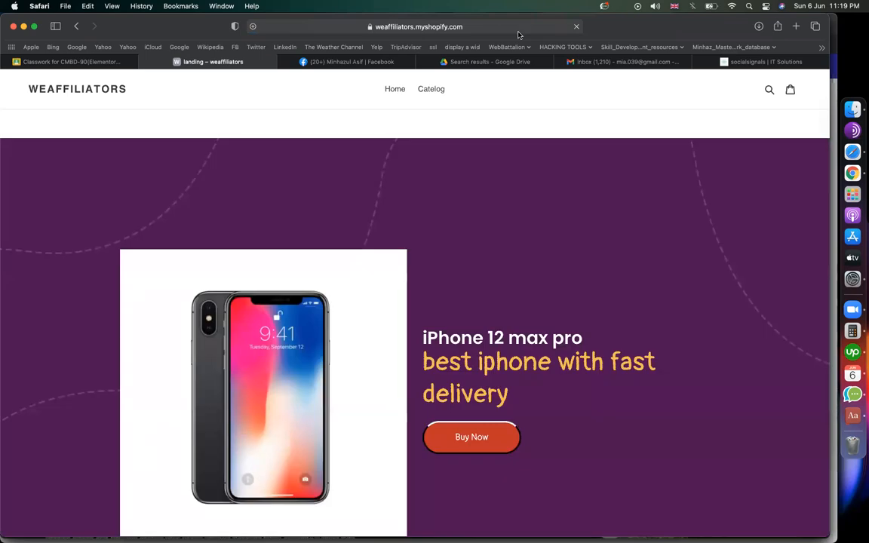
- Check the landing page's full address and switch back to the PageFly pages in Chrome
click(475, 28)
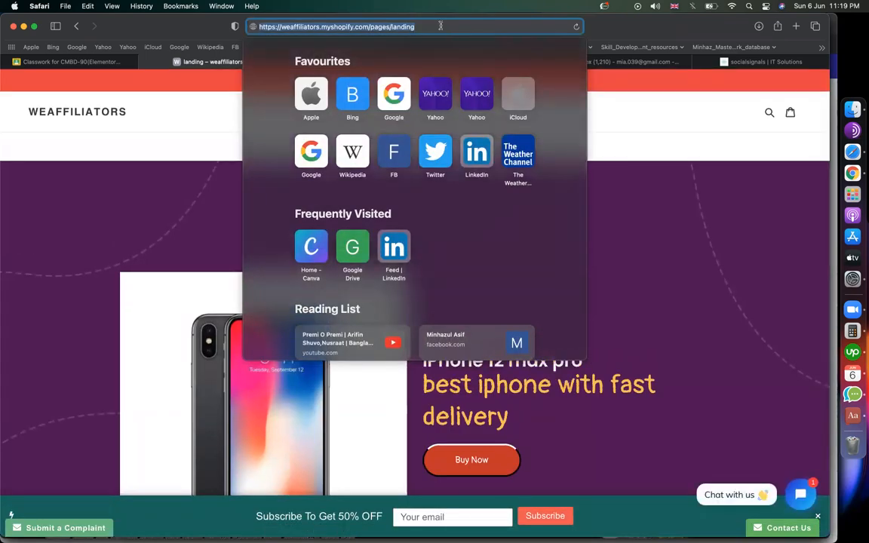
click(595, 147)
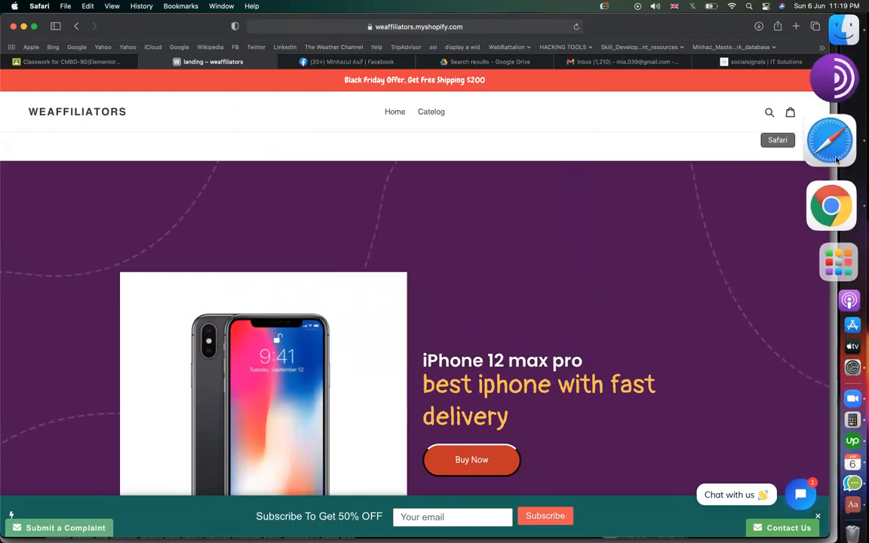
click(830, 181)
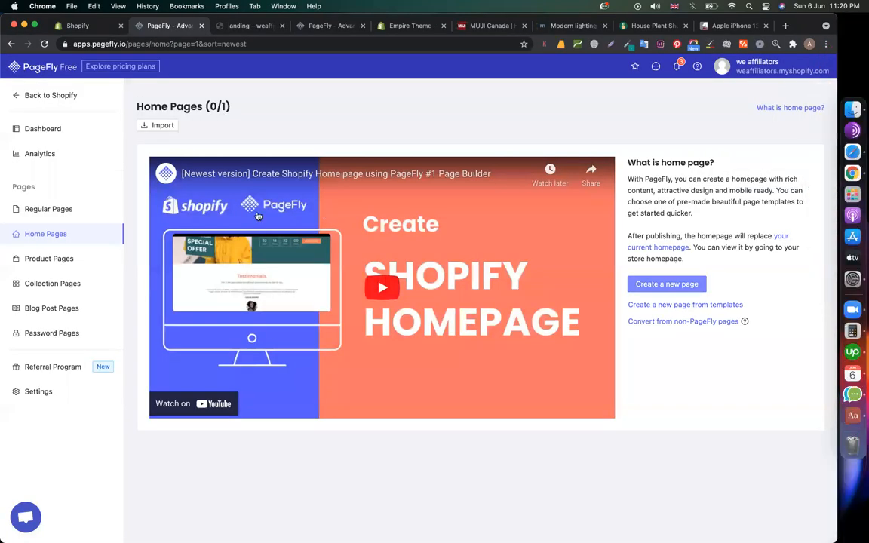
- Switch to the Shopify admin and open the online store's Main menu in the navigation settings
click(83, 25)
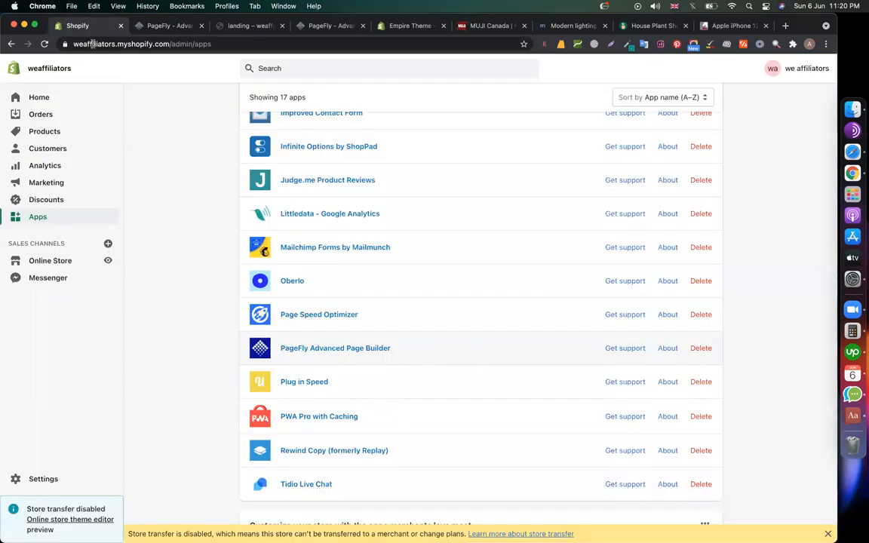
click(61, 261)
click(45, 329)
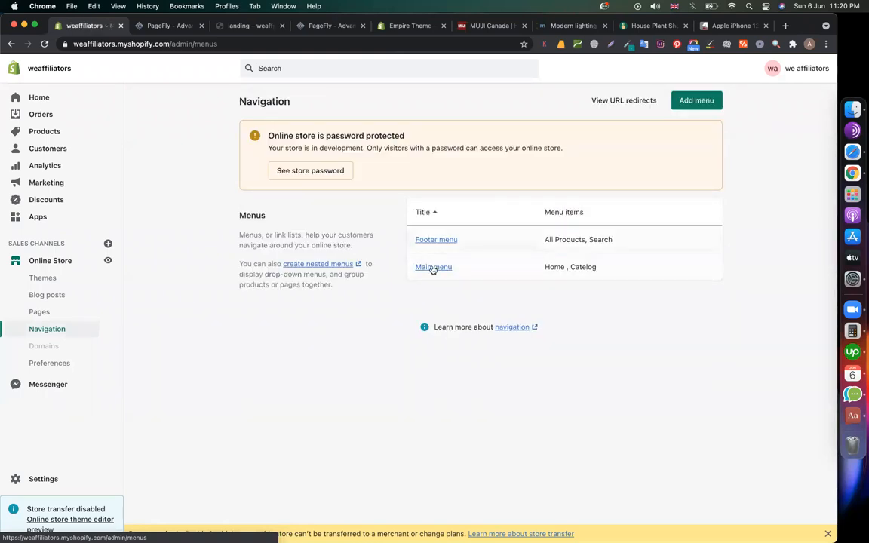
click(432, 268)
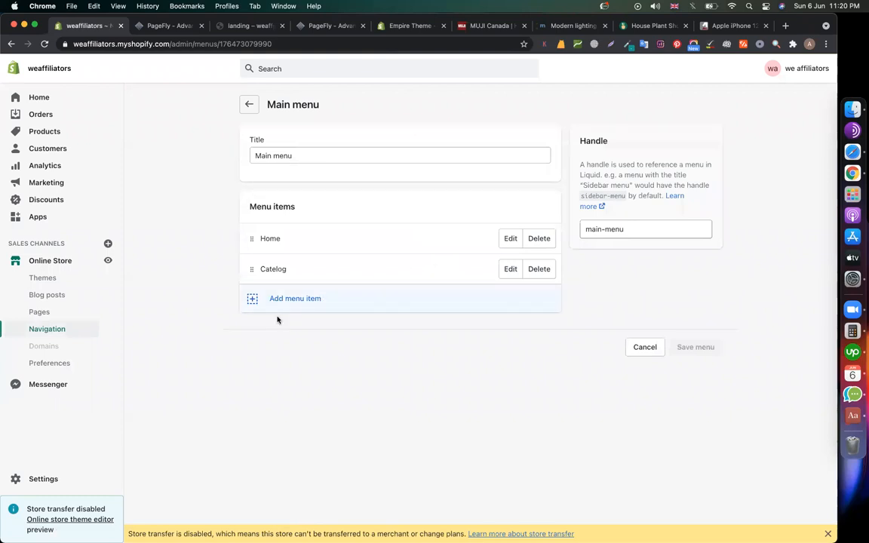
- Add a menu item linking to the landing page under the name "landing" and save the Main menu
click(295, 302)
click(297, 332)
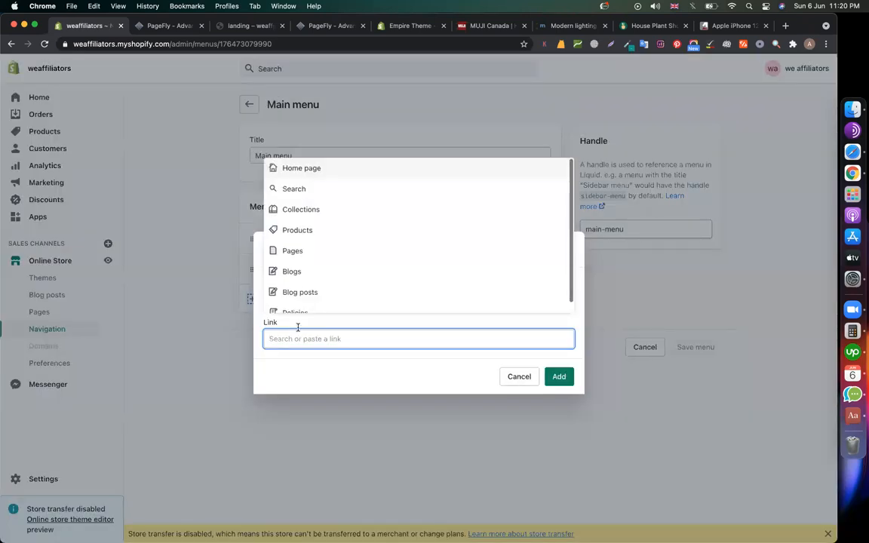
click(304, 250)
click(296, 268)
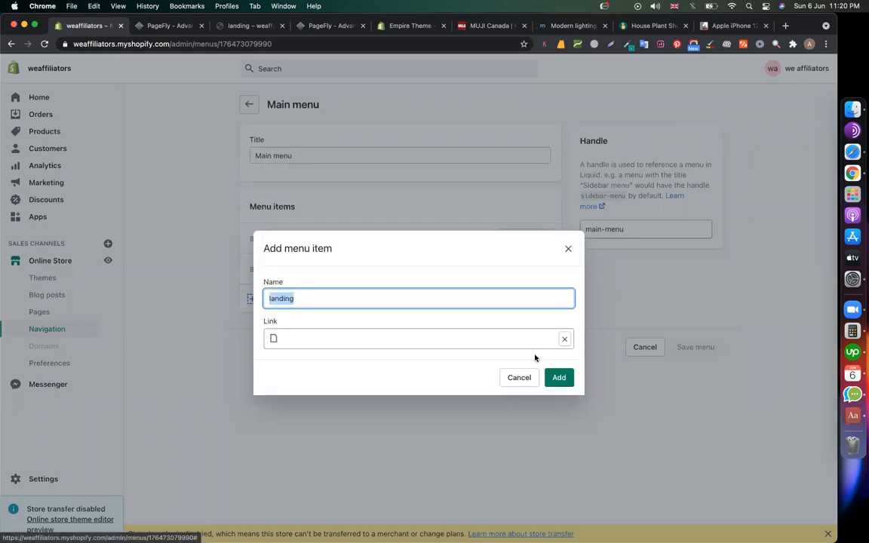
click(558, 376)
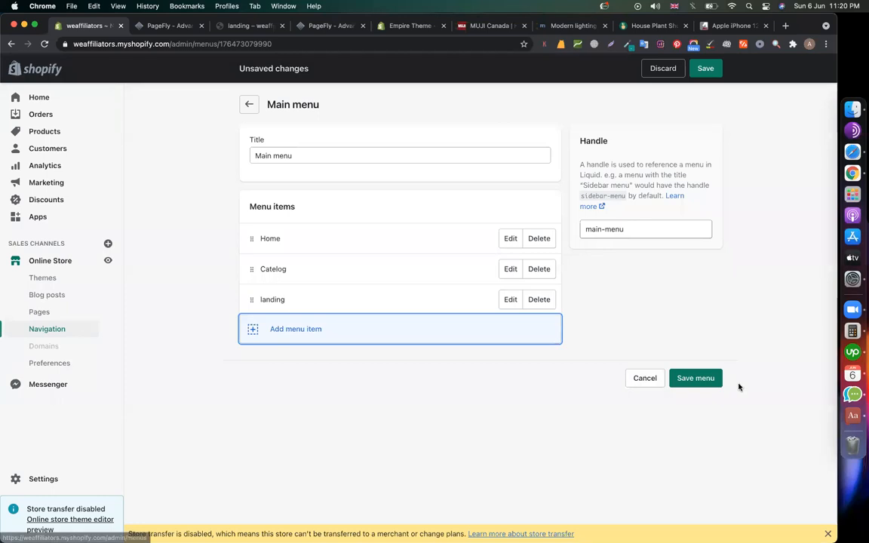
click(695, 378)
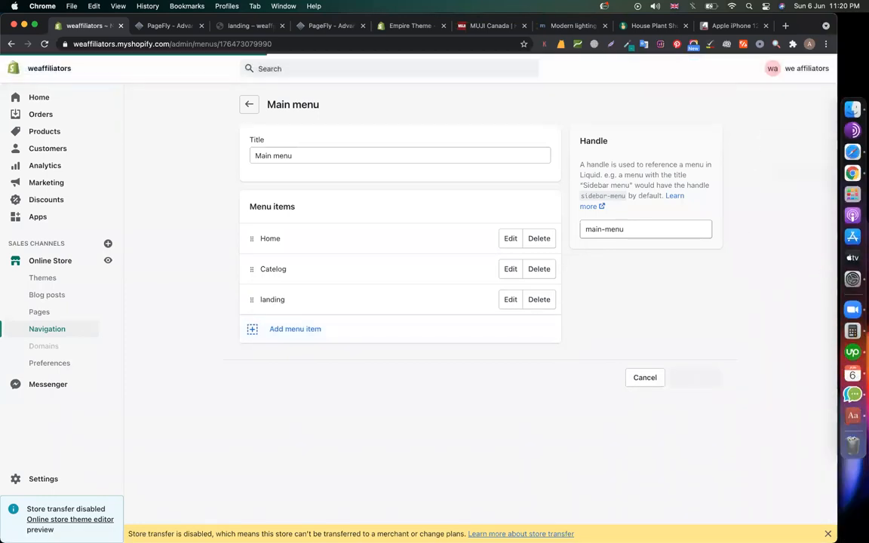